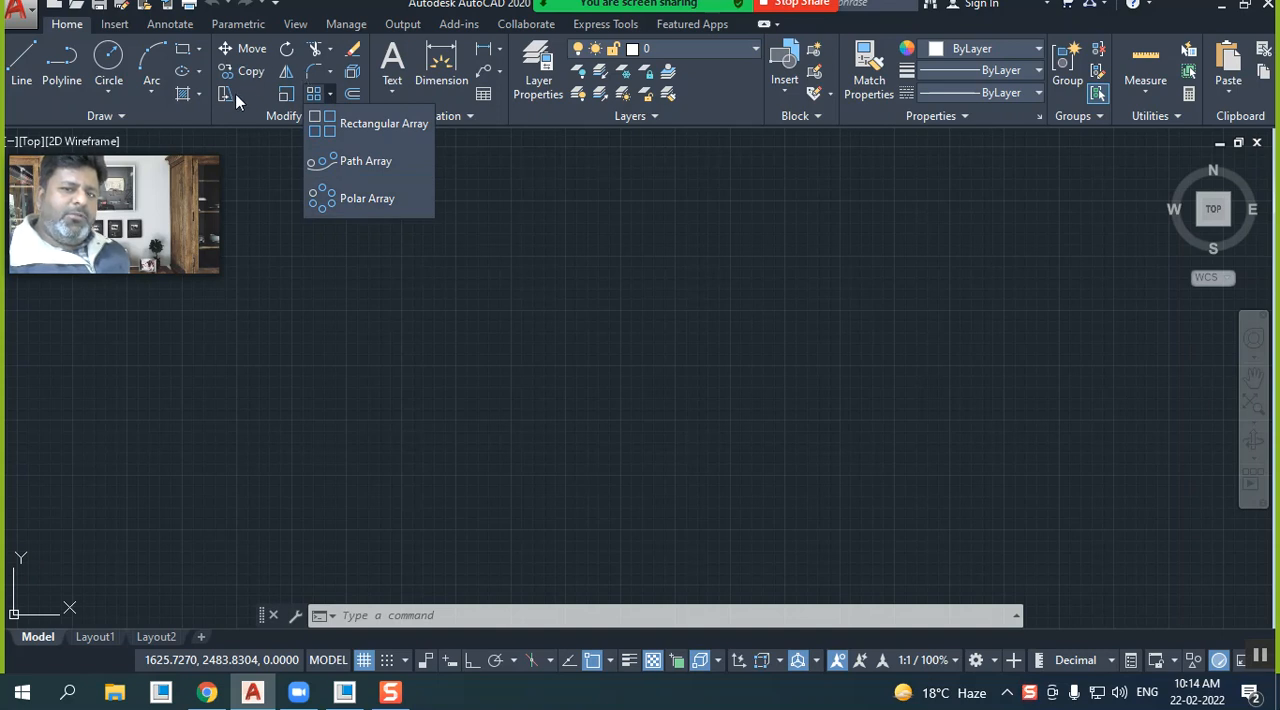
pyautogui.click(303, 116)
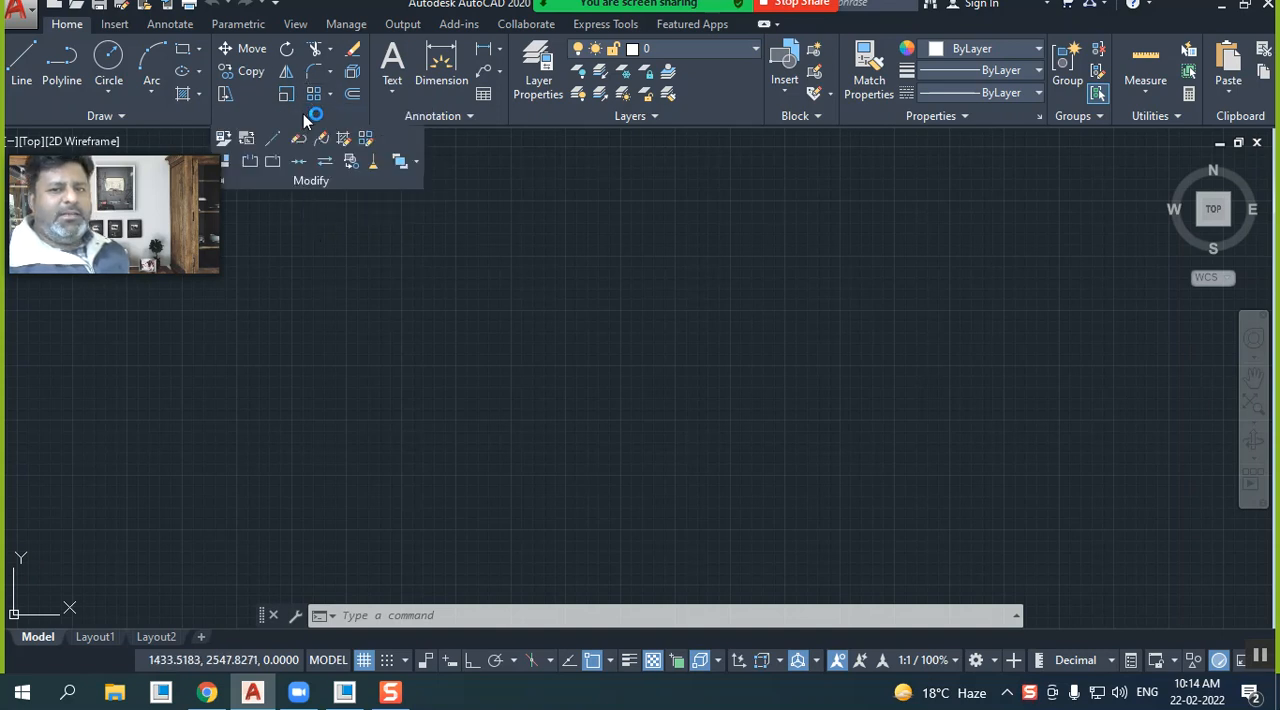
pyautogui.click(484, 313)
pyautogui.click(331, 312)
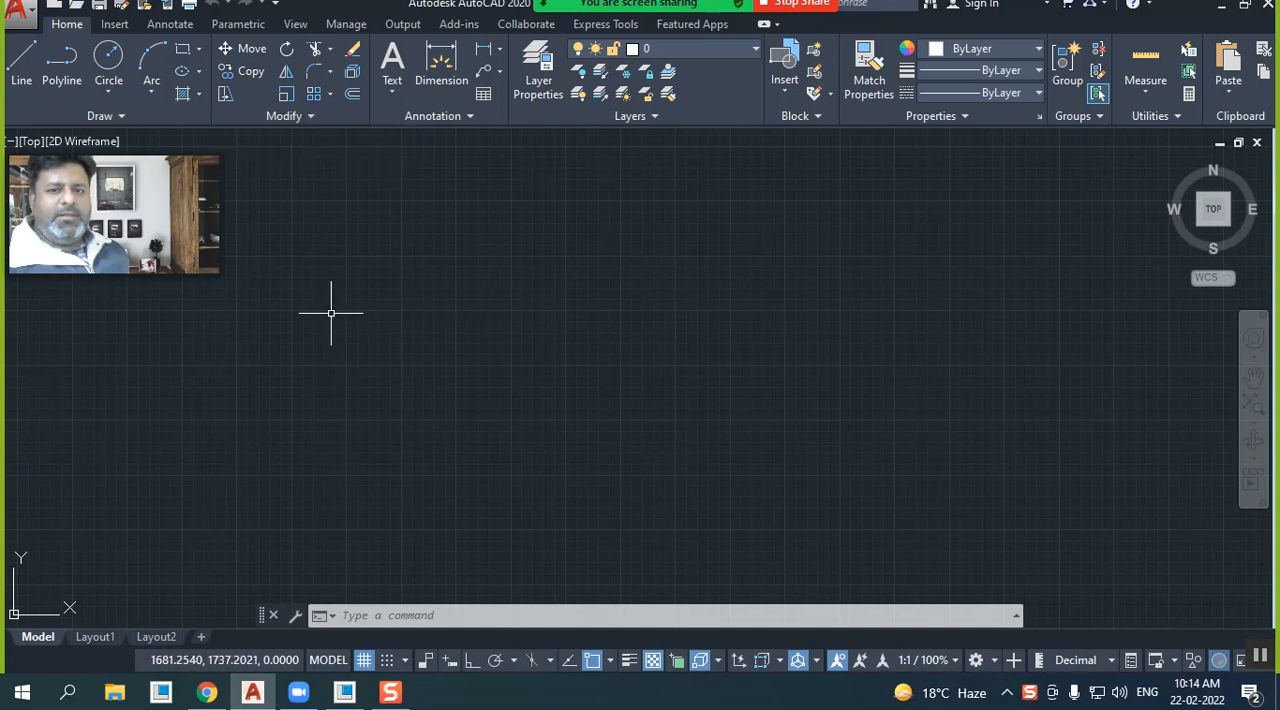
pyautogui.click(183, 50)
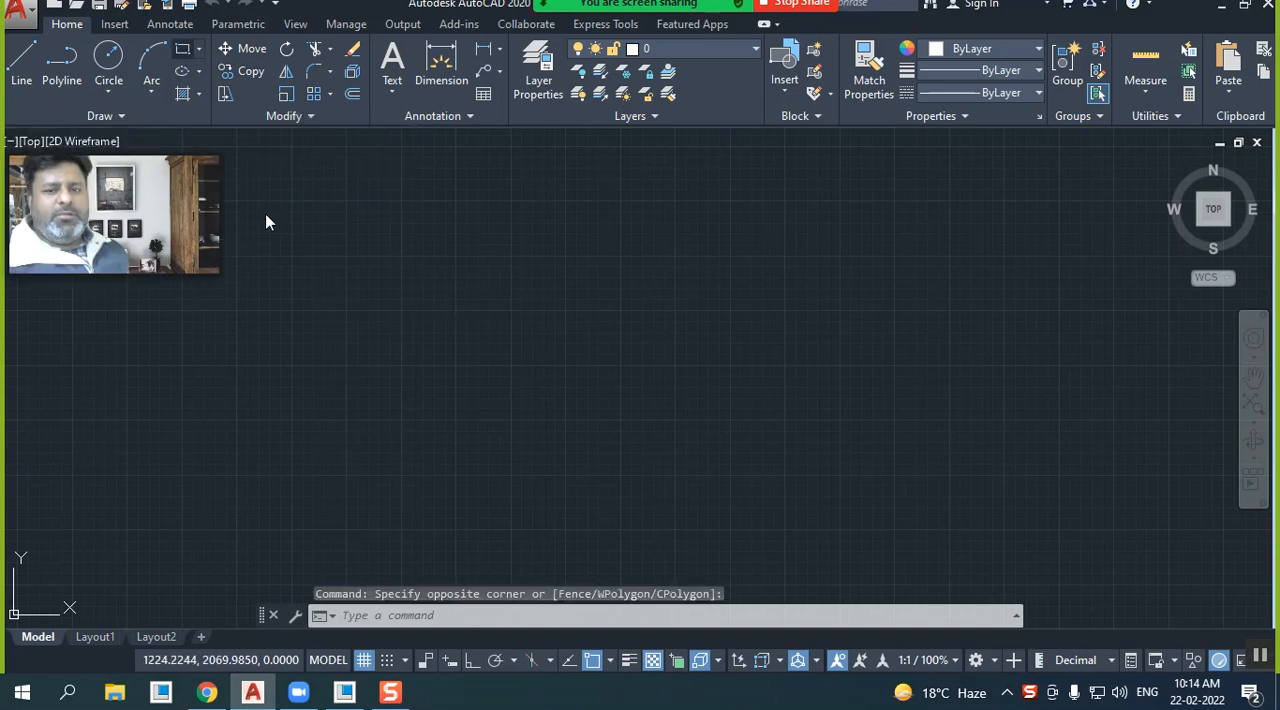
pyautogui.click(370, 489)
pyautogui.write('@')
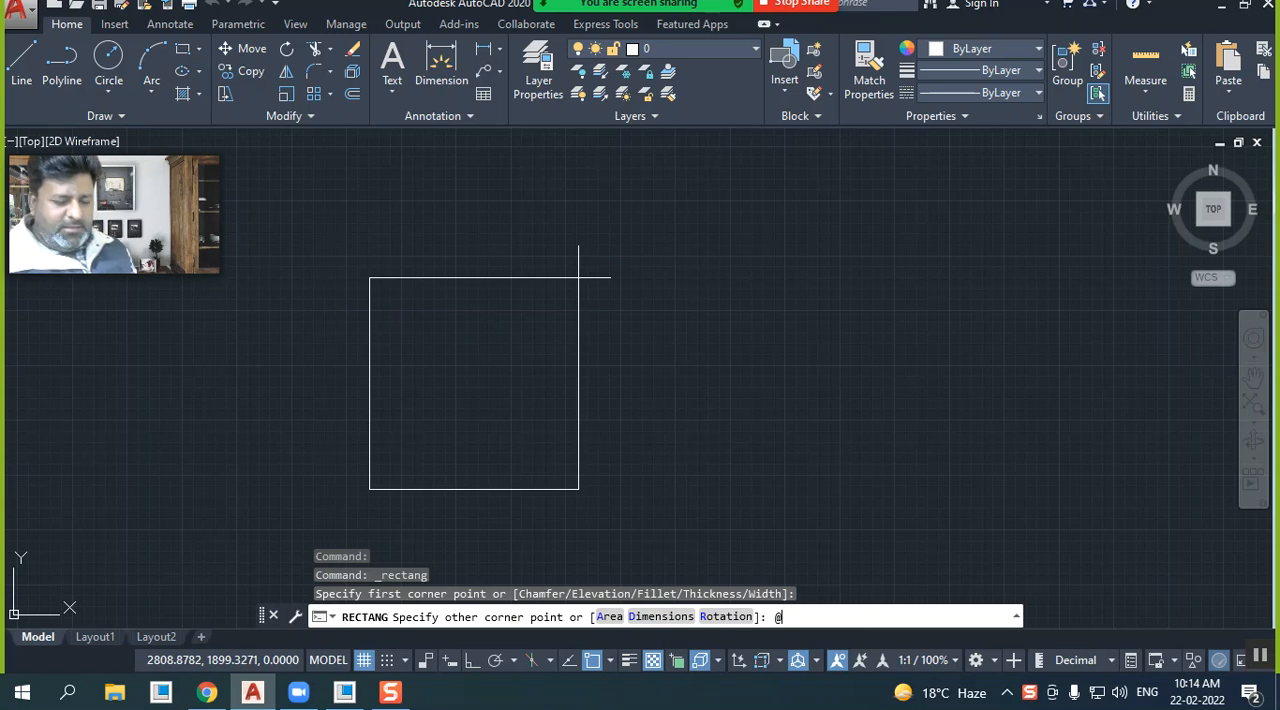
pyautogui.write('10,10')
pyautogui.press('Return')
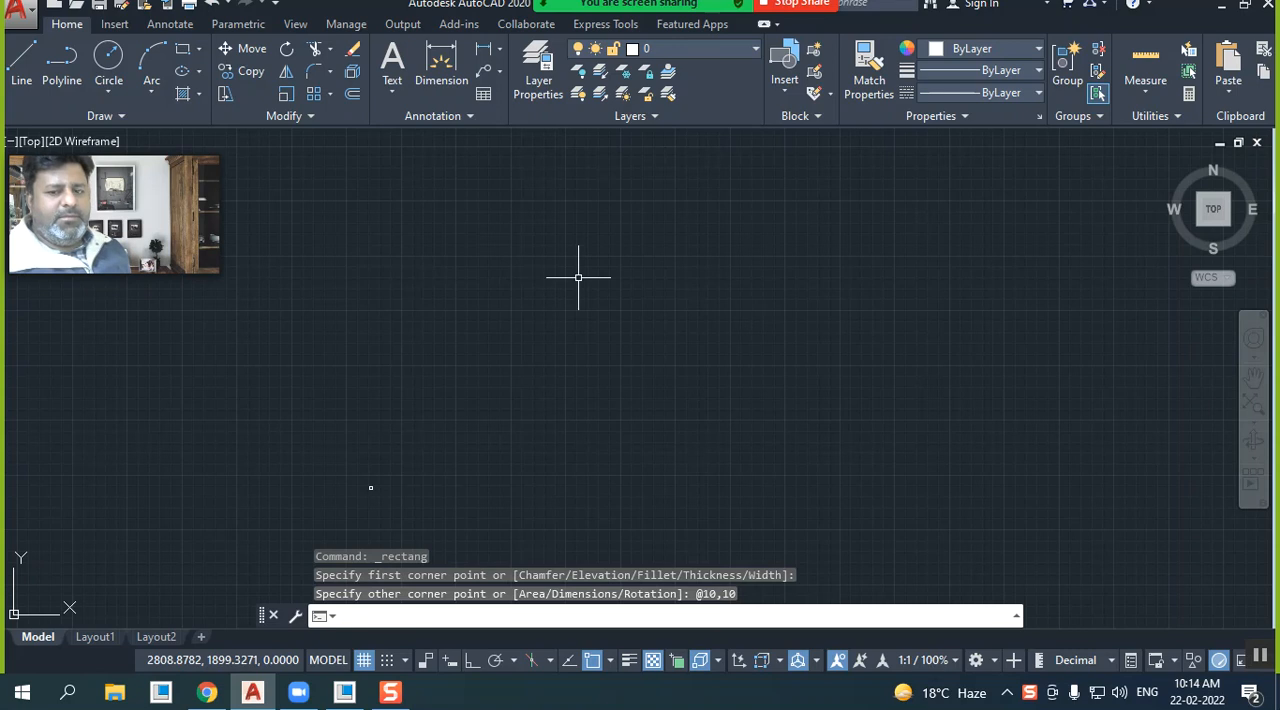
pyautogui.scroll(5, 372, 505)
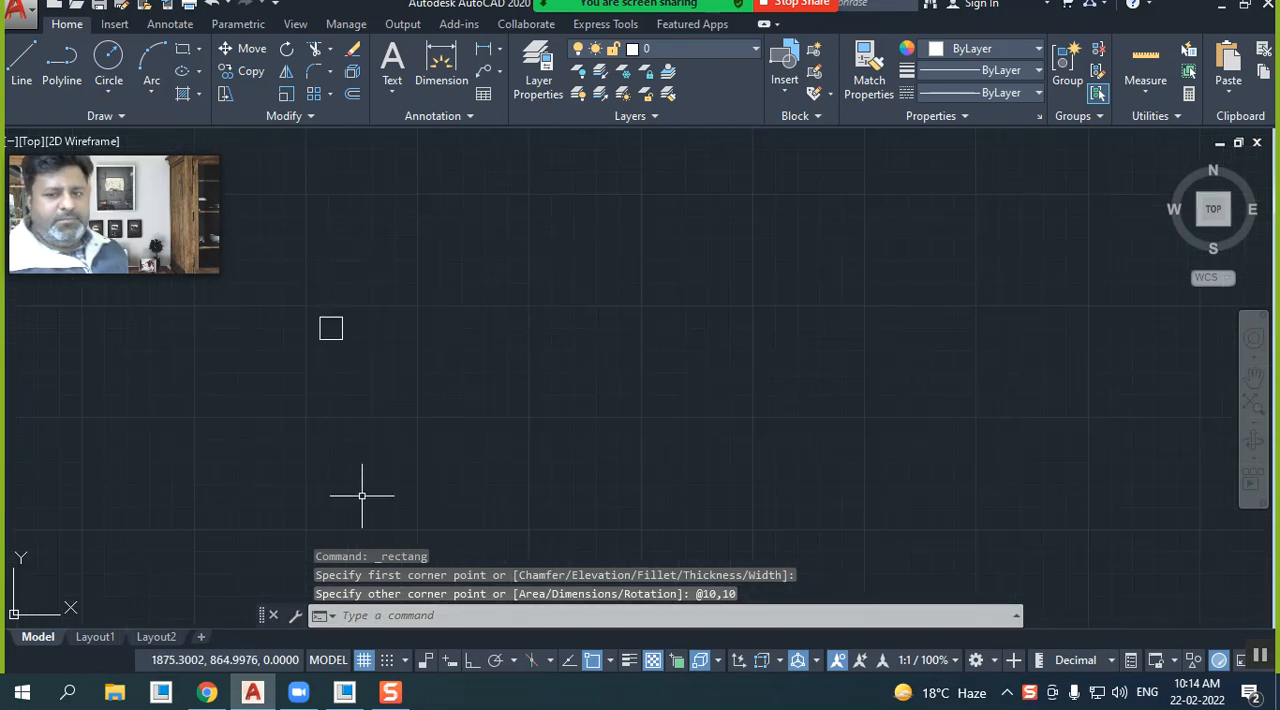
pyautogui.scroll(4, 256, 326)
pyautogui.scroll(4, 495, 337)
pyautogui.scroll(2, 347, 289)
pyautogui.moveTo(366, 304); pyautogui.dragTo(434, 309, button='middle')
pyautogui.scroll(-8, 400, 385)
pyautogui.scroll(4, 401, 390)
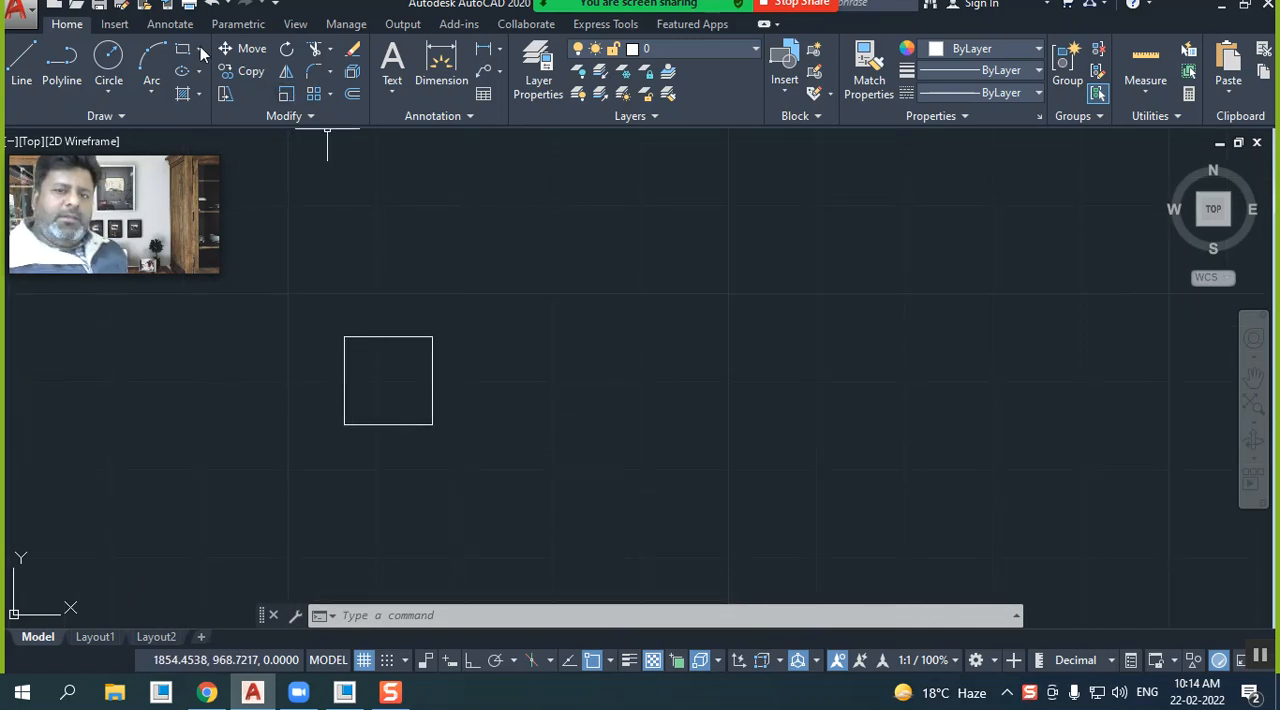
# Draw a small circle centred on the square's upper-right corner
pyautogui.click(109, 62)
pyautogui.click(388, 380)
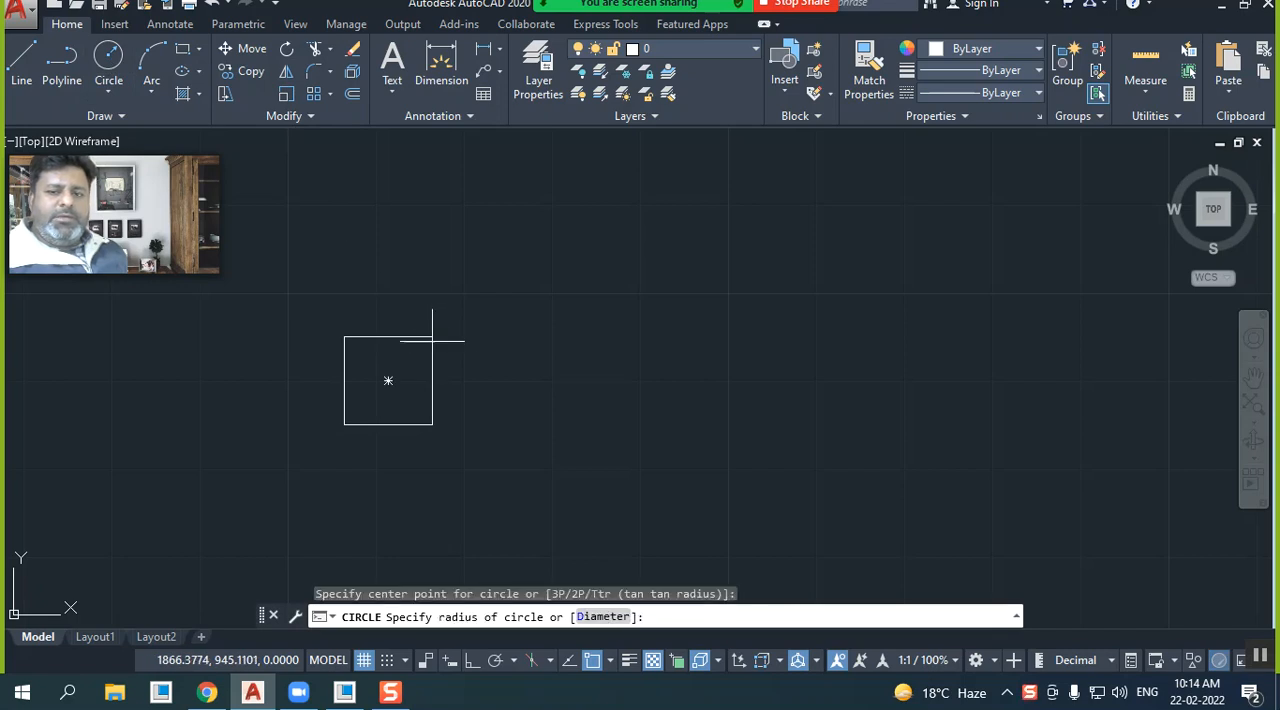
pyautogui.click(444, 347)
# Draw a single diagonal line from the circle's centre up and to the right, away from the square
pyautogui.click(36, 60)
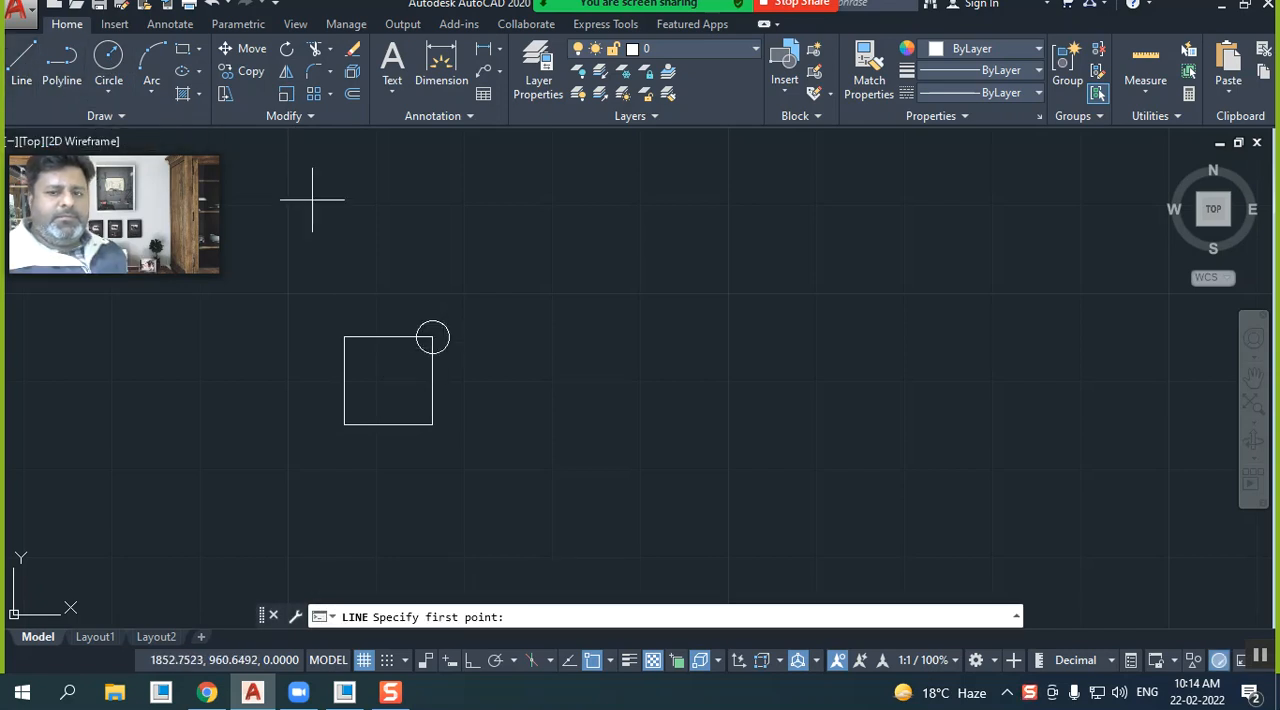
pyautogui.click(432, 337)
pyautogui.click(505, 250)
pyautogui.rightClick(506, 254)
pyautogui.click(520, 262)
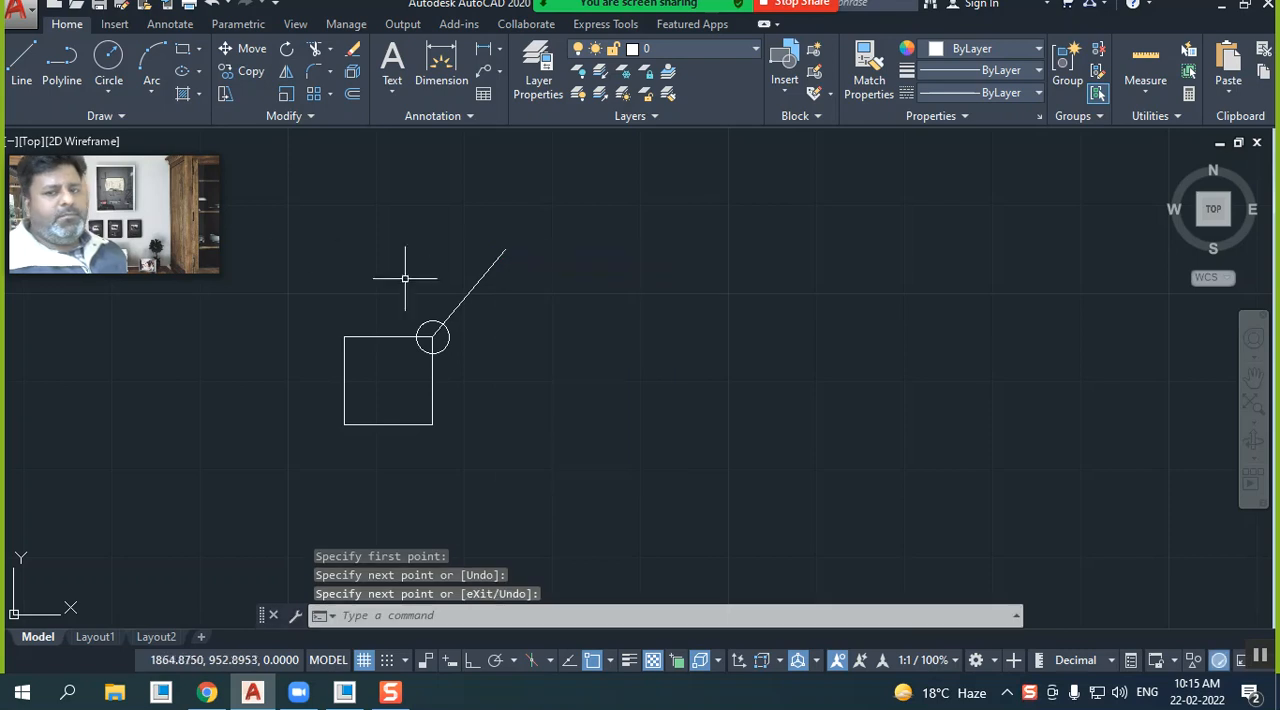
pyautogui.click(108, 60)
pyautogui.rightClick(302, 210)
pyautogui.click(333, 244)
# Move the diagonal line by its lower endpoint from the circle's centre to the square's upper-left corner
pyautogui.scroll(3, 349, 270)
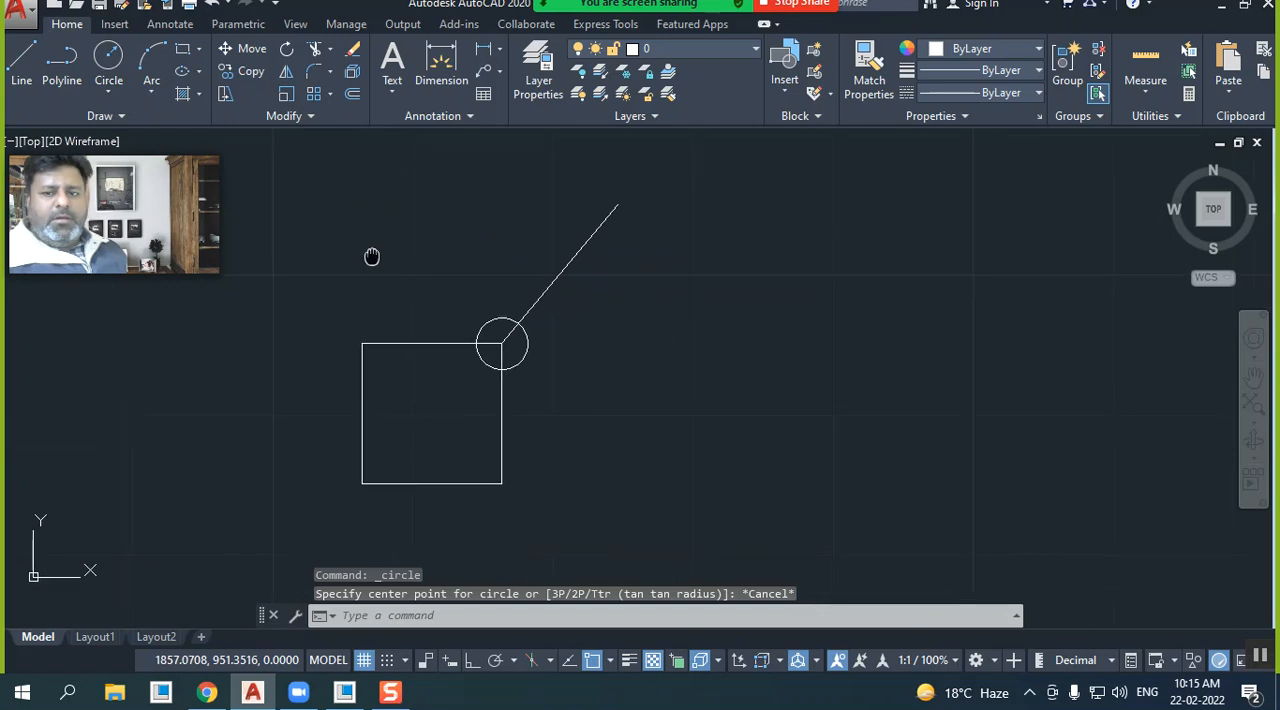
pyautogui.click(239, 53)
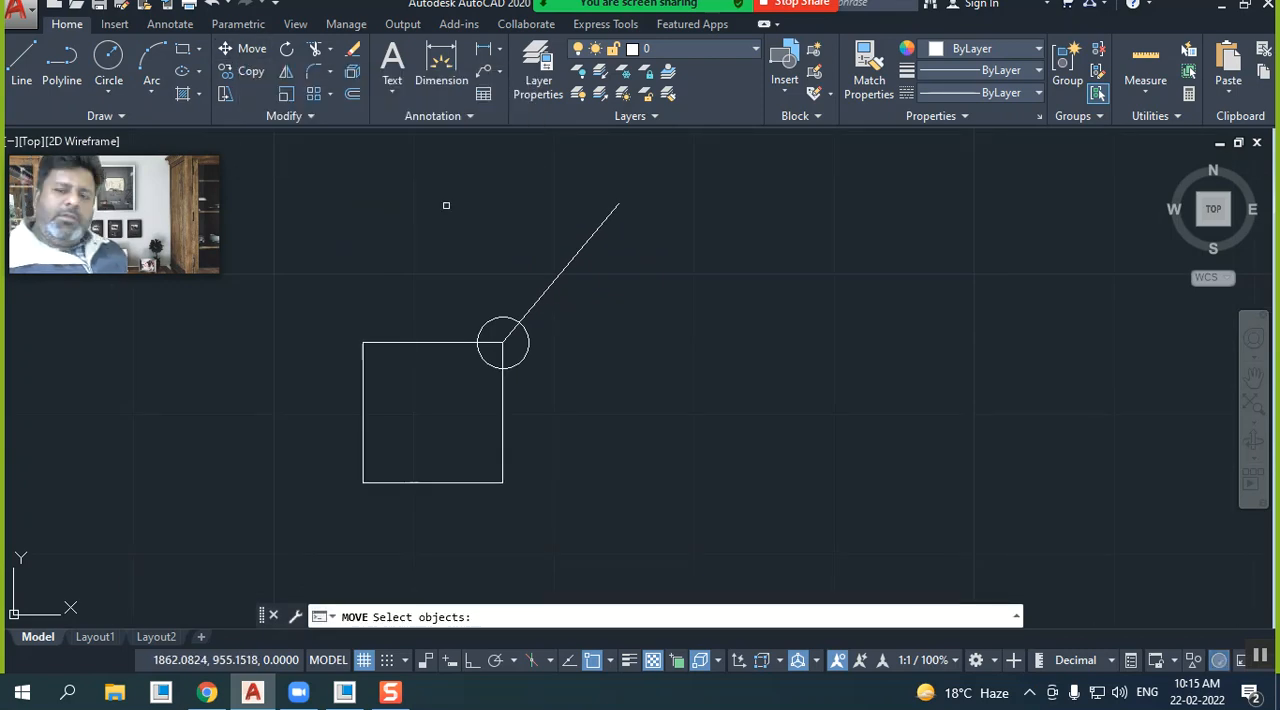
pyautogui.click(533, 305)
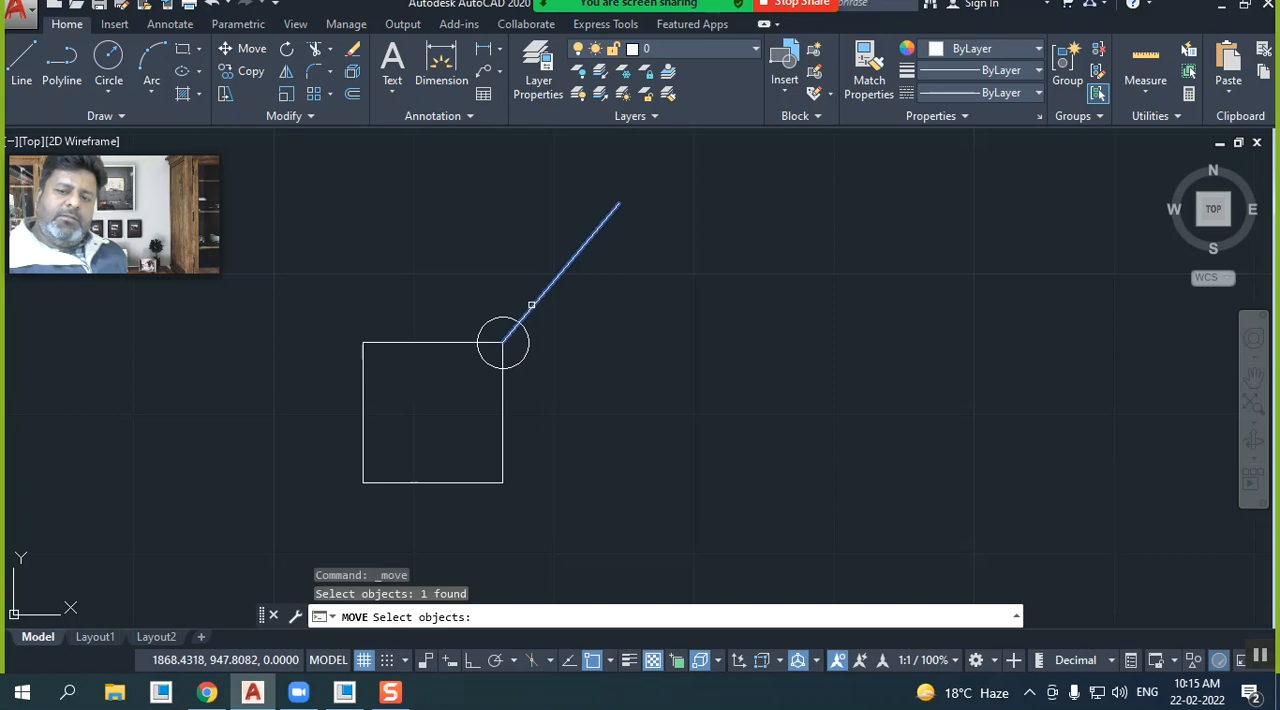
pyautogui.press('Return')
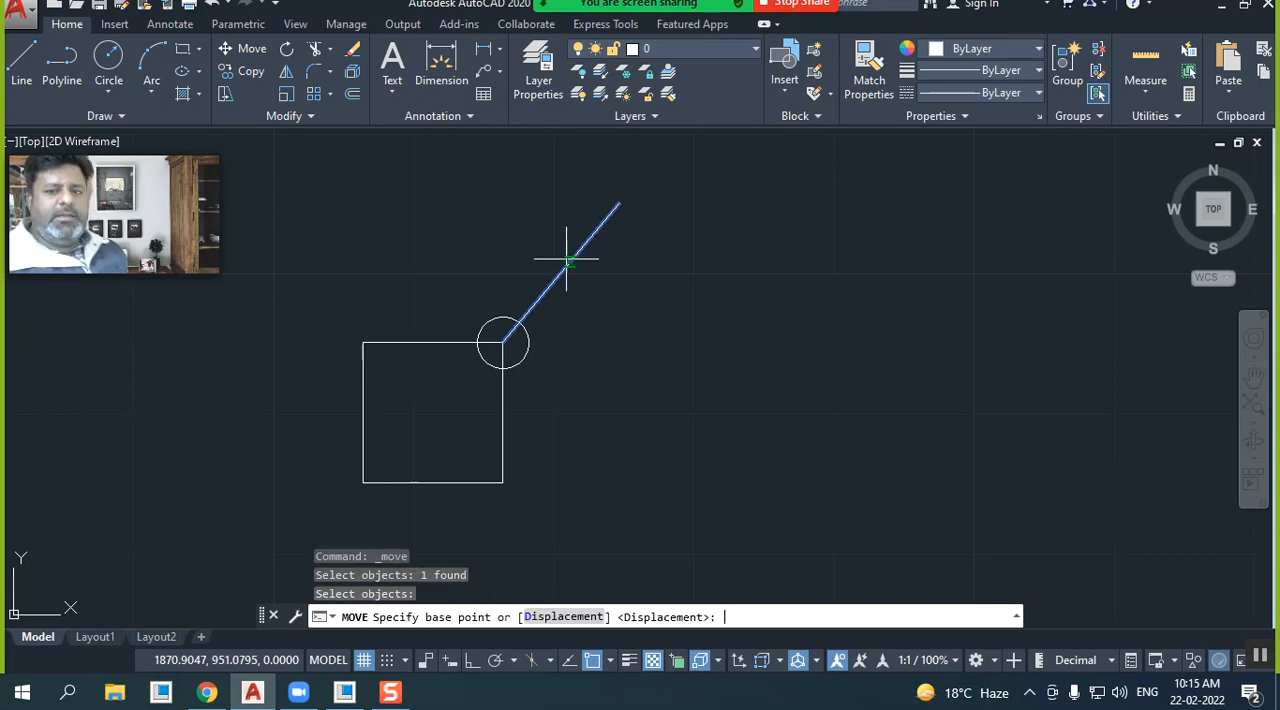
pyautogui.click(503, 344)
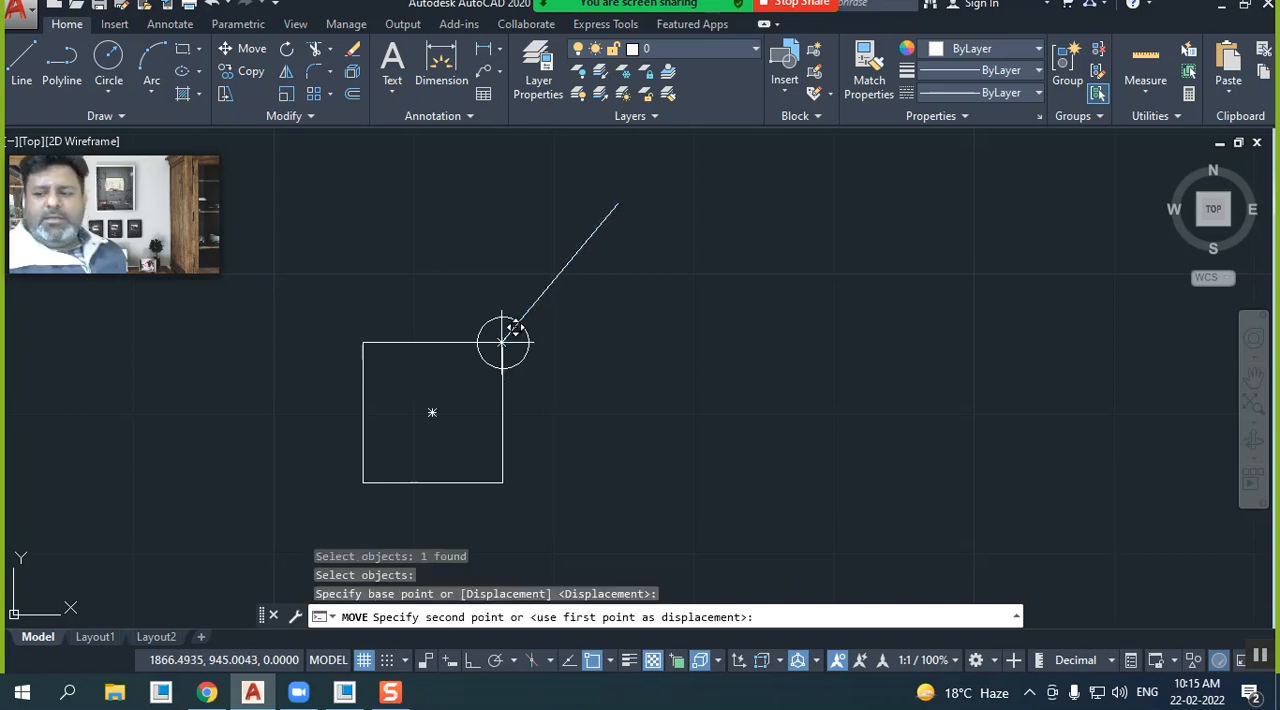
pyautogui.click(376, 328)
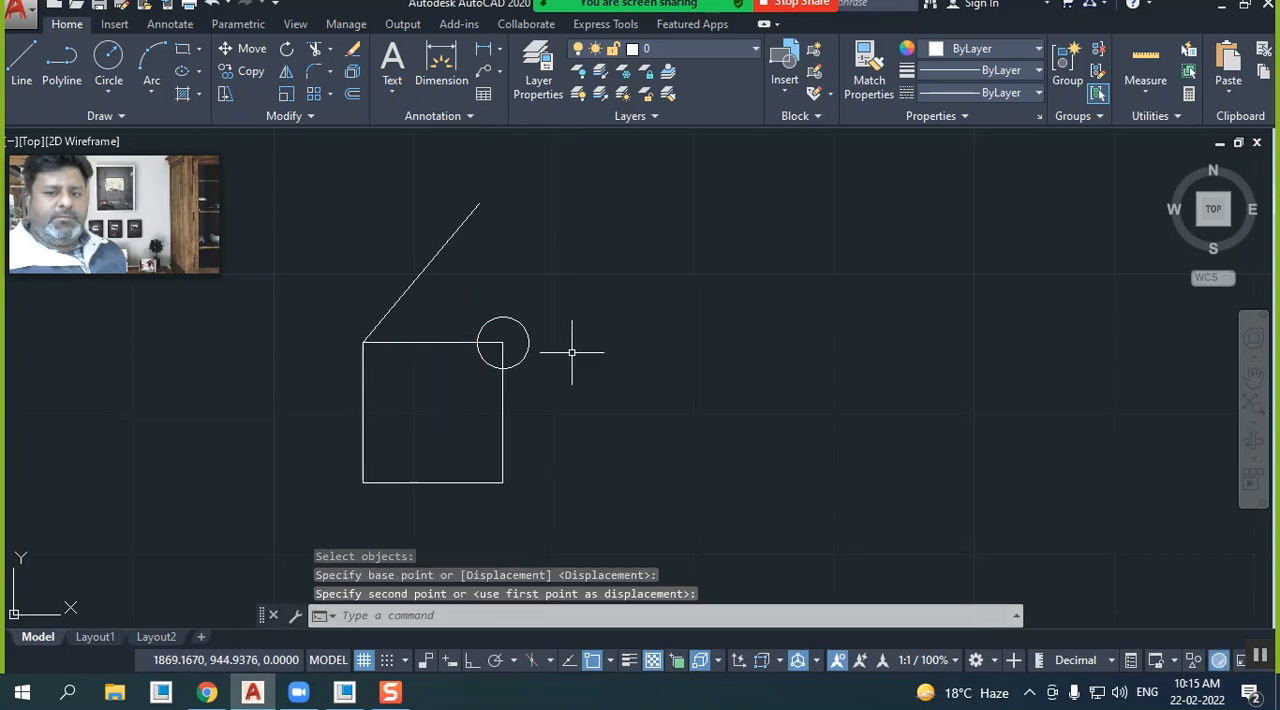
pyautogui.click(1257, 662)
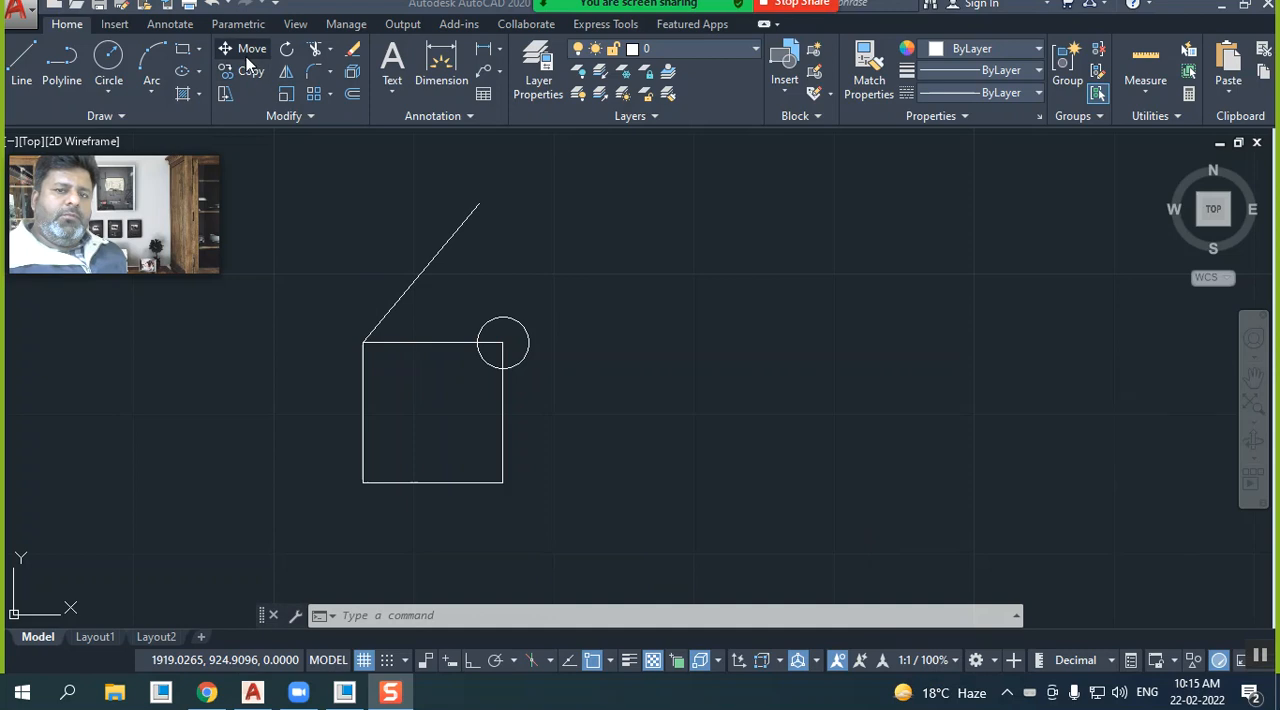
pyautogui.click(310, 142)
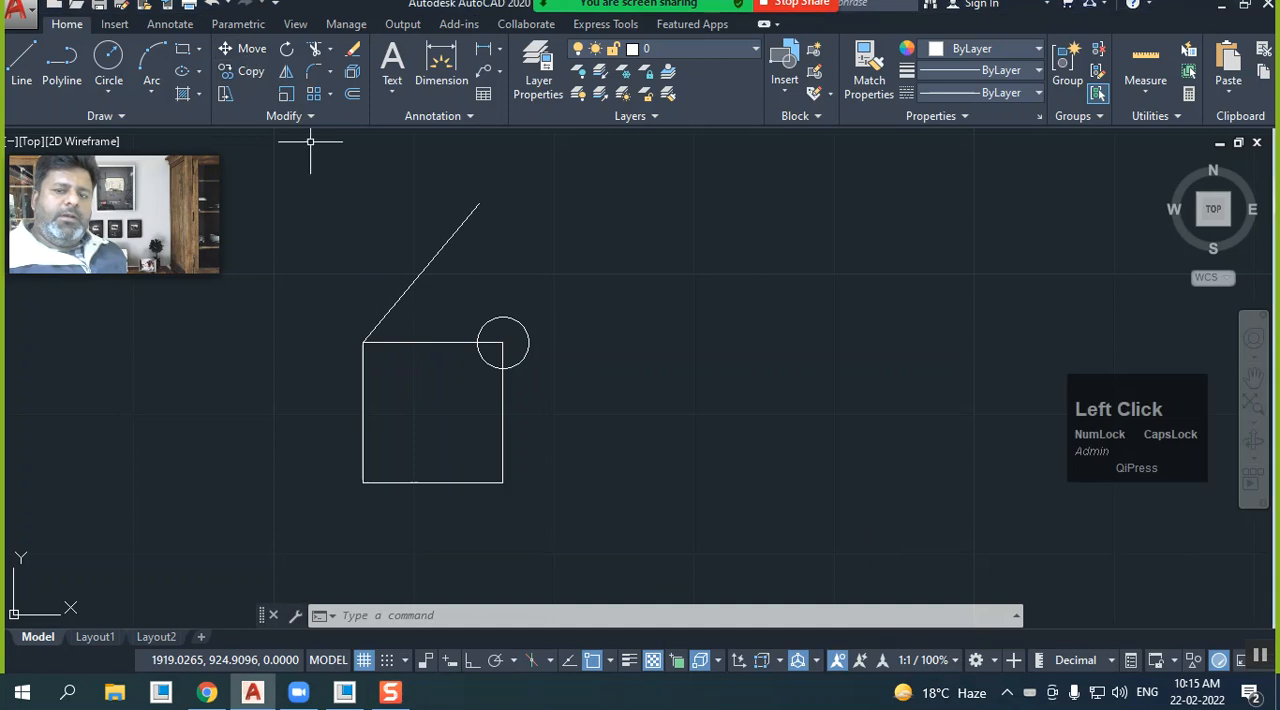
# Move the diagonal line by its lower endpoint from the square's upper-left corner to its lower-right corner
pyautogui.click(252, 48)
pyautogui.click(427, 270)
pyautogui.click(369, 254)
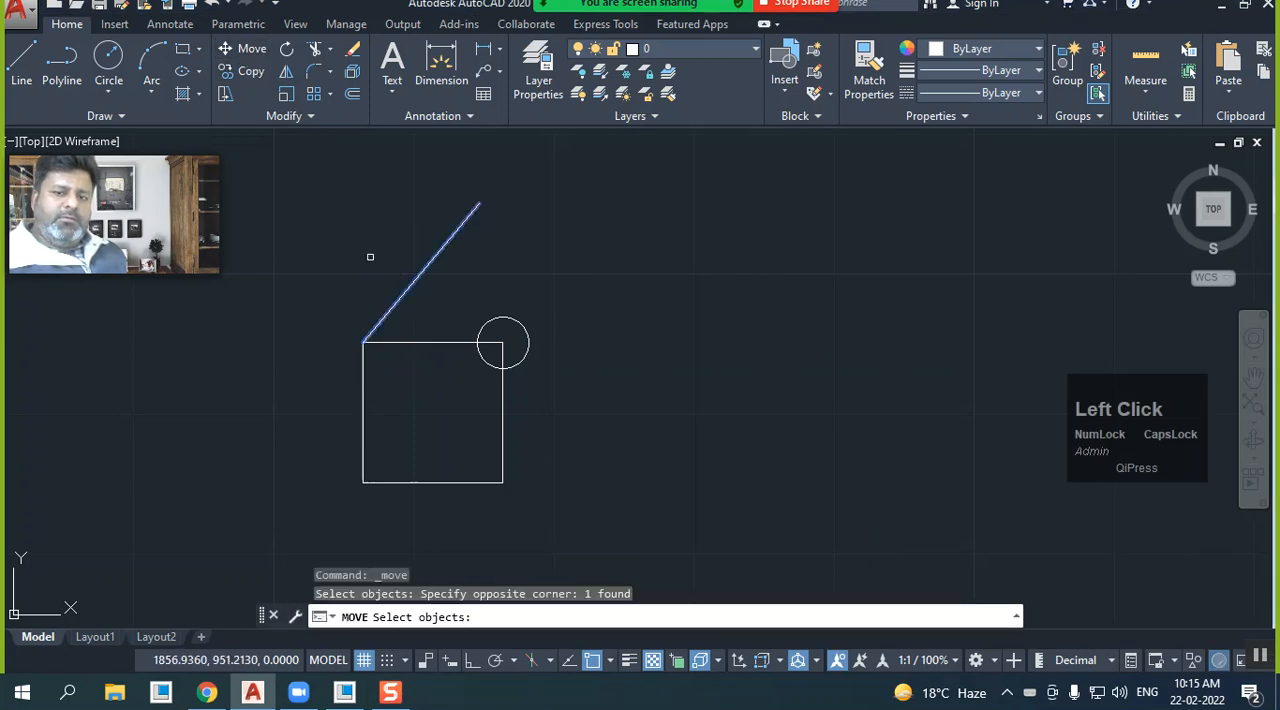
pyautogui.rightClick(368, 256)
pyautogui.click(363, 342)
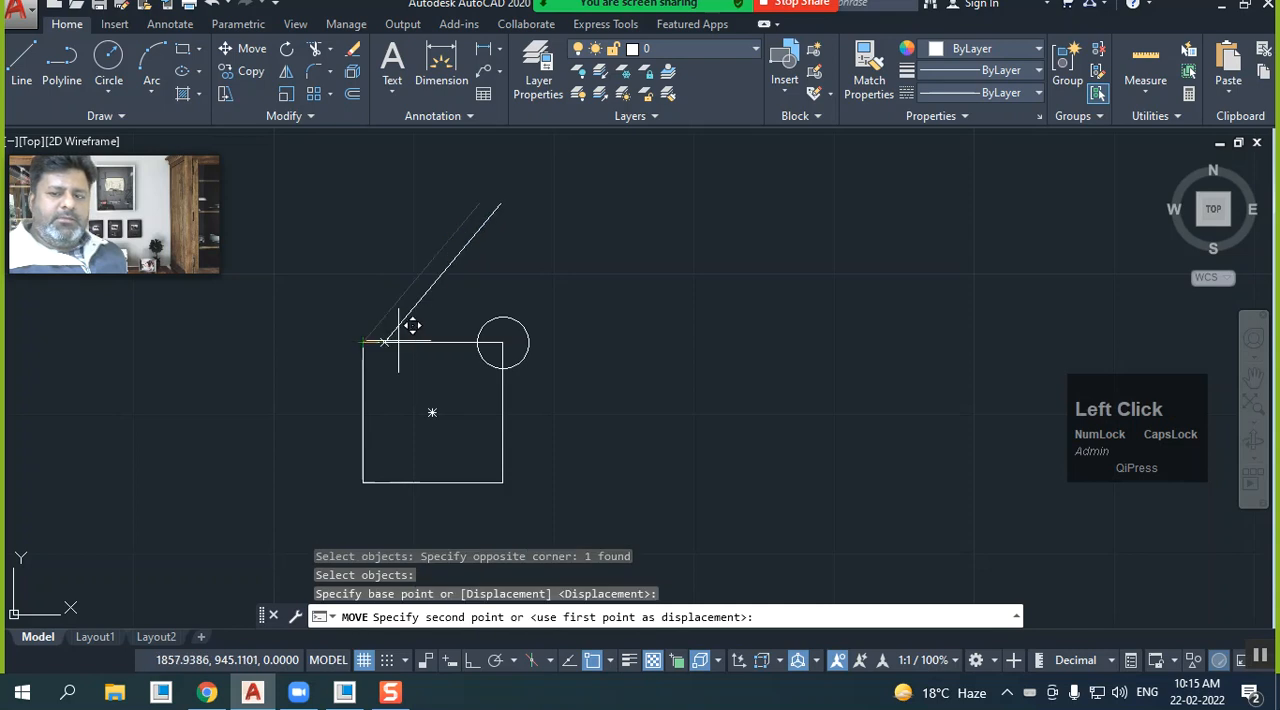
pyautogui.click(501, 483)
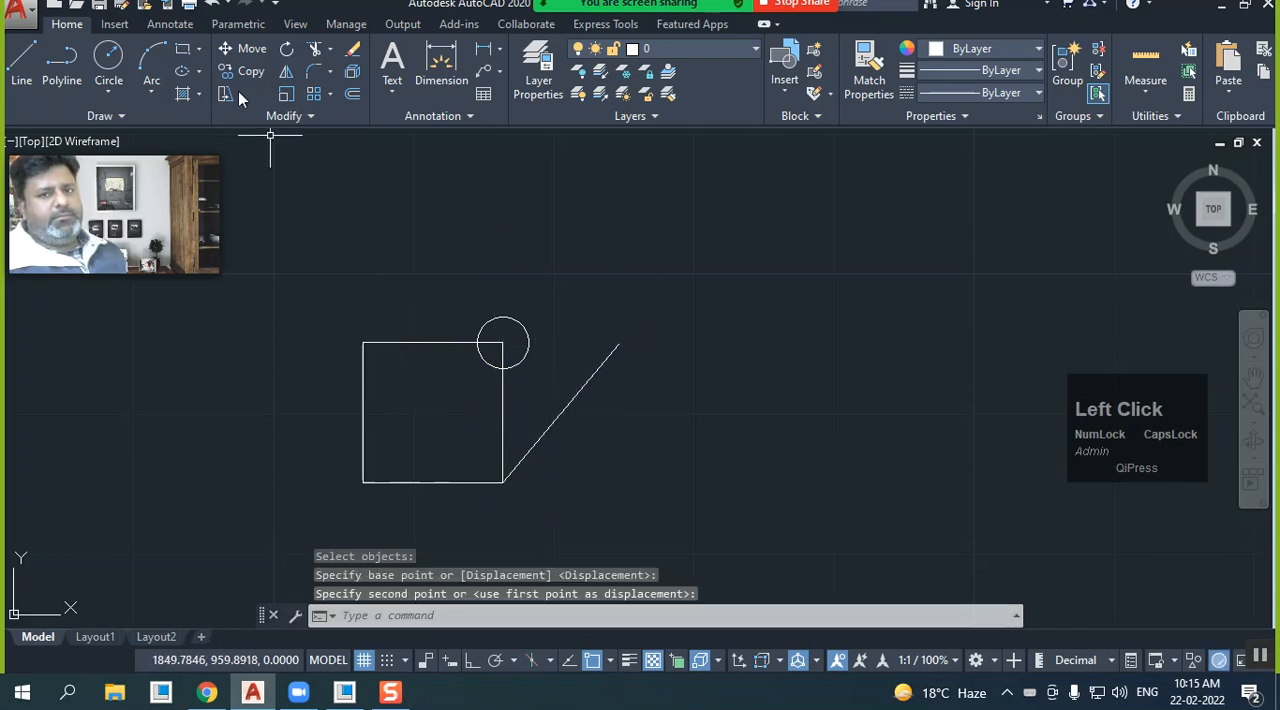
# Move the circle by its centre from the square's upper-right corner to the diagonal line's upper endpoint
pyautogui.click(238, 49)
pyautogui.click(500, 316)
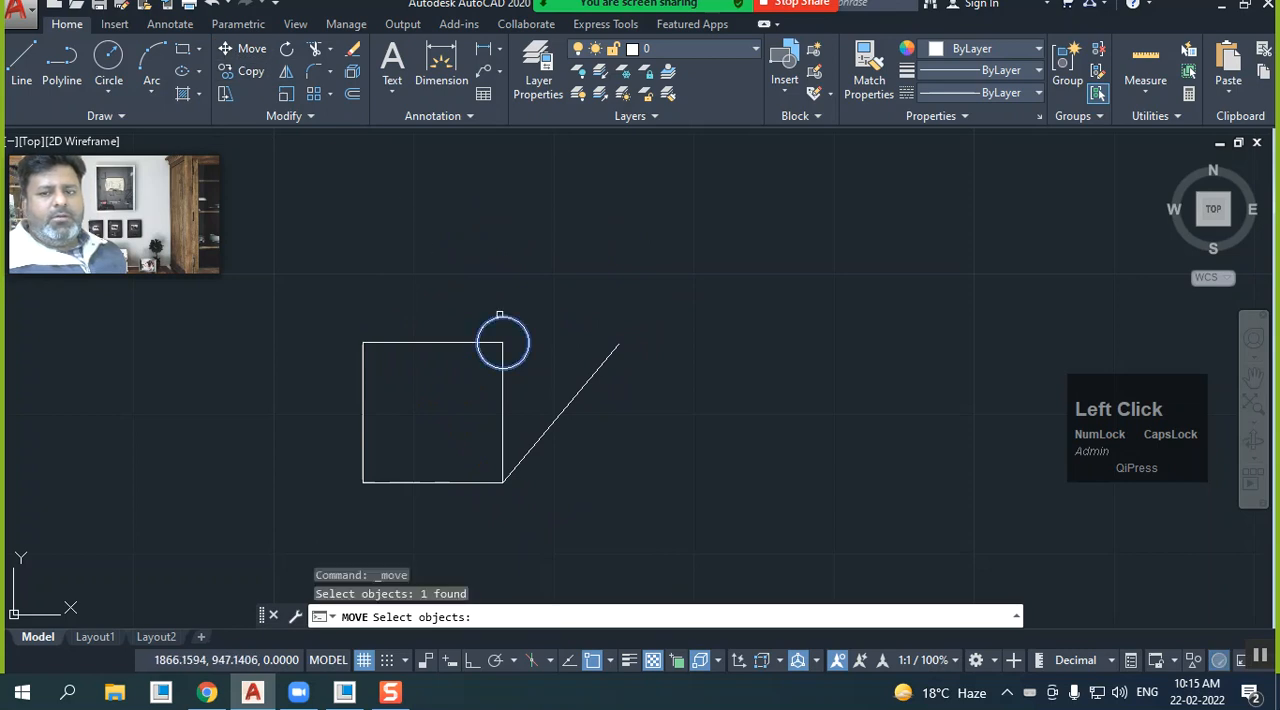
pyautogui.rightClick(438, 260)
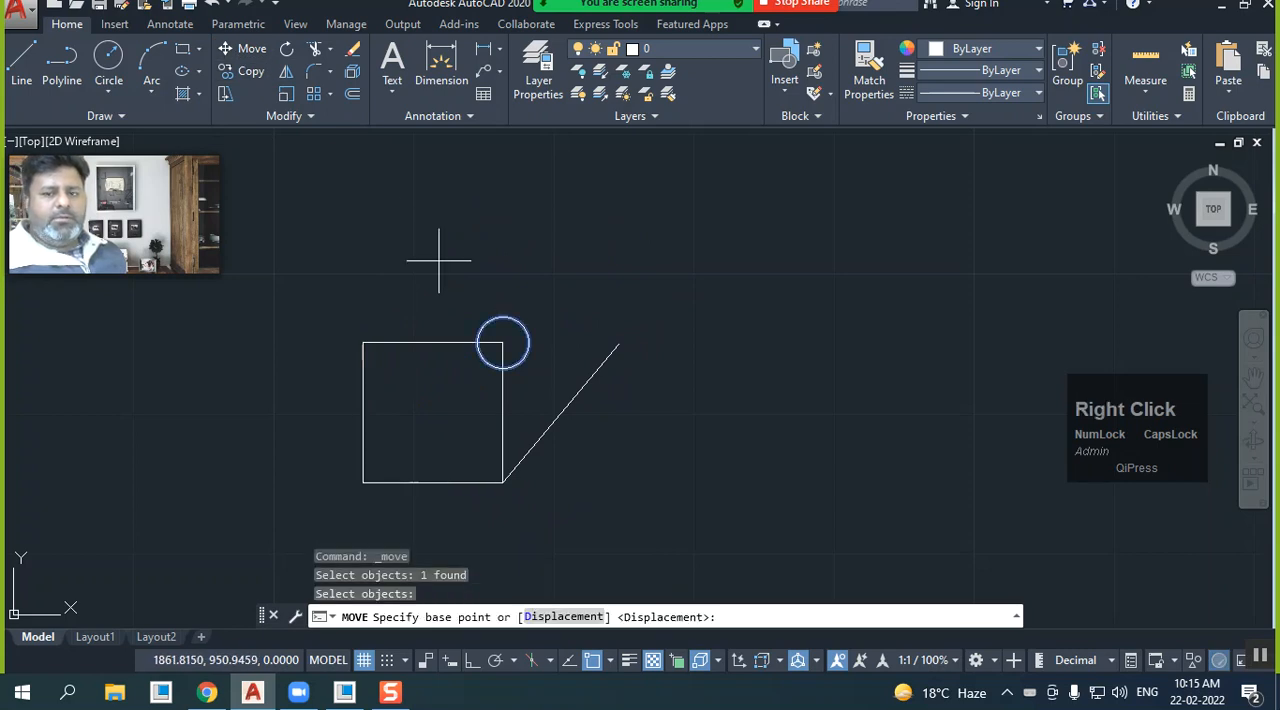
pyautogui.click(502, 344)
pyautogui.click(619, 342)
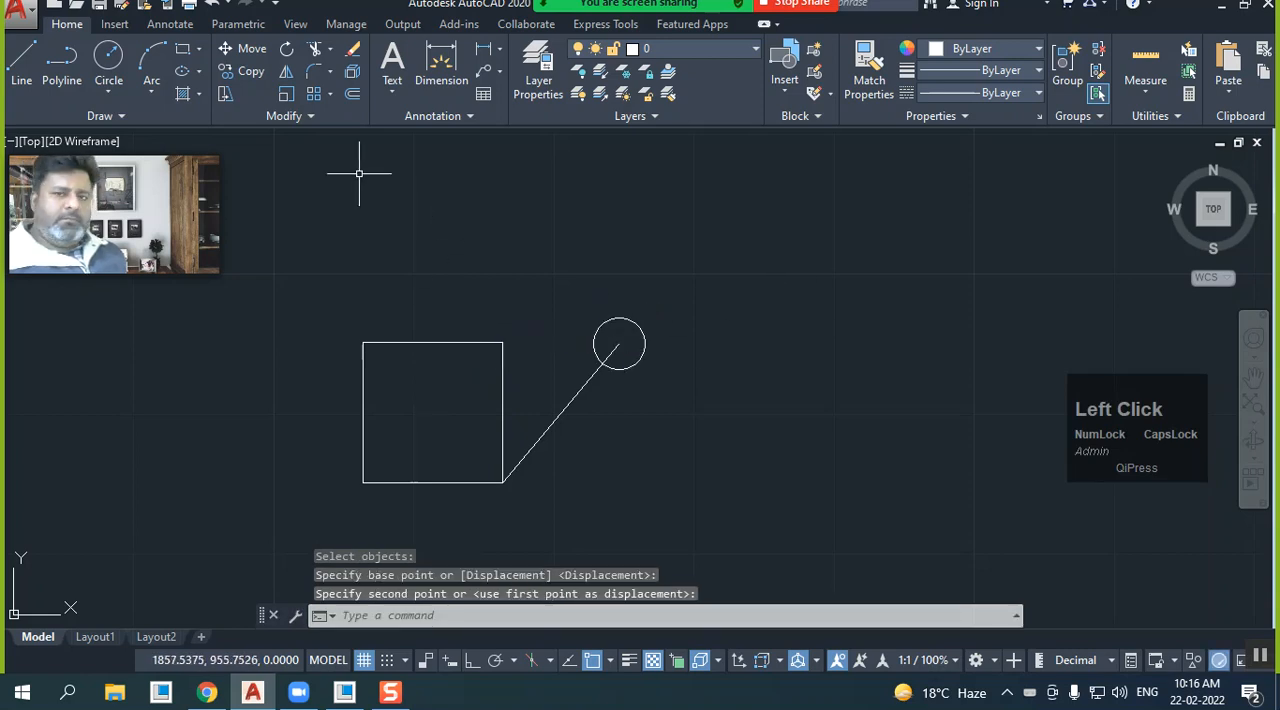
# Move the line and circle together by the line's lower endpoint to the square's upper-right corner
pyautogui.click(246, 50)
pyautogui.click(627, 403)
pyautogui.click(568, 318)
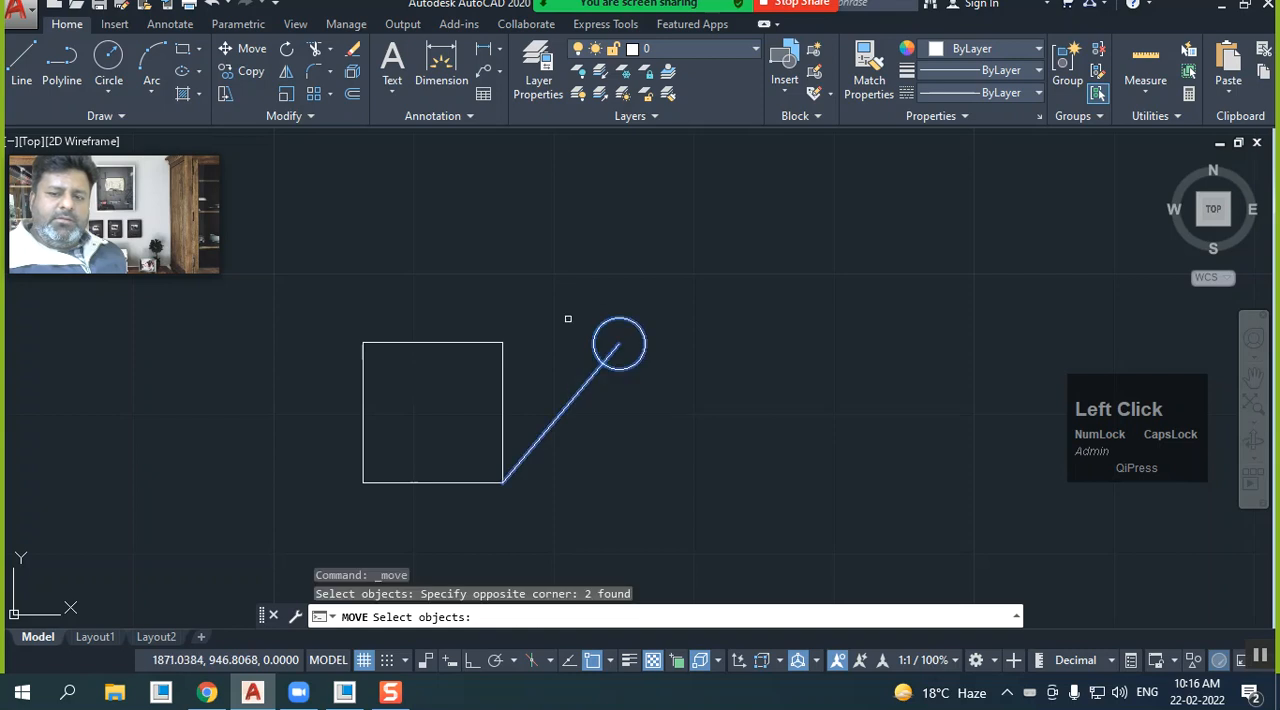
pyautogui.rightClick(568, 318)
pyautogui.click(503, 483)
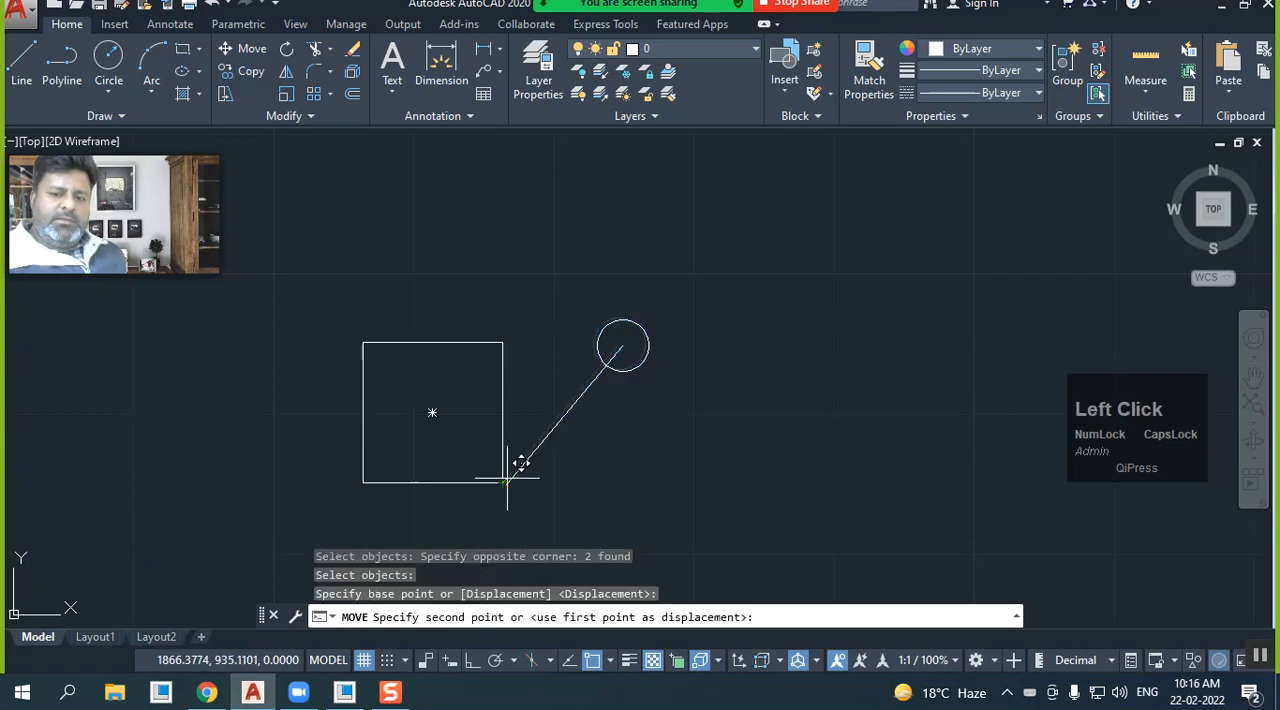
pyautogui.click(503, 343)
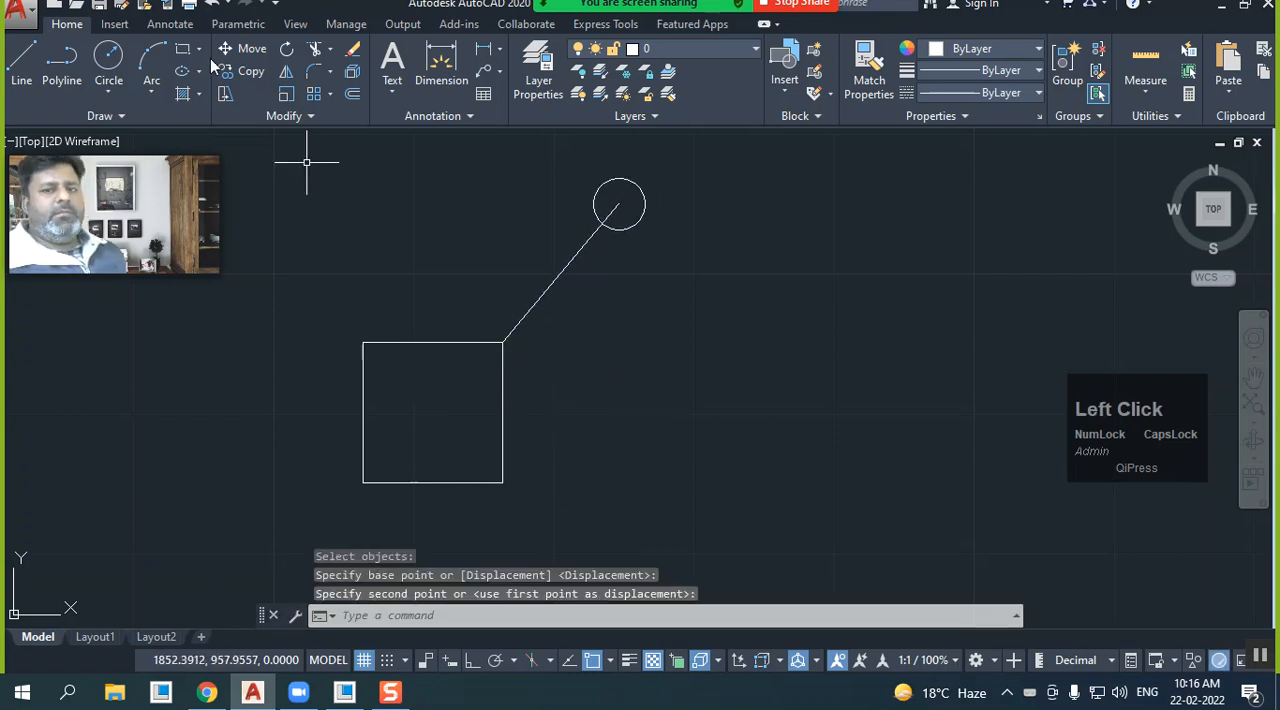
# Move the line and circle together by the line's lower endpoint to the square's upper-left corner
pyautogui.click(243, 52)
pyautogui.click(700, 315)
pyautogui.click(571, 186)
pyautogui.rightClick(491, 305)
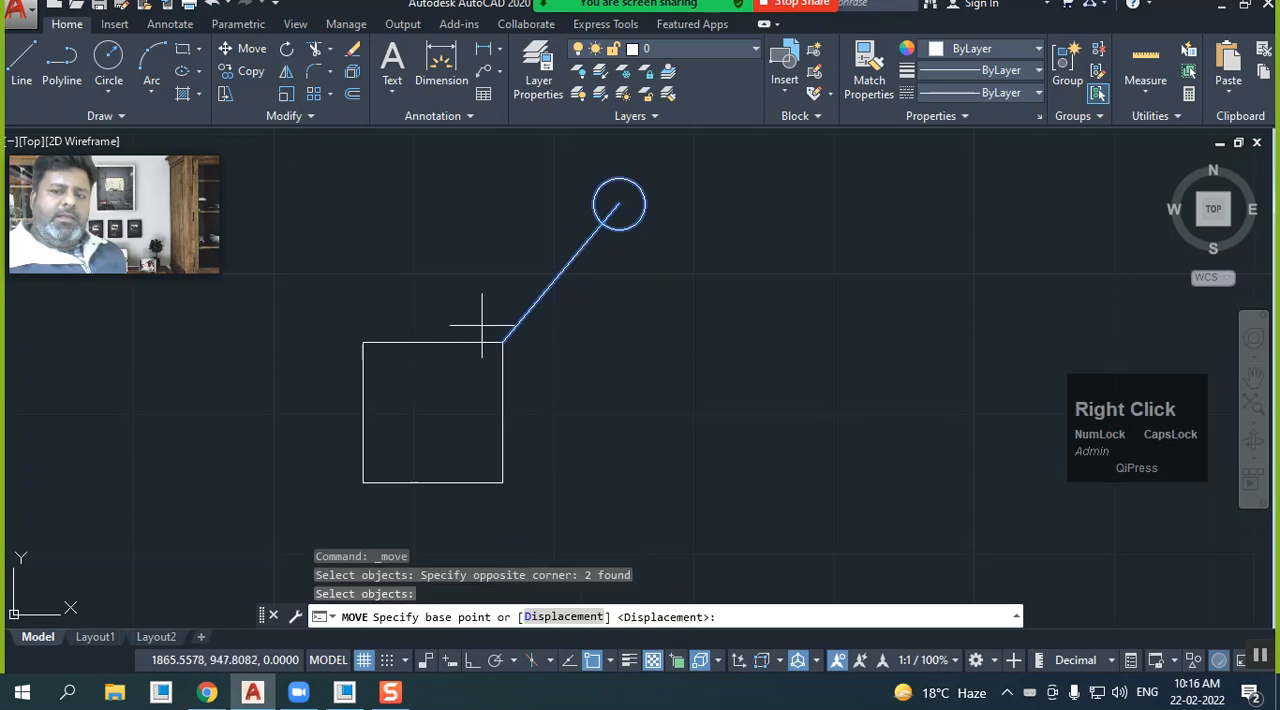
pyautogui.click(503, 343)
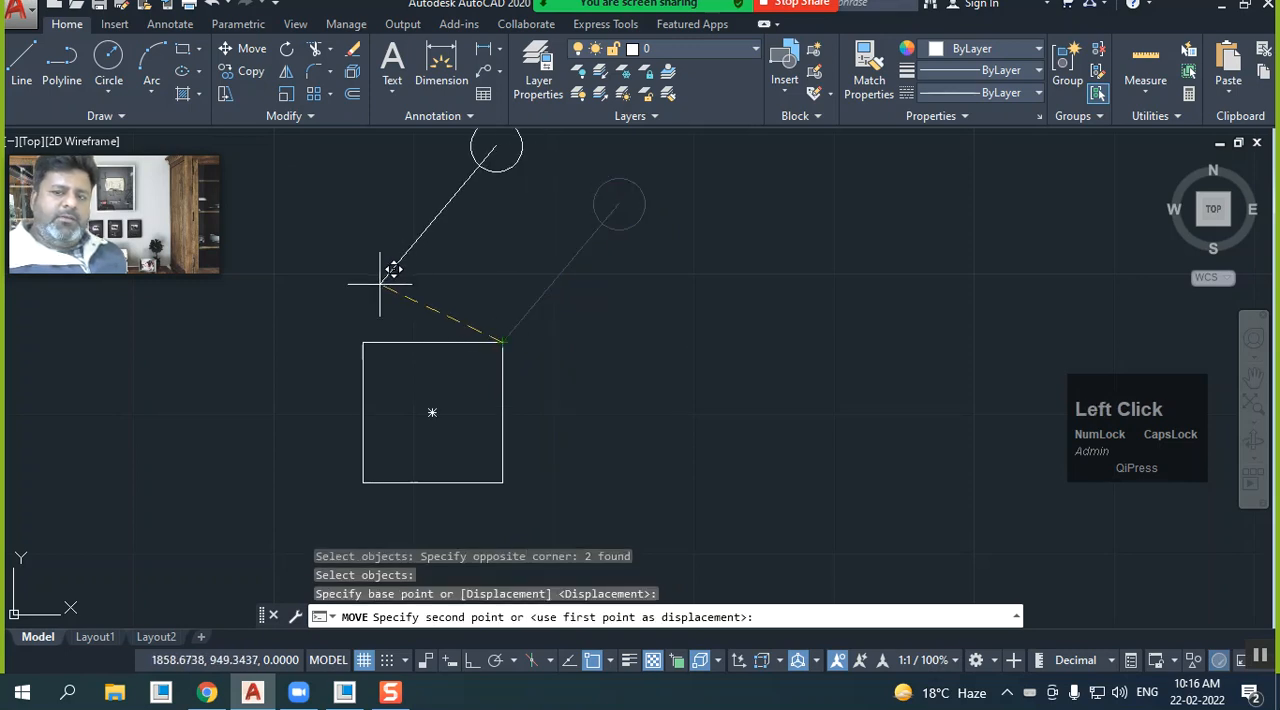
pyautogui.click(363, 342)
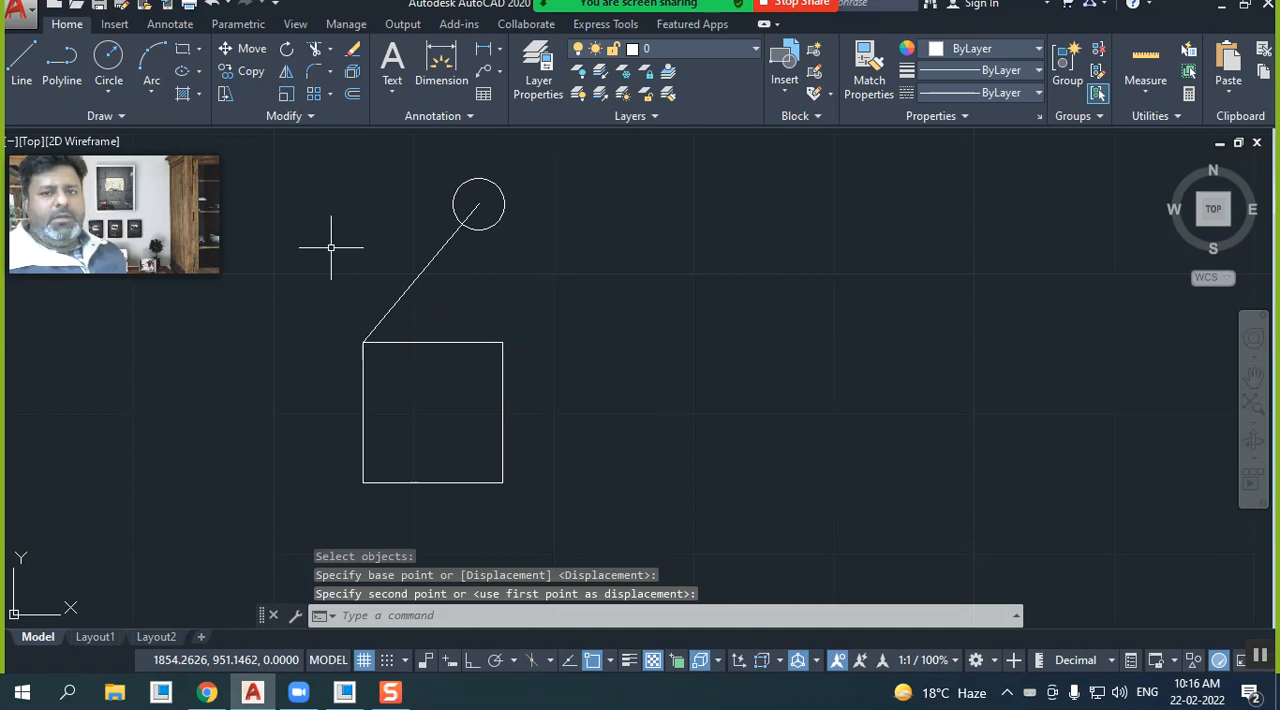
# Move the line and circle together from the square's upper-left corner to its lower-right corner
pyautogui.click(245, 50)
pyautogui.click(534, 260)
pyautogui.click(374, 193)
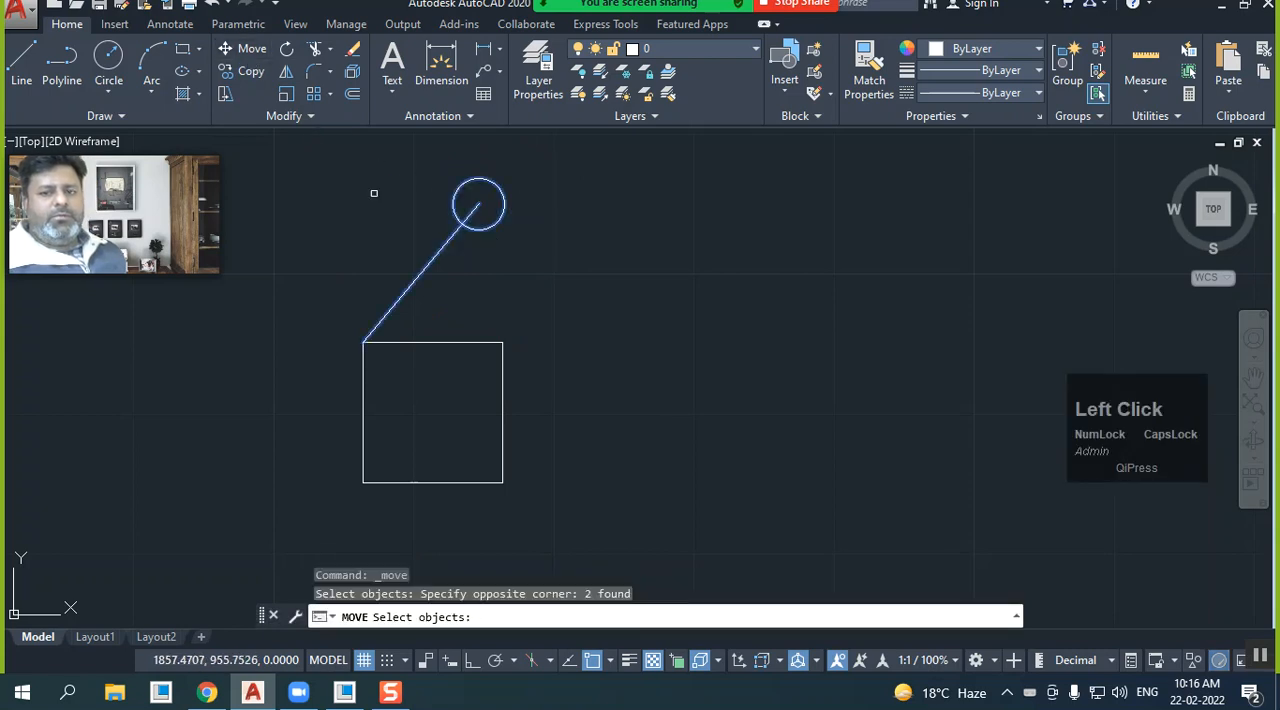
pyautogui.rightClick(347, 207)
pyautogui.click(362, 342)
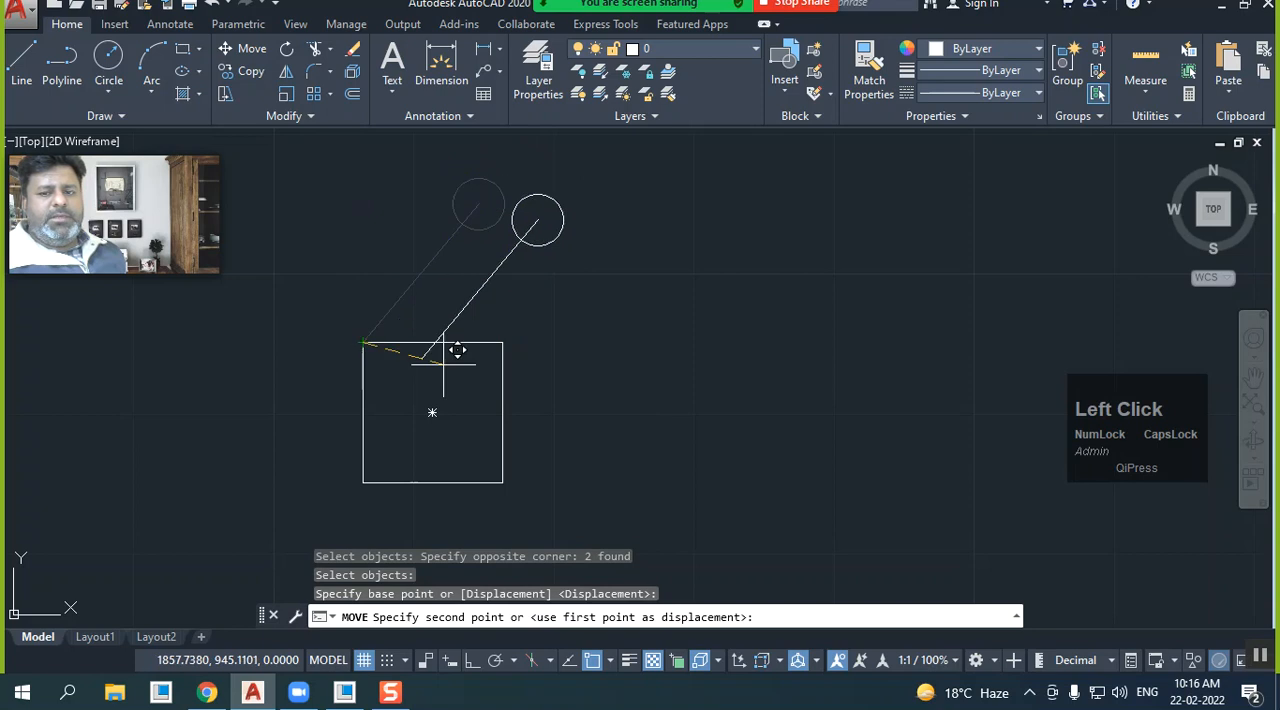
pyautogui.click(503, 482)
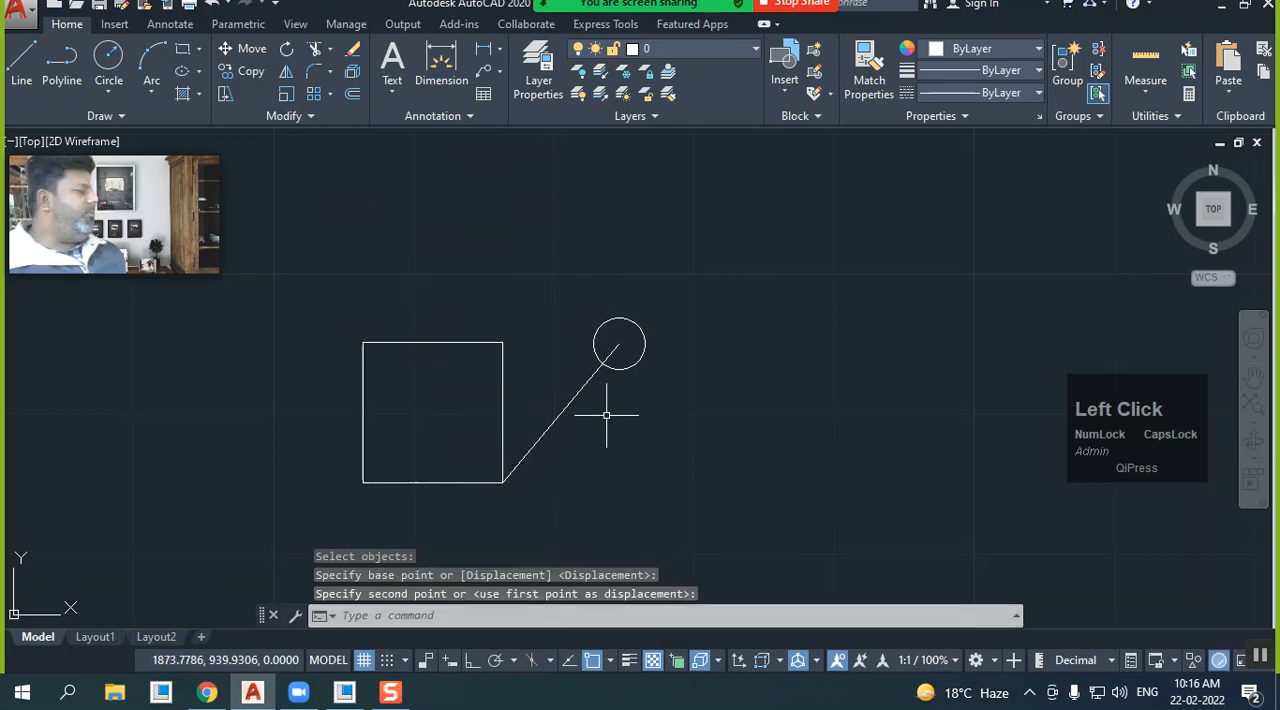
# Move the line and circle together by the circle's centre to the square's upper-left corner
pyautogui.click(250, 48)
pyautogui.click(618, 402)
pyautogui.click(592, 323)
pyautogui.rightClick(592, 323)
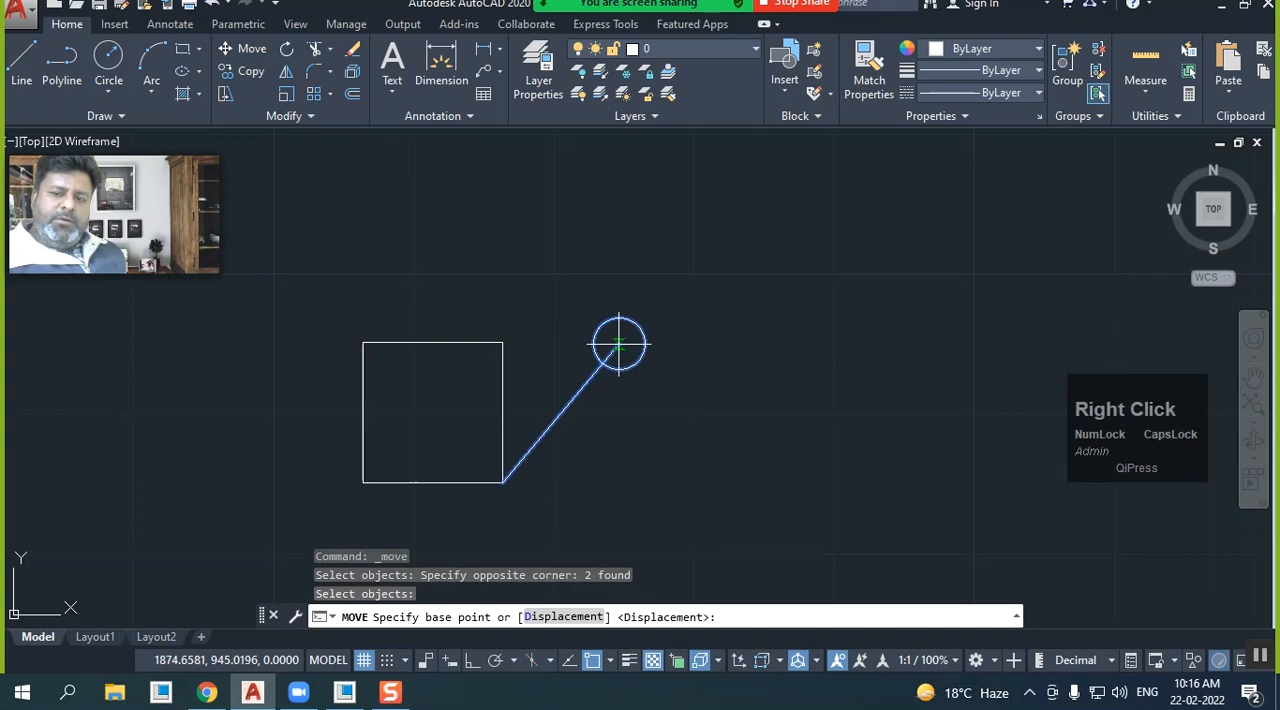
pyautogui.click(619, 345)
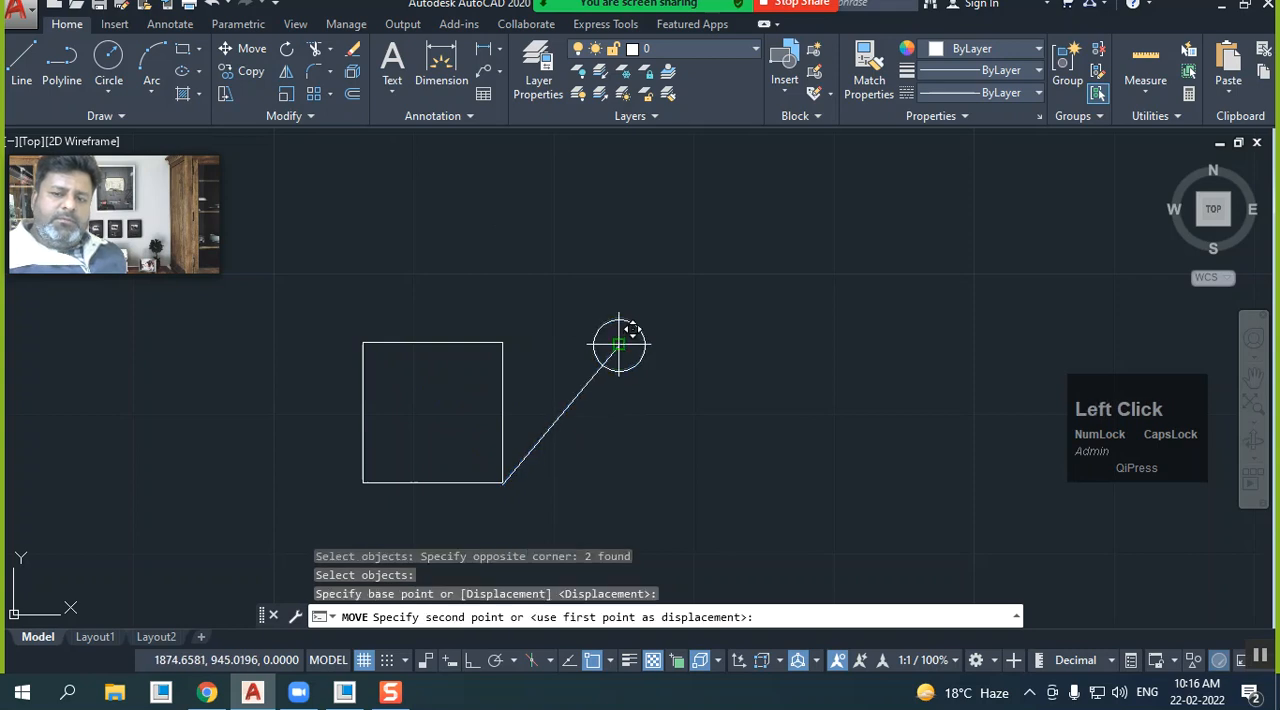
pyautogui.click(362, 342)
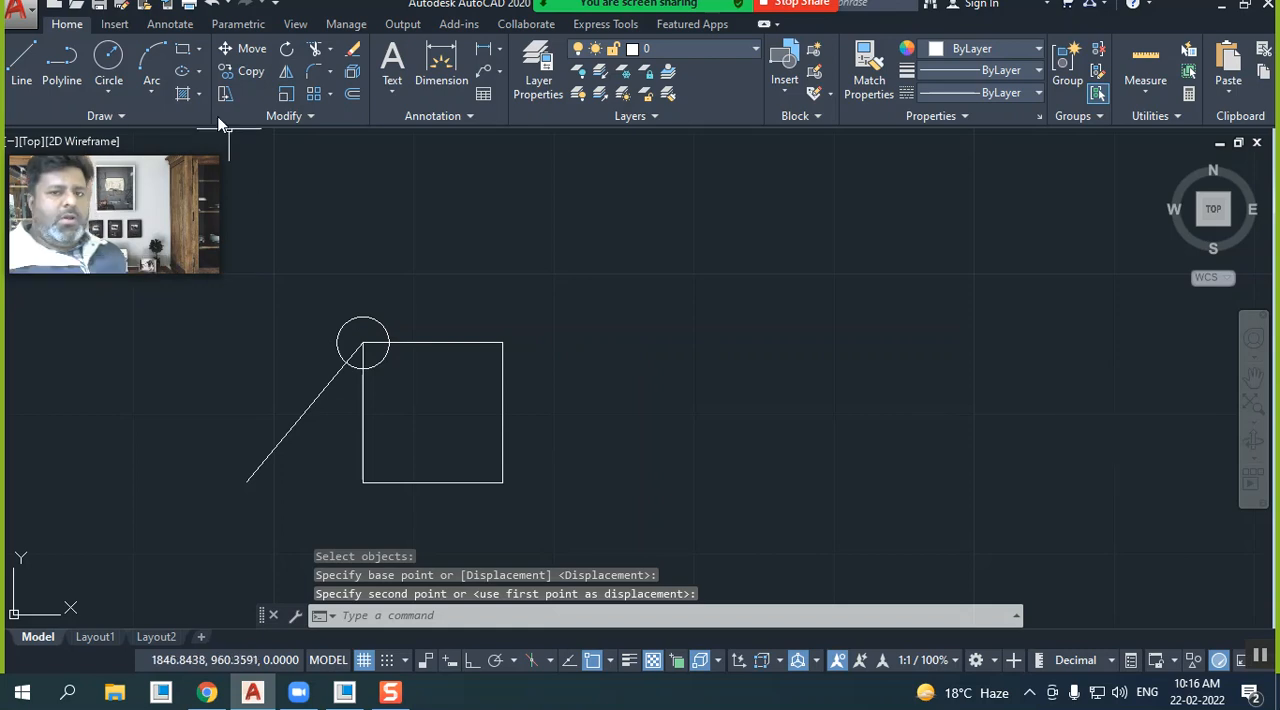
# Move the line and circle using the square's upper-right corner as base point and its lower-left corner as destination
pyautogui.click(246, 49)
pyautogui.click(342, 389)
pyautogui.click(306, 331)
pyautogui.rightClick(328, 380)
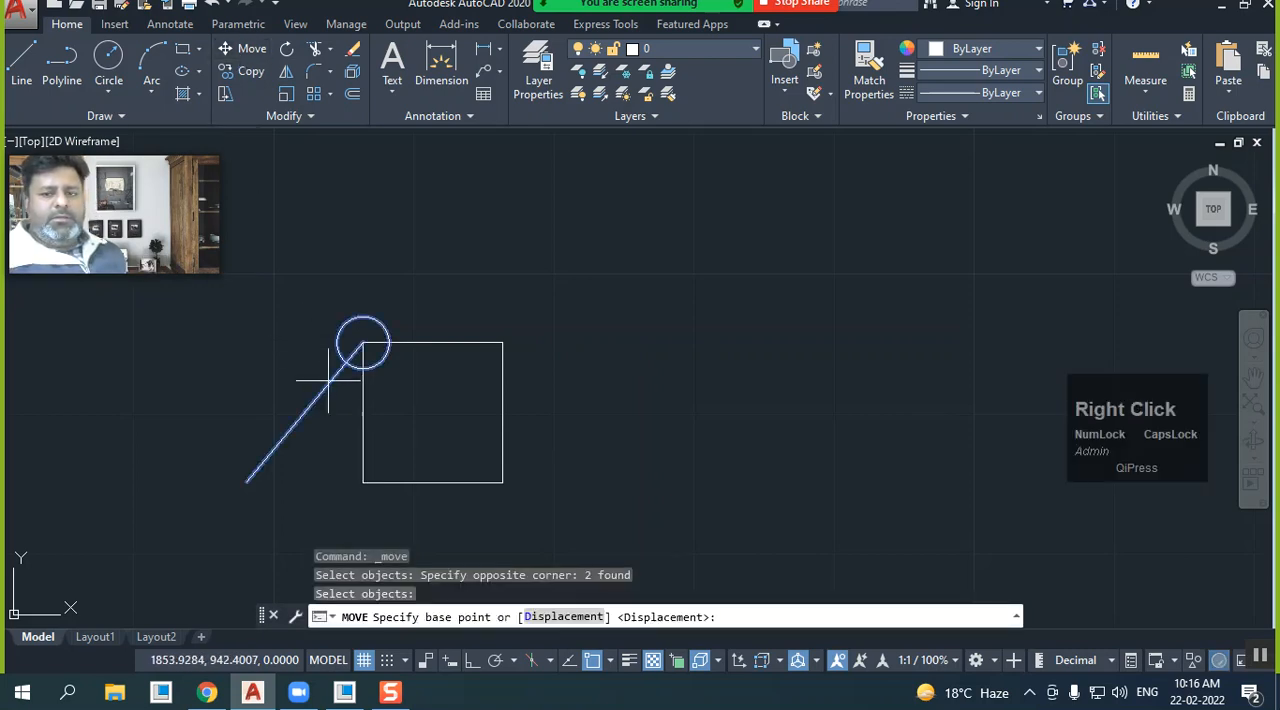
pyautogui.click(502, 342)
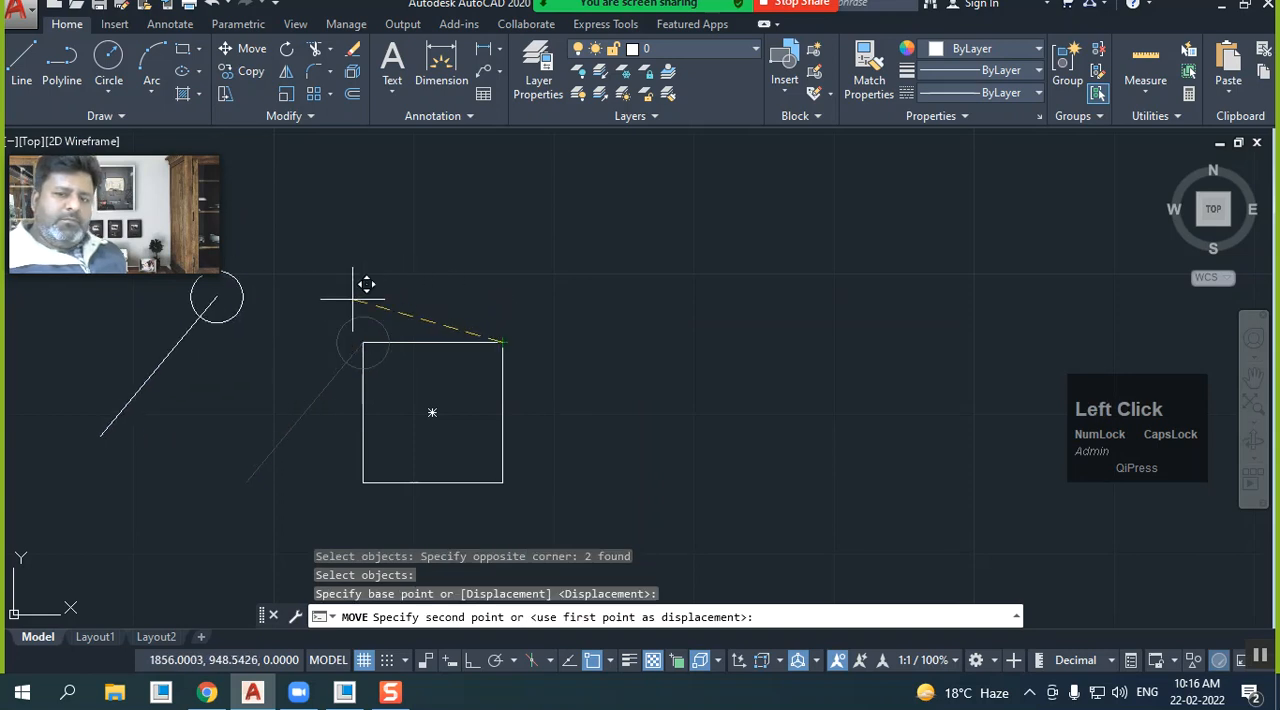
pyautogui.click(377, 469)
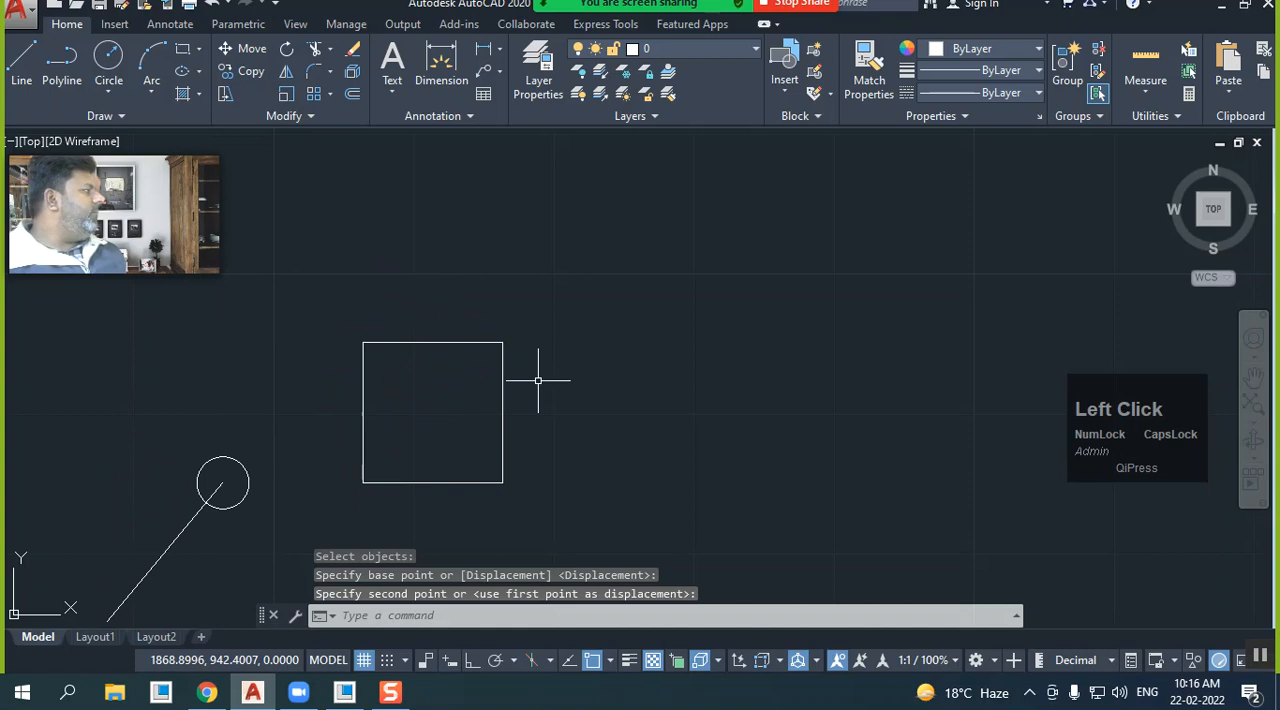
# Move the line and circle together by the circle's centre to the square's upper-right corner
pyautogui.click(230, 48)
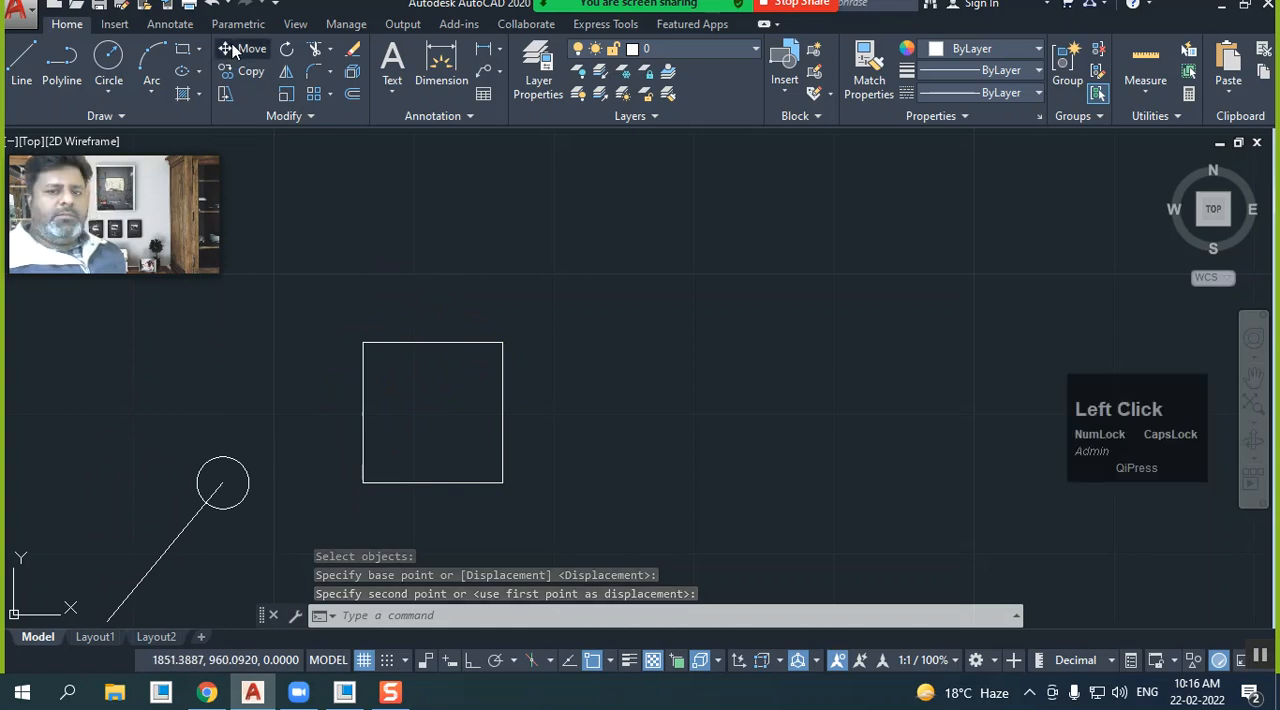
pyautogui.moveTo(268, 492); pyautogui.dragTo(182, 452)
pyautogui.rightClick(209, 491)
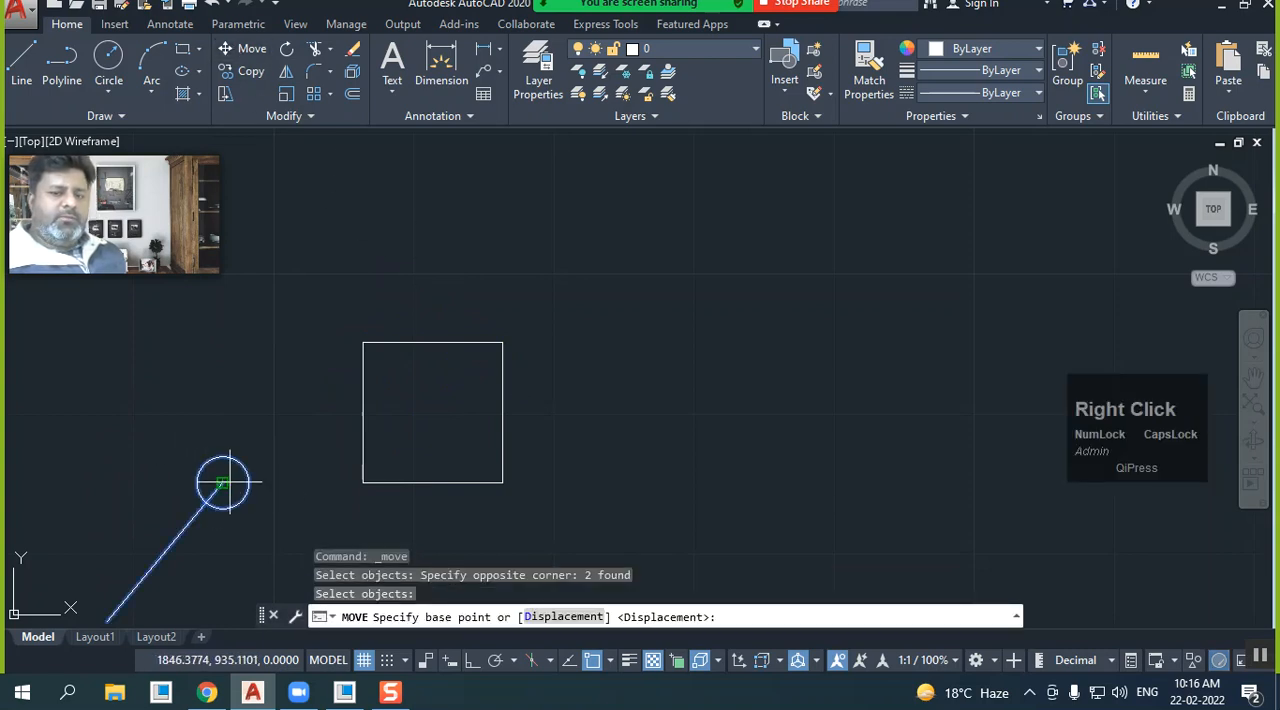
pyautogui.click(222, 483)
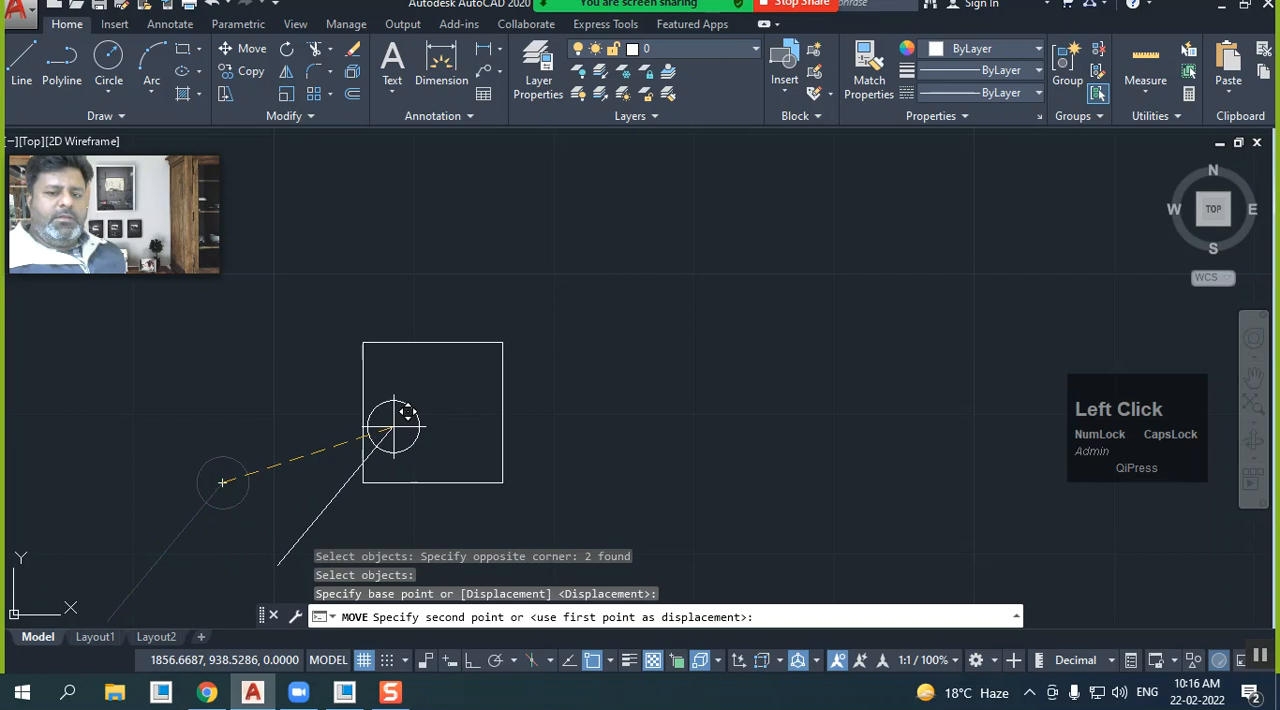
pyautogui.click(502, 343)
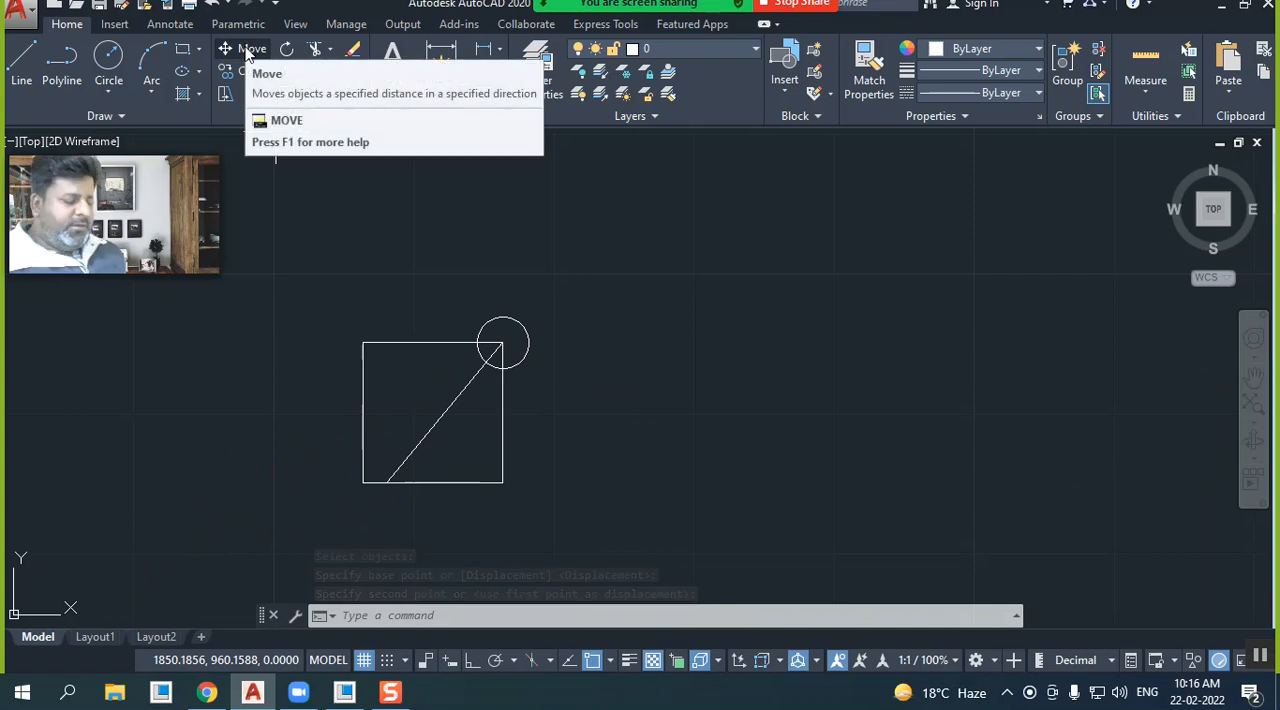
# Move the line and circle together from the line's lower endpoint on the square's bottom edge to the square's upper-right corner
pyautogui.write('M')
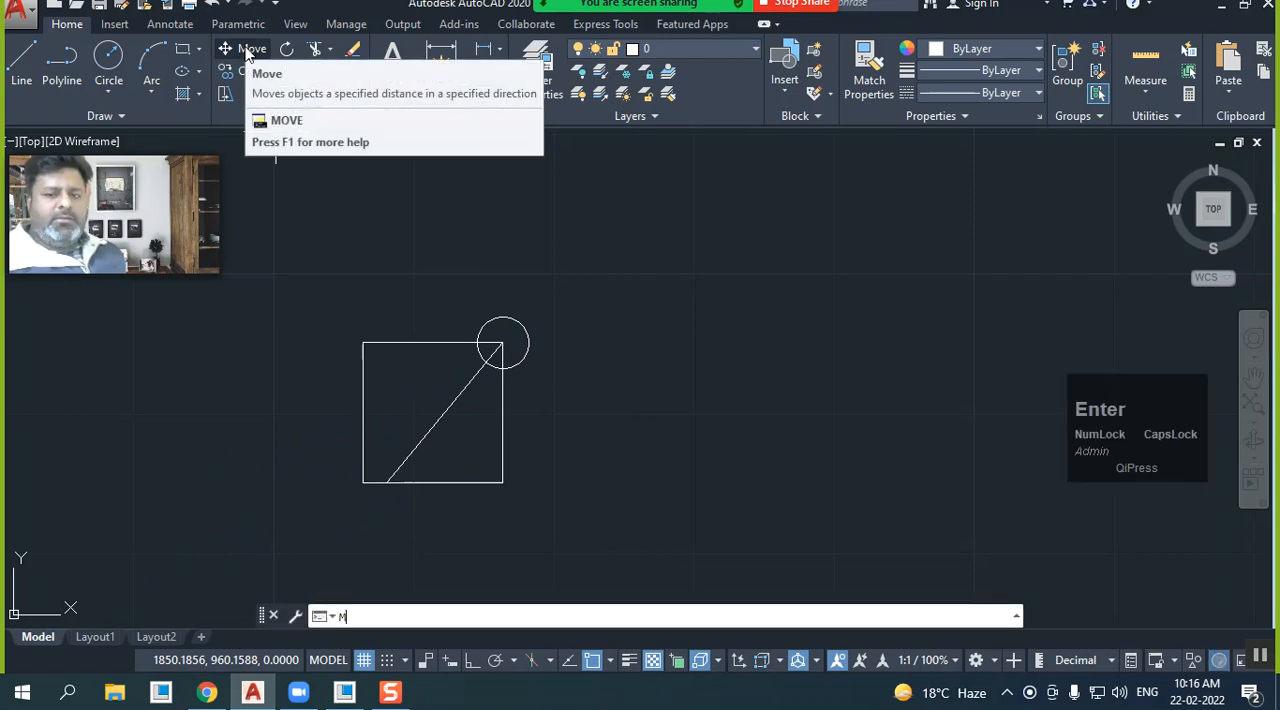
pyautogui.press('Return')
pyautogui.click(509, 351)
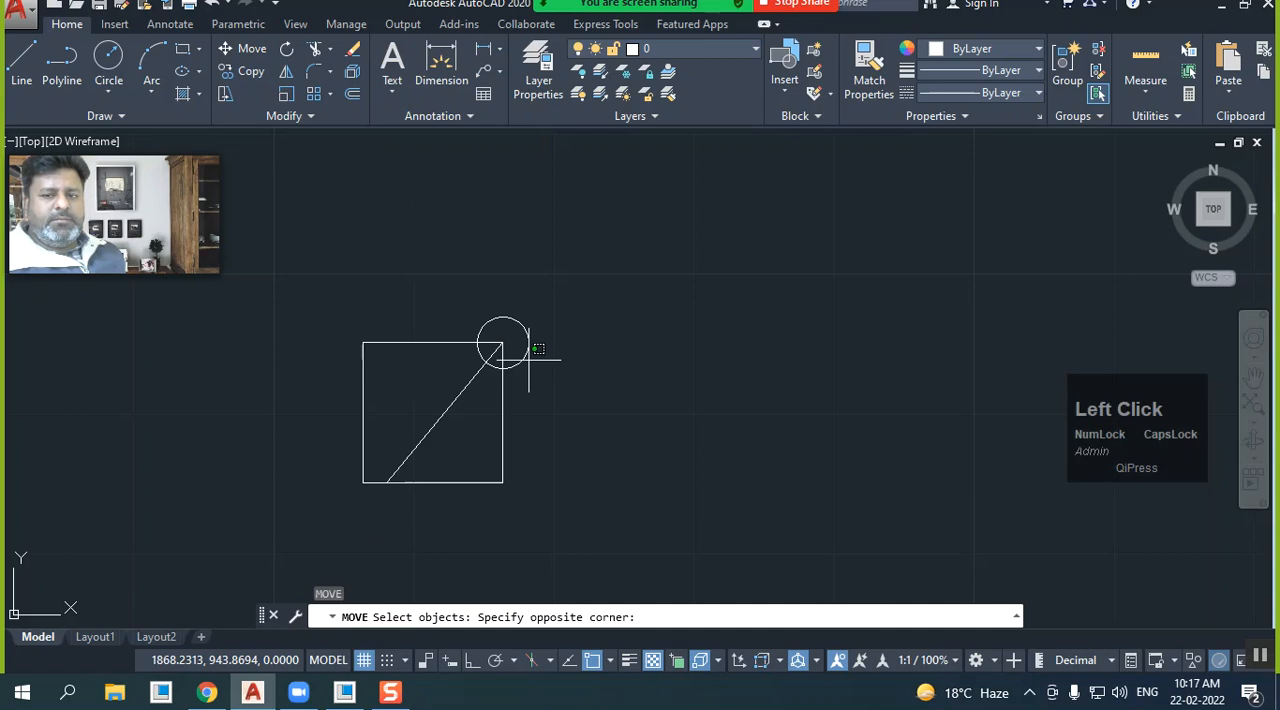
pyautogui.click(486, 372)
pyautogui.click(486, 378)
pyautogui.click(443, 362)
pyautogui.rightClick(443, 375)
pyautogui.click(398, 470)
pyautogui.click(501, 343)
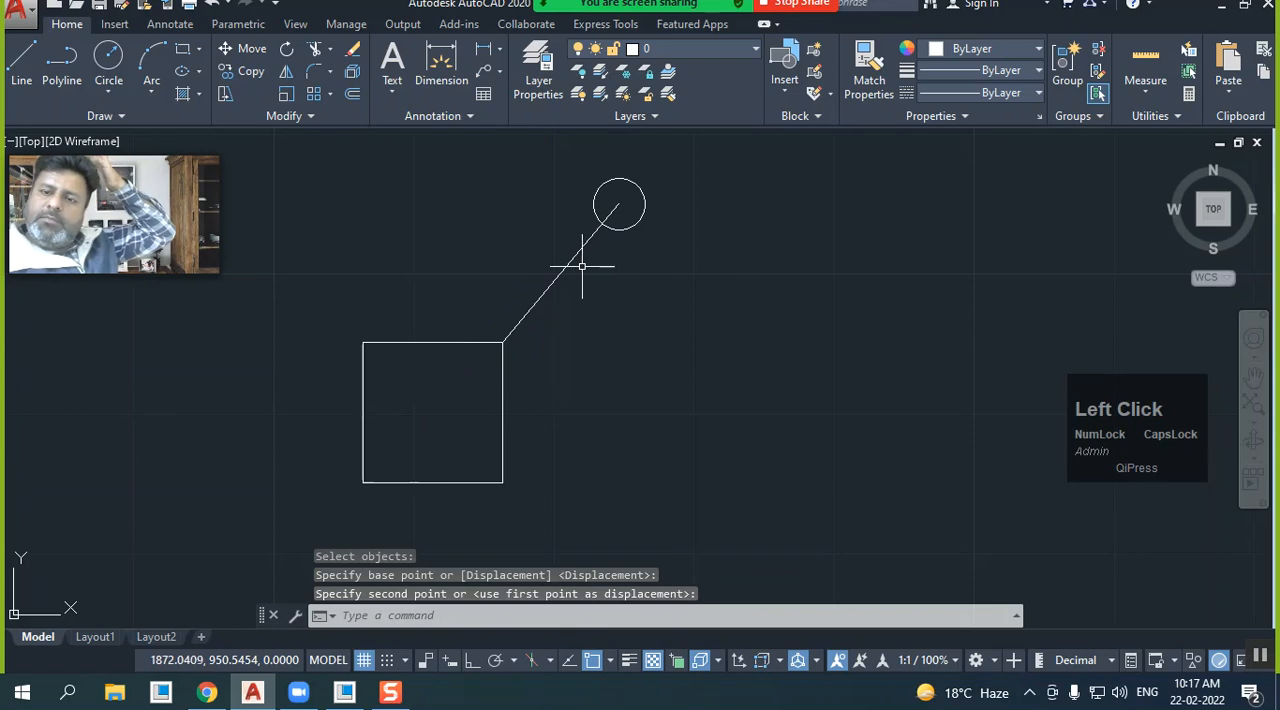
# Move the line and circle 15 units horizontally to the right from the square's upper-right corner with Ortho on
pyautogui.click(251, 53)
pyautogui.click(703, 286)
pyautogui.click(546, 189)
pyautogui.rightClick(514, 286)
pyautogui.click(502, 342)
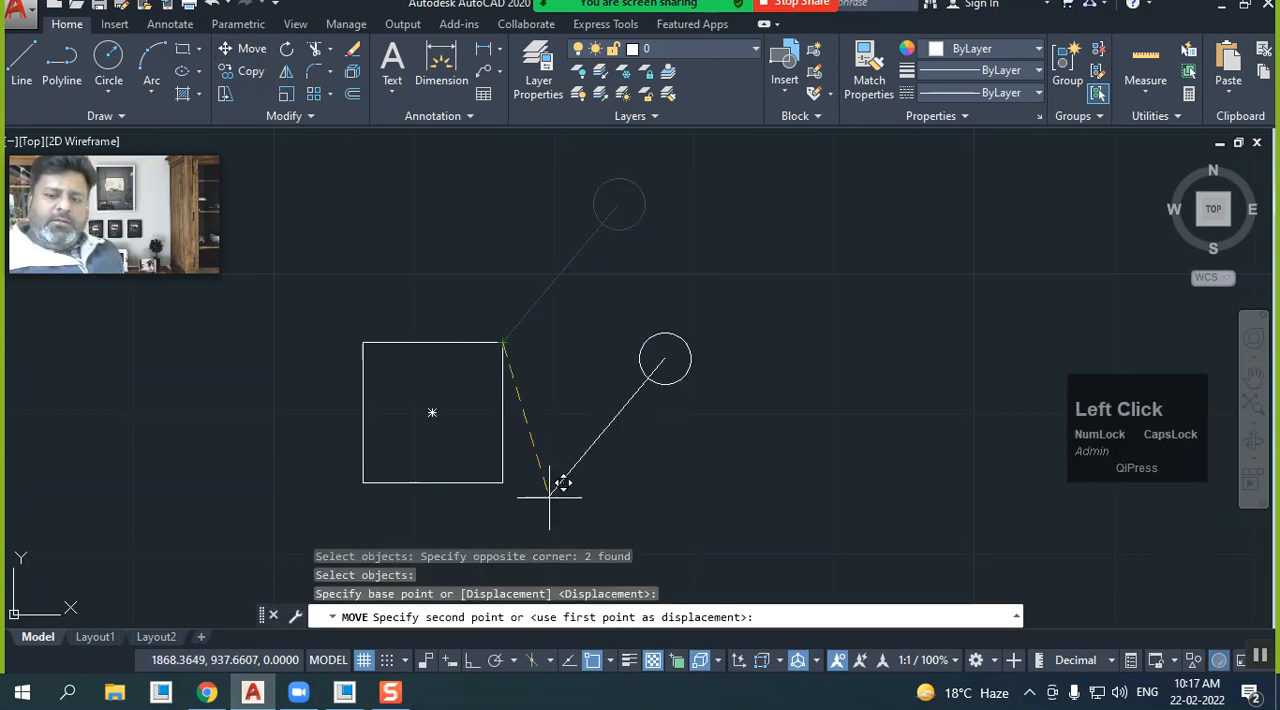
pyautogui.click(471, 660)
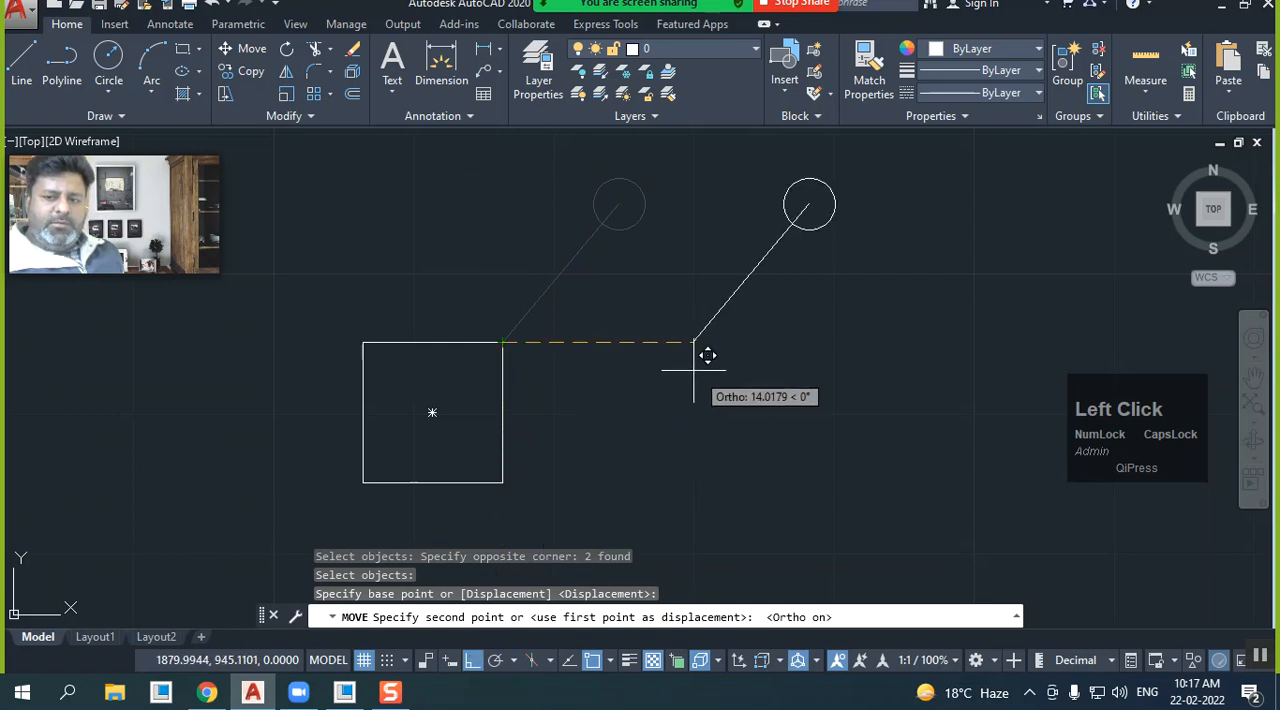
pyautogui.write('15')
pyautogui.press('Return')
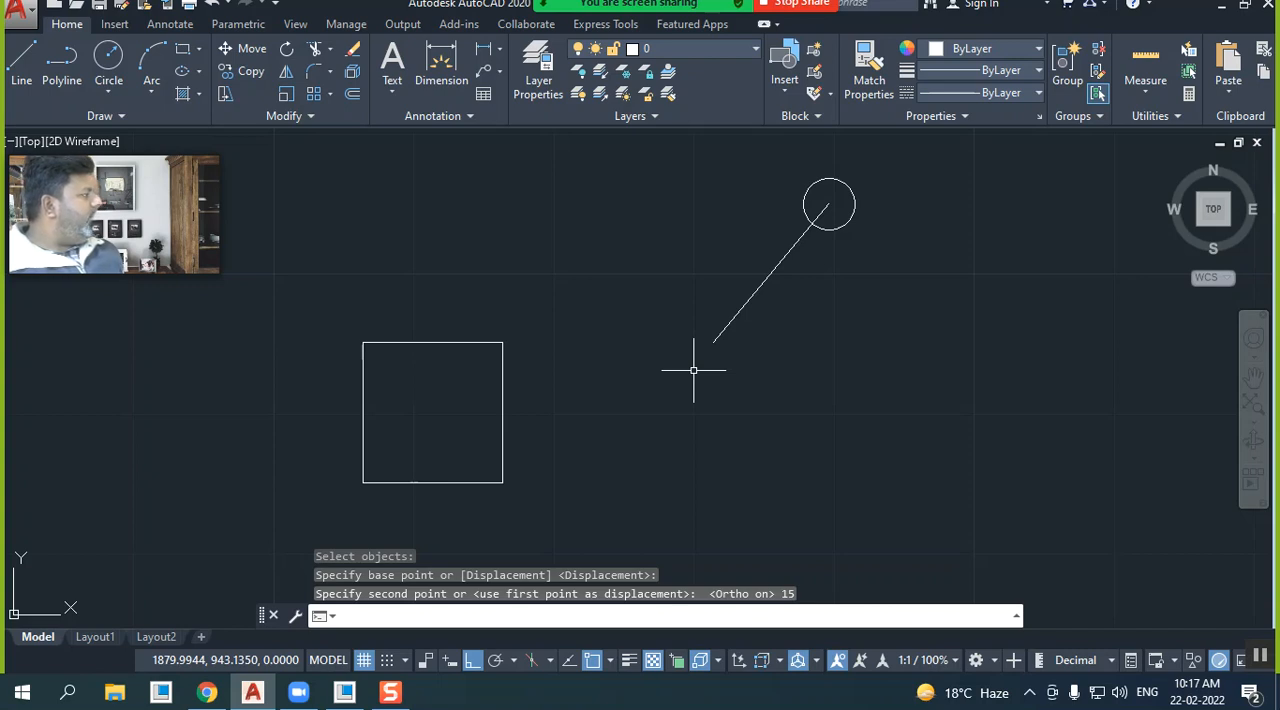
# Move the line and circle by the line's lower endpoint back to the square's upper-right corner
pyautogui.click(249, 55)
pyautogui.click(916, 311)
pyautogui.click(714, 198)
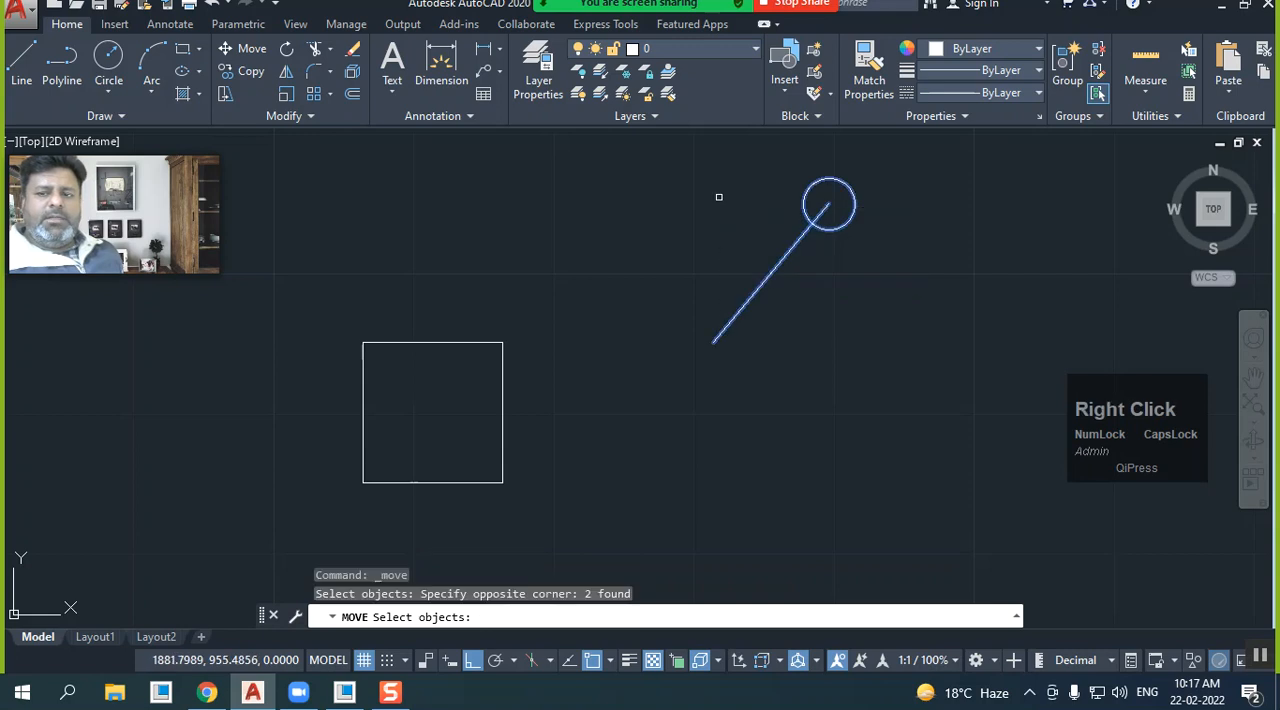
pyautogui.rightClick(714, 198)
pyautogui.click(716, 340)
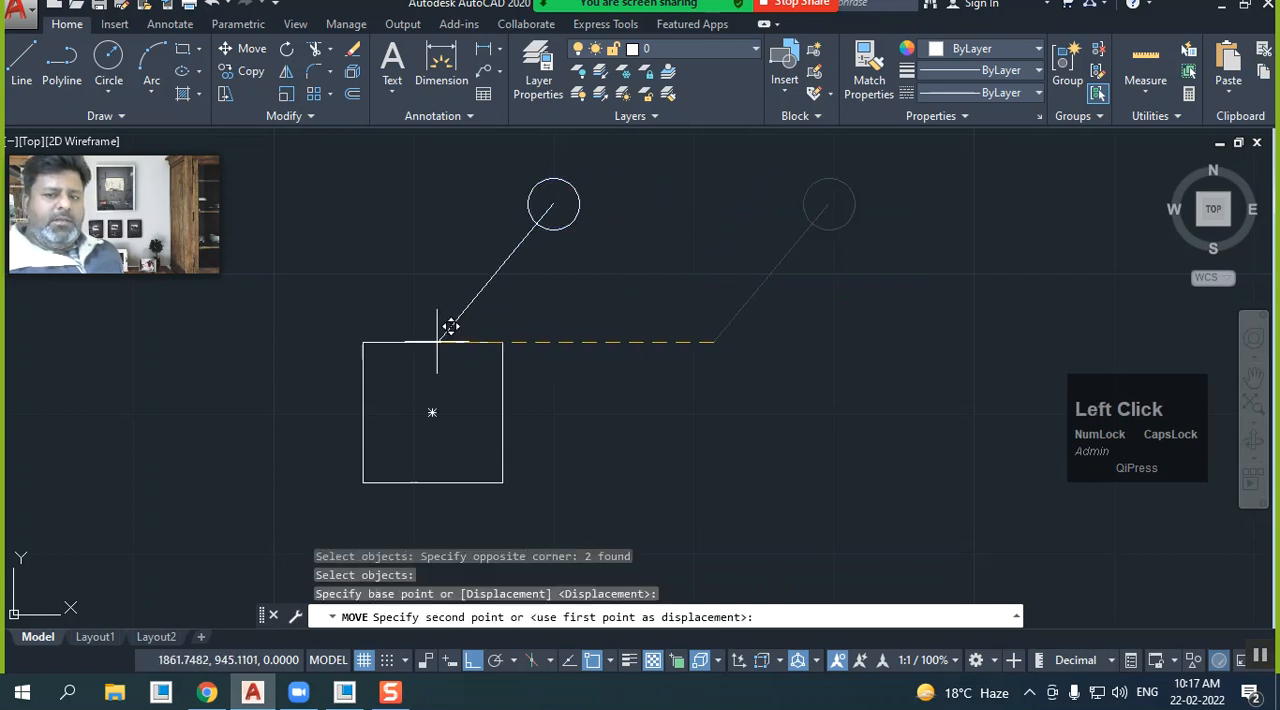
pyautogui.click(514, 329)
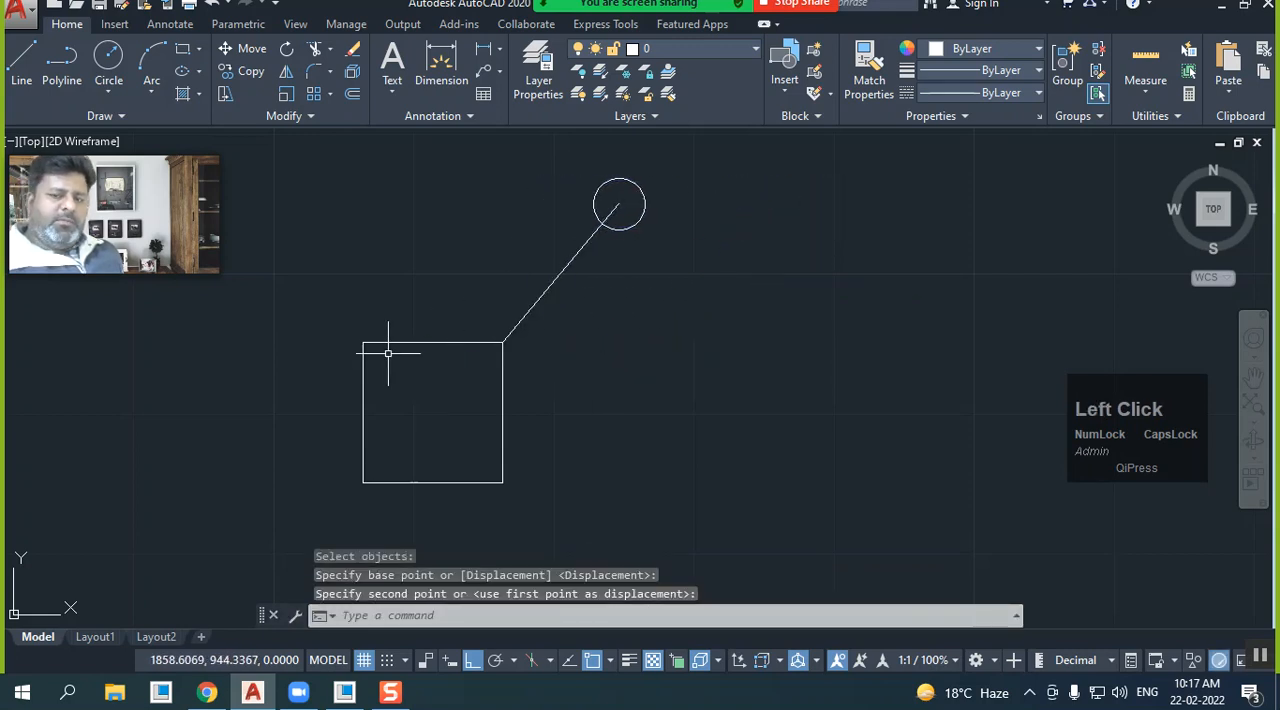
# Move the line and circle 10 units horizontally to the left from the square's upper-right corner
pyautogui.click(245, 49)
pyautogui.click(657, 299)
pyautogui.click(566, 220)
pyautogui.rightClick(566, 218)
pyautogui.click(507, 333)
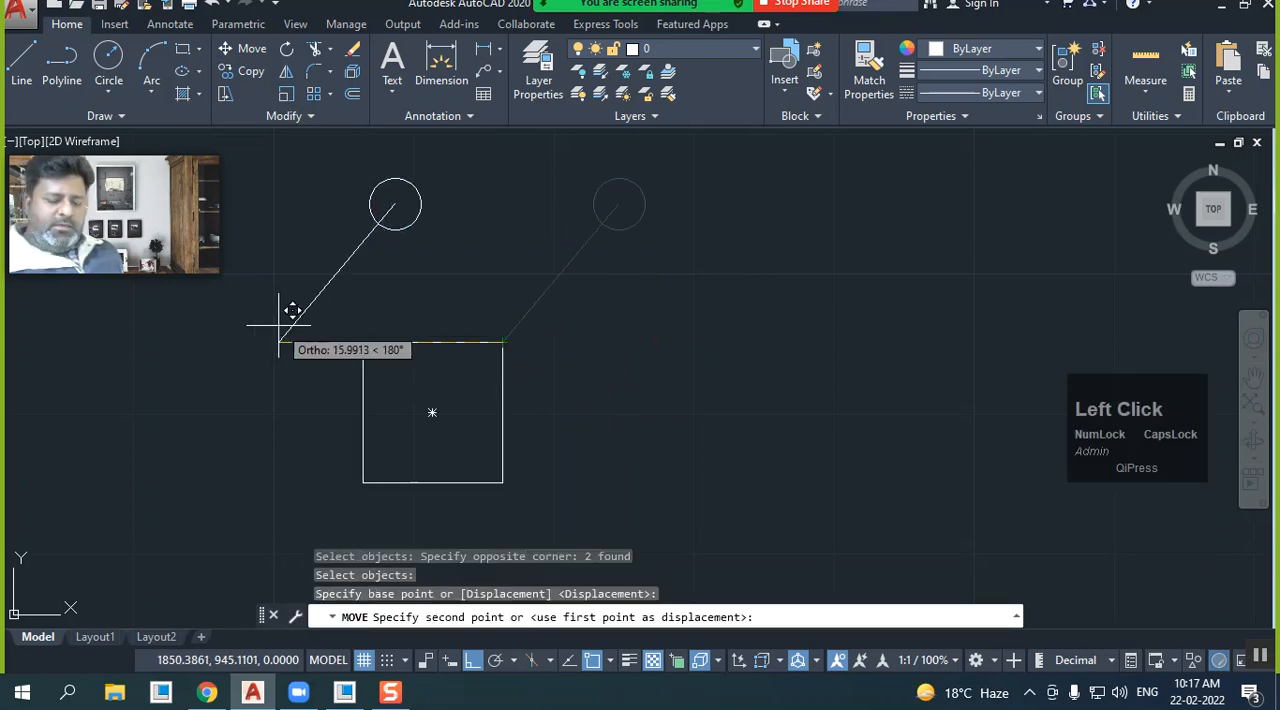
pyautogui.write('10')
pyautogui.press('Return')
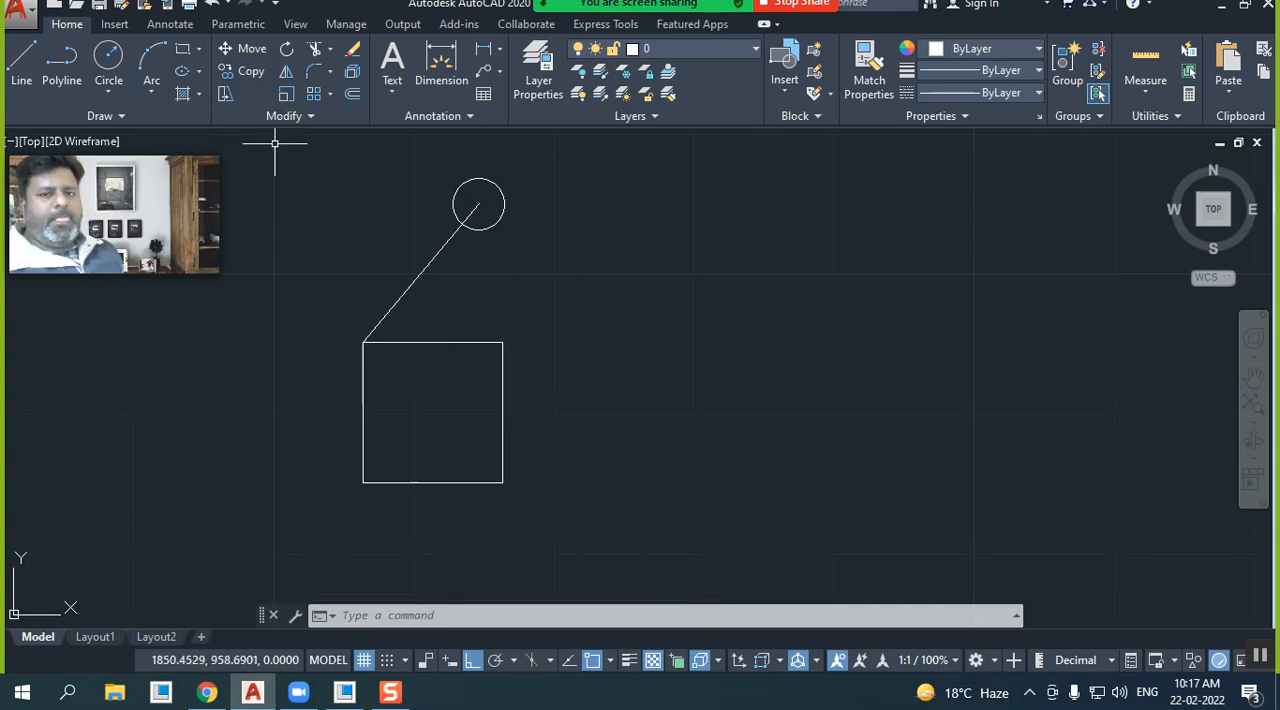
# Copy the line and circle from the square's upper-left corner to its other three corners, and undo the copies
pyautogui.click(253, 73)
pyautogui.click(508, 255)
pyautogui.click(429, 221)
pyautogui.rightClick(405, 253)
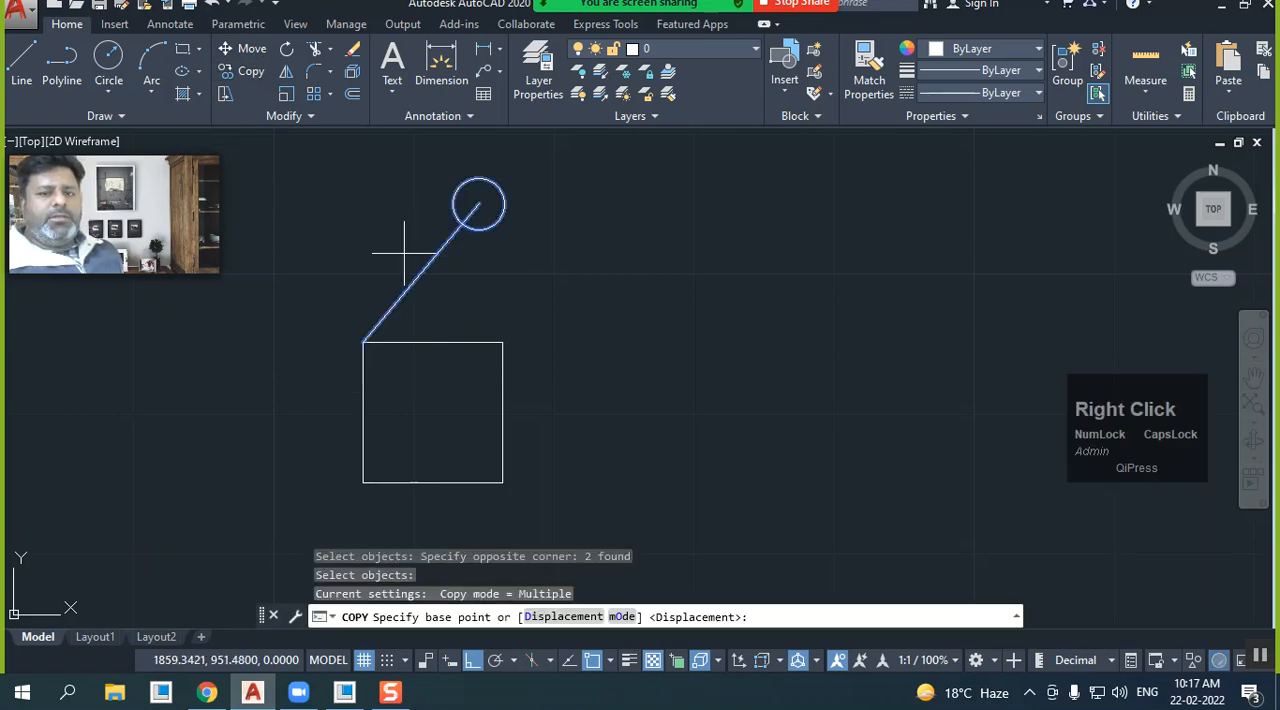
pyautogui.click(365, 341)
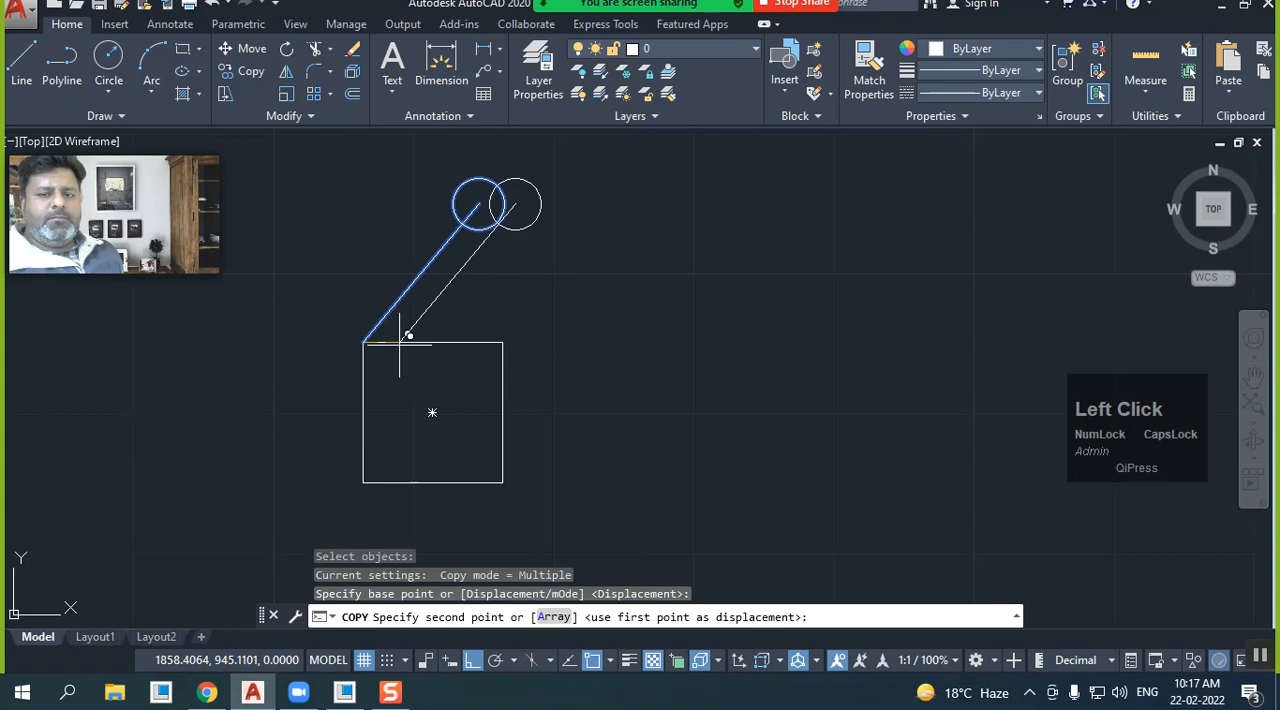
pyautogui.click(503, 341)
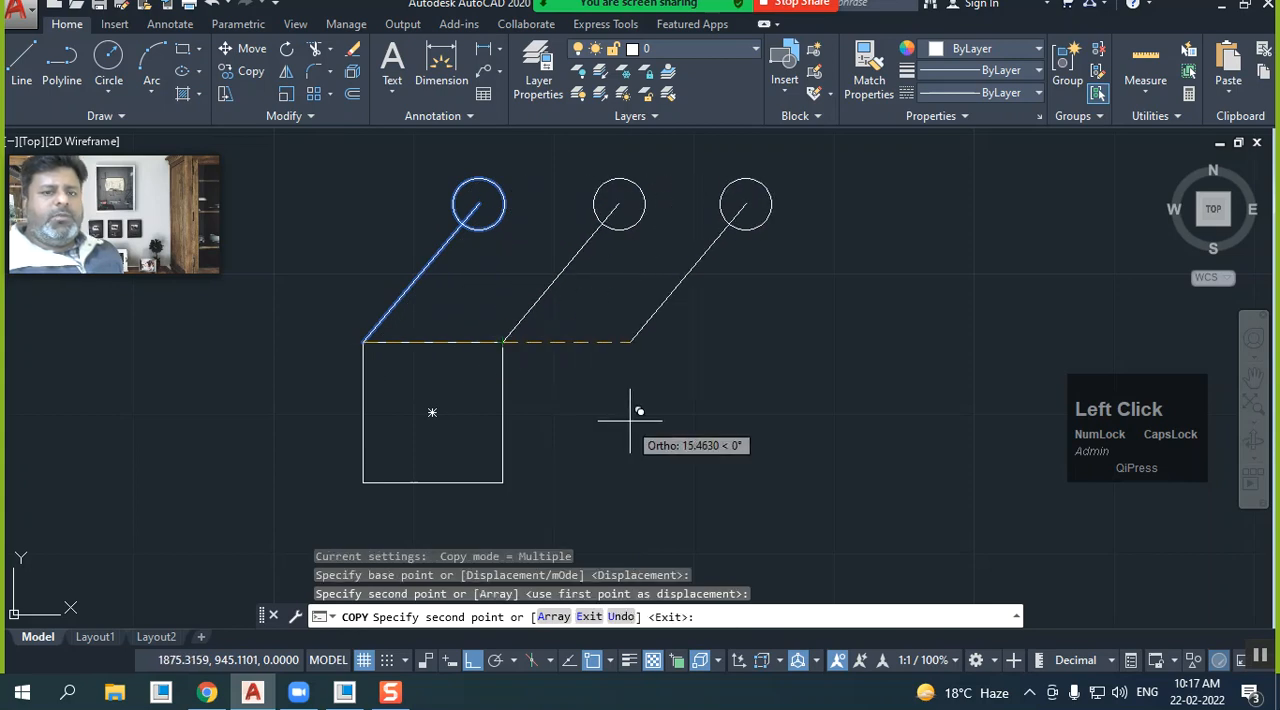
pyautogui.click(503, 482)
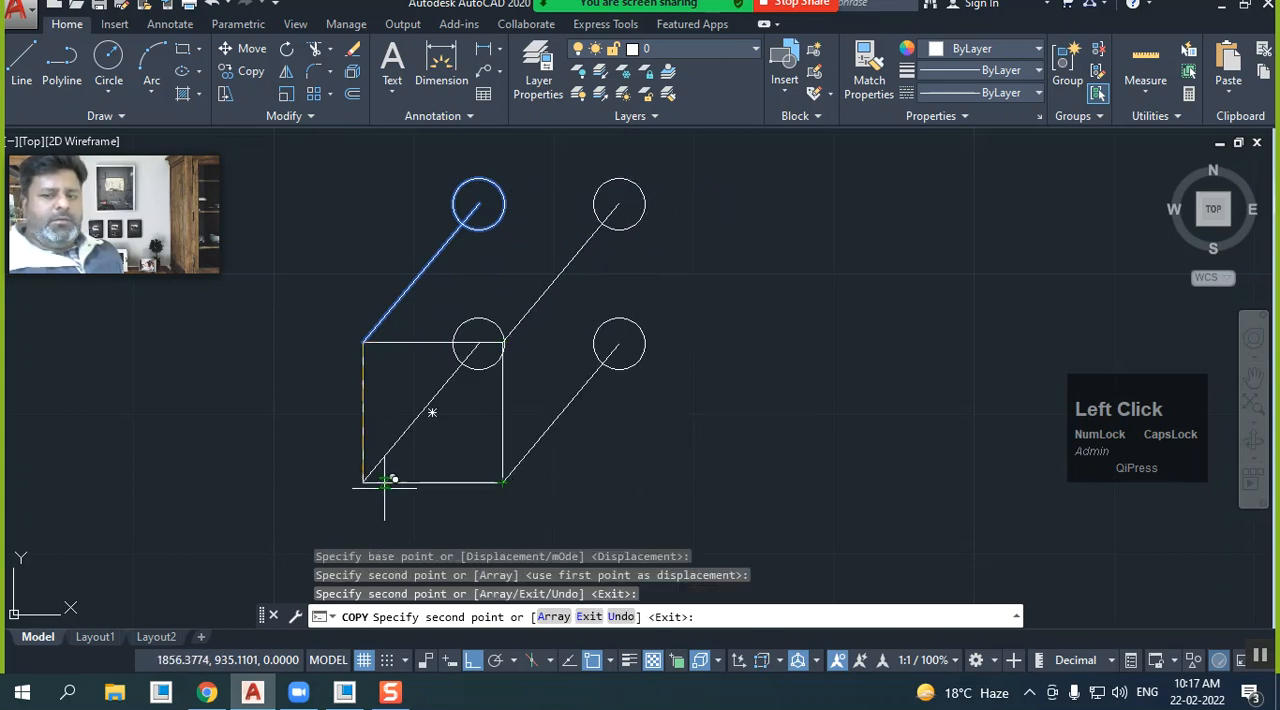
pyautogui.click(363, 482)
pyautogui.rightClick(366, 356)
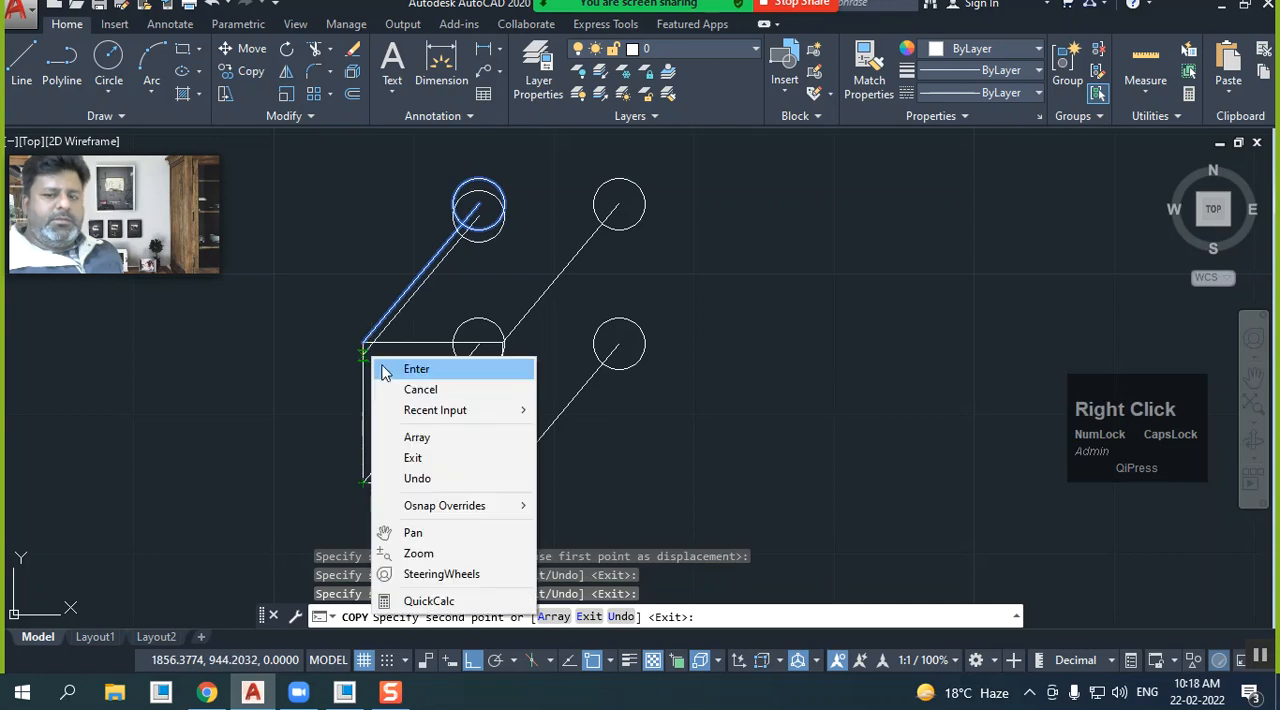
pyautogui.click(390, 368)
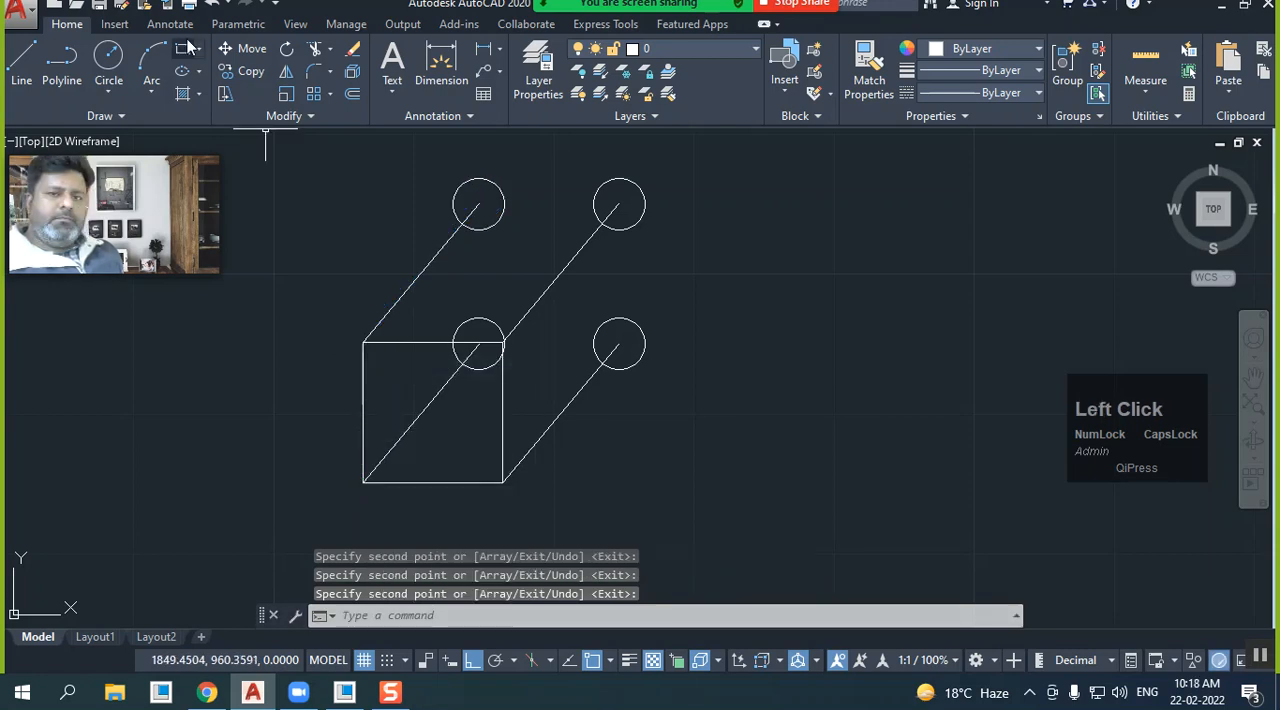
pyautogui.click(210, 8)
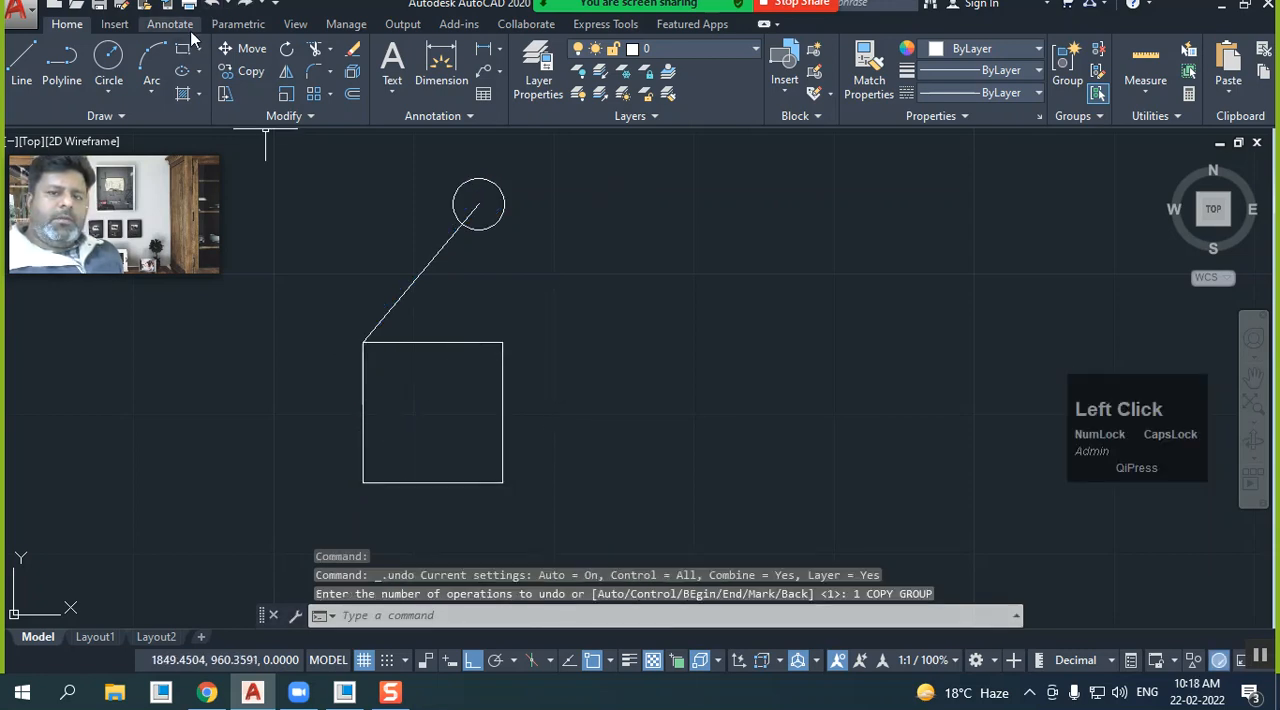
# Copy the line and circle from the square's upper-left corner to its top edge midpoint and upper-right corner, and undo the copies
pyautogui.click(247, 71)
pyautogui.click(502, 267)
pyautogui.click(405, 205)
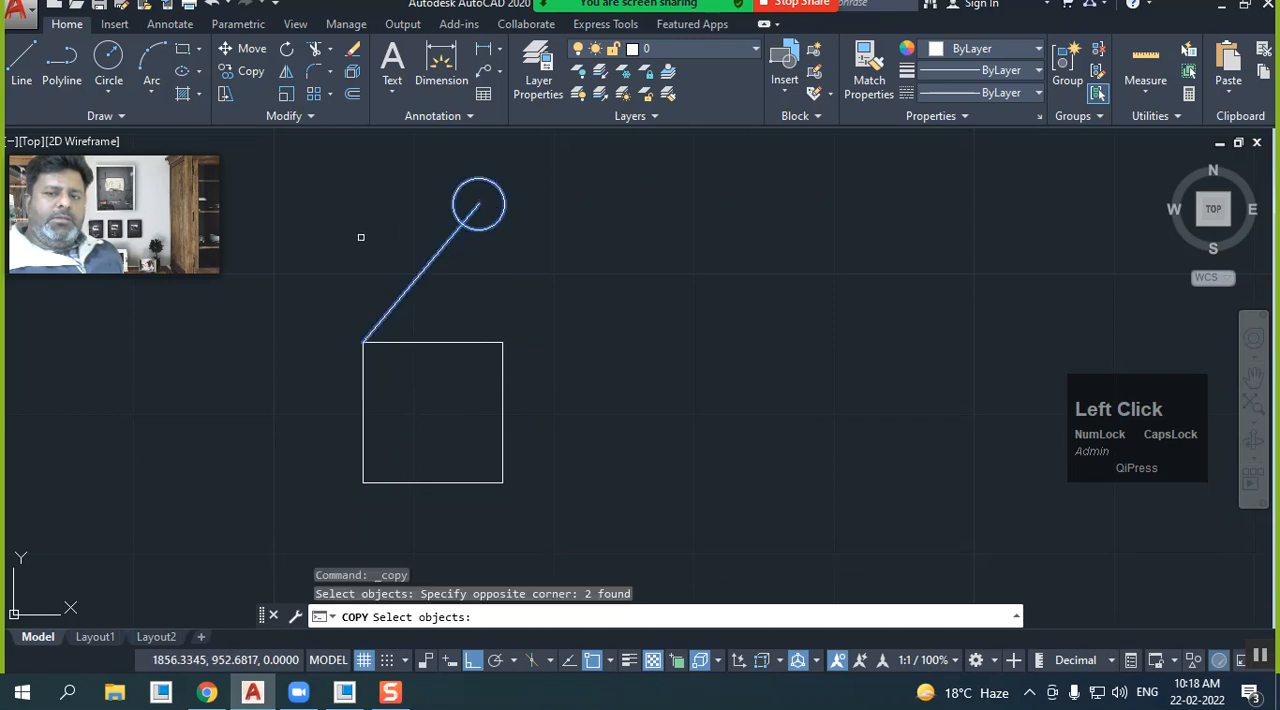
pyautogui.rightClick(346, 343)
pyautogui.click(363, 342)
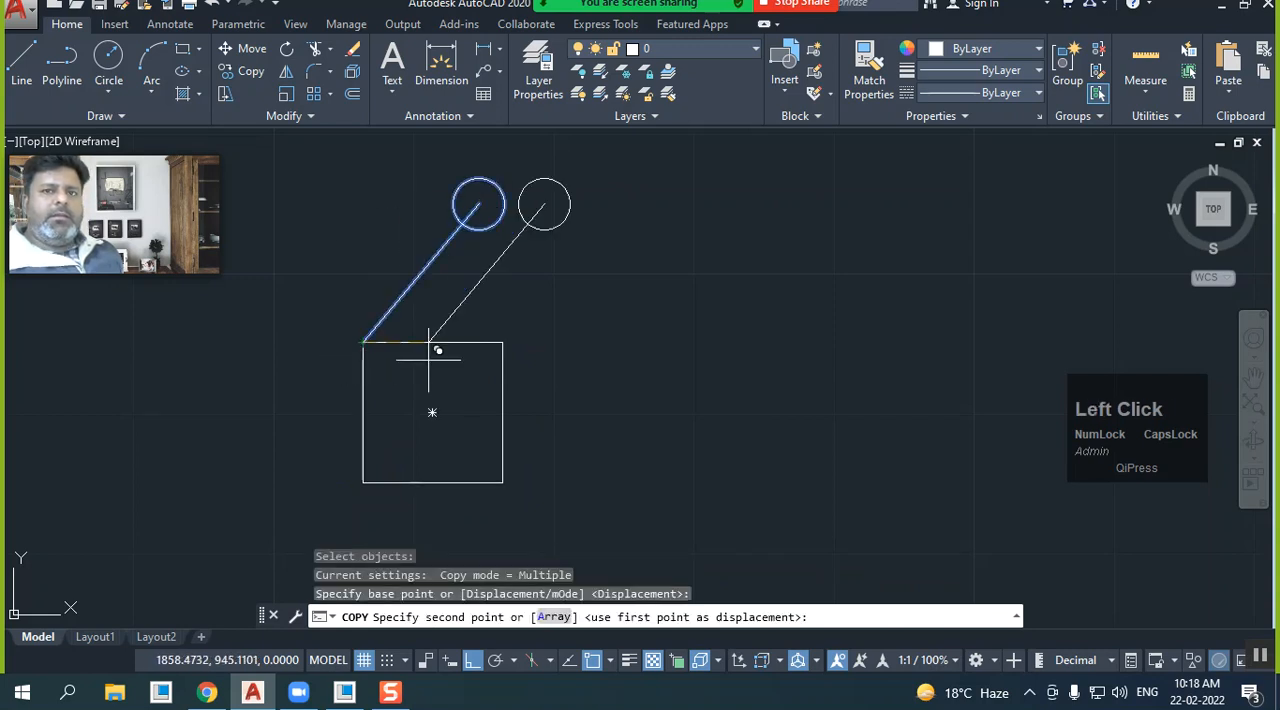
pyautogui.click(504, 342)
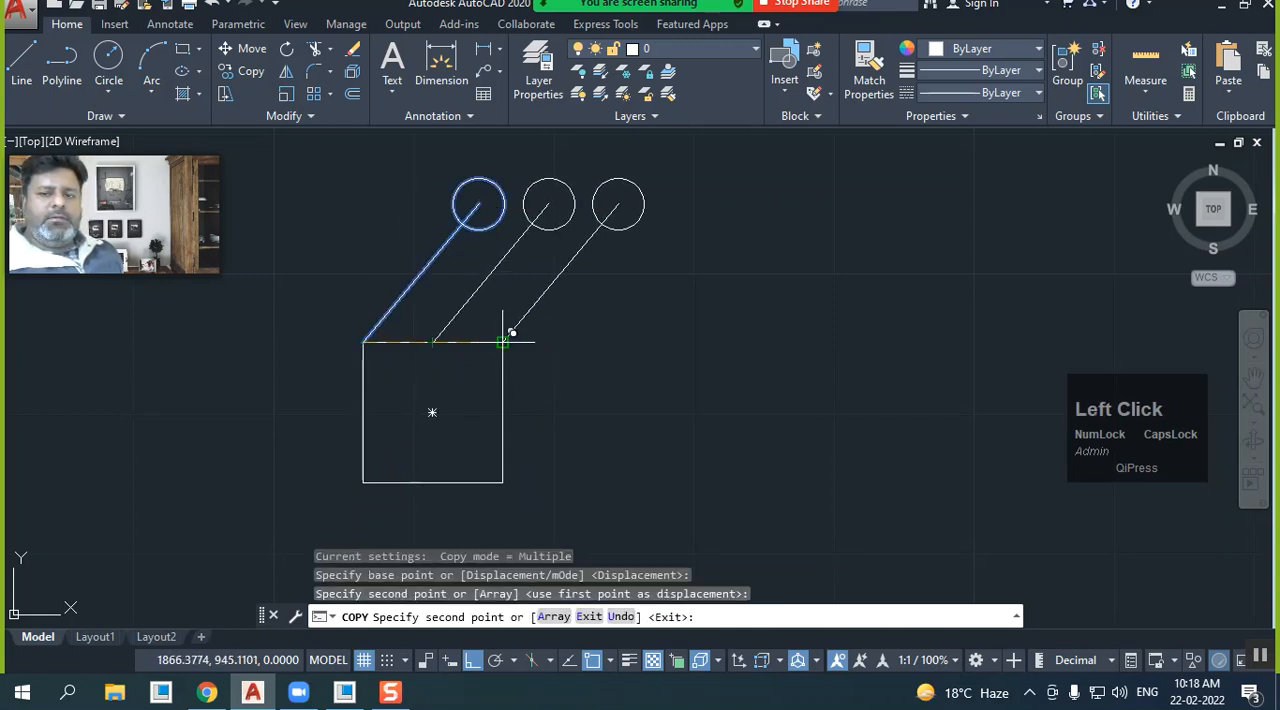
pyautogui.rightClick(613, 312)
pyautogui.click(640, 322)
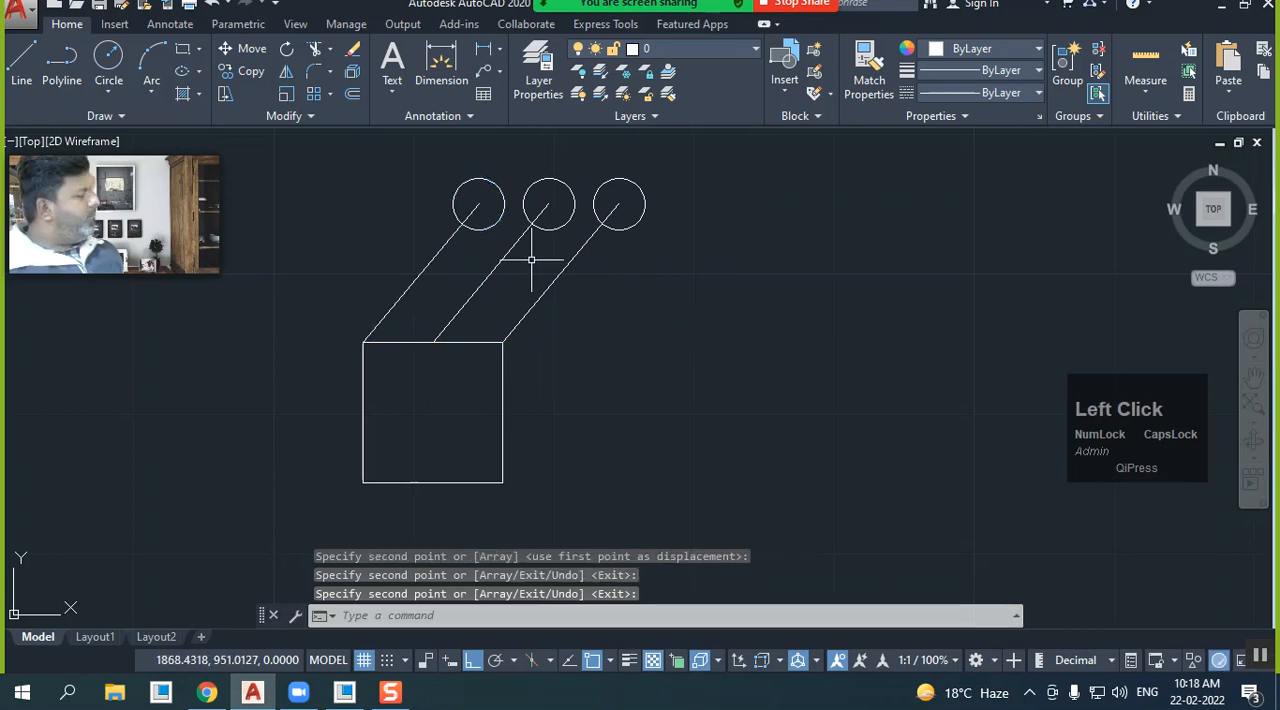
pyautogui.click(213, 8)
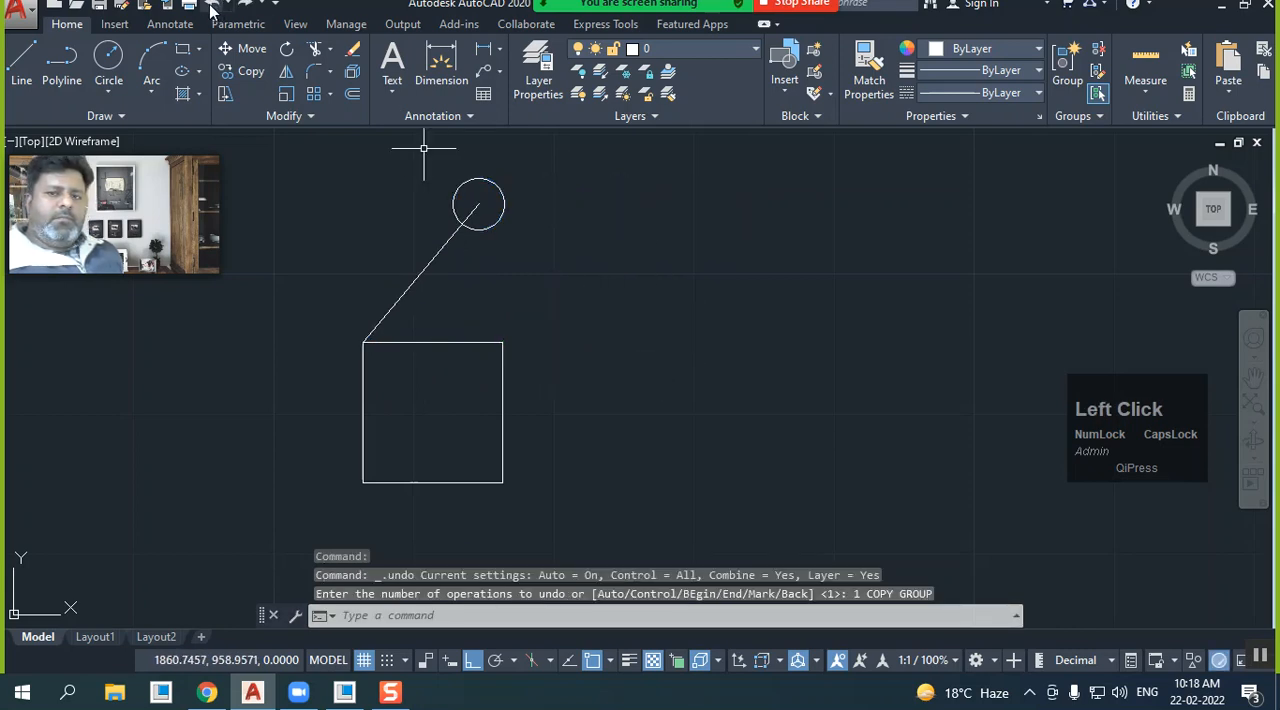
# Copy the line and circle horizontally to the right from the square's upper-left corner at distances of 5, 10, 50 and 90 units
pyautogui.click(245, 71)
pyautogui.click(475, 247)
pyautogui.click(434, 189)
pyautogui.rightClick(371, 337)
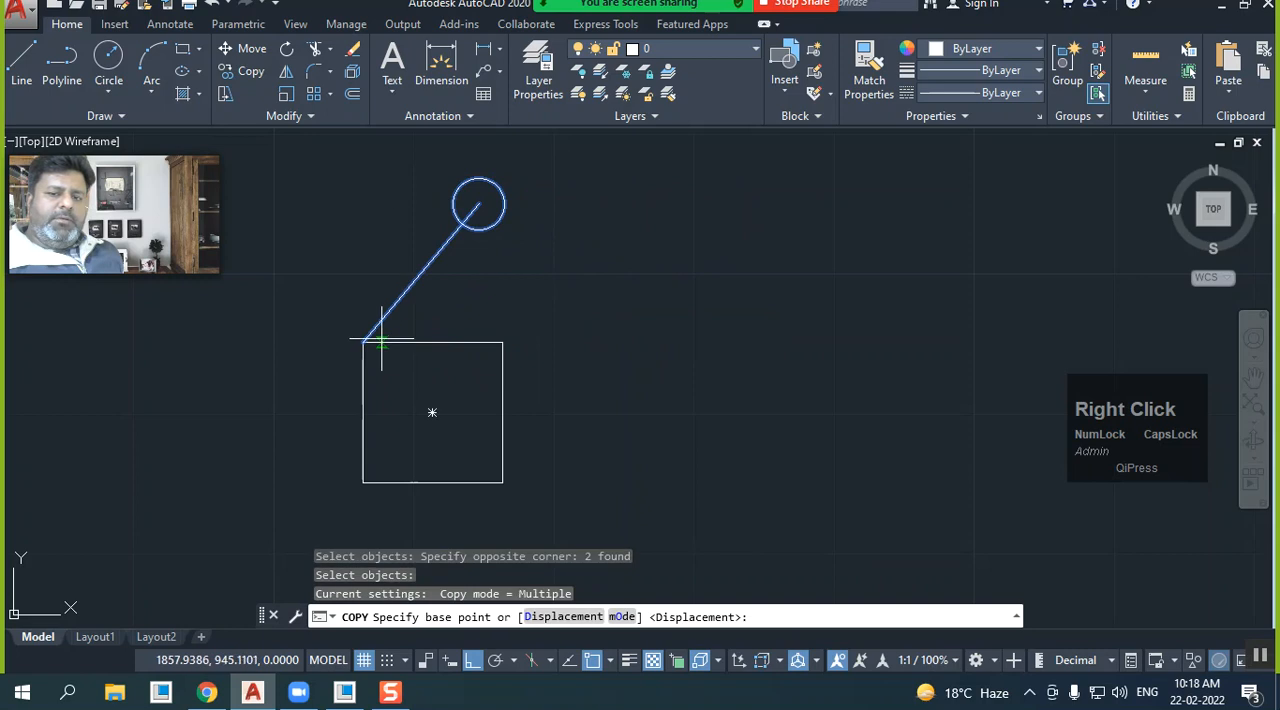
pyautogui.click(363, 342)
pyautogui.write('5')
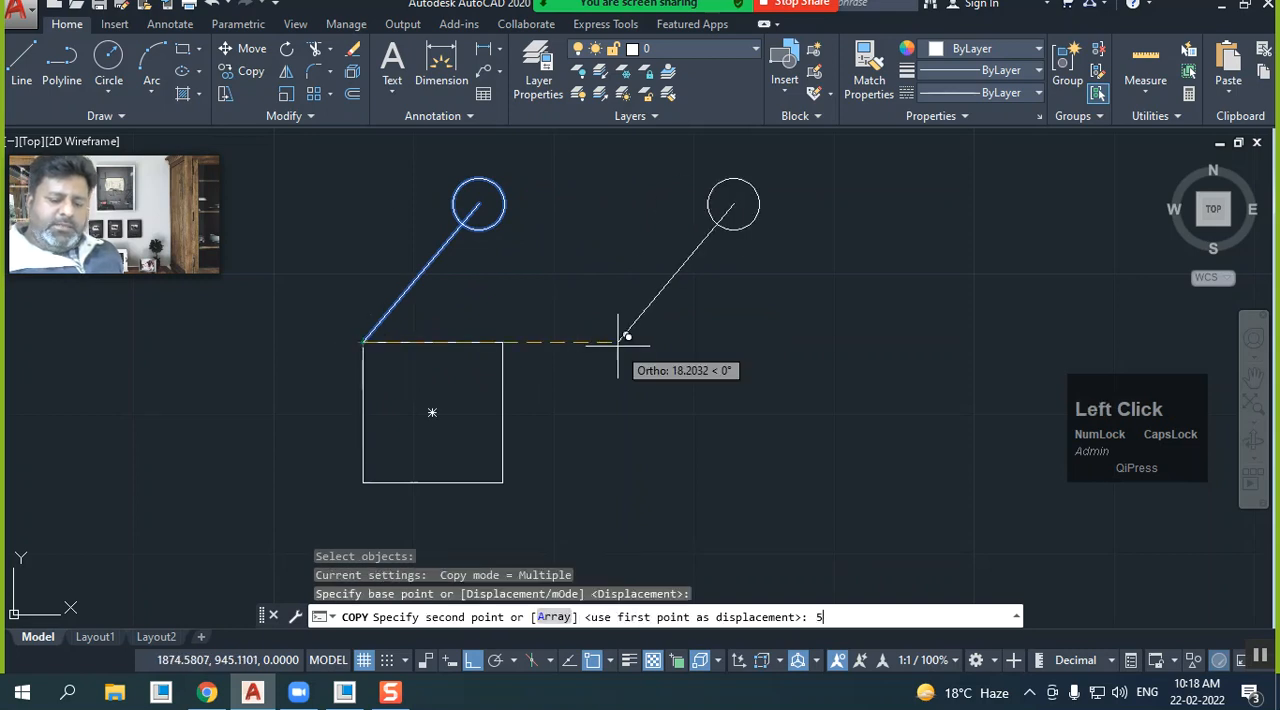
pyautogui.press('Return')
pyautogui.write('10')
pyautogui.press('Return')
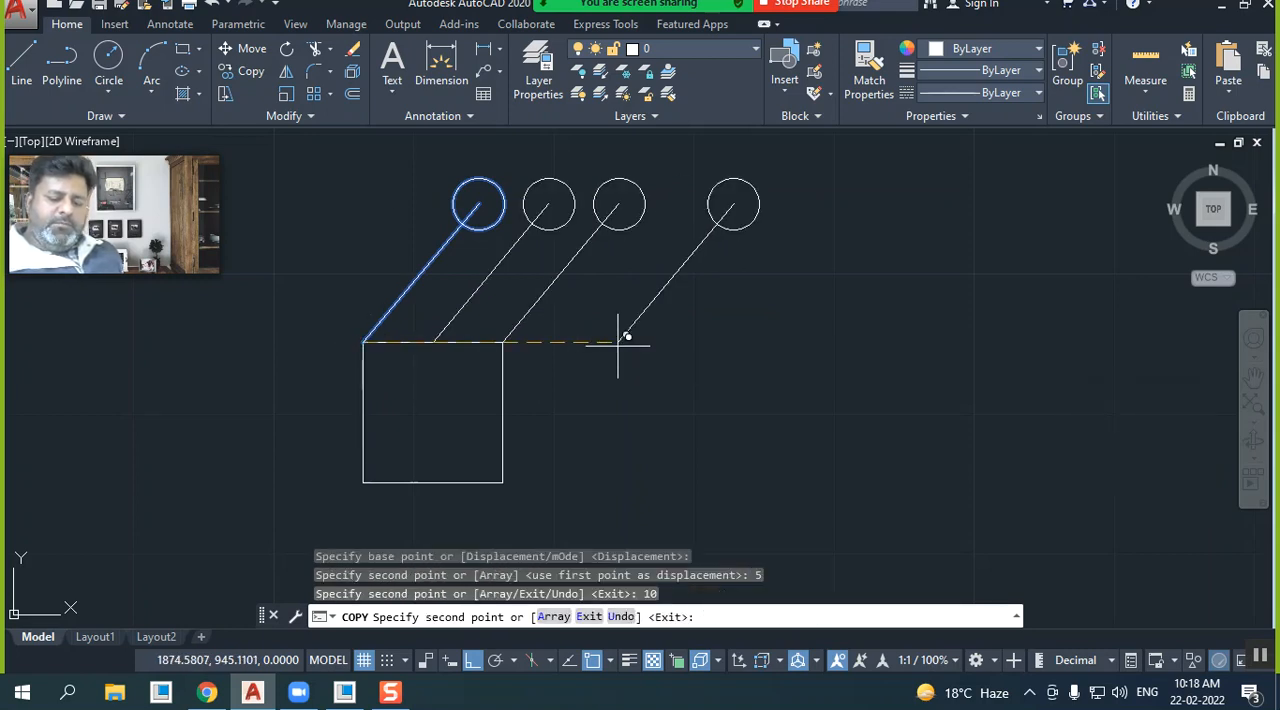
pyautogui.write('50')
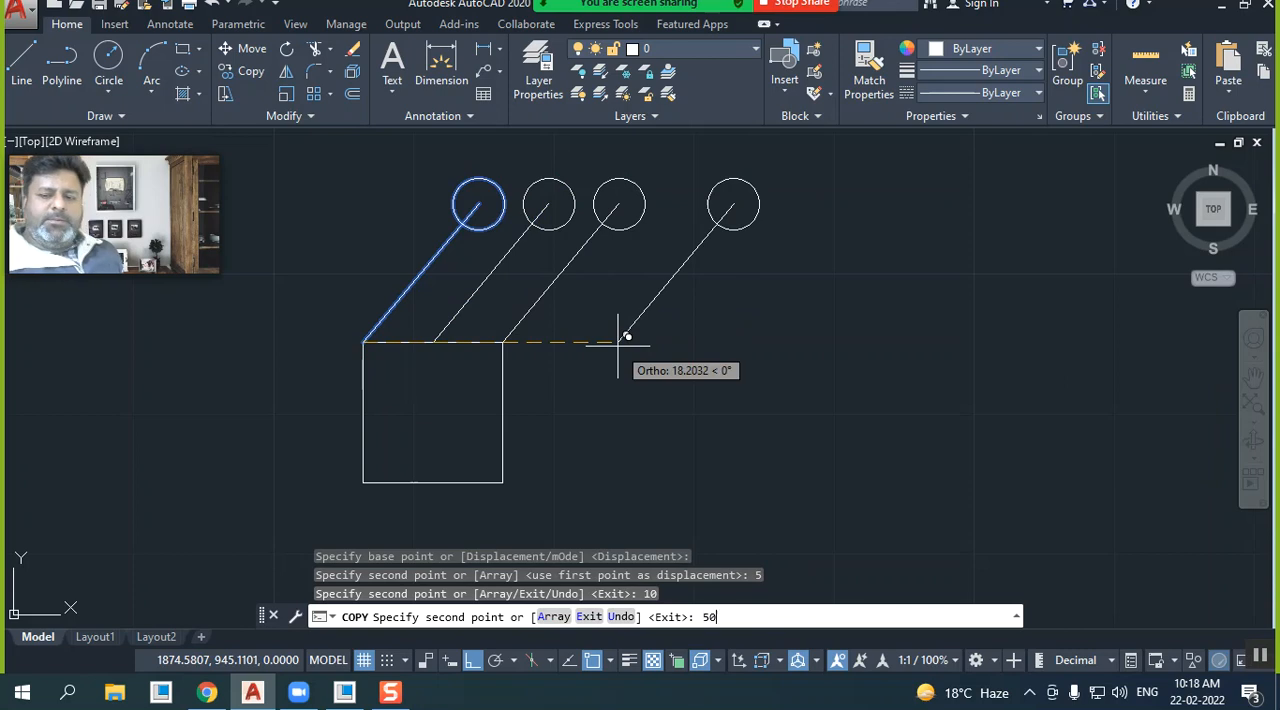
pyautogui.press('Return')
pyautogui.write('90')
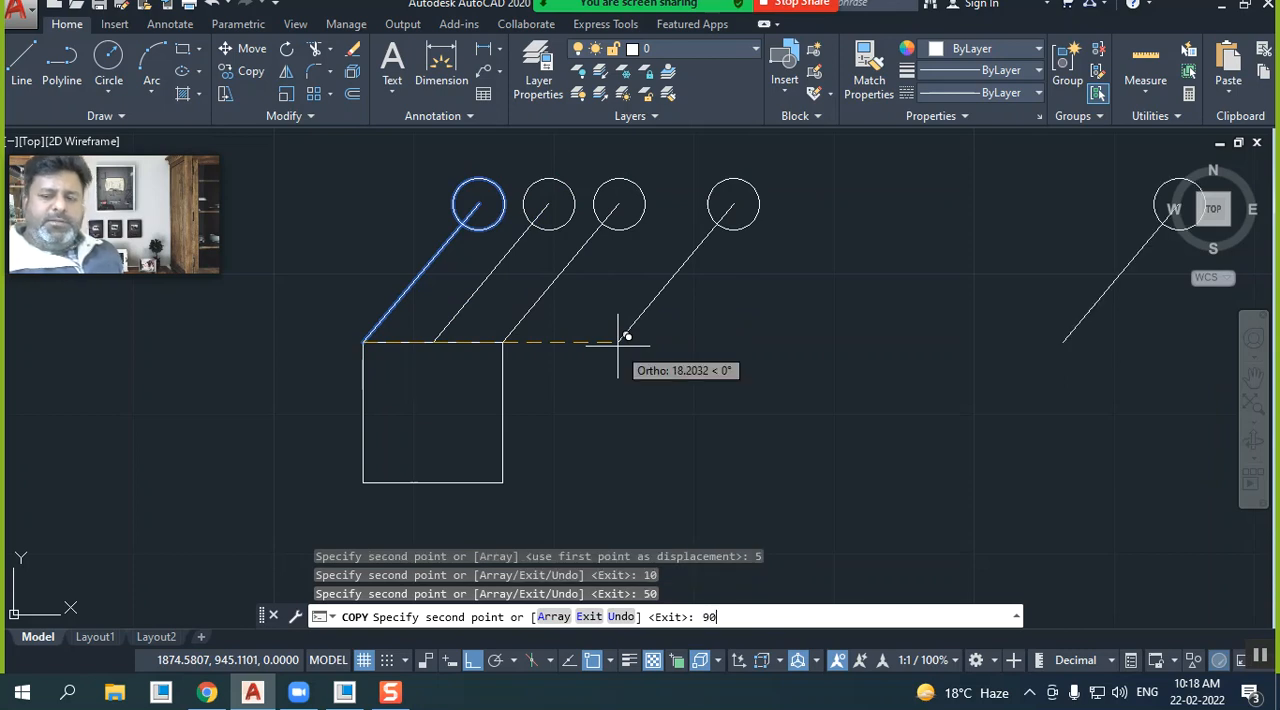
pyautogui.press('Return')
pyautogui.press('Escape')
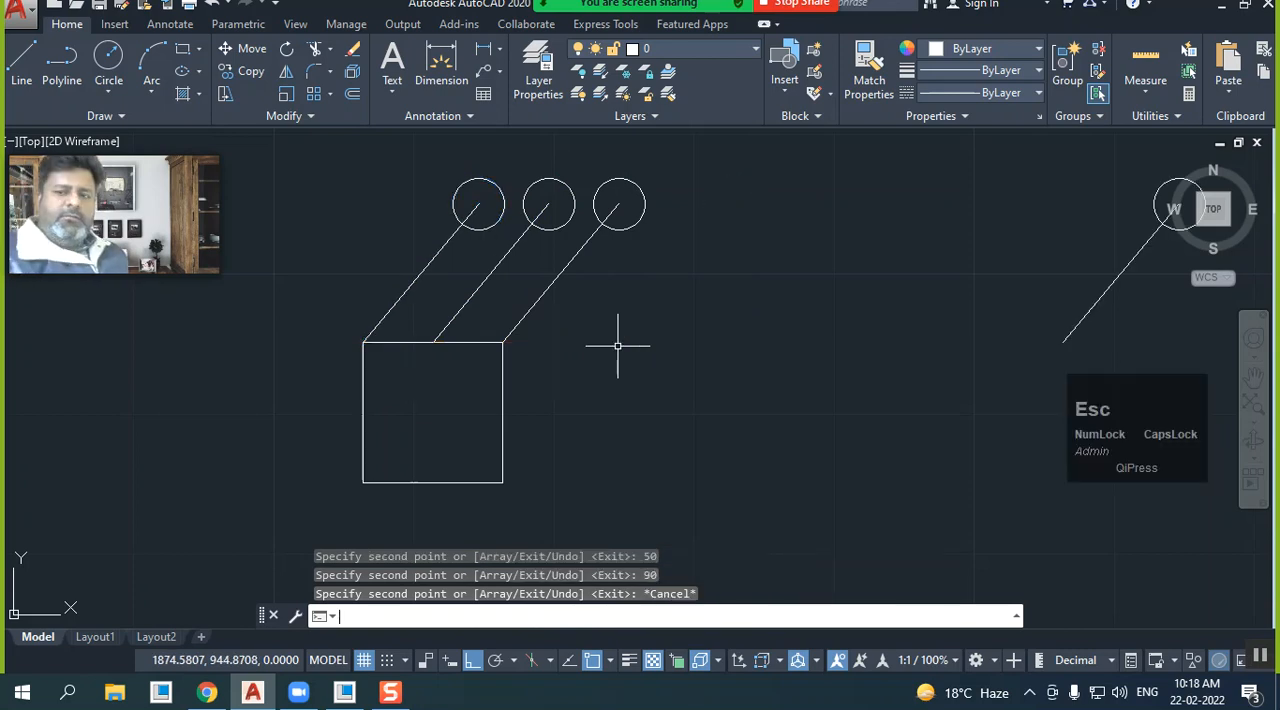
# Erase all the slanted lines and circles, including the originals and their copies, leaving only the square
pyautogui.scroll(-5, 580, 330)
pyautogui.scroll(2, 620, 292)
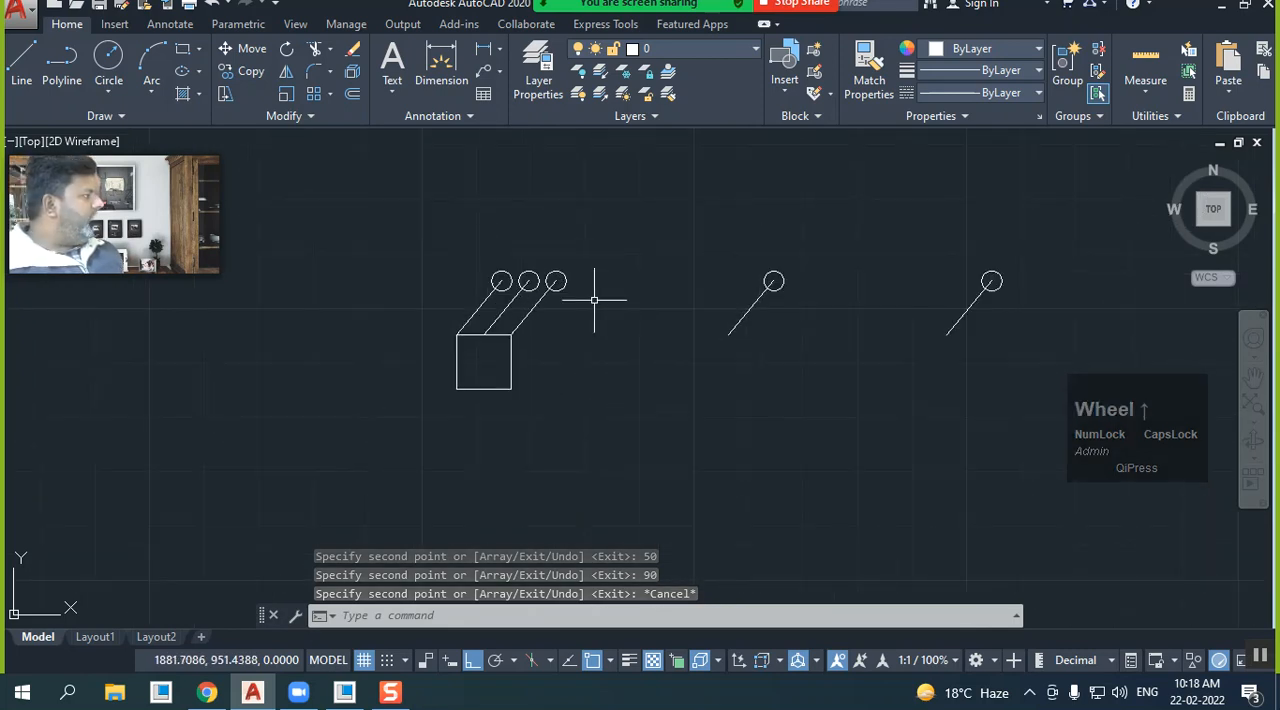
pyautogui.click(1043, 337)
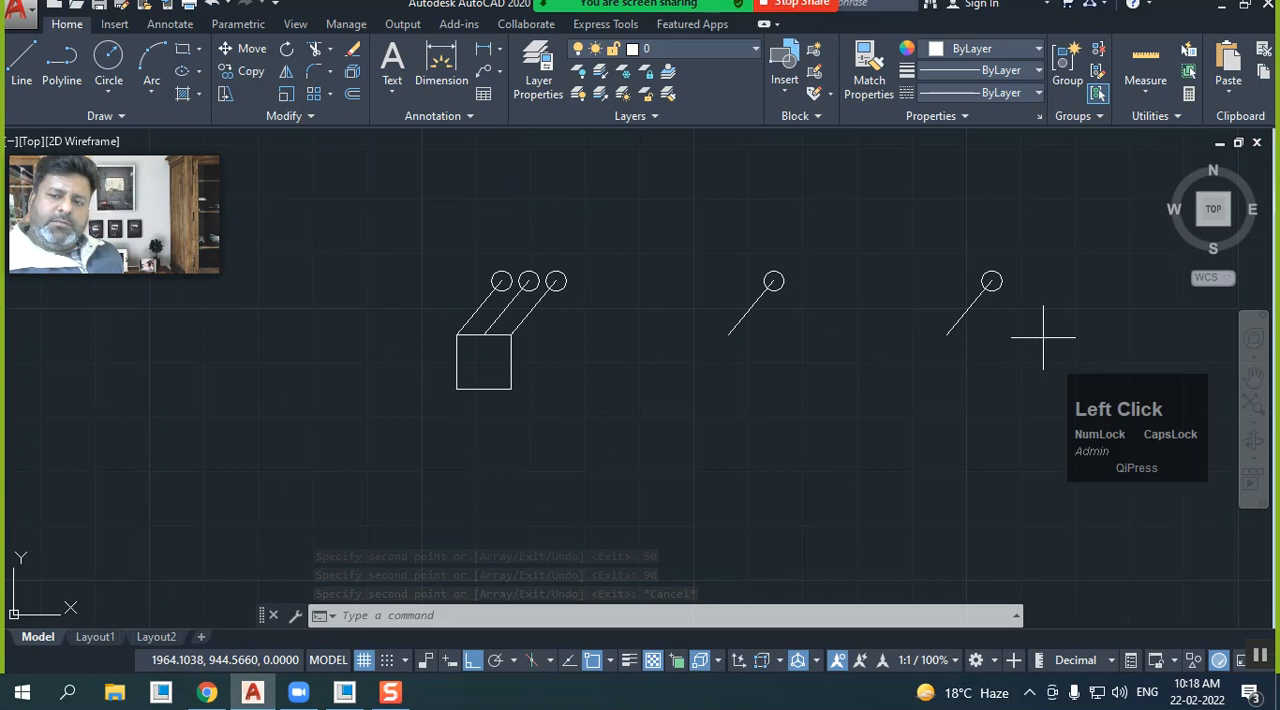
pyautogui.click(470, 240)
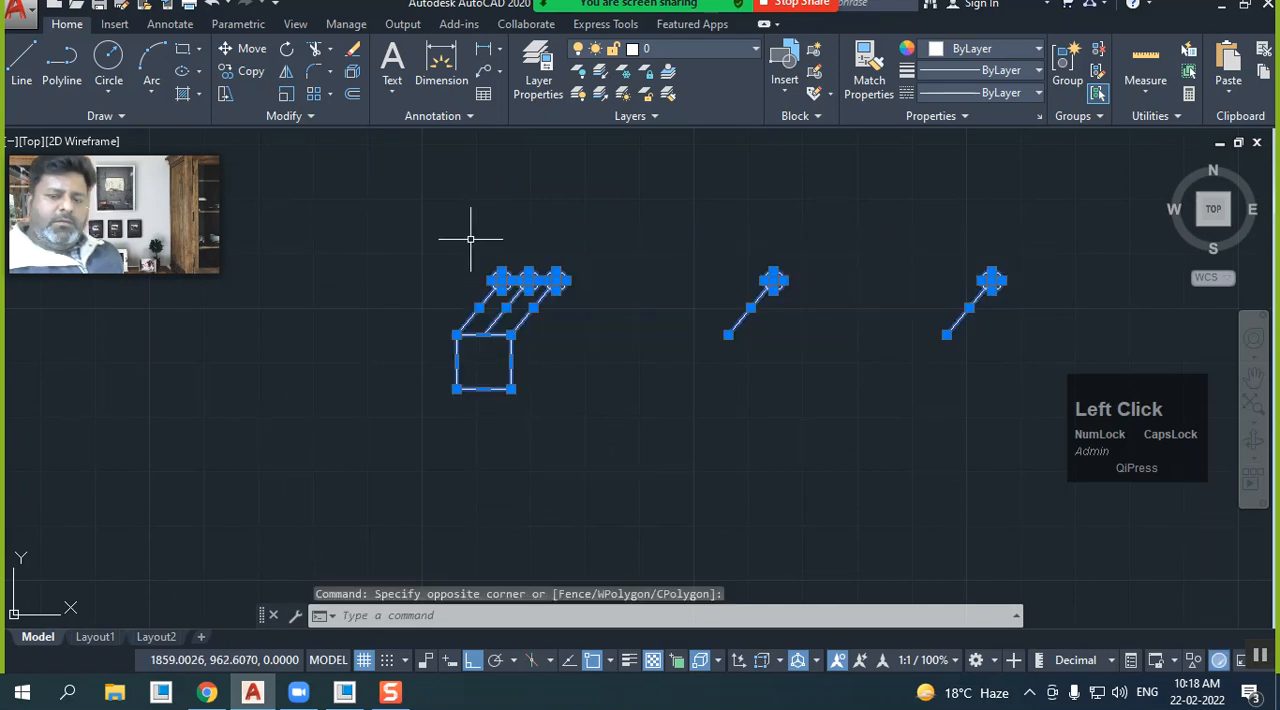
pyautogui.press('Escape')
pyautogui.click(1062, 318)
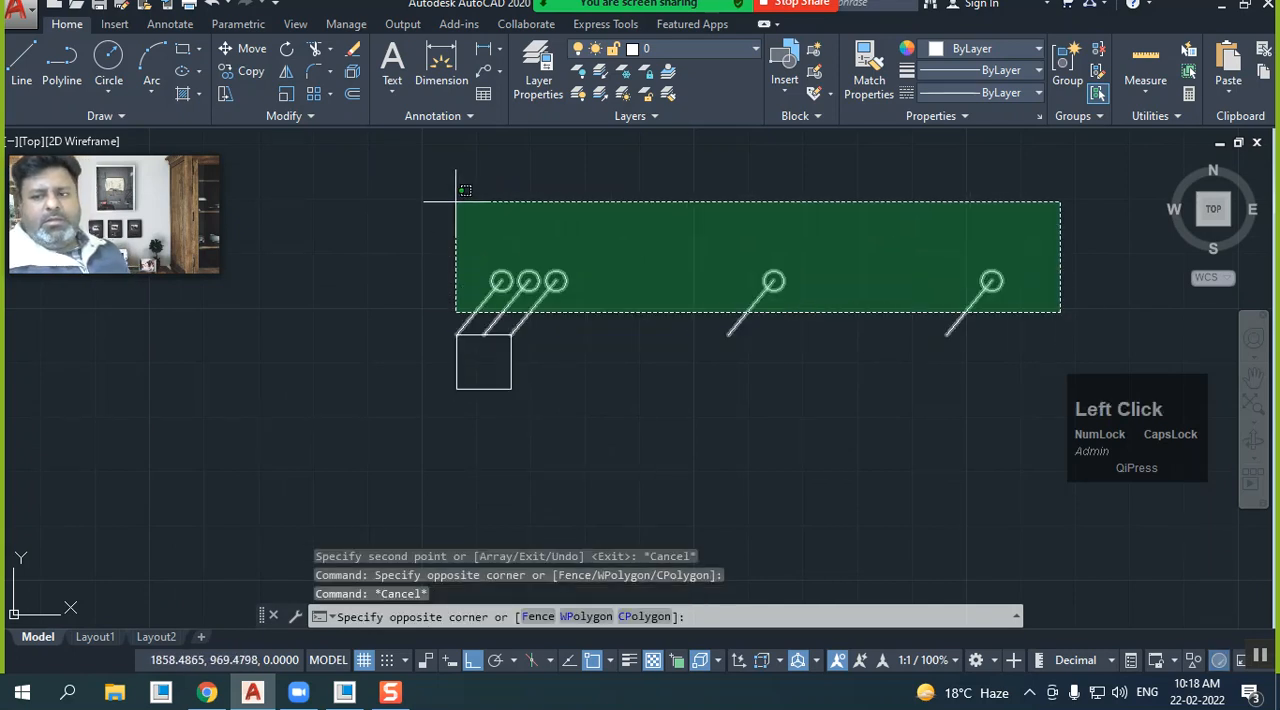
pyautogui.click(390, 195)
pyautogui.rightClick(391, 197)
pyautogui.click(440, 314)
pyautogui.scroll(6, 509, 360)
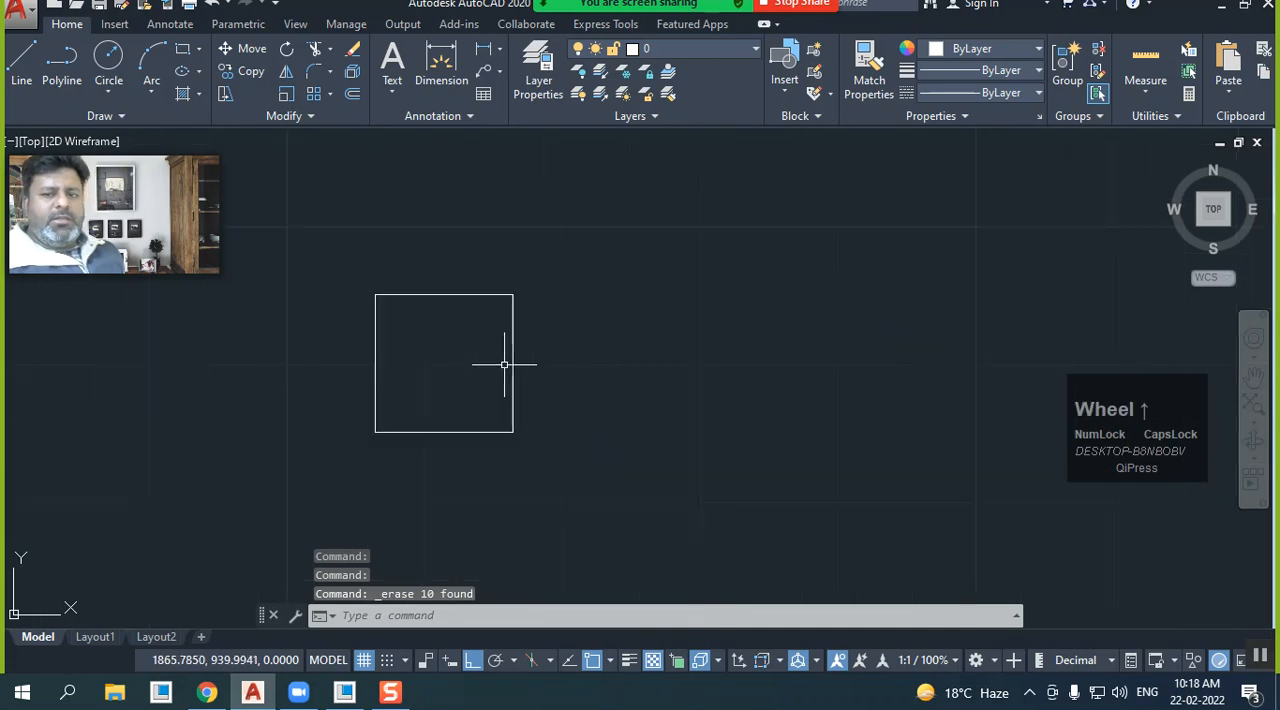
# Draw a slanted line from the square's upper-right corner up and outward to the right with Ortho off
pyautogui.moveTo(371, 329); pyautogui.dragTo(483, 372, button='middle')
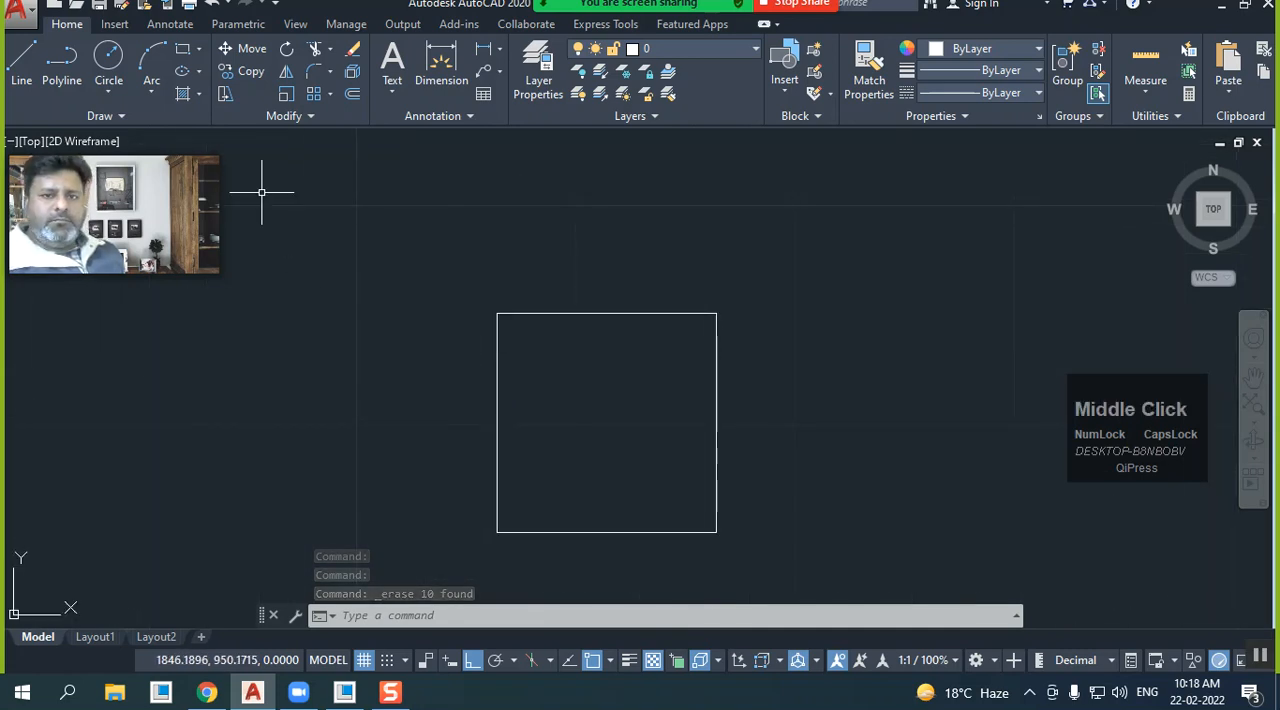
pyautogui.click(109, 56)
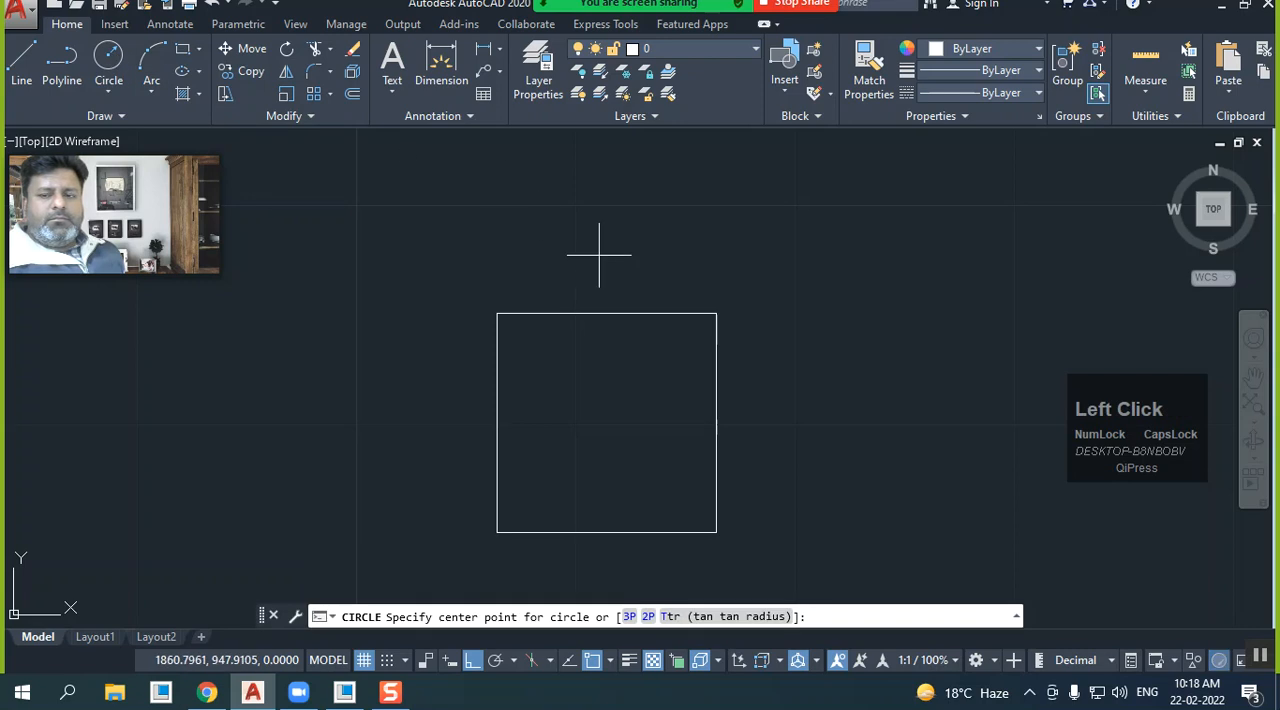
pyautogui.click(724, 324)
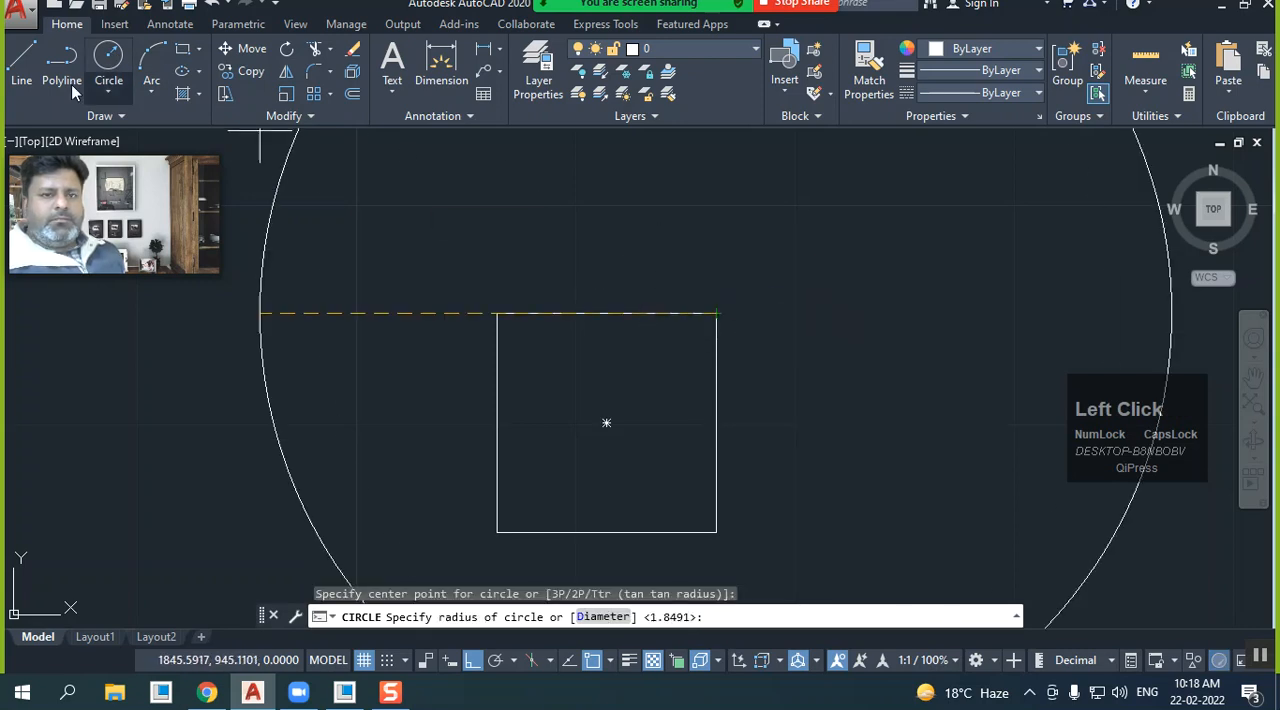
pyautogui.click(21, 58)
pyautogui.click(716, 313)
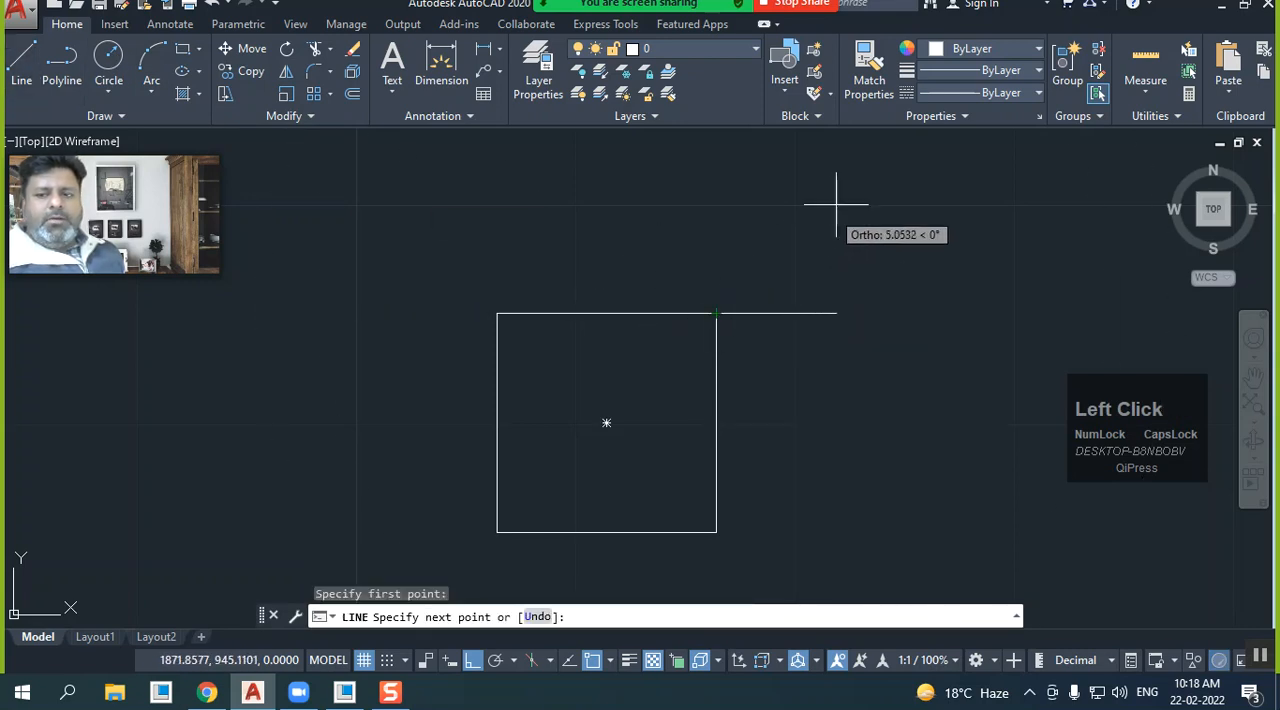
pyautogui.click(474, 664)
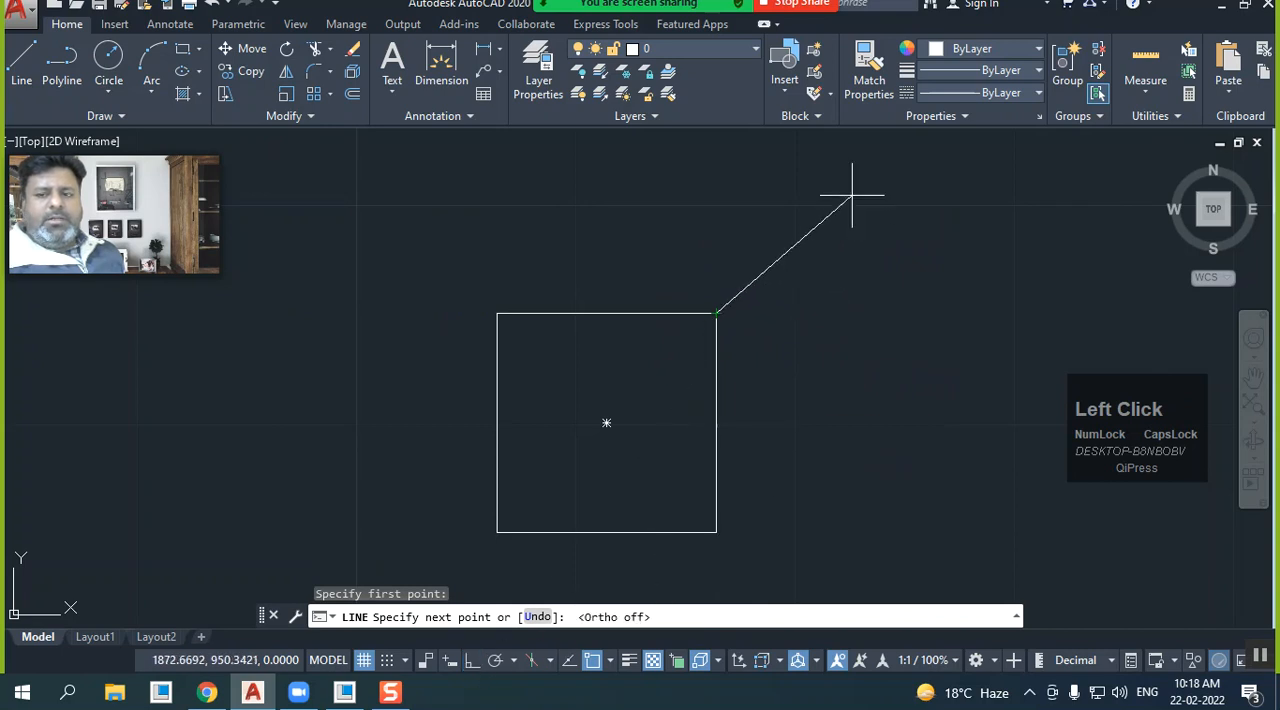
pyautogui.rightClick(827, 176)
pyautogui.click(847, 192)
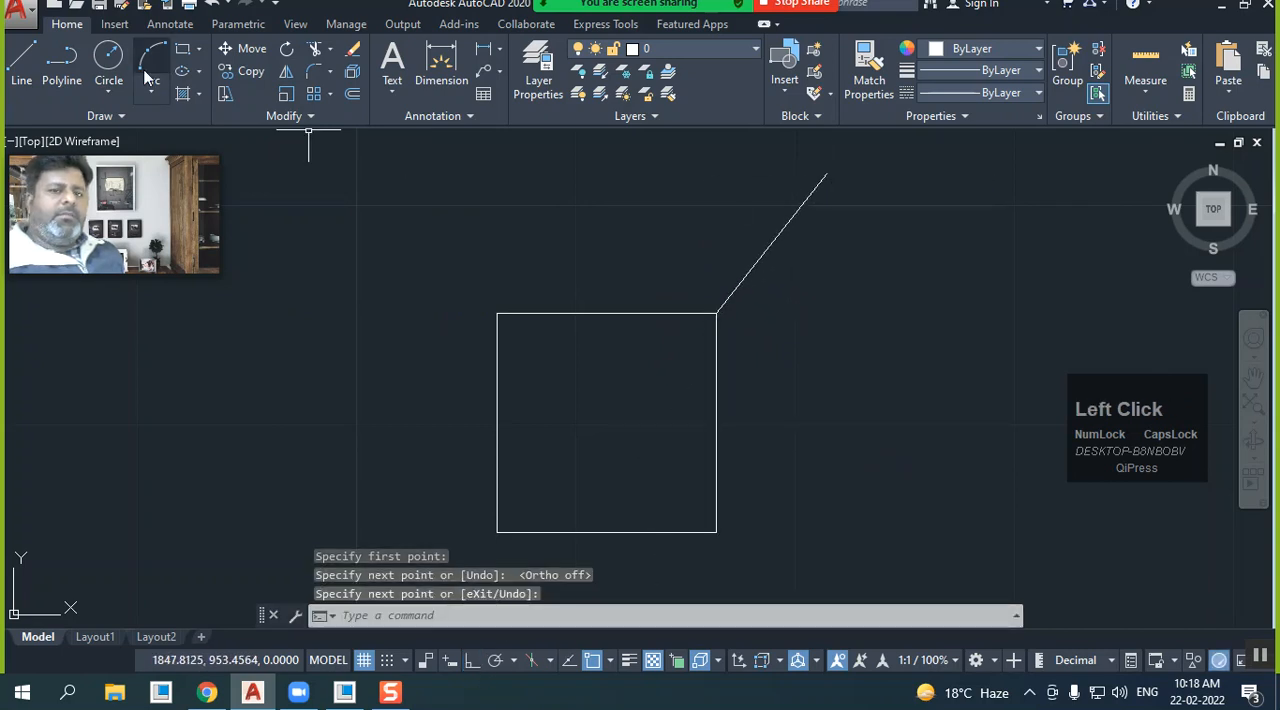
# Draw a small circle centred on the upper free end of the slanted line
pyautogui.click(826, 175)
pyautogui.click(827, 188)
pyautogui.moveTo(740, 295); pyautogui.dragTo(727, 316, button='middle')
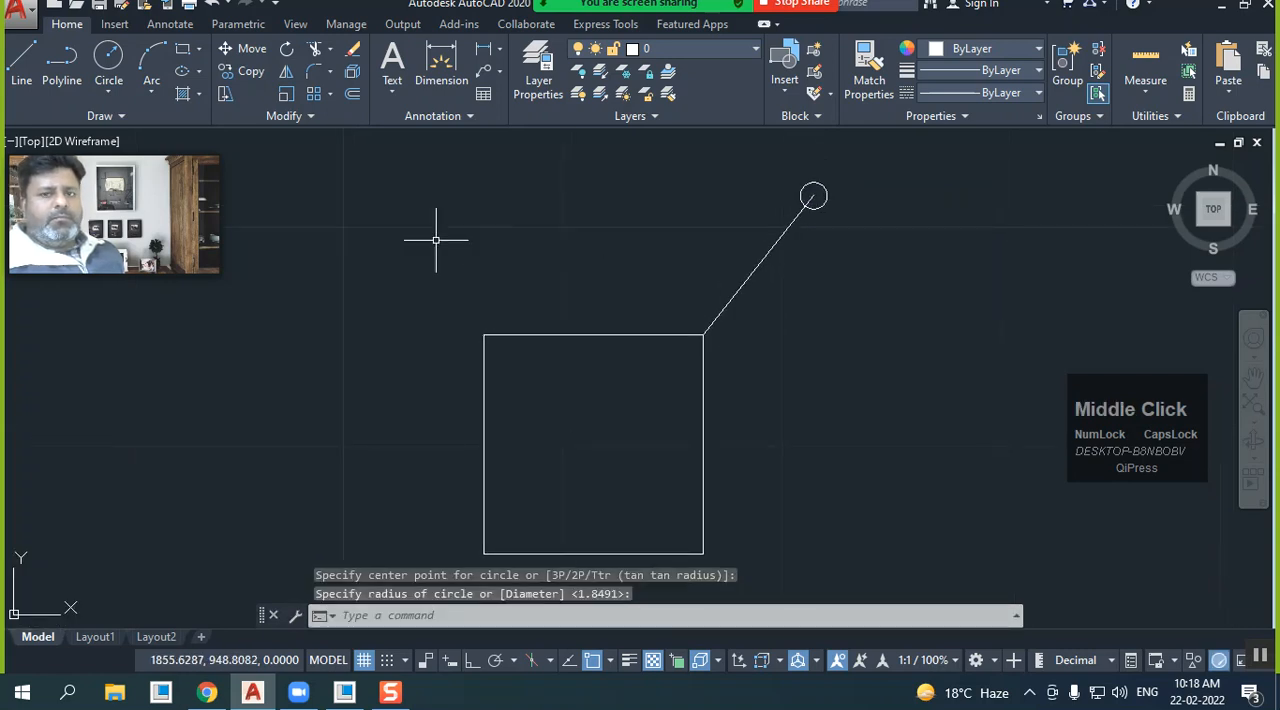
# Mirror the line and circle across the axis through the midpoints of the square's top and bottom edges, keeping the source objects
pyautogui.click(287, 80)
pyautogui.click(848, 243)
pyautogui.click(690, 175)
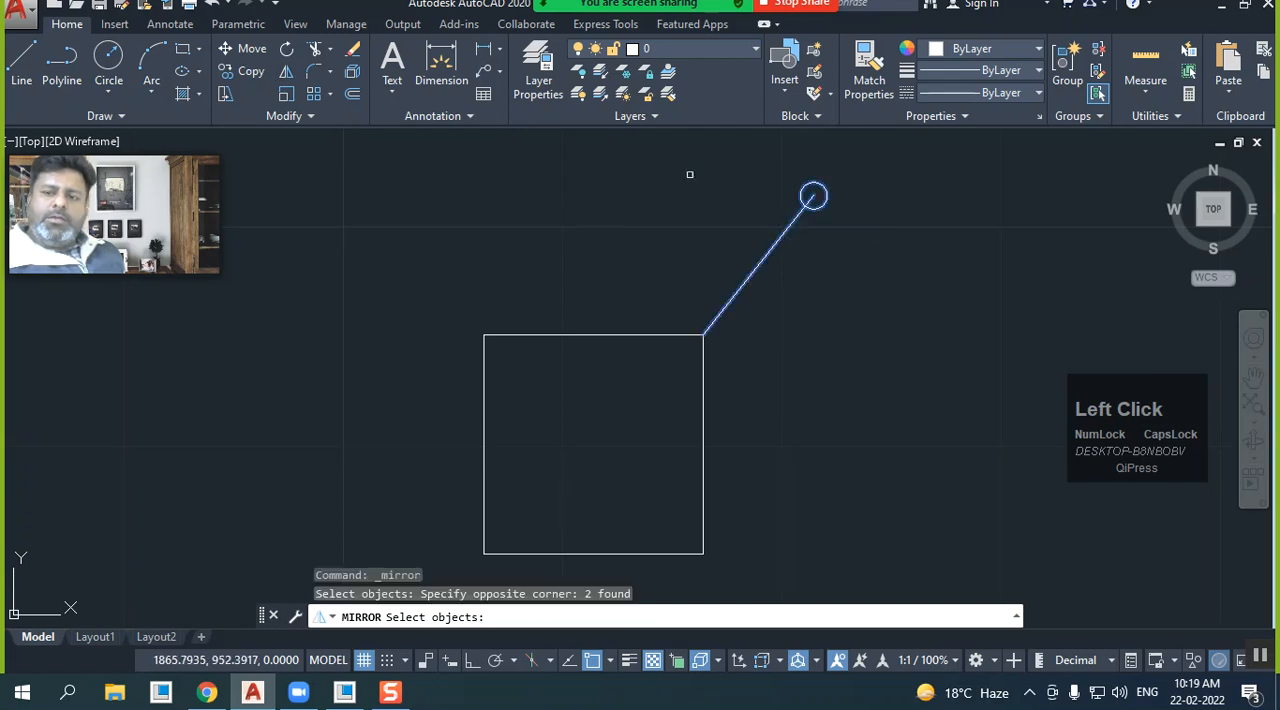
pyautogui.rightClick(615, 211)
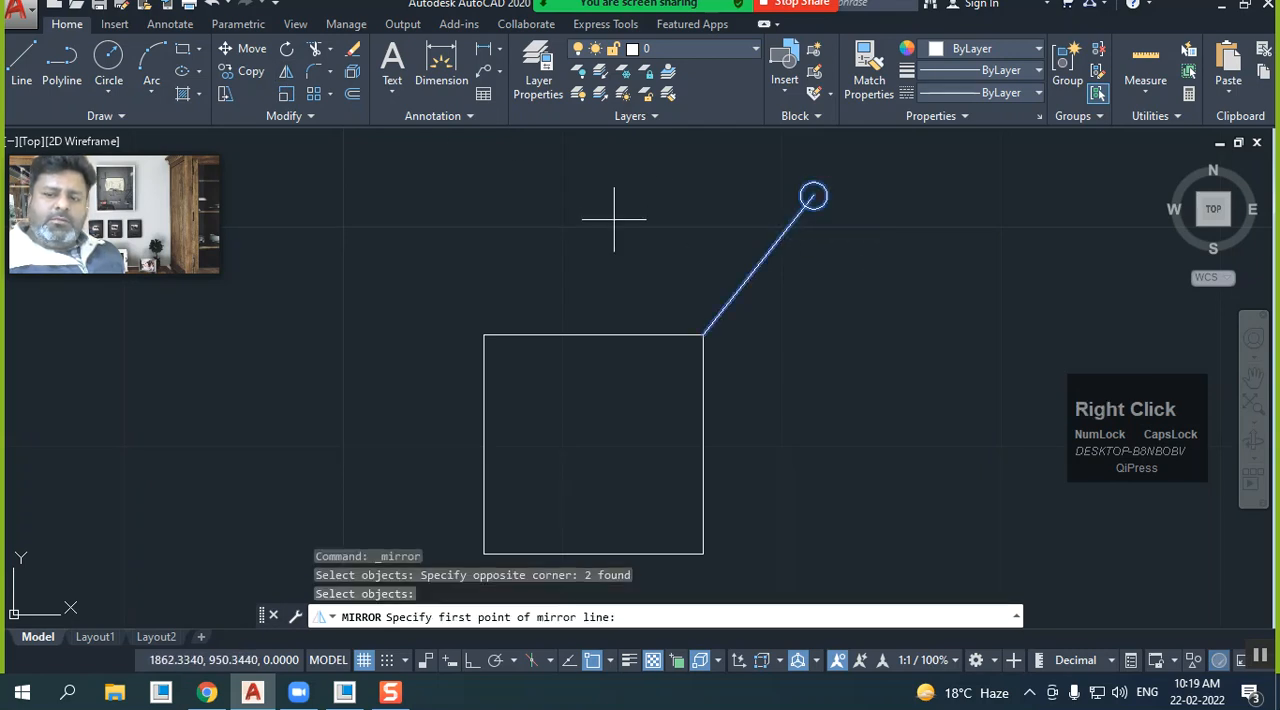
pyautogui.click(593, 335)
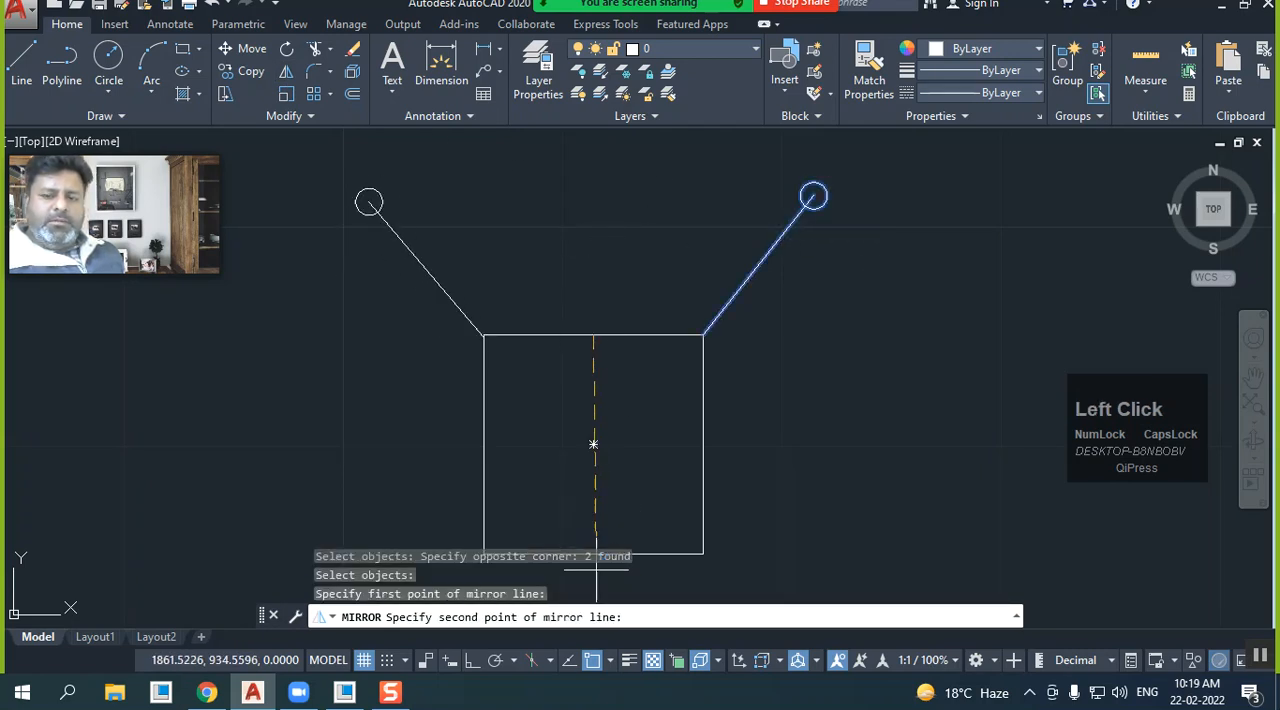
pyautogui.scroll(-2, 617, 401)
pyautogui.moveTo(617, 401)
pyautogui.mouseDown(button='middle')
pyautogui.moveTo(635, 295)
pyautogui.moveTo(632, 315)
pyautogui.mouseUp(button='middle')
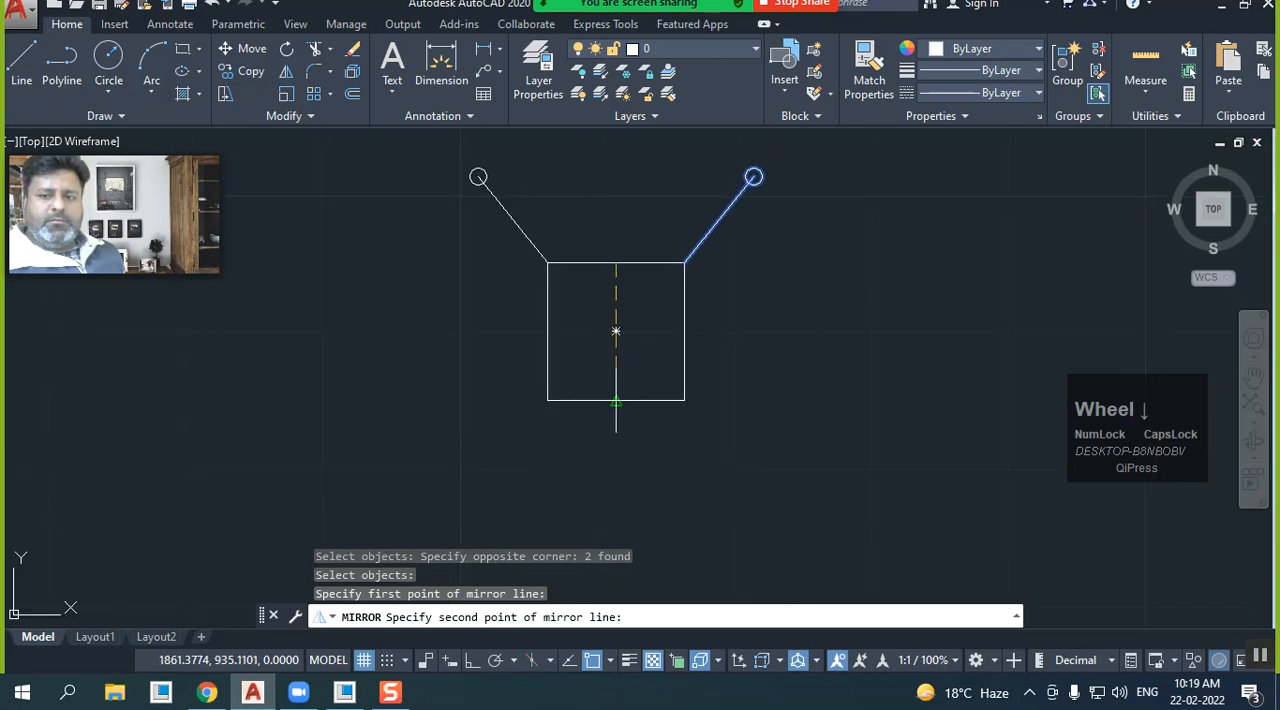
pyautogui.click(616, 400)
pyautogui.moveTo(616, 400); pyautogui.dragTo(523, 436, button='middle')
pyautogui.rightClick(508, 344)
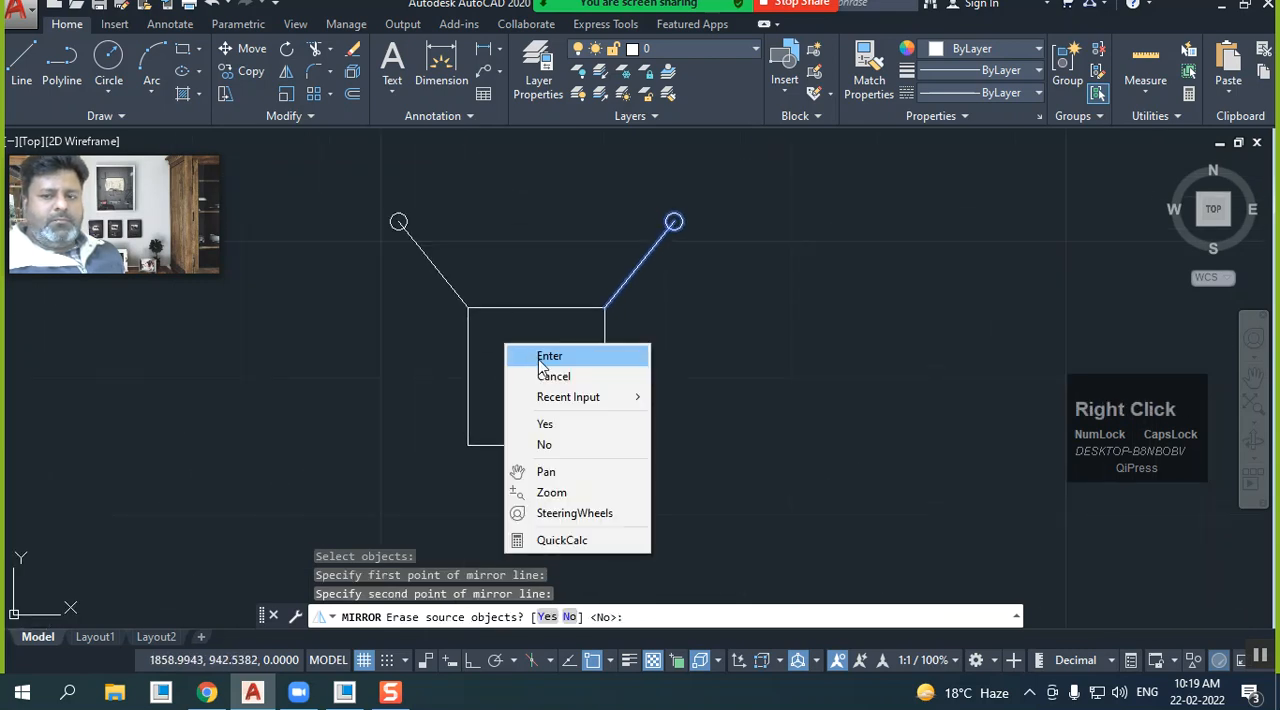
pyautogui.click(537, 352)
# Draw a vertical line to the right of the figure with Ortho on, extending above and below it
pyautogui.moveTo(537, 357)
pyautogui.mouseDown(button='middle')
pyautogui.moveTo(449, 360)
pyautogui.moveTo(460, 329)
pyautogui.mouseUp(button='middle')
pyautogui.scroll(-2, 460, 329)
pyautogui.click(21, 62)
pyautogui.click(659, 197)
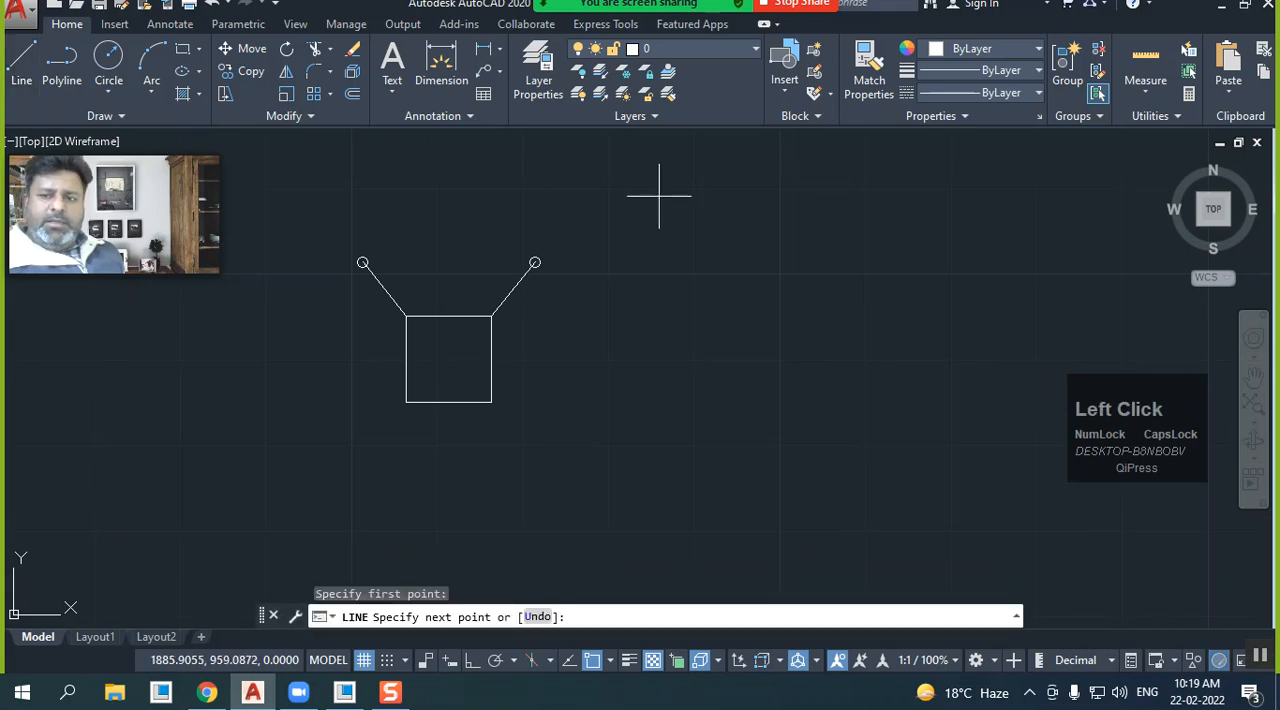
pyautogui.click(471, 660)
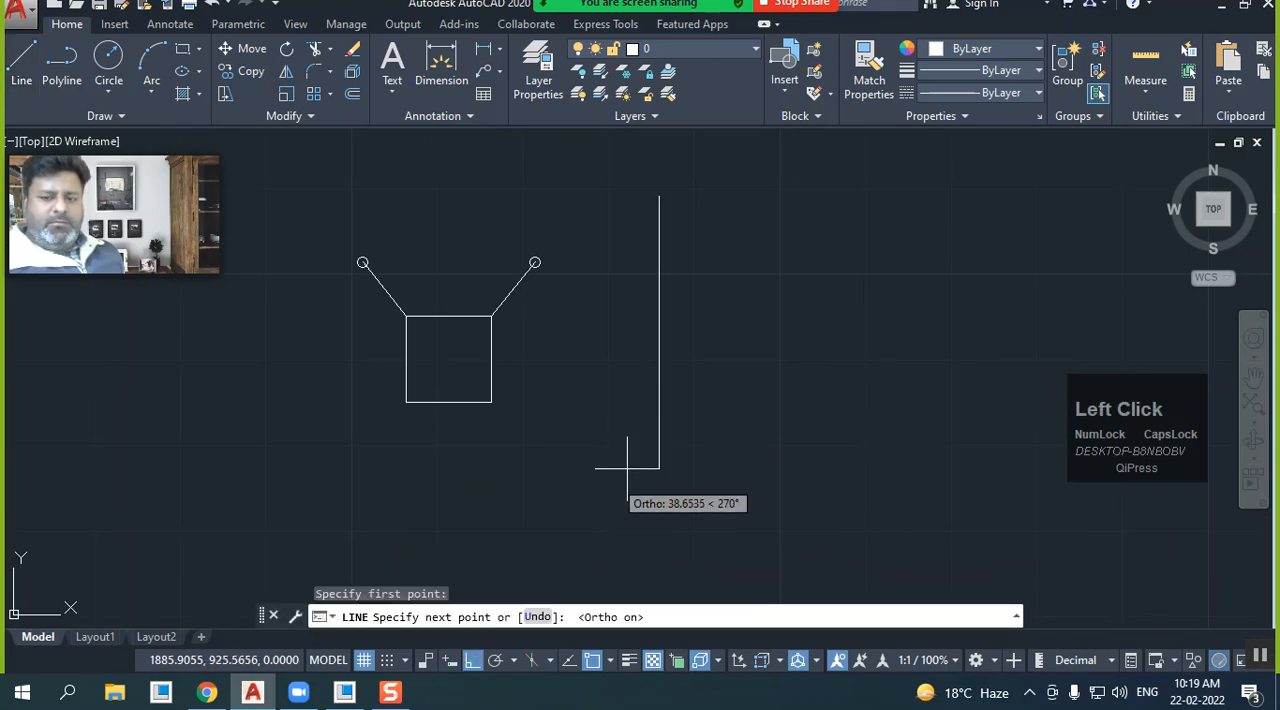
pyautogui.click(655, 432)
pyautogui.rightClick(606, 289)
pyautogui.click(645, 298)
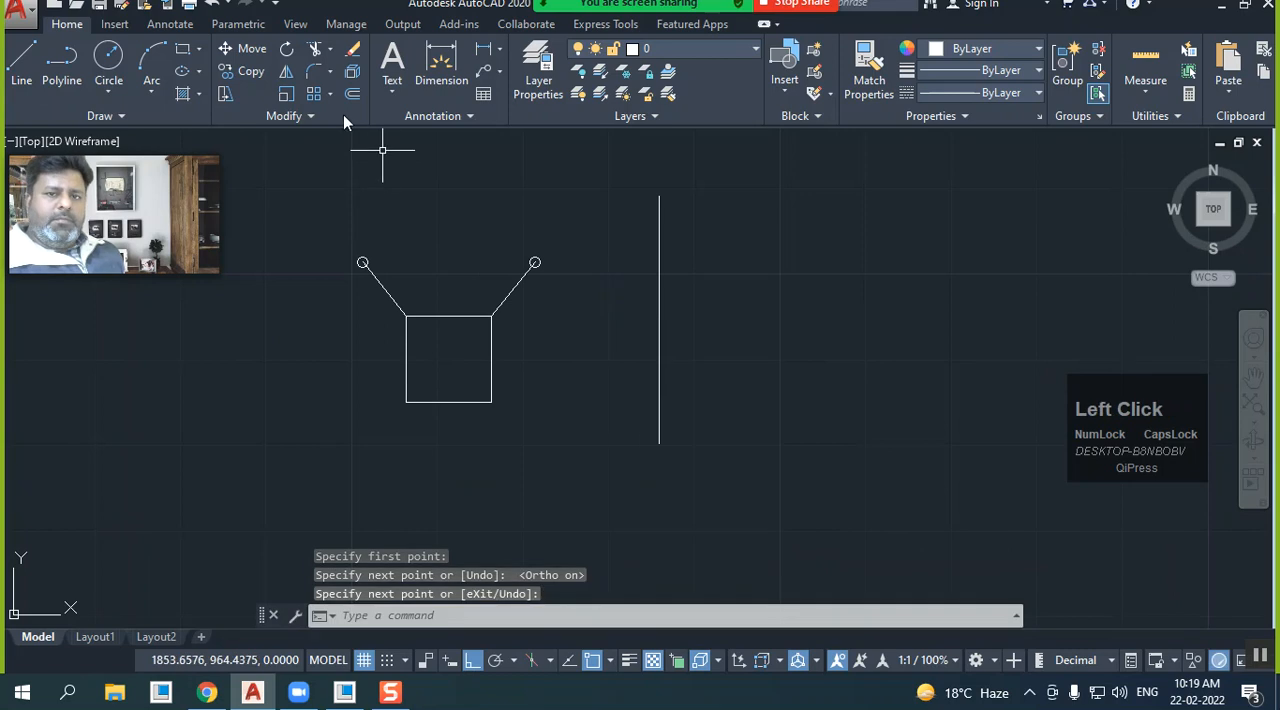
# Mirror the square with both lines and circles across the separate vertical line, keeping the originals, and undo the mirror
pyautogui.click(286, 72)
pyautogui.click(557, 456)
pyautogui.click(340, 224)
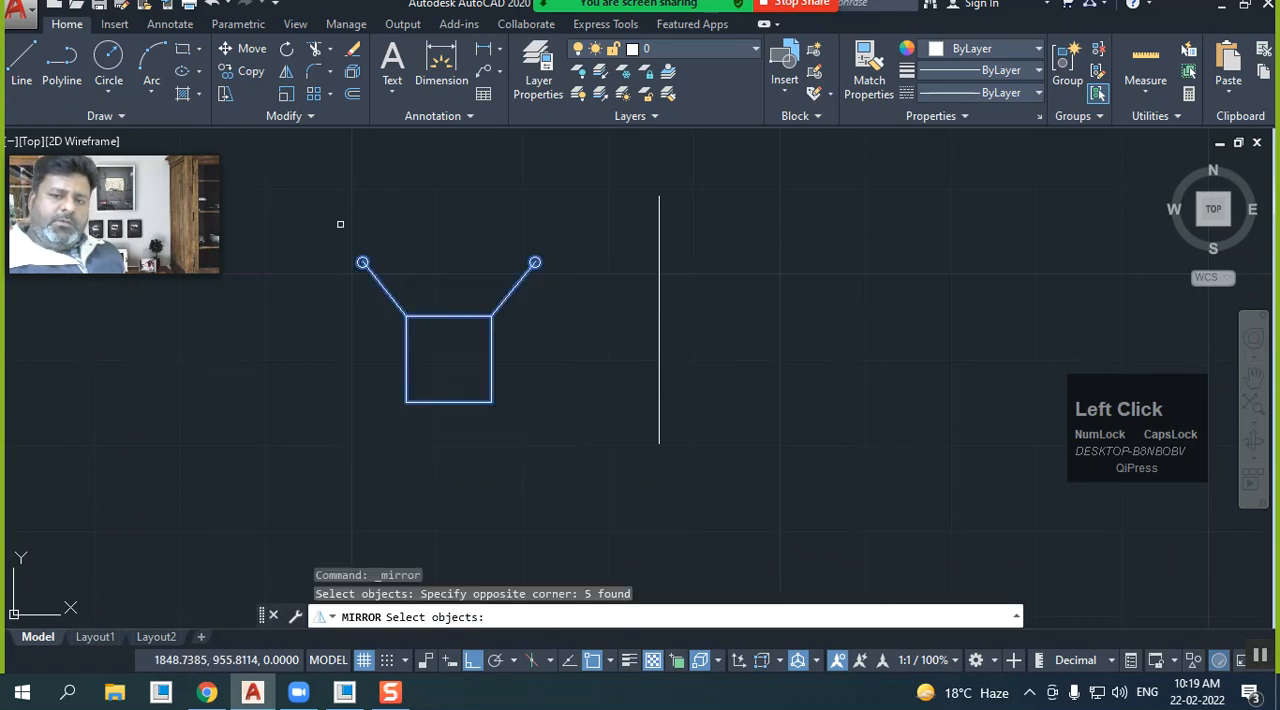
pyautogui.press('Return')
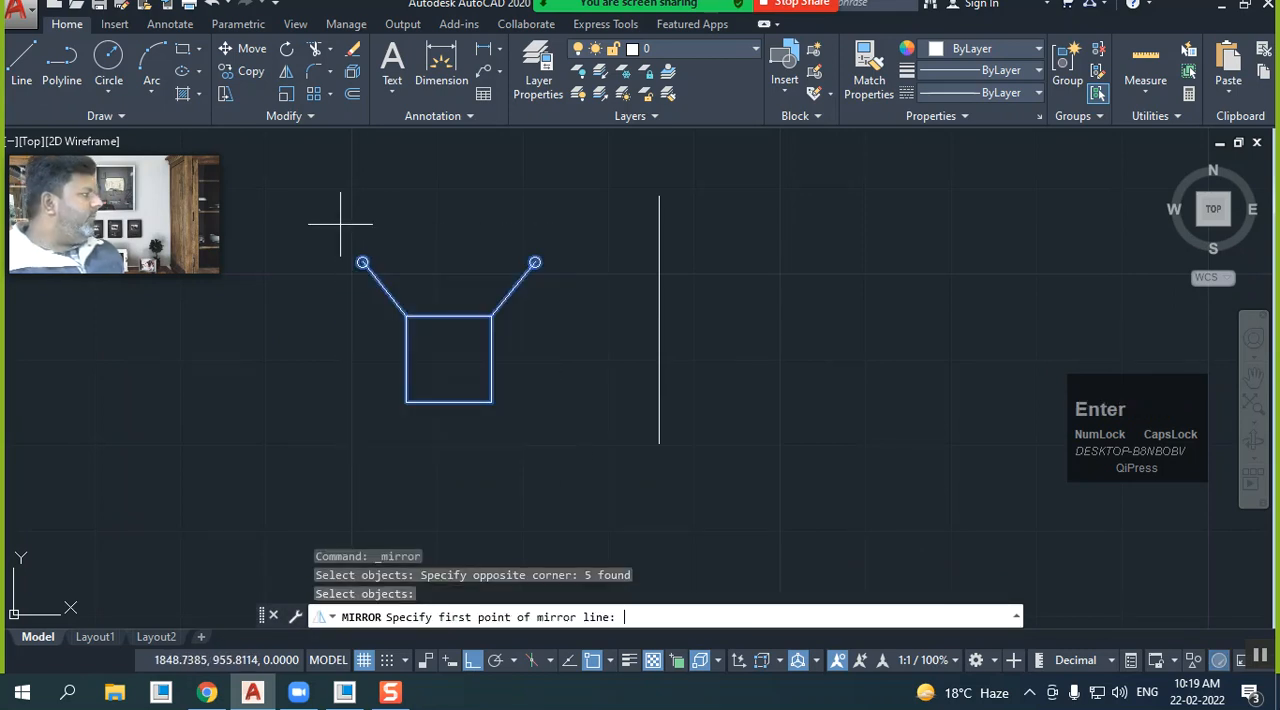
pyautogui.click(659, 196)
pyautogui.click(656, 441)
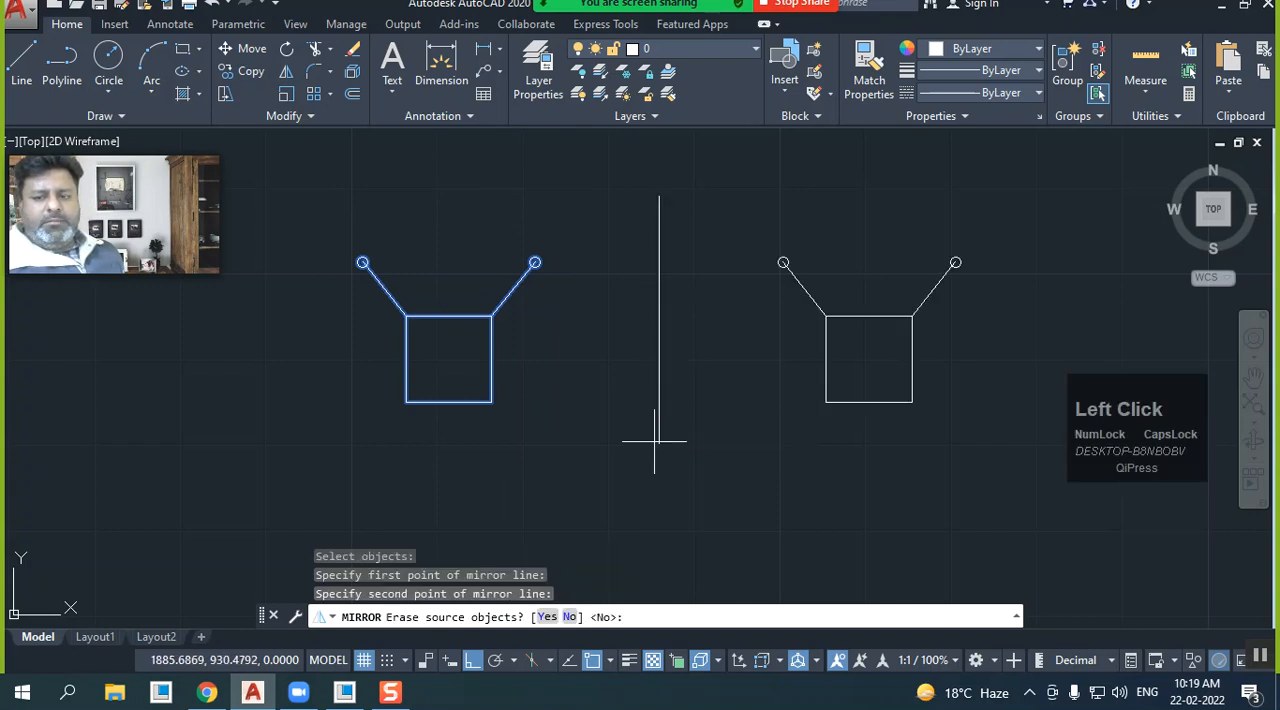
pyautogui.press('Return')
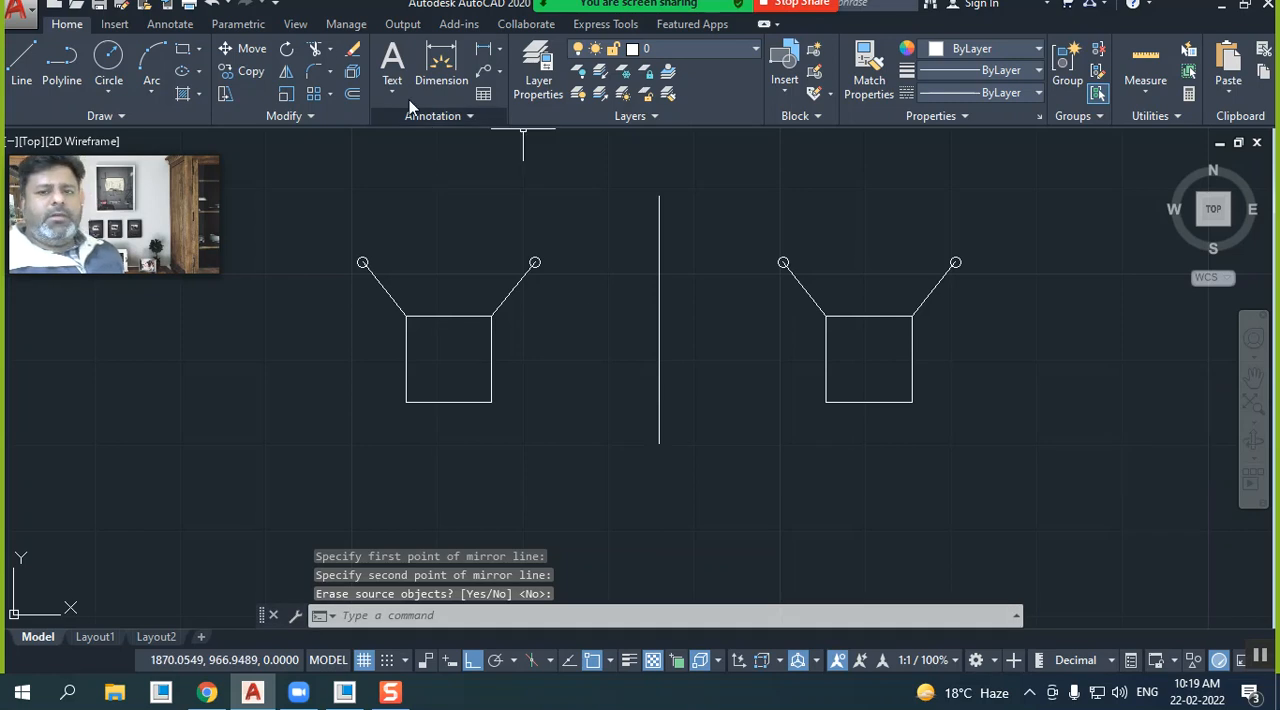
pyautogui.click(214, 6)
# Stretch the upper endpoint of the vertical line about 12.5 units to the left to make the line slanted
pyautogui.click(662, 257)
pyautogui.click(652, 256)
pyautogui.click(659, 197)
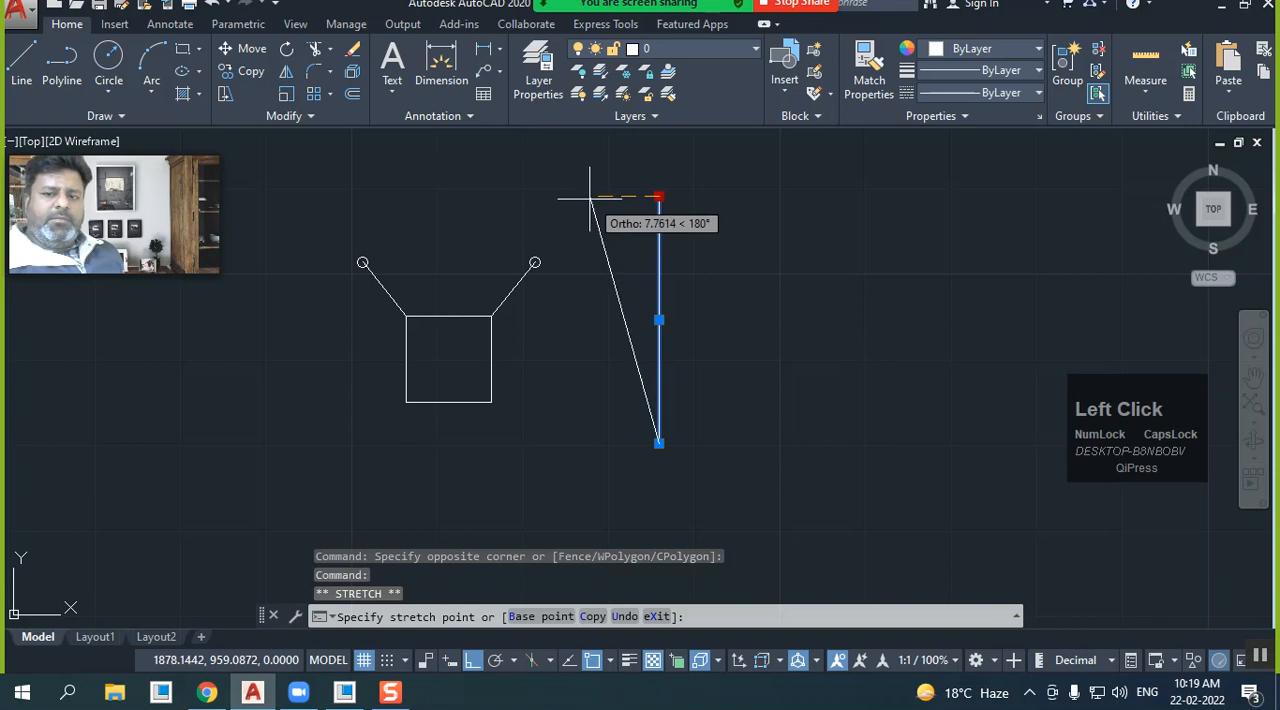
pyautogui.click(552, 196)
pyautogui.press('Escape')
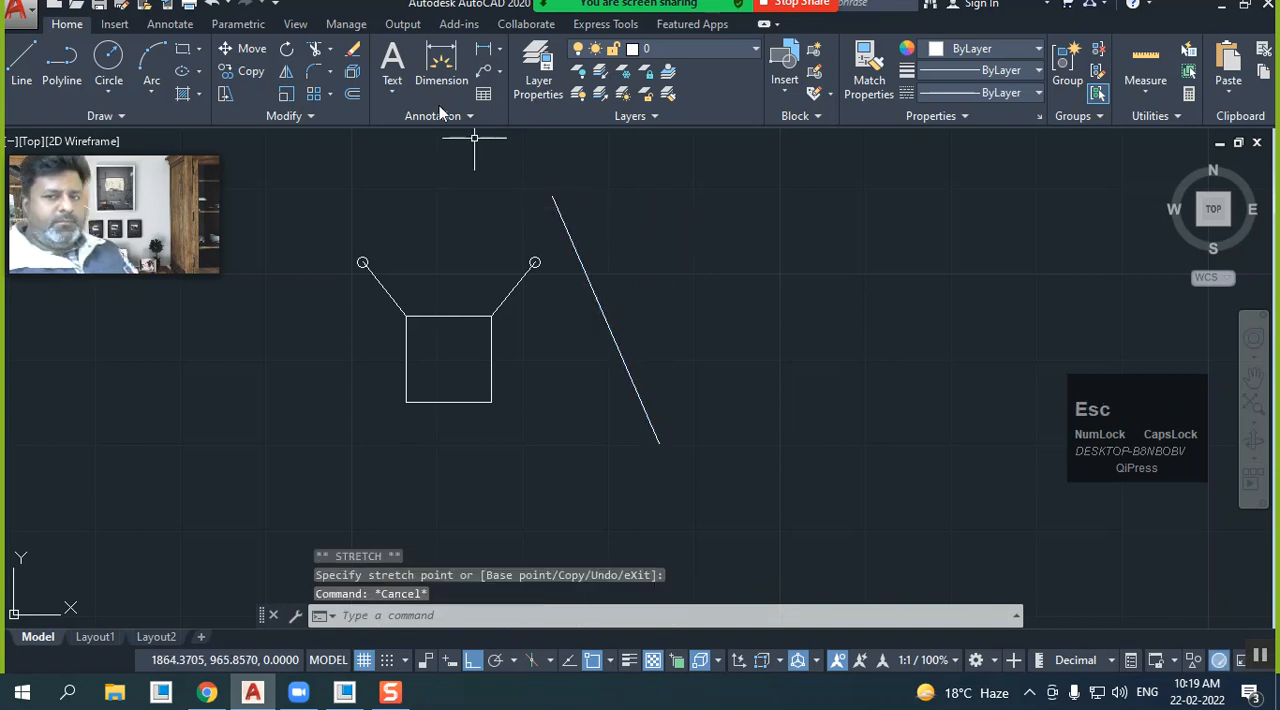
# Mirror the square with both lines and circles across the slanted line, keeping the source objects
pyautogui.click(286, 71)
pyautogui.click(566, 443)
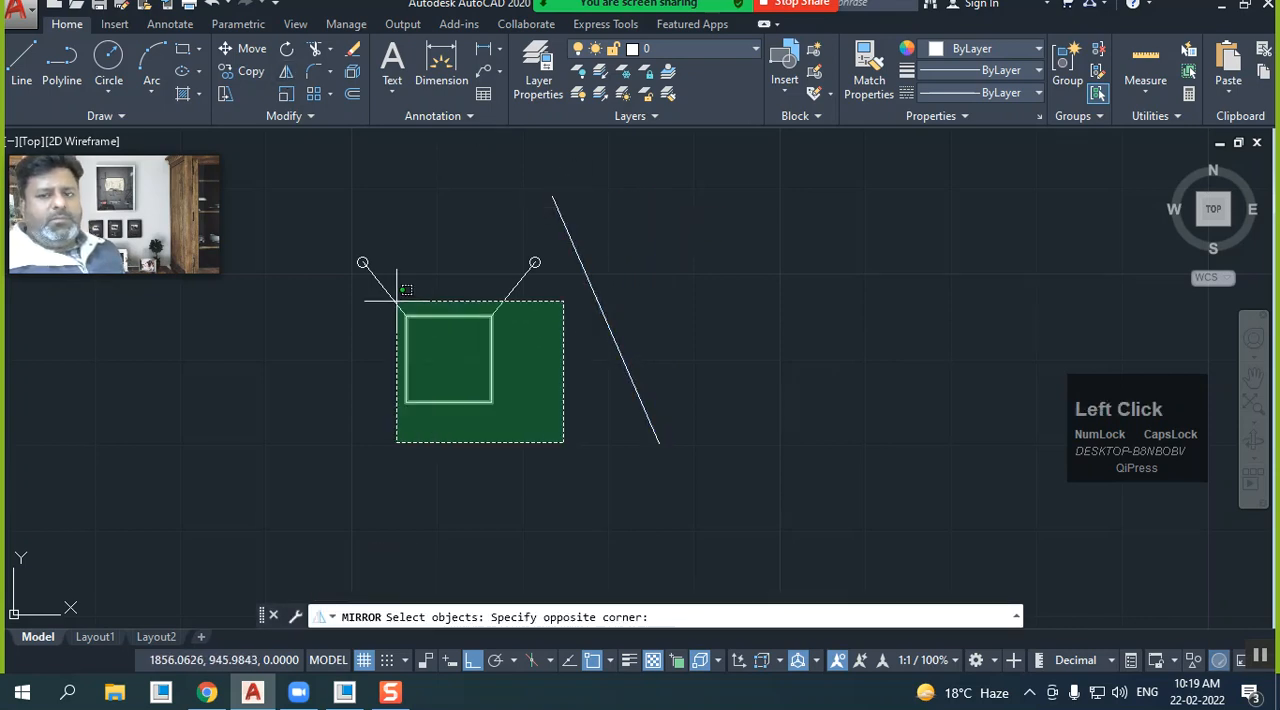
pyautogui.click(351, 256)
pyautogui.rightClick(351, 256)
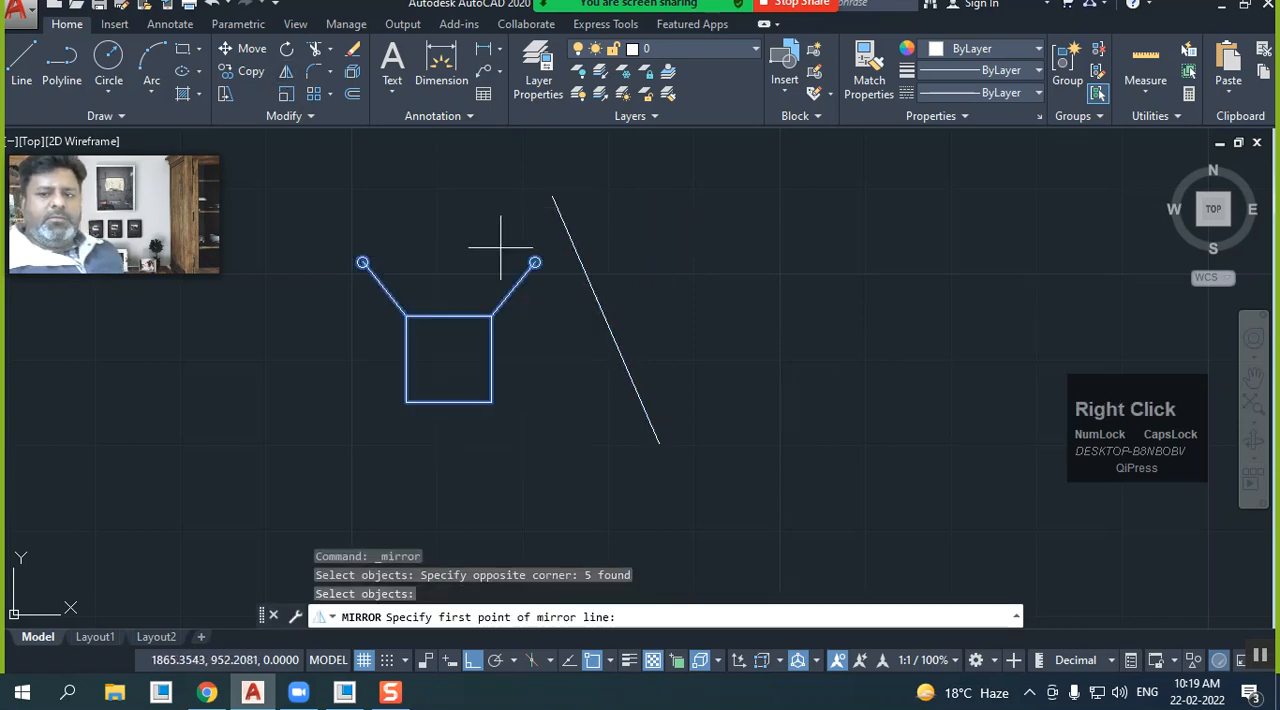
pyautogui.click(552, 196)
pyautogui.click(657, 443)
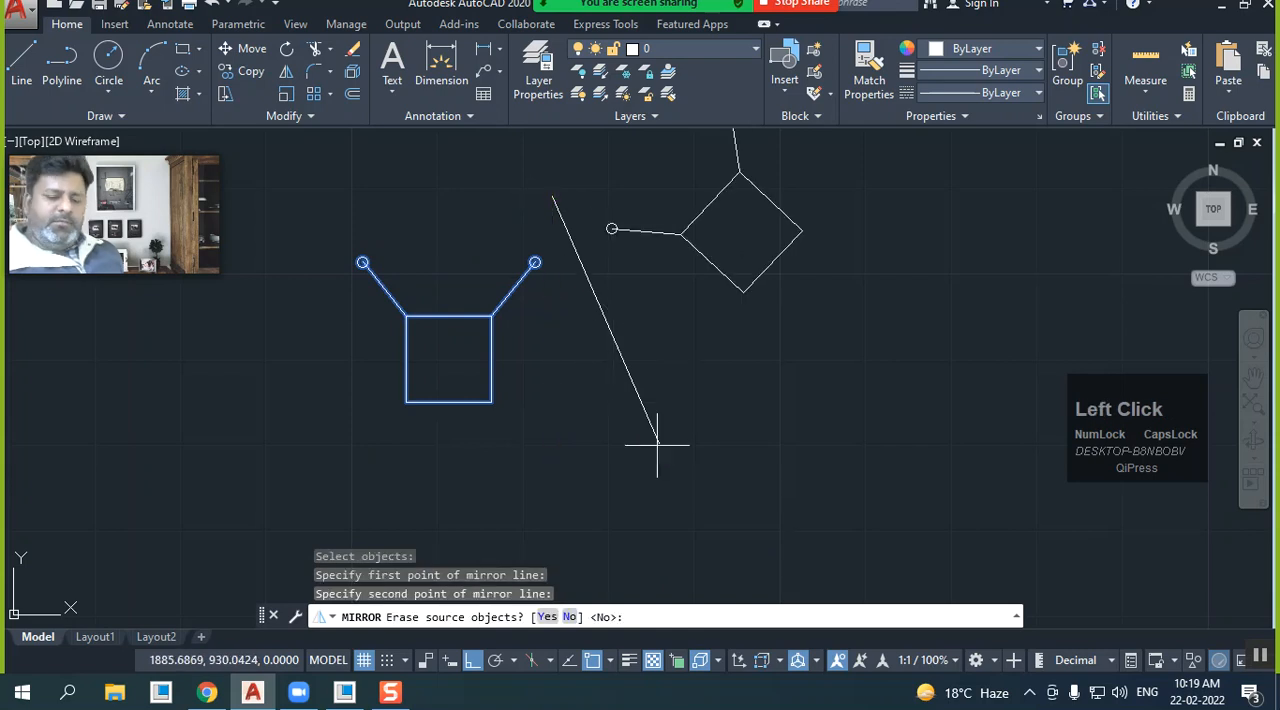
pyautogui.press('Return')
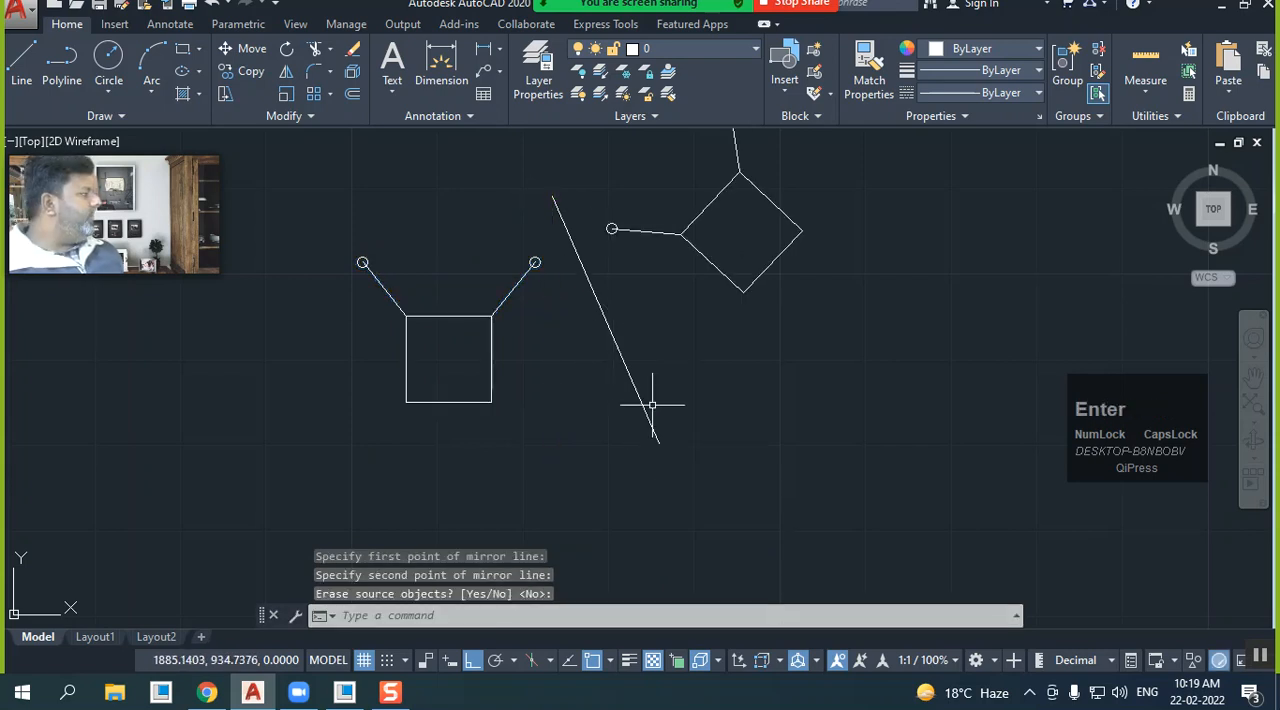
# Undo the last mirror and the stretch of the separate line's upper endpoint
pyautogui.hotkey('ctrl', 'z')
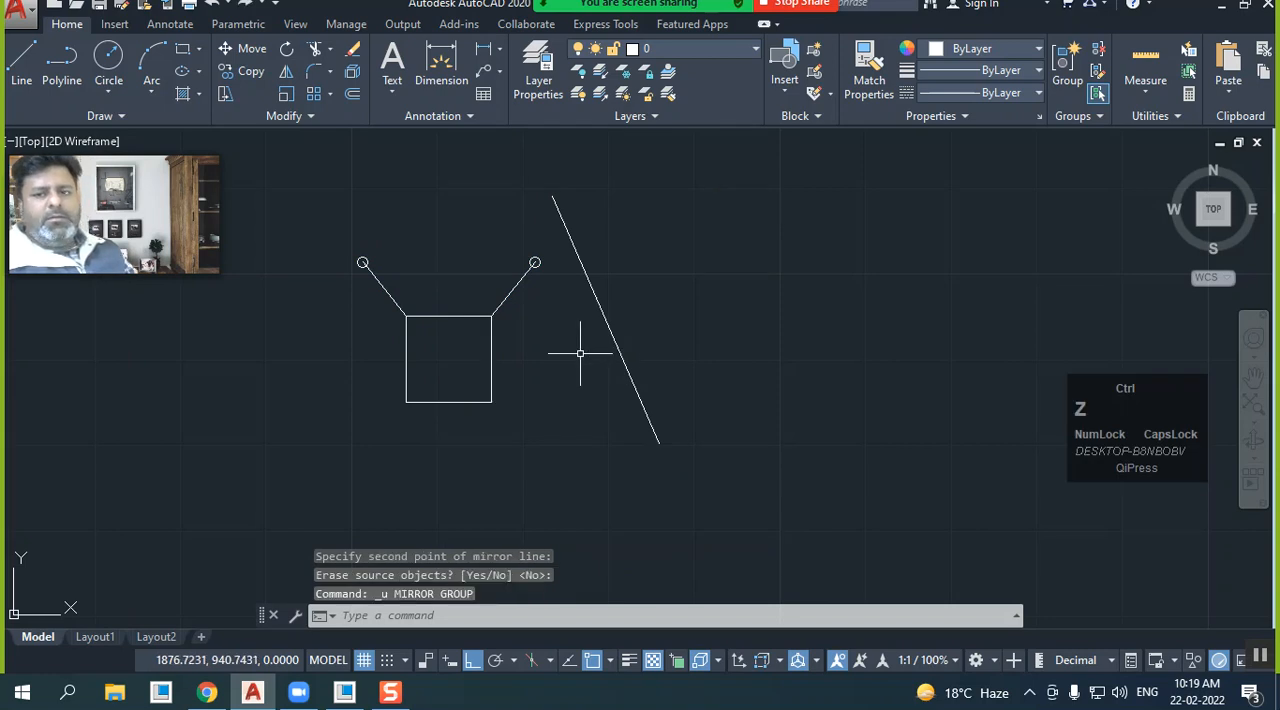
pyautogui.hotkey('ctrl', 'z')
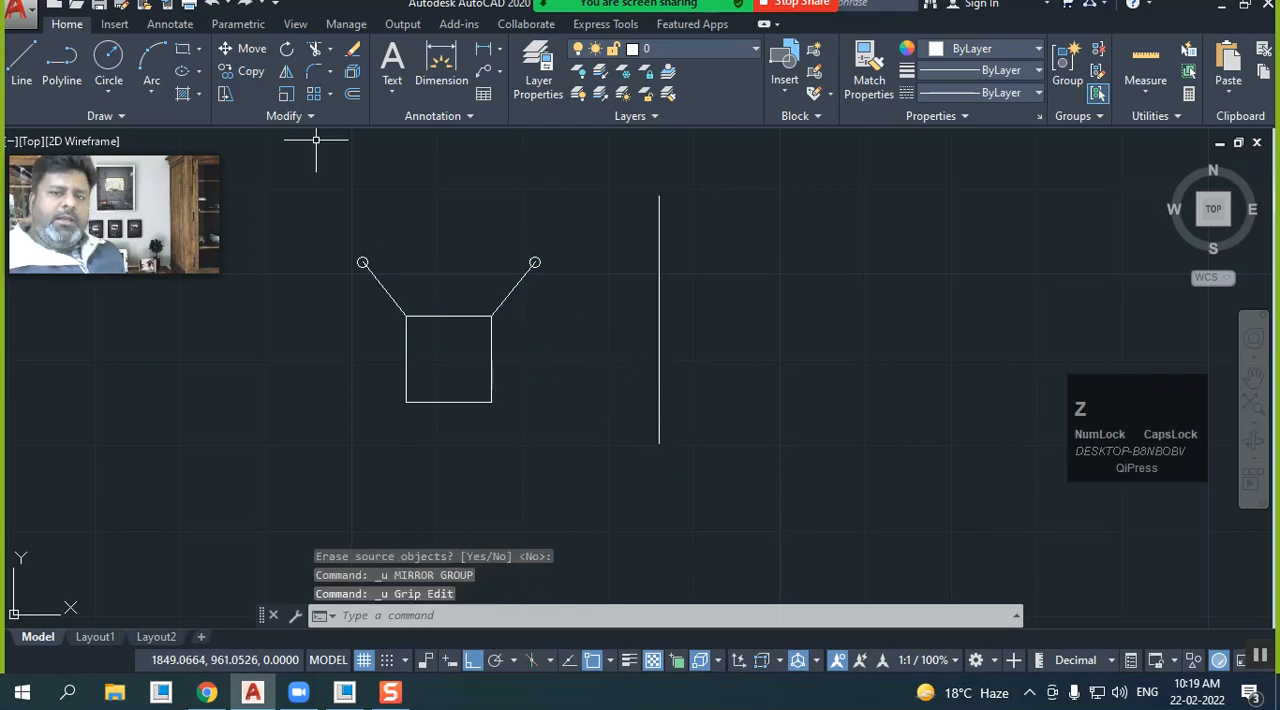
# Mirror the square with both lines and circles across the square's bottom edge, keeping the originals, and undo the mirror
pyautogui.click(285, 72)
pyautogui.click(554, 426)
pyautogui.click(394, 196)
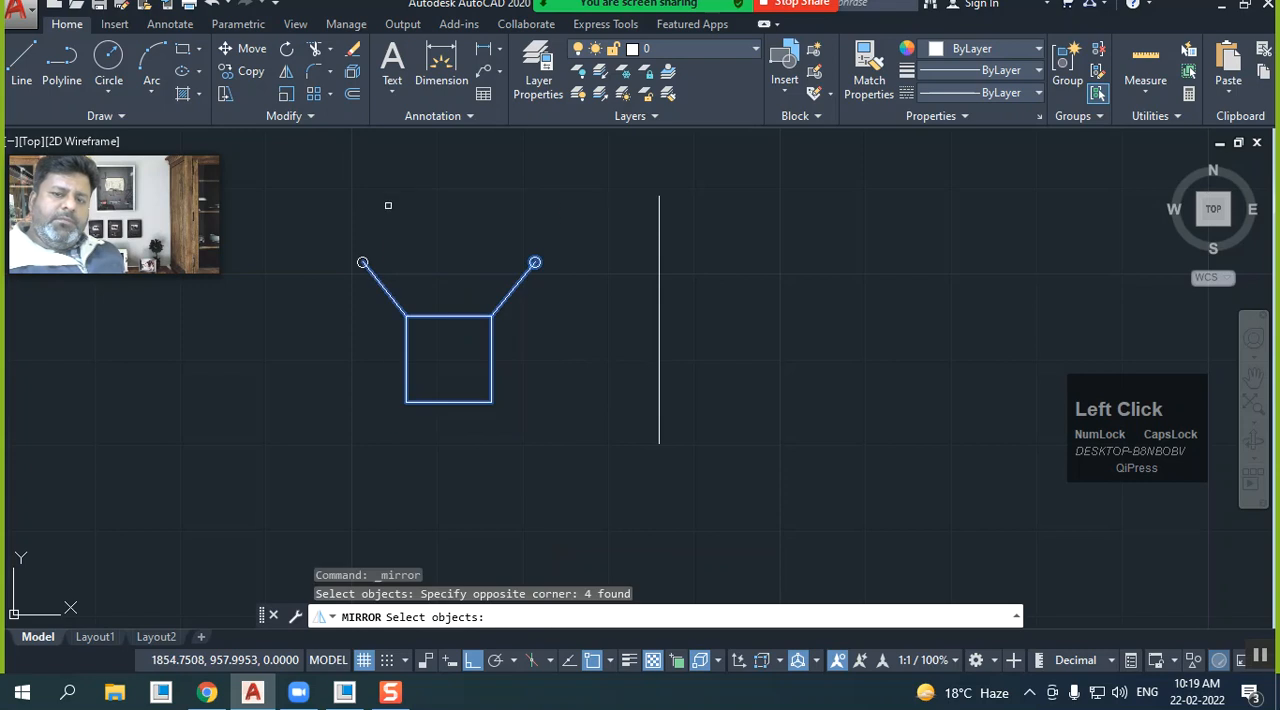
pyautogui.click(405, 288)
pyautogui.click(292, 230)
pyautogui.rightClick(431, 422)
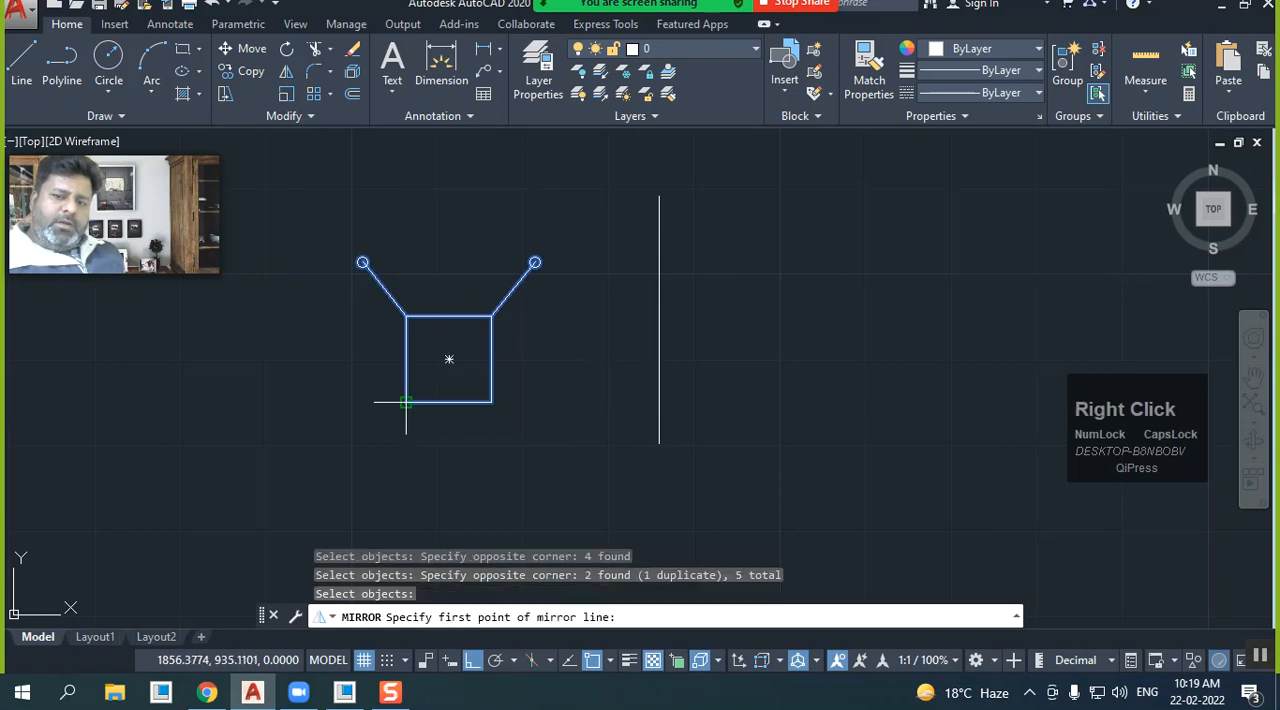
pyautogui.click(406, 402)
pyautogui.click(491, 402)
pyautogui.rightClick(491, 404)
pyautogui.click(517, 412)
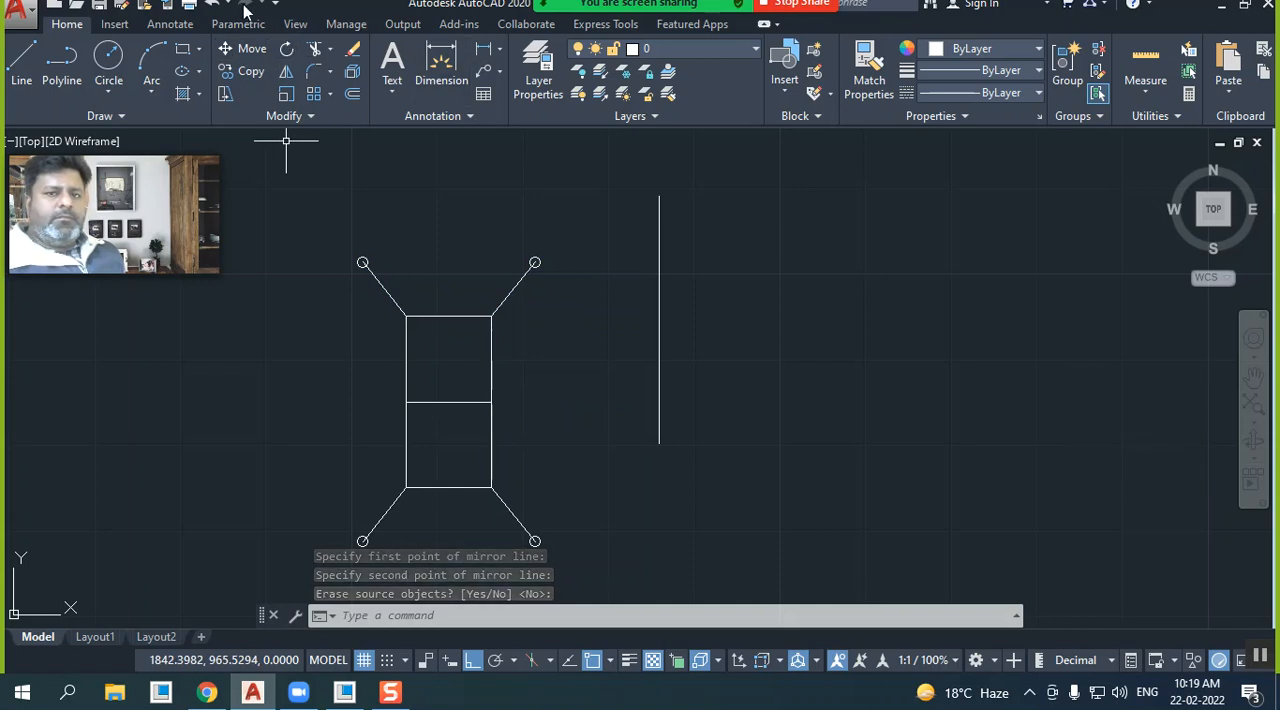
pyautogui.click(212, 4)
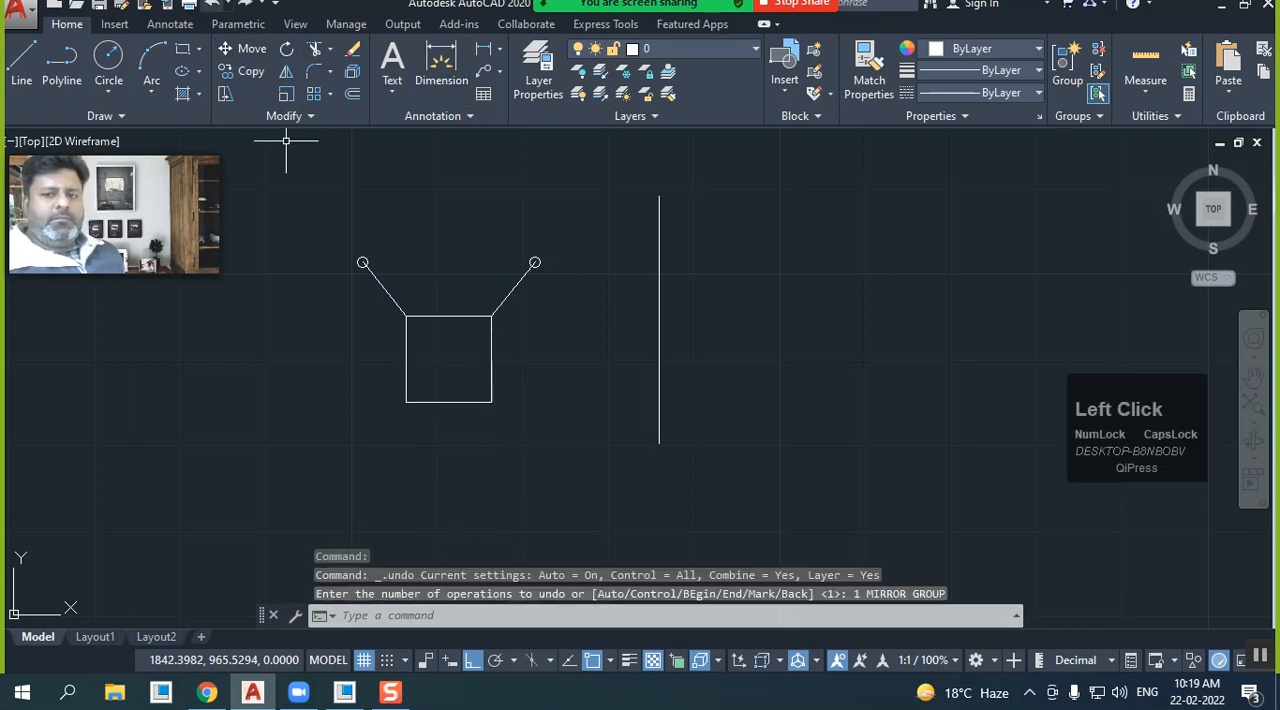
# Mirror both lines and circles across the horizontal axis through the midpoints of the square's side edges, keeping the source objects
pyautogui.click(286, 73)
pyautogui.click(566, 459)
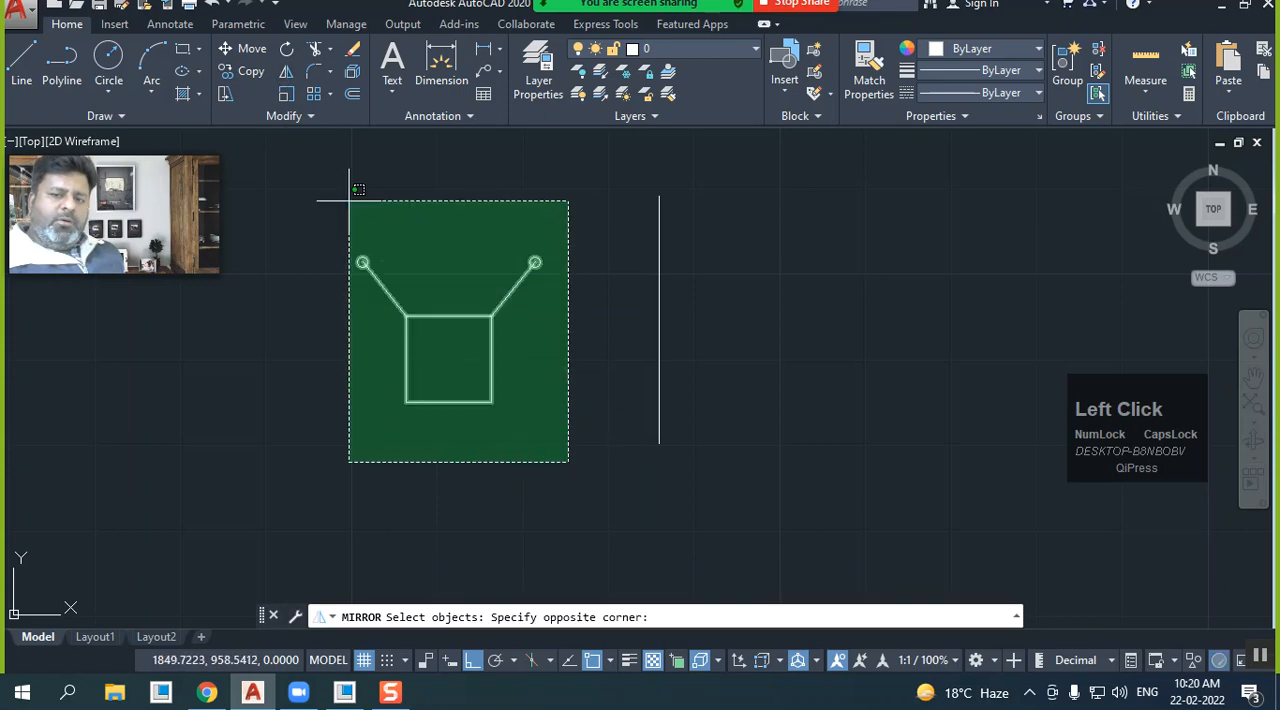
pyautogui.click(536, 383)
pyautogui.click(560, 277)
pyautogui.click(250, 183)
pyautogui.rightClick(274, 209)
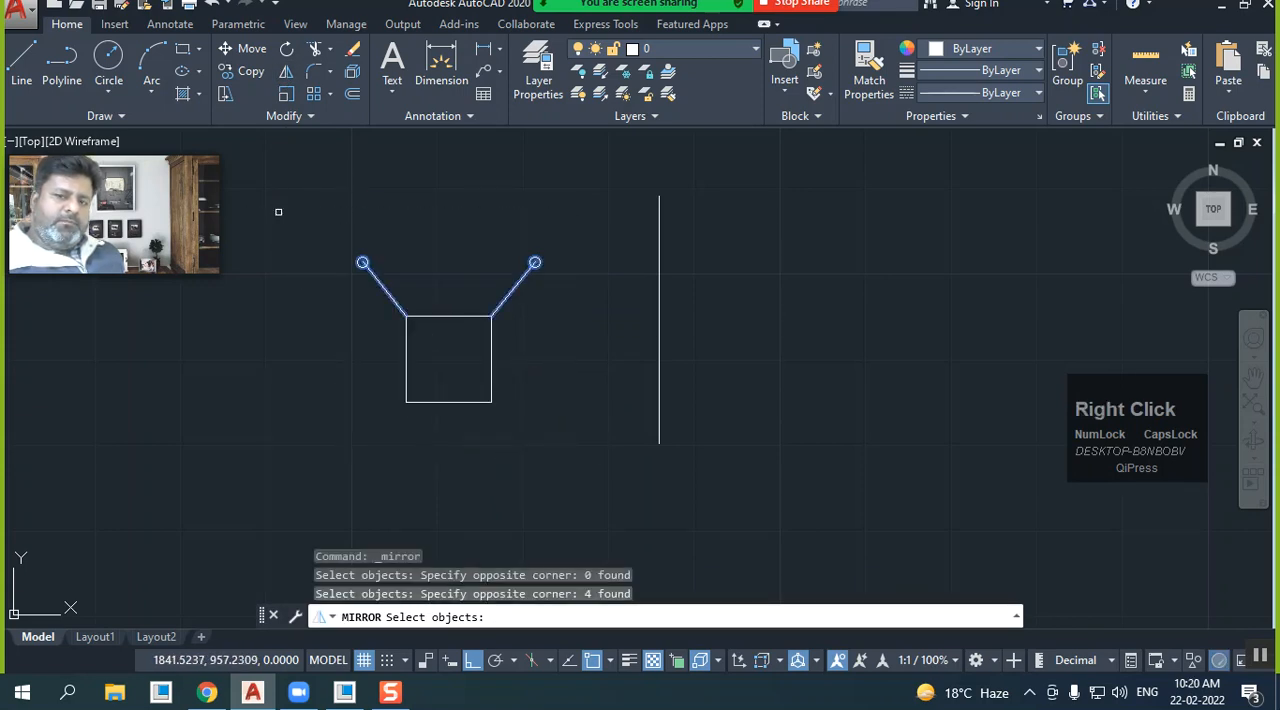
pyautogui.click(406, 358)
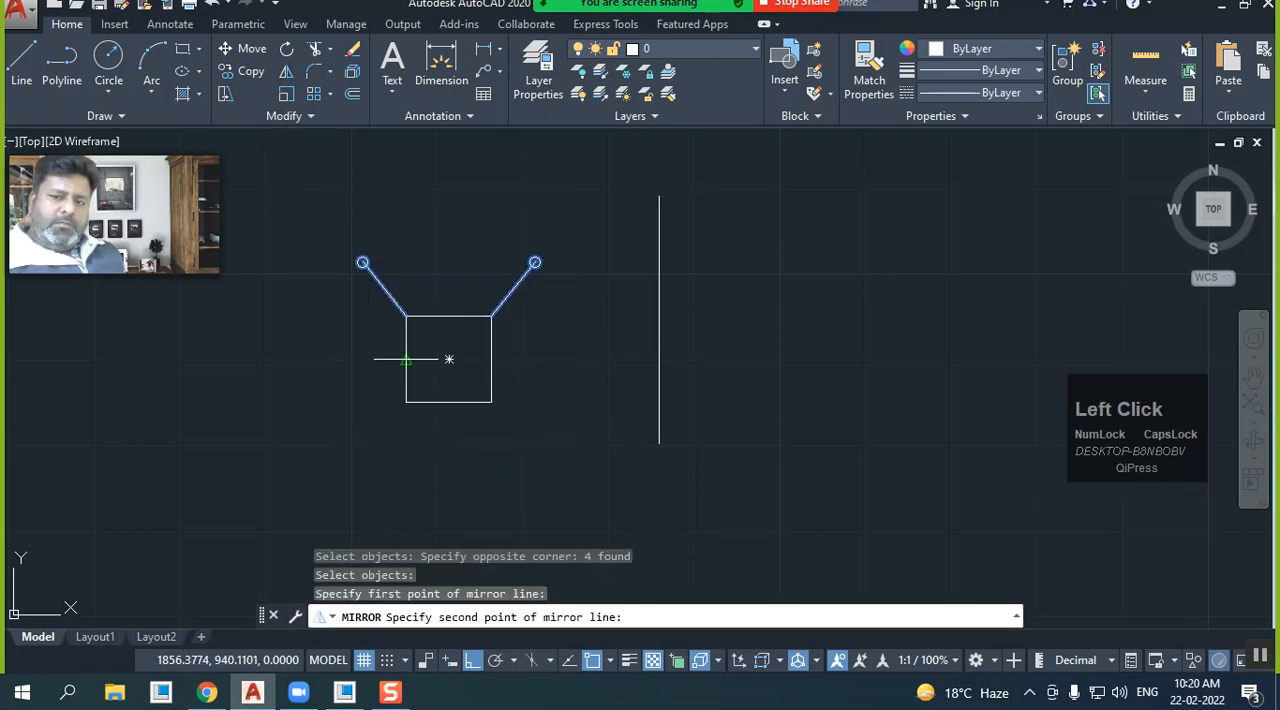
pyautogui.click(490, 357)
pyautogui.rightClick(490, 345)
pyautogui.click(508, 349)
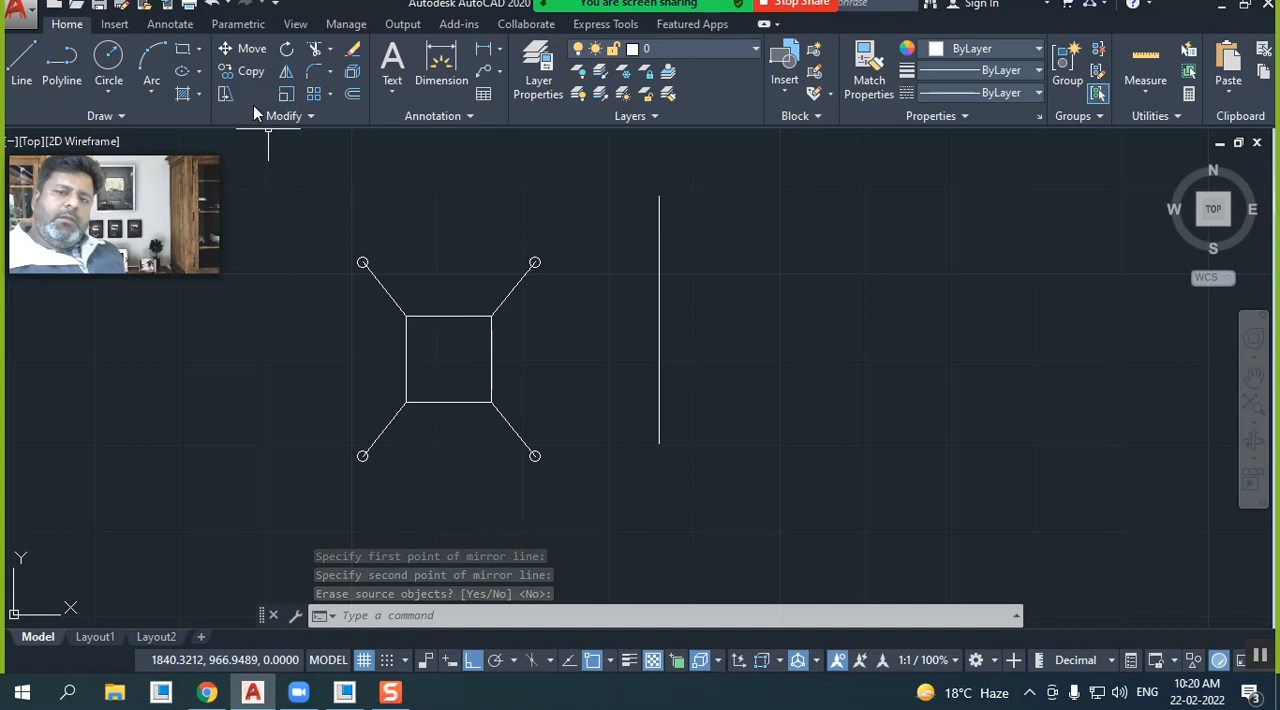
# Mirror the square with all four lines and circles across the separate vertical line, erasing the source objects
pyautogui.click(286, 72)
pyautogui.click(594, 520)
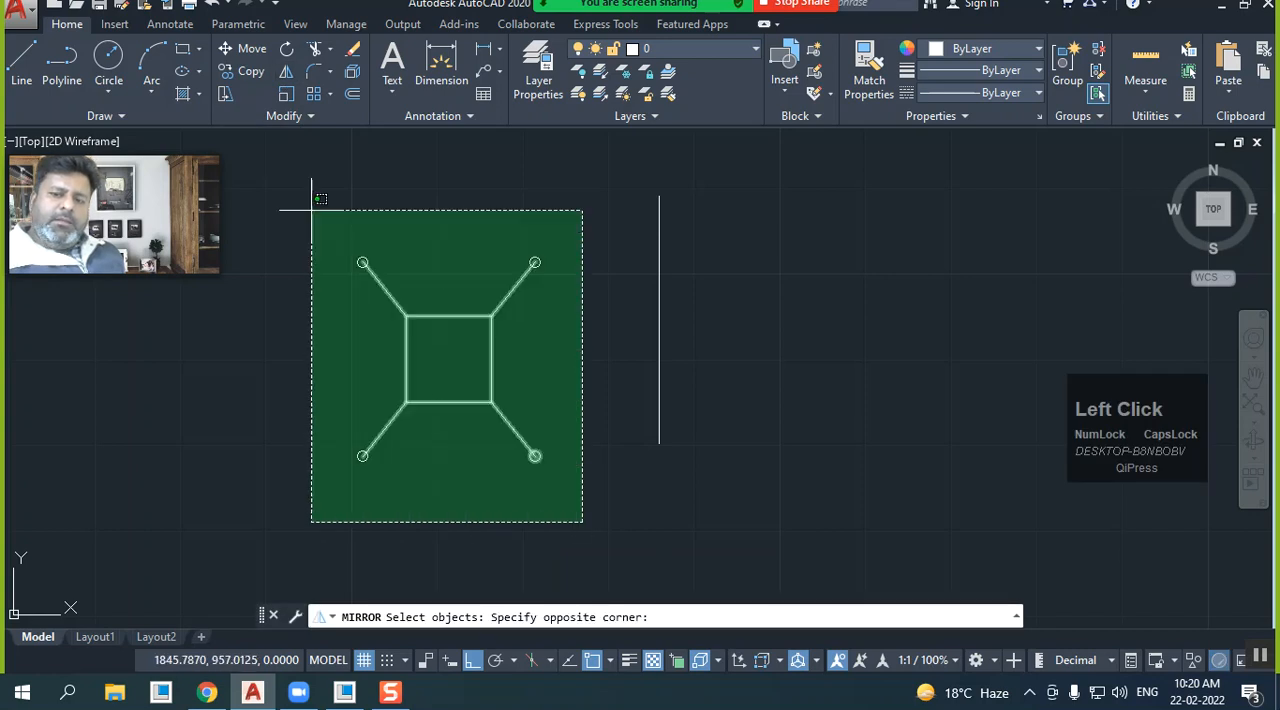
pyautogui.click(363, 262)
pyautogui.rightClick(455, 227)
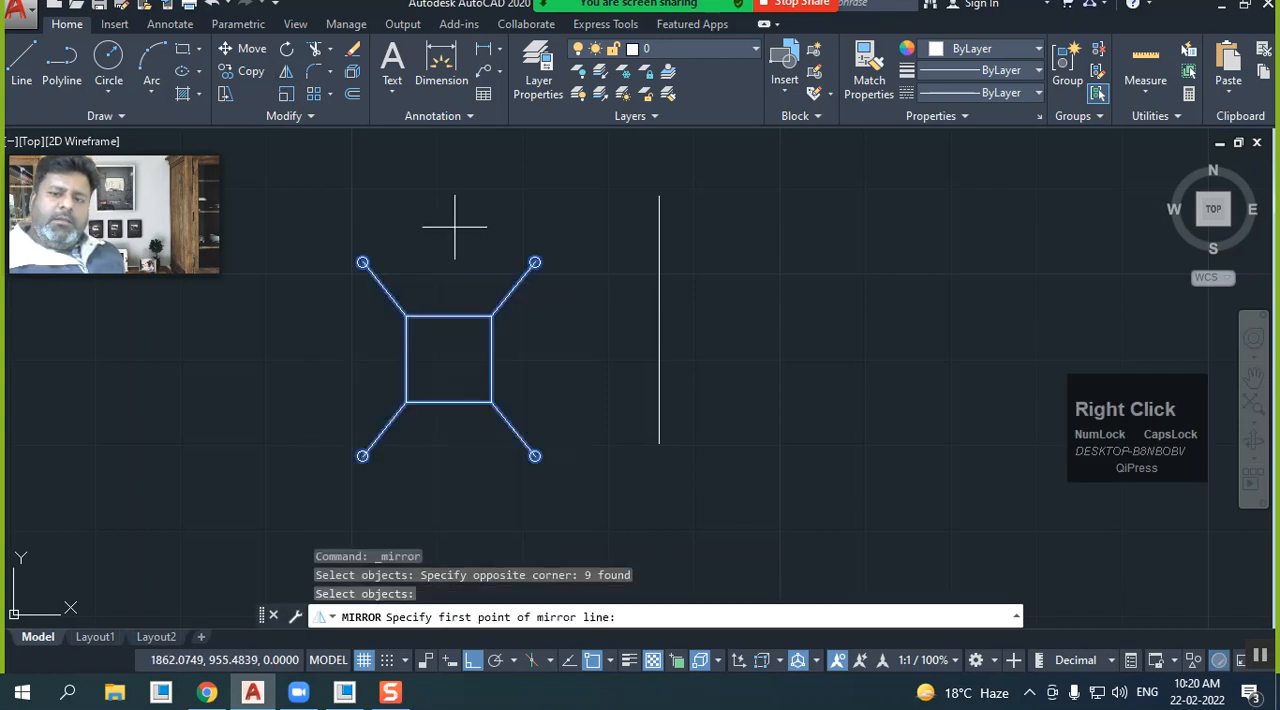
pyautogui.click(658, 196)
pyautogui.click(658, 441)
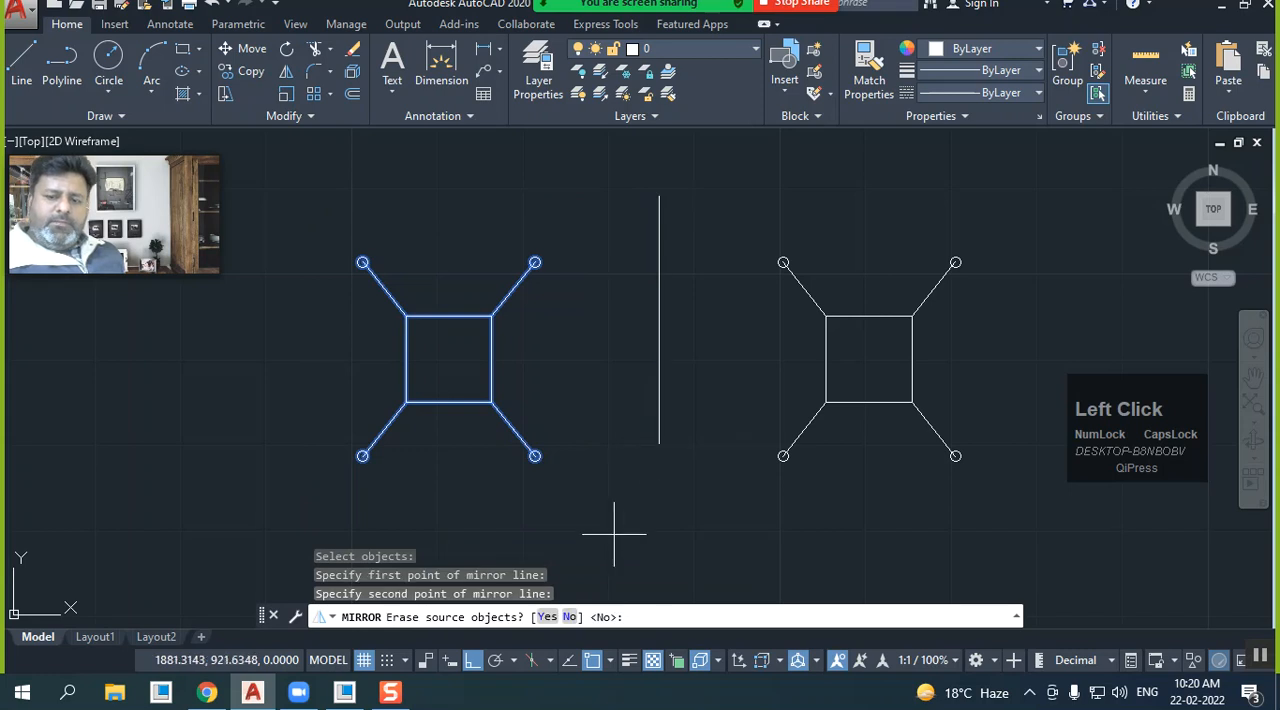
pyautogui.click(546, 618)
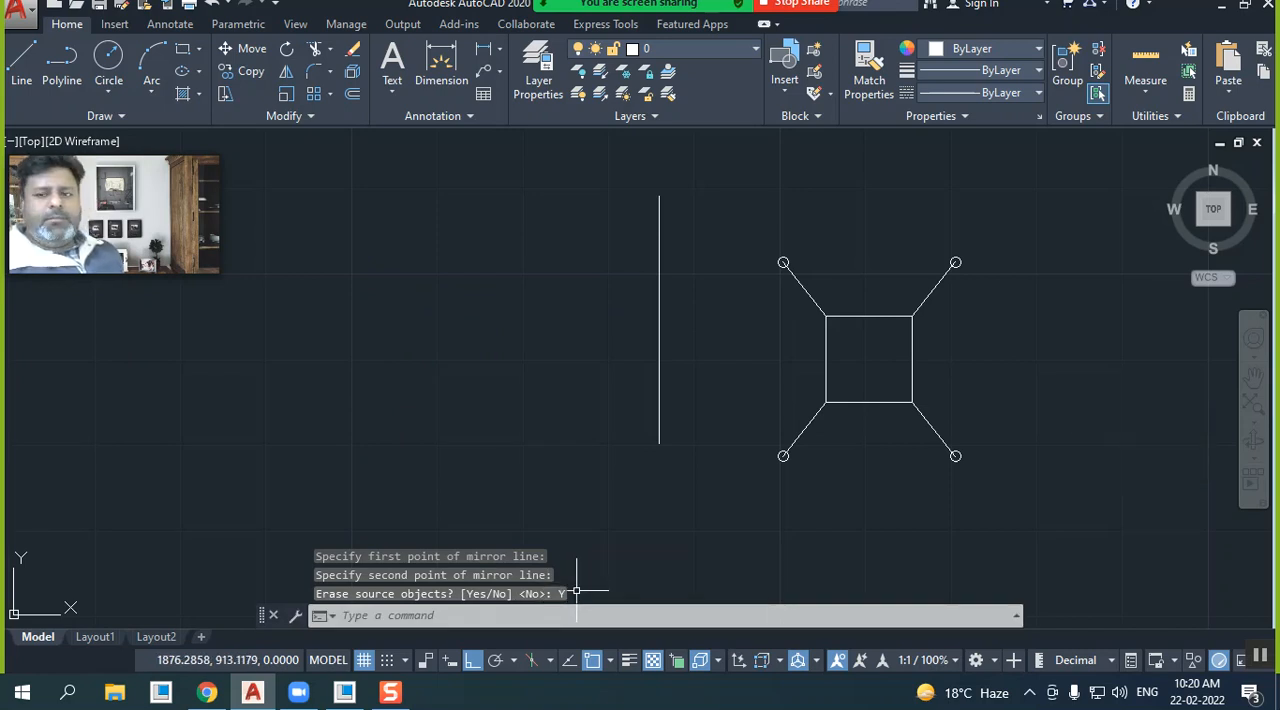
# Mirror the whole figure back to the left across the vertical line, keeping the source objects
pyautogui.click(287, 72)
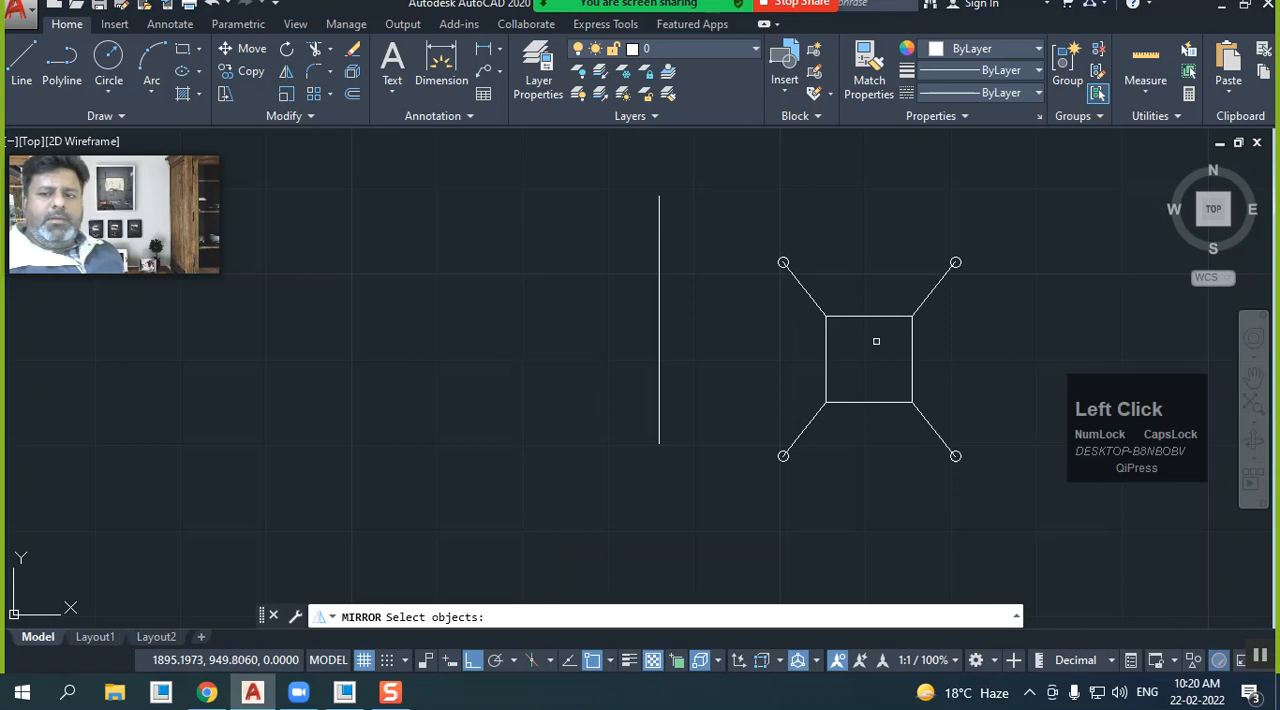
pyautogui.click(1005, 500)
pyautogui.click(727, 181)
pyautogui.rightClick(684, 237)
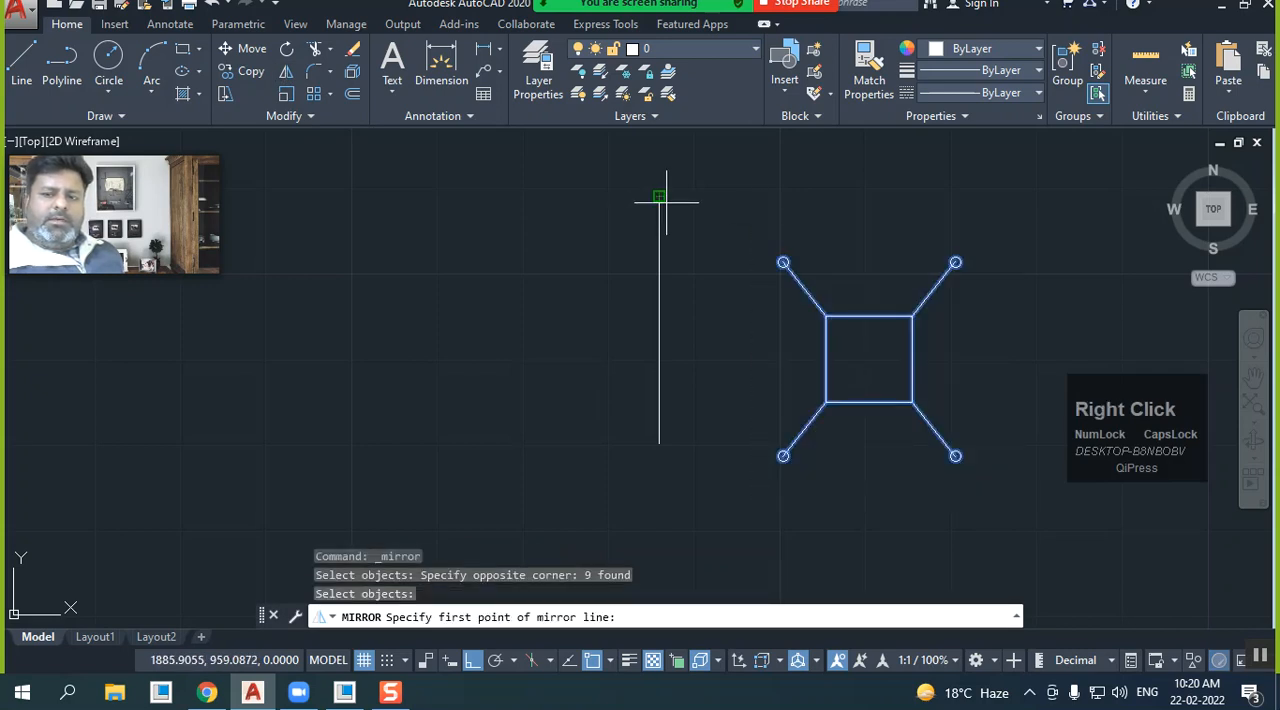
pyautogui.click(666, 200)
pyautogui.click(665, 375)
pyautogui.rightClick(669, 395)
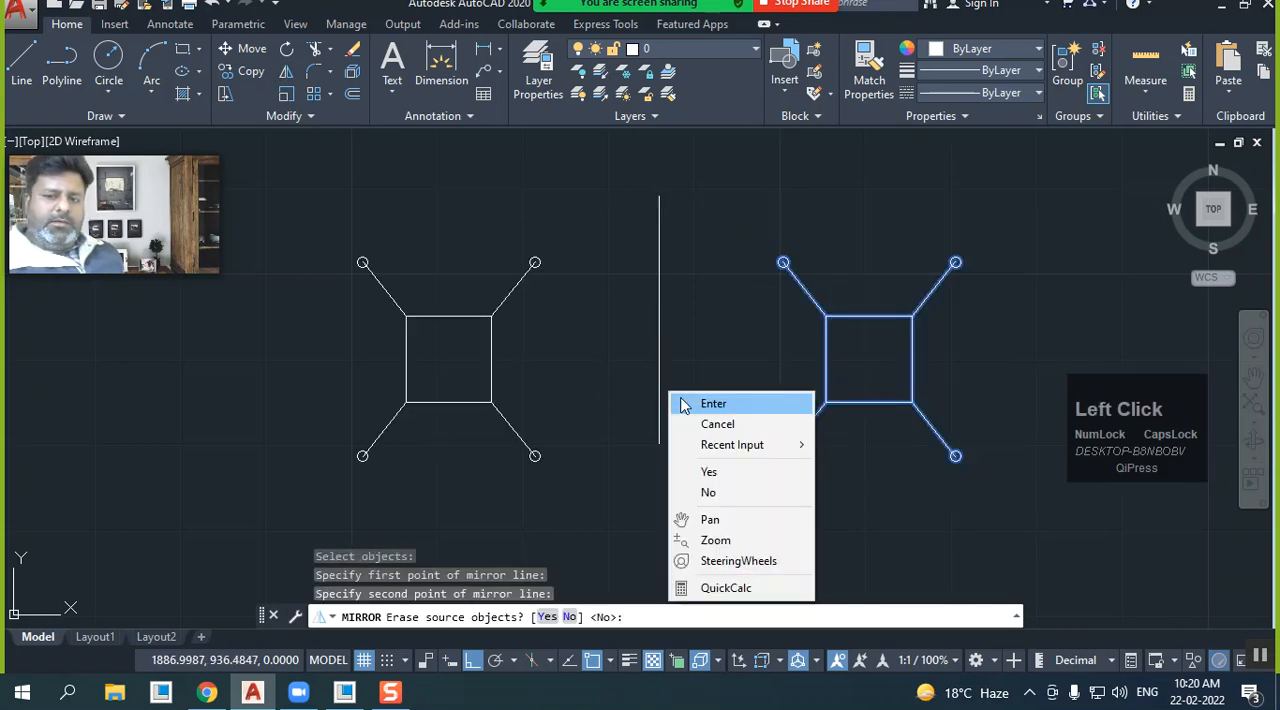
pyautogui.click(713, 403)
# Erase the right-hand figure together with the vertical line
pyautogui.scroll(-2, 615, 386)
pyautogui.scroll(2, 672, 409)
pyautogui.moveTo(672, 411); pyautogui.dragTo(673, 416, button='middle')
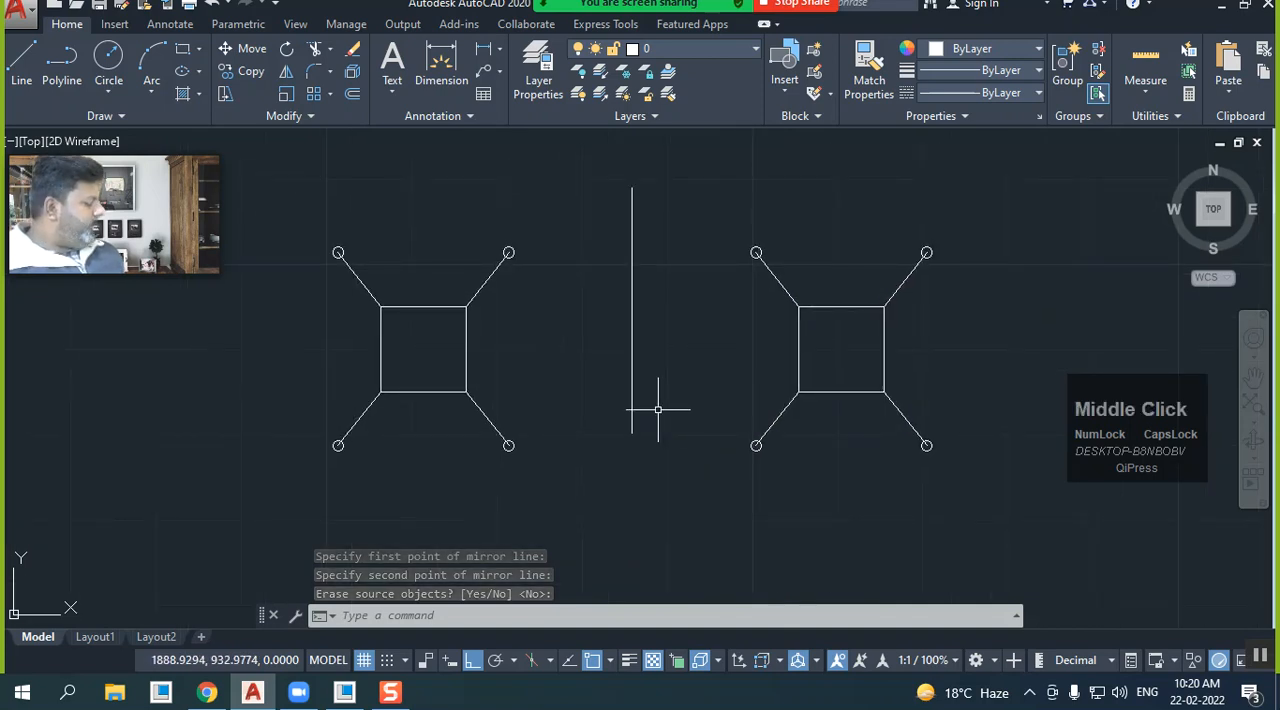
pyautogui.click(1010, 468)
pyautogui.click(641, 183)
pyautogui.rightClick(608, 168)
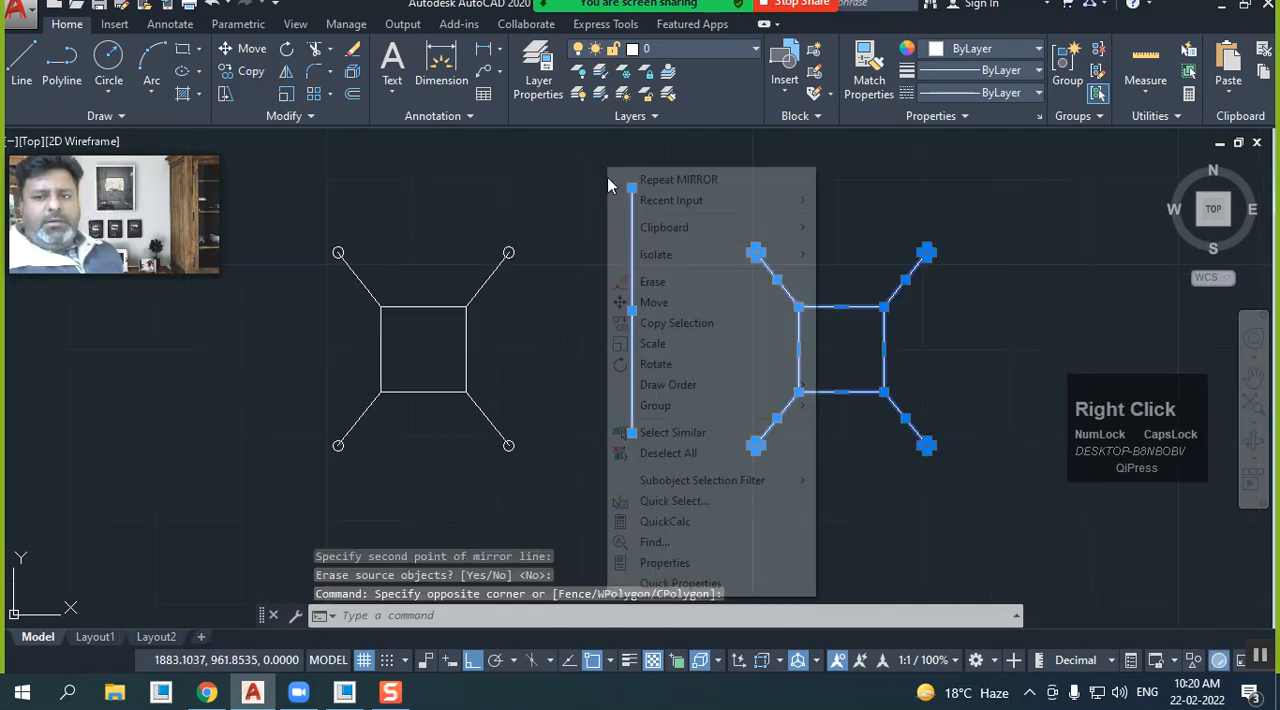
pyautogui.click(640, 281)
# Erase the two lower lines and circles and the upper-left line and circle of the remaining figure
pyautogui.click(562, 462)
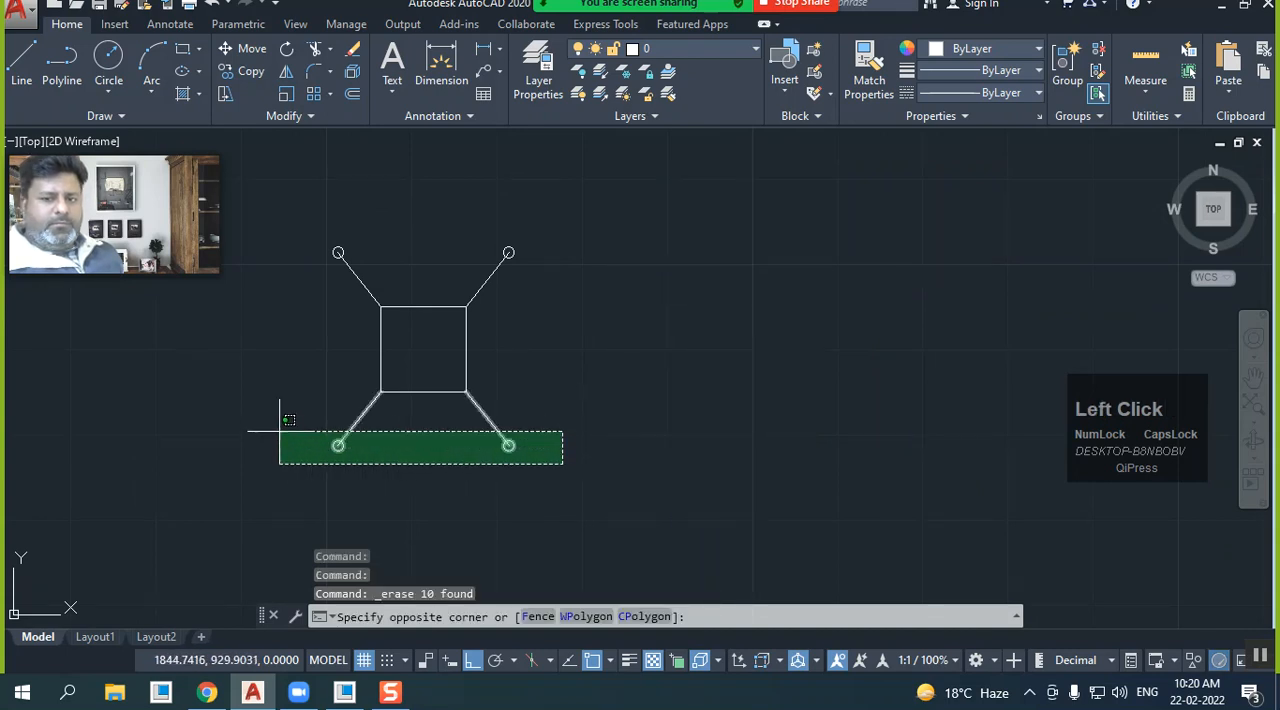
pyautogui.click(286, 427)
pyautogui.rightClick(284, 428)
pyautogui.click(347, 121)
pyautogui.click(360, 277)
pyautogui.click(320, 222)
pyautogui.rightClick(322, 228)
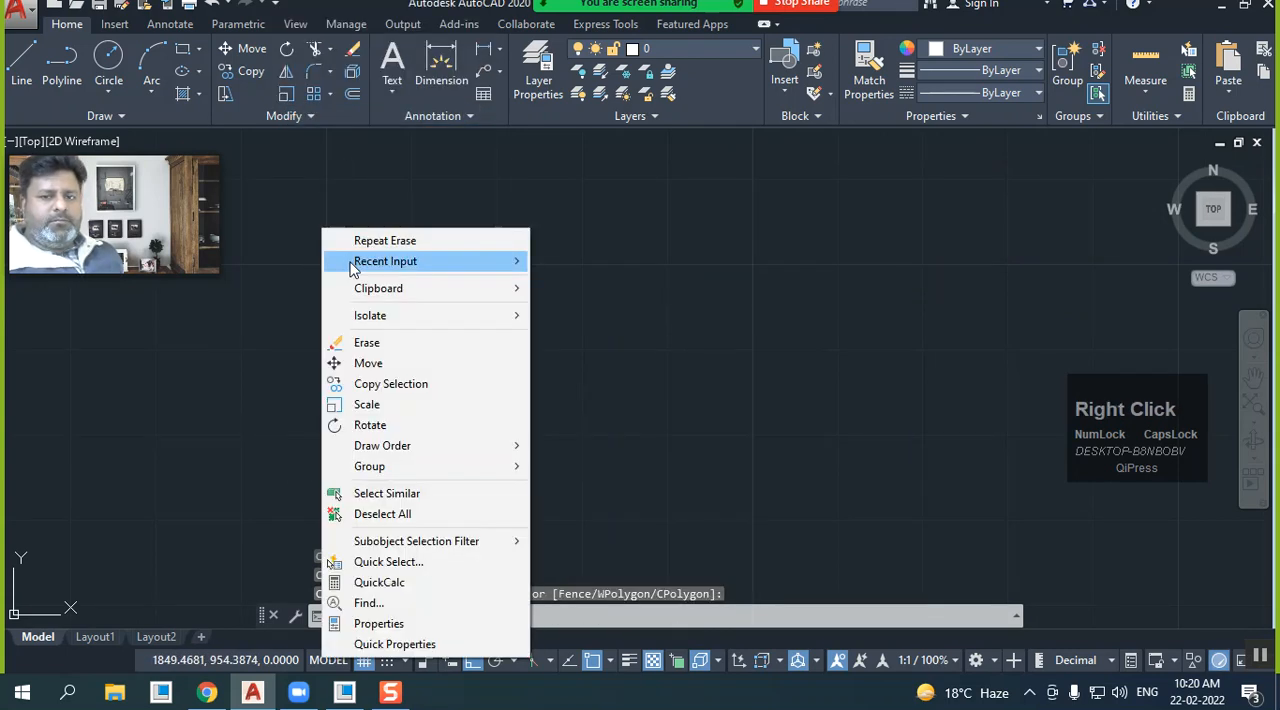
pyautogui.click(366, 342)
# Erase the slanted line and circle at the square's upper-right corner
pyautogui.scroll(5, 372, 300)
pyautogui.moveTo(371, 291); pyautogui.dragTo(391, 316, button='middle')
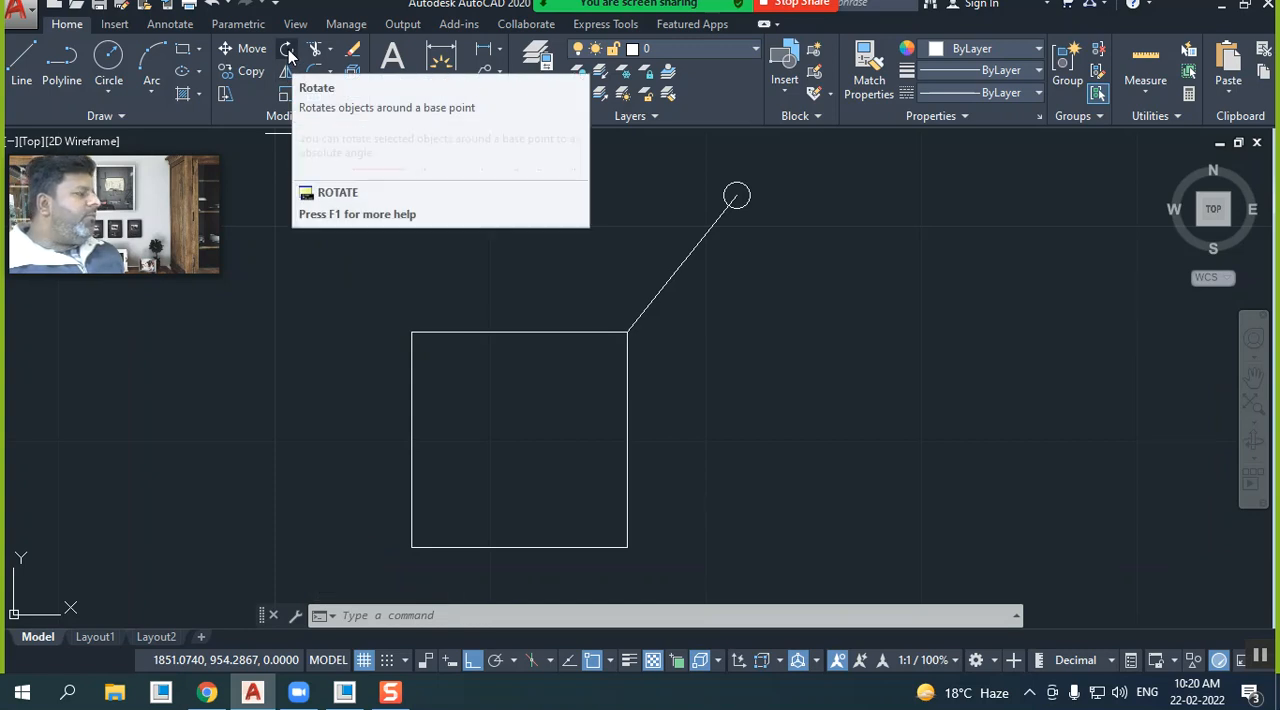
pyautogui.click(786, 249)
pyautogui.click(656, 166)
pyautogui.rightClick(656, 166)
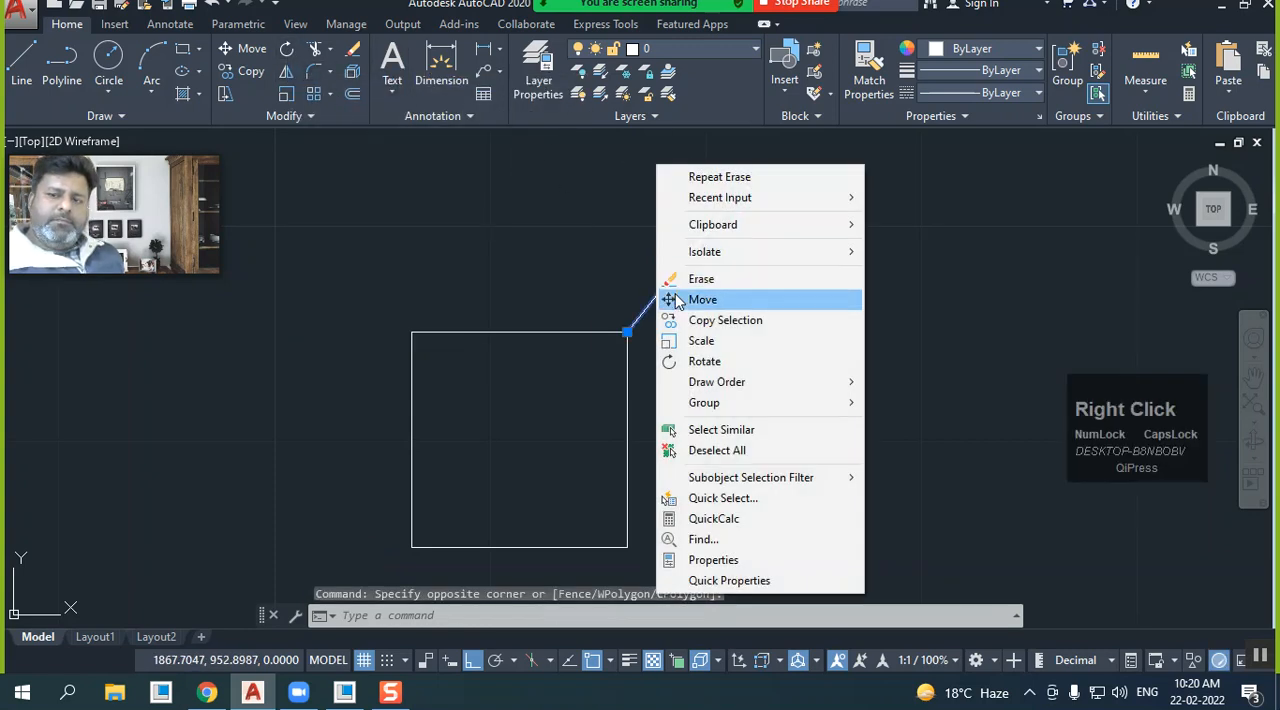
pyautogui.click(700, 279)
# Draw a horizontal line about 8.2 units long extending right from the square's upper-right corner
pyautogui.click(21, 65)
pyautogui.click(627, 332)
pyautogui.click(805, 332)
pyautogui.rightClick(807, 333)
pyautogui.click(812, 341)
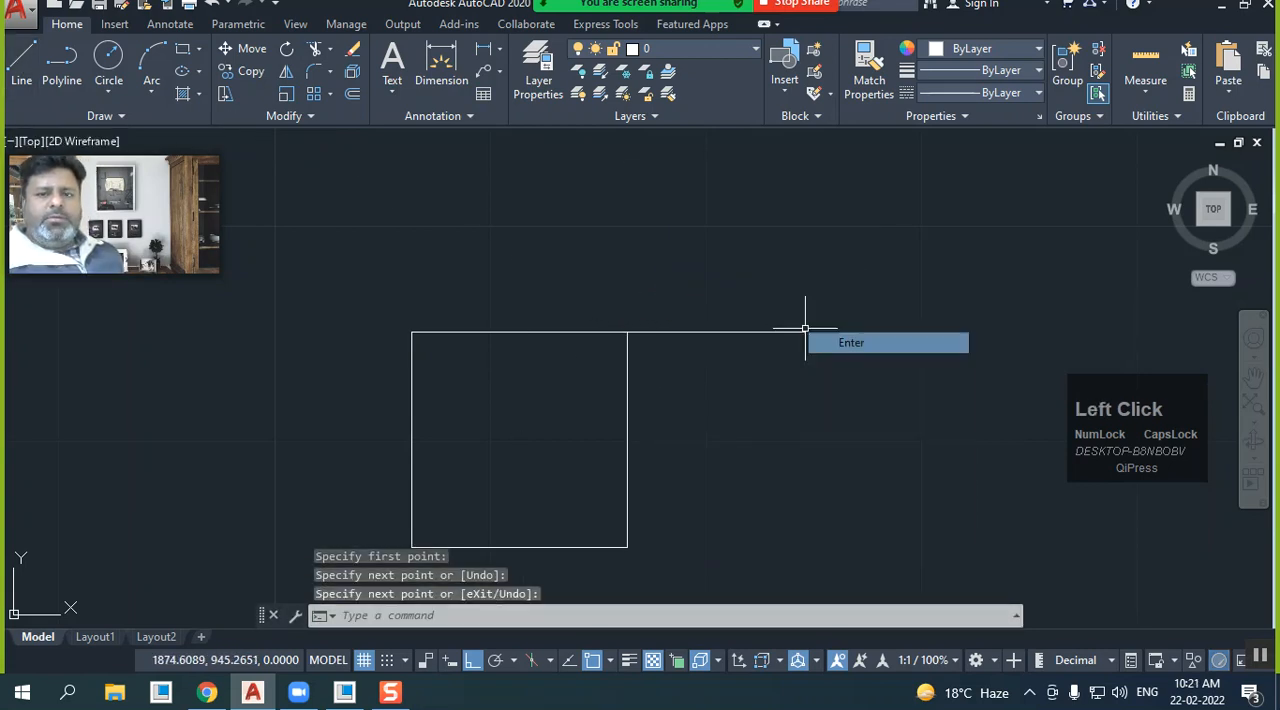
# Draw a small circle centred on the free right end of the horizontal line
pyautogui.click(108, 60)
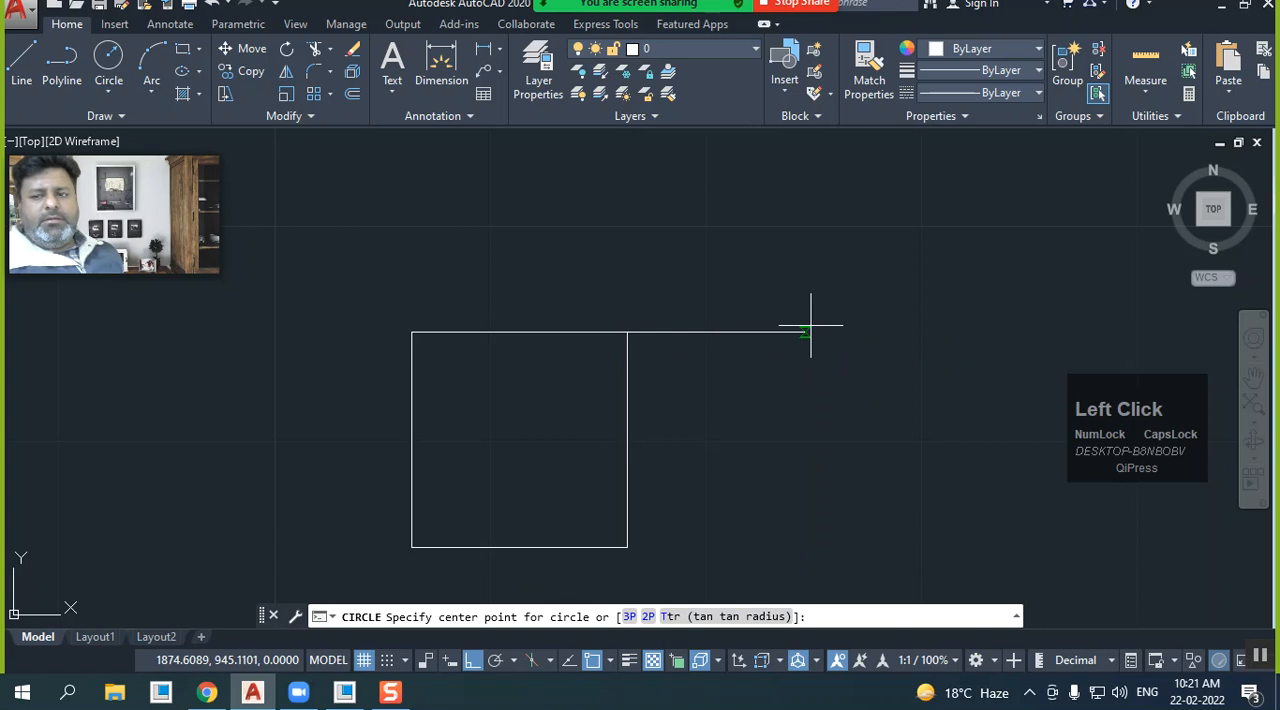
pyautogui.click(811, 324)
pyautogui.click(804, 350)
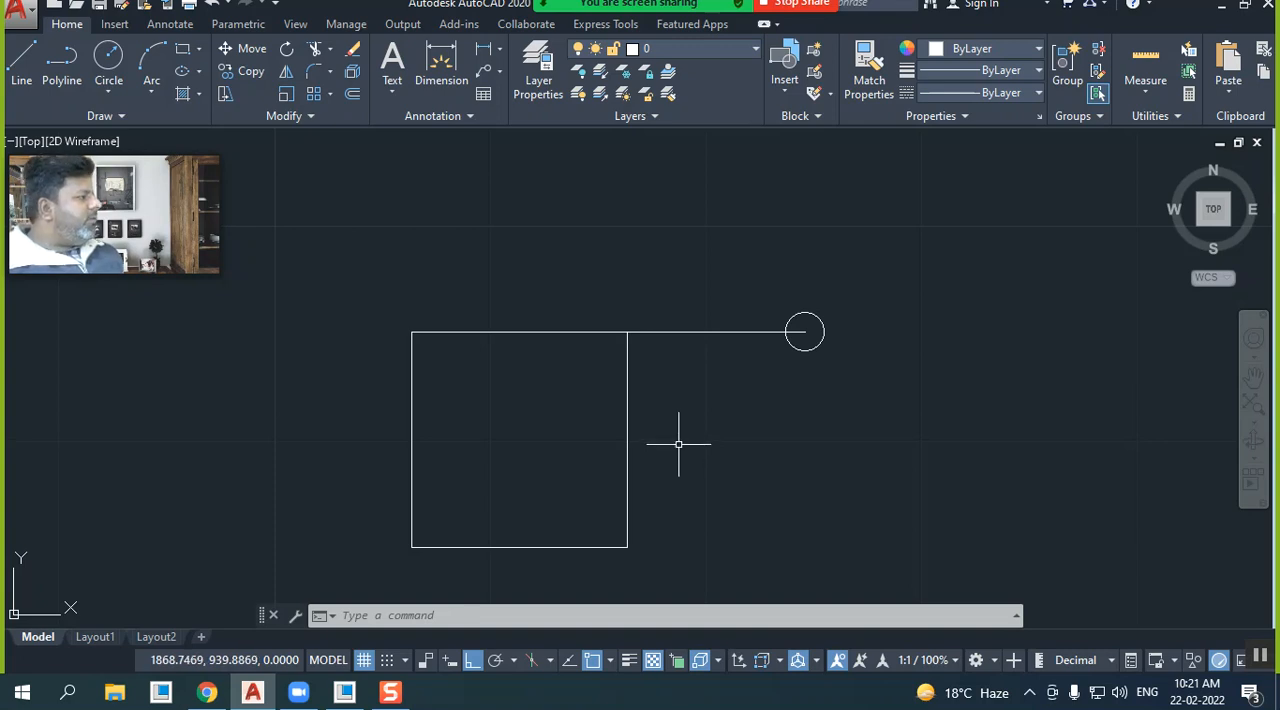
# Rotate the horizontal line and circle by 30 degrees about the square's upper-right corner, with Ortho off
pyautogui.click(286, 52)
pyautogui.click(853, 387)
pyautogui.click(705, 281)
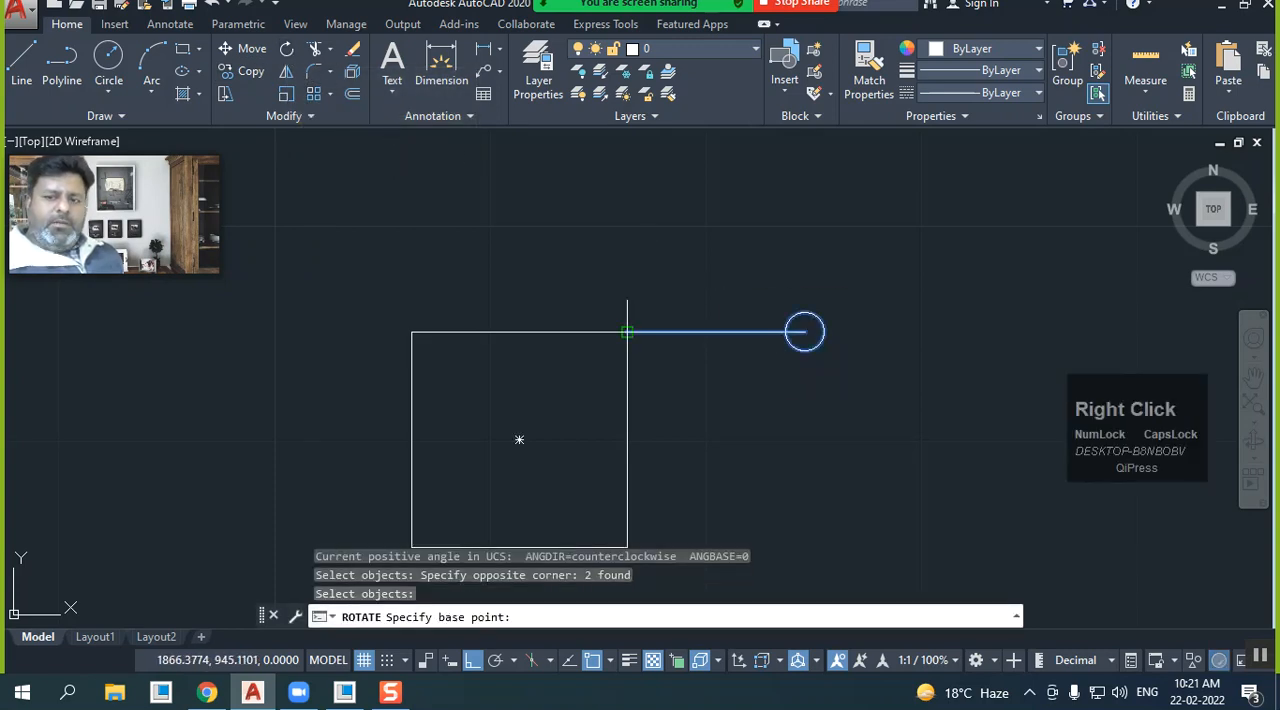
pyautogui.click(627, 331)
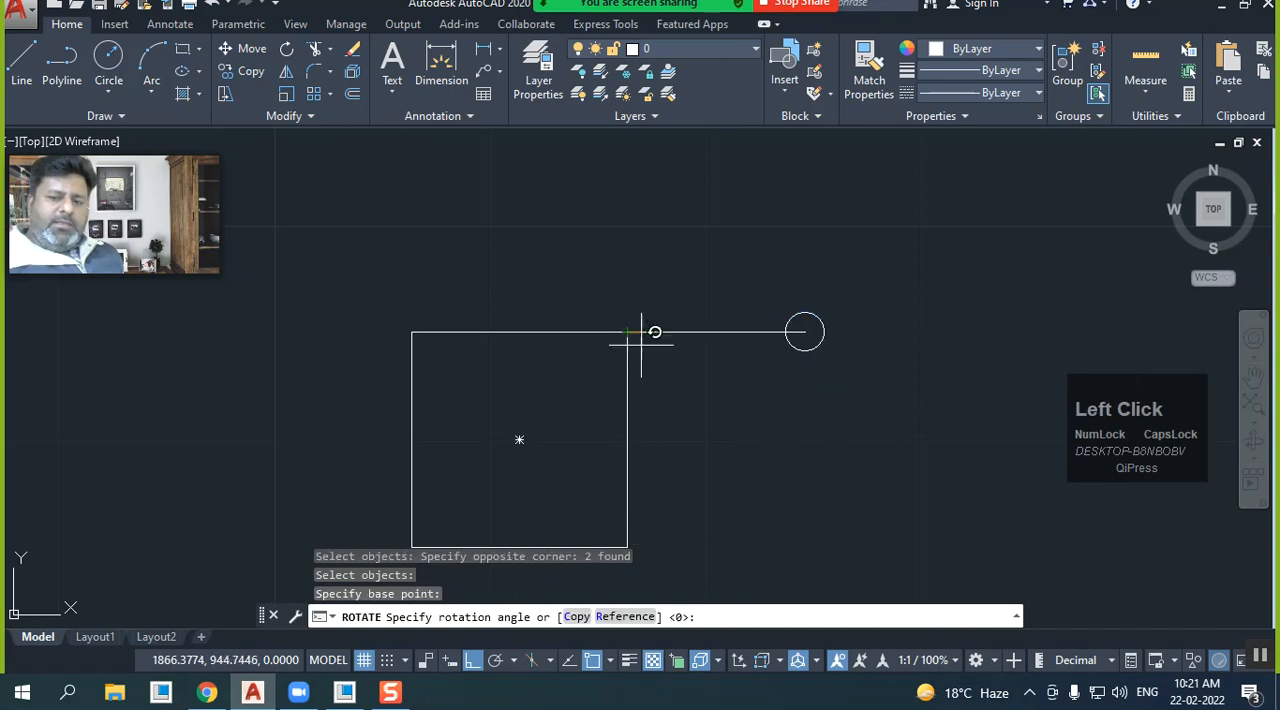
pyautogui.click(471, 662)
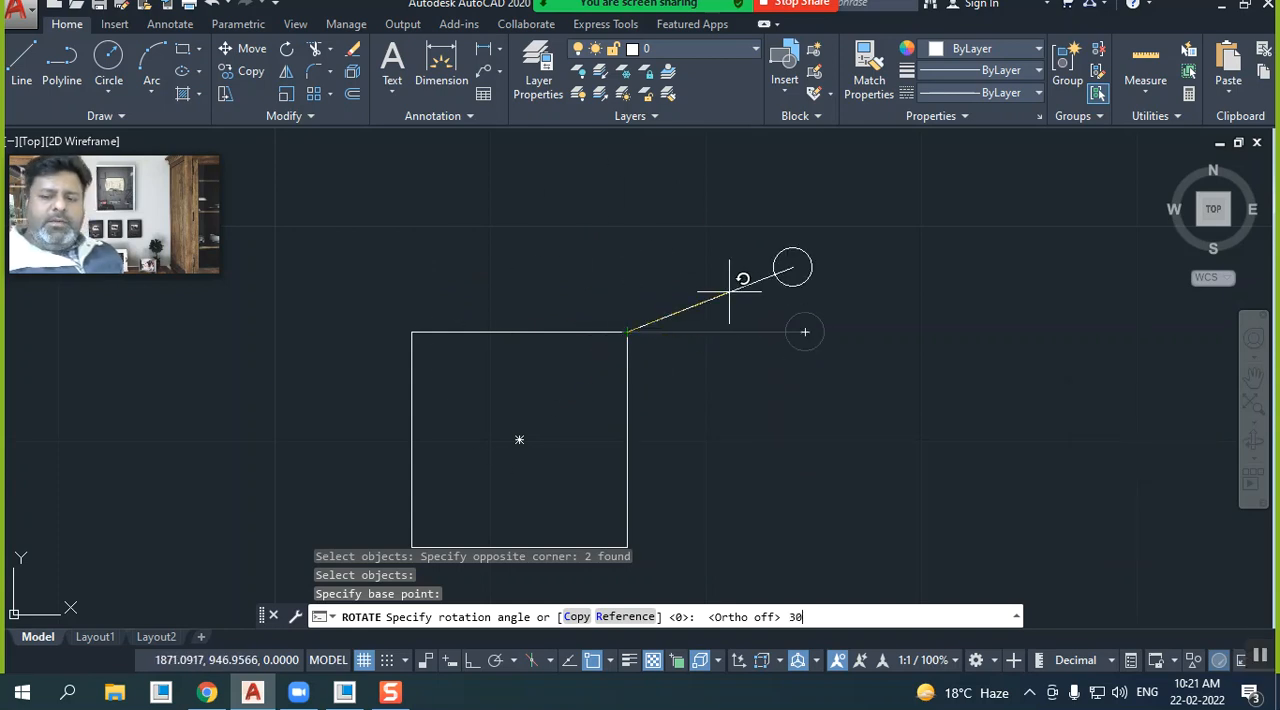
pyautogui.press('Return')
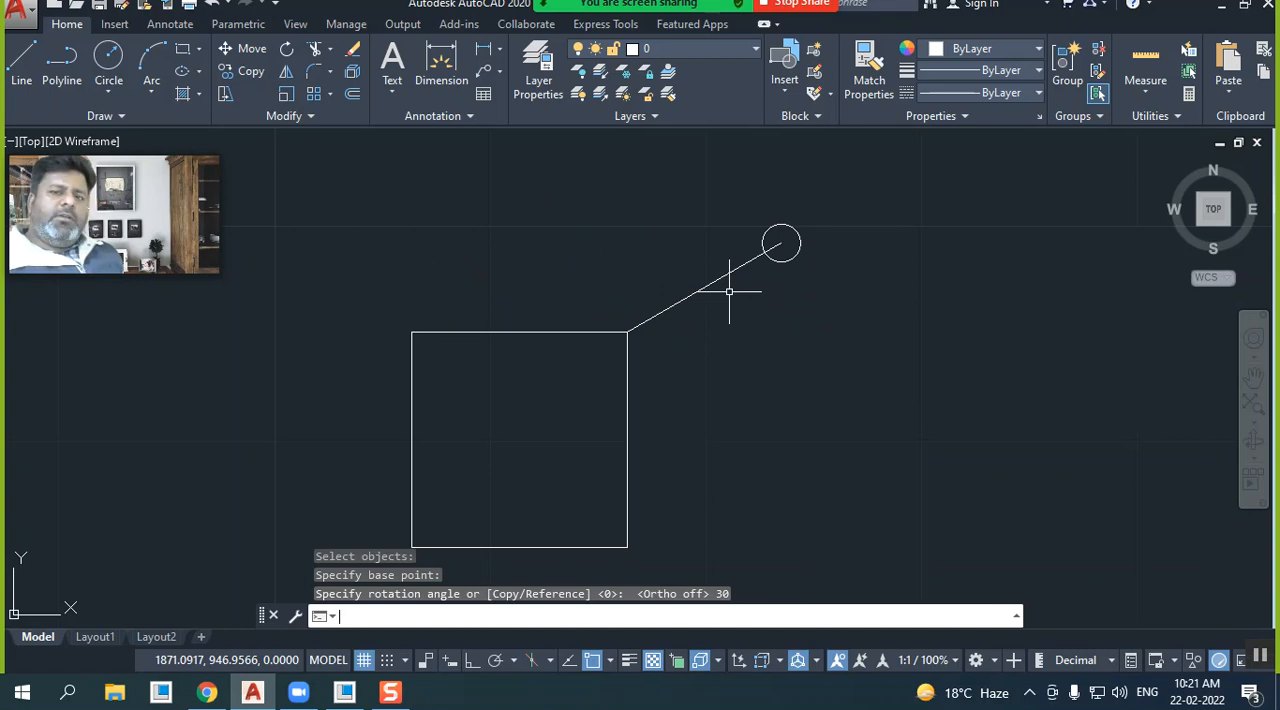
# Rotate the slanted line and circle by 30 degrees about the square's upper-right corner
pyautogui.click(287, 48)
pyautogui.click(786, 271)
pyautogui.click(669, 217)
pyautogui.rightClick(662, 226)
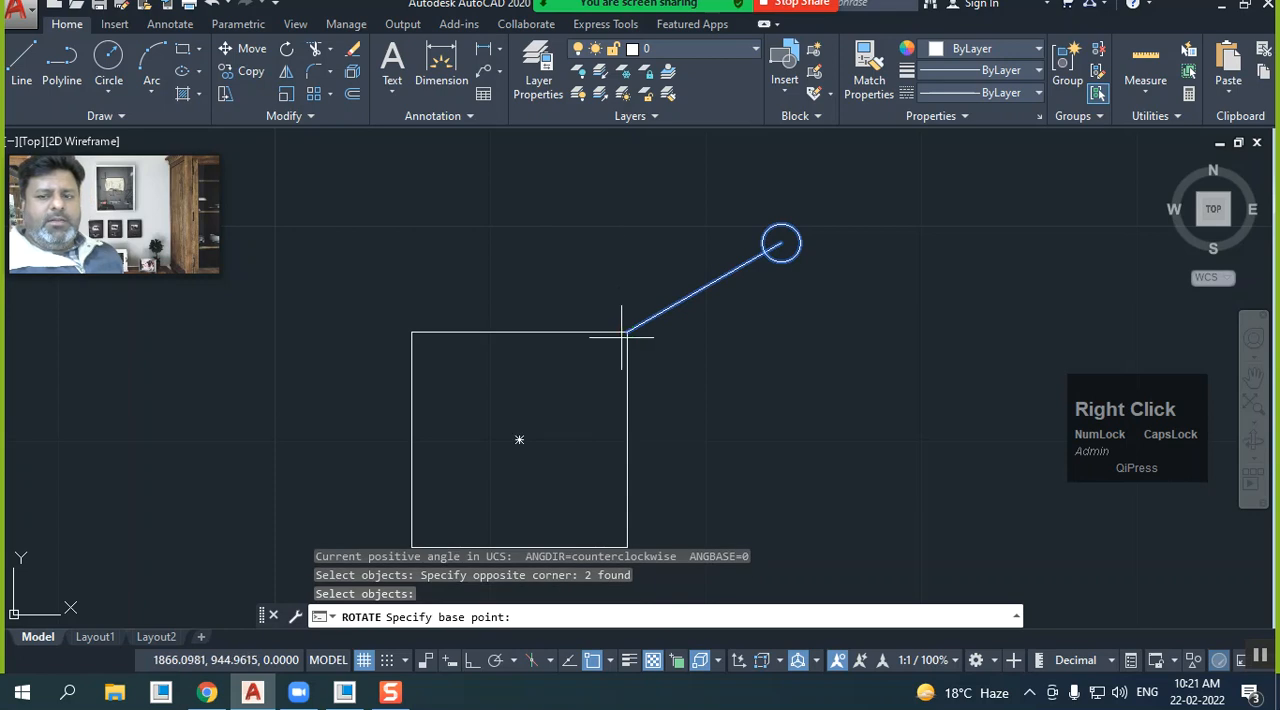
pyautogui.click(627, 331)
pyautogui.write('3')
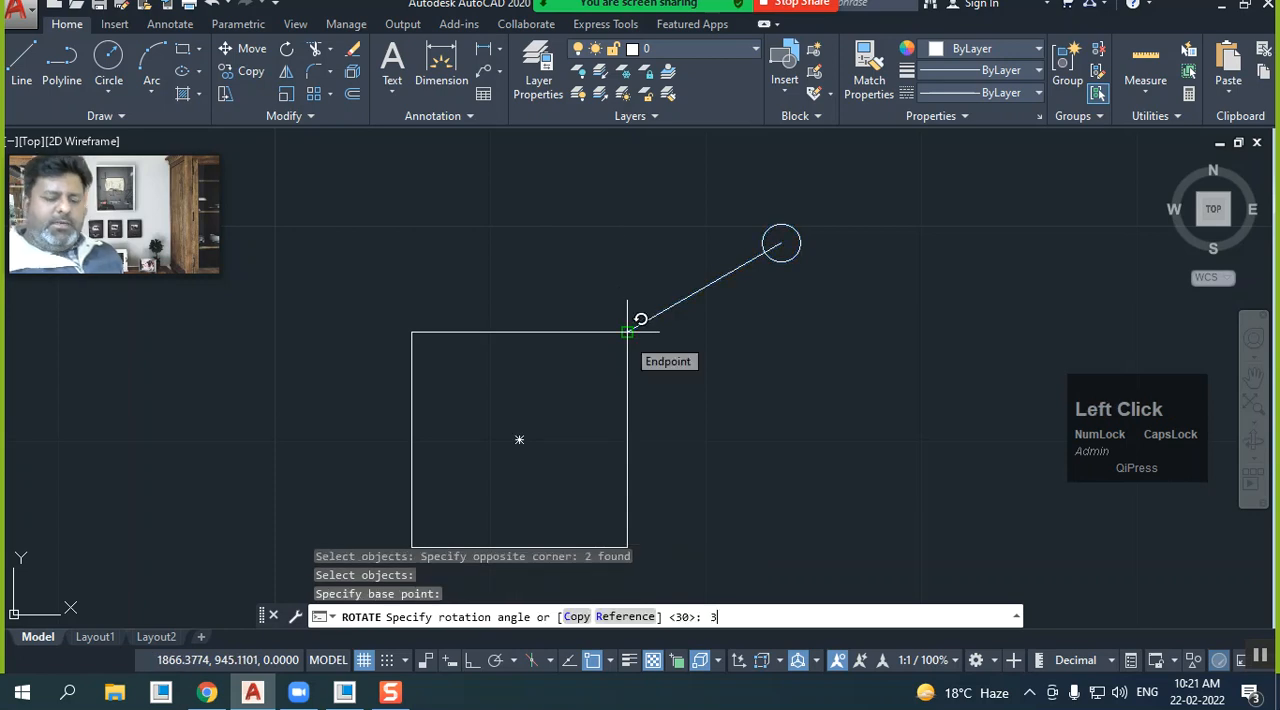
pyautogui.write('0')
pyautogui.press('Return')
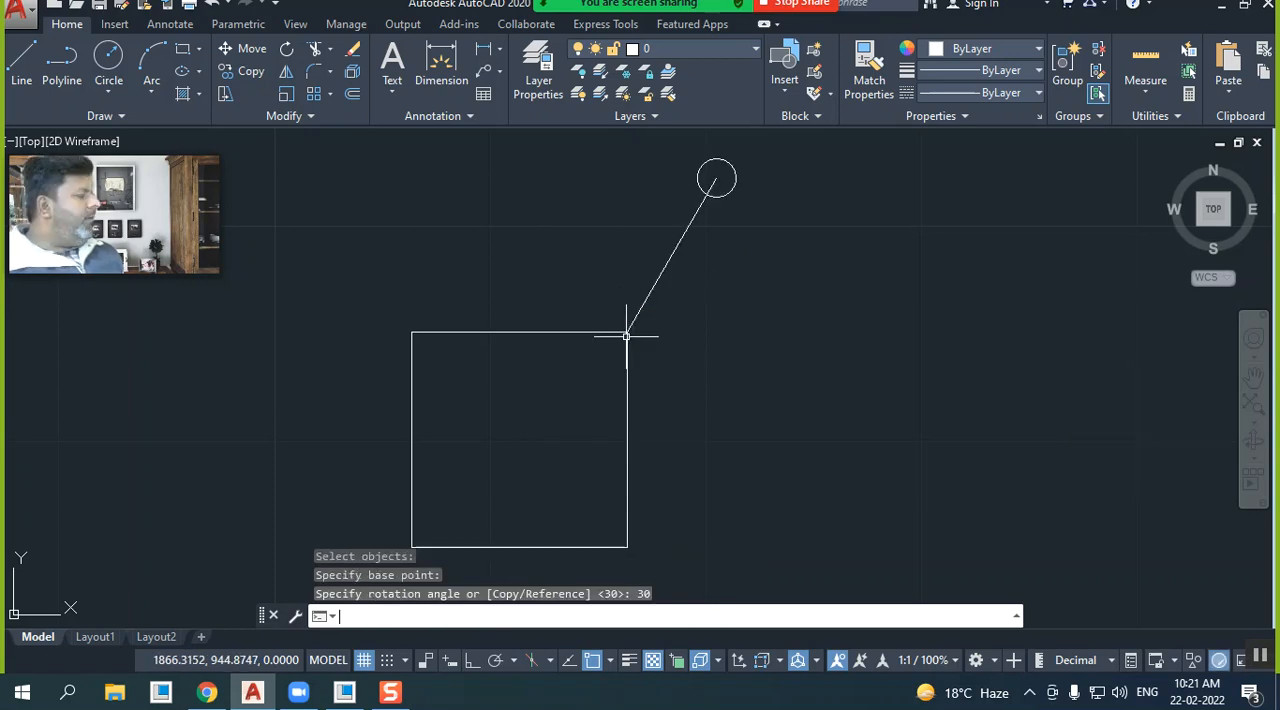
# Rotate the slanted line and circle by -30 degrees about the square's upper-right corner
pyautogui.click(286, 48)
pyautogui.click(869, 298)
pyautogui.click(674, 186)
pyautogui.rightClick(627, 166)
pyautogui.click(627, 331)
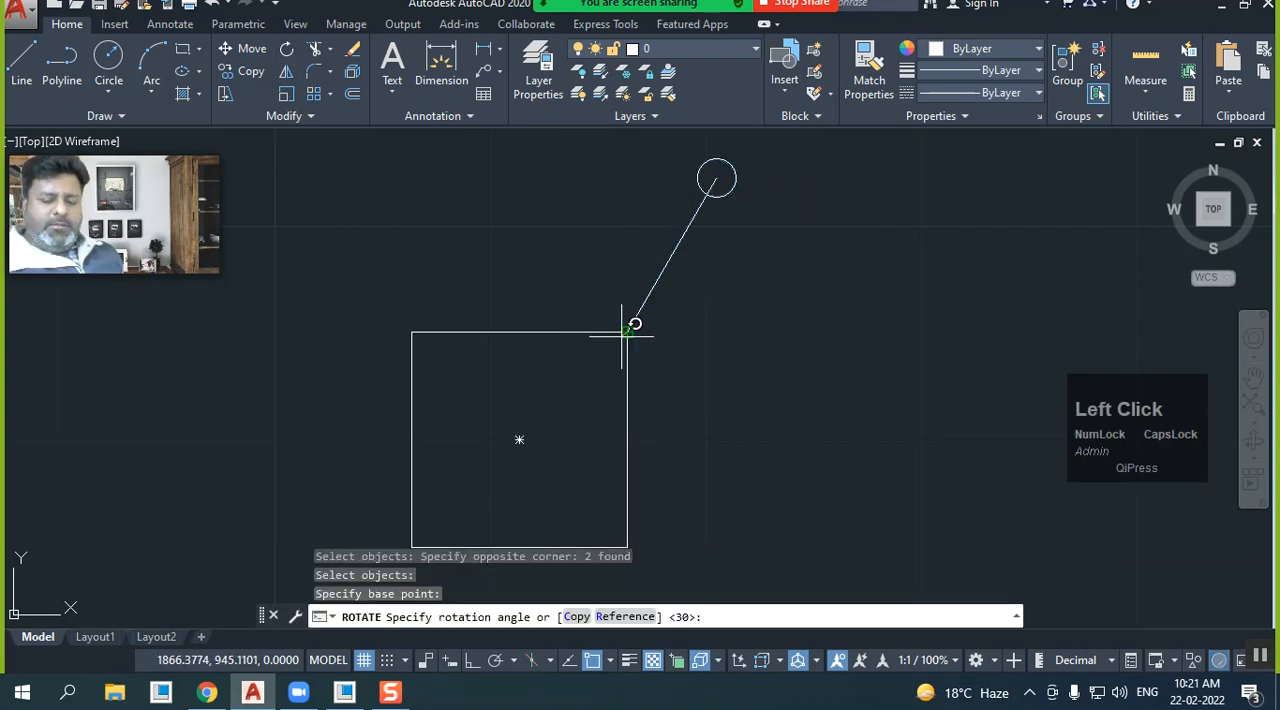
pyautogui.write('-30')
pyautogui.press('Return')
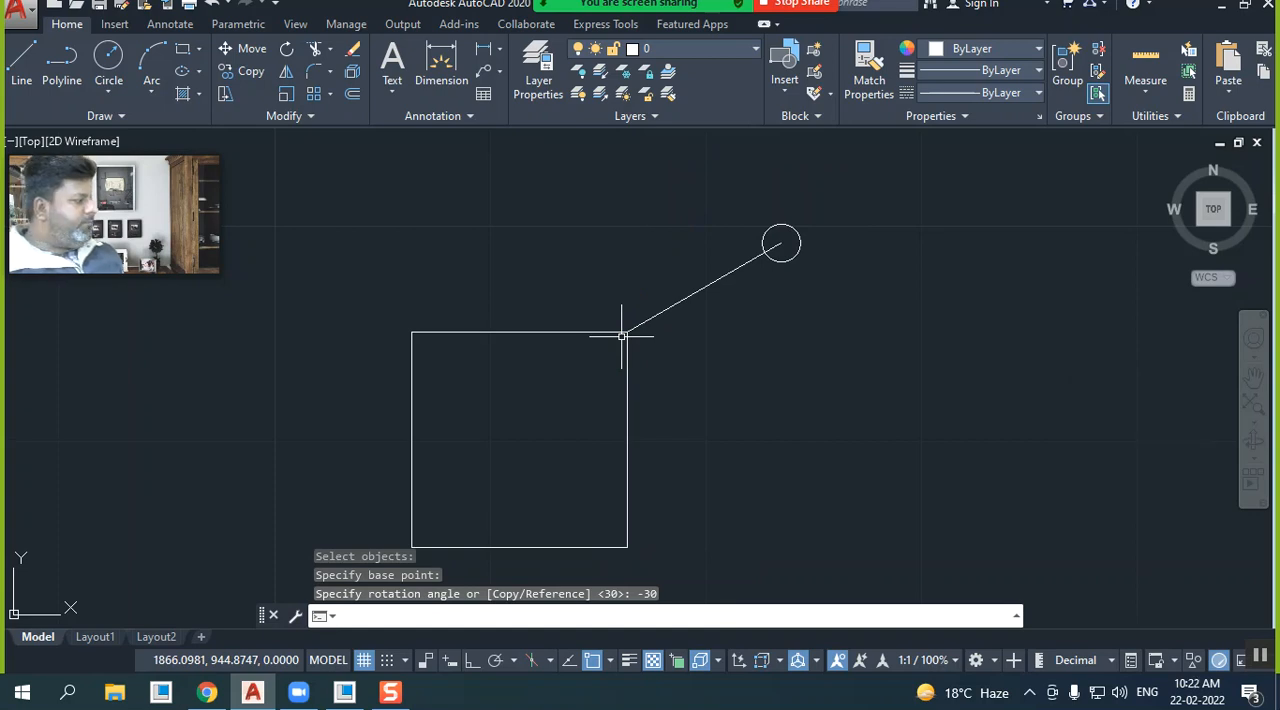
# Rotate a copy of the slanted line and circle by 30 degrees about the square's upper-right corner, using the Copy option
pyautogui.click(291, 58)
pyautogui.click(820, 317)
pyautogui.click(691, 223)
pyautogui.rightClick(646, 323)
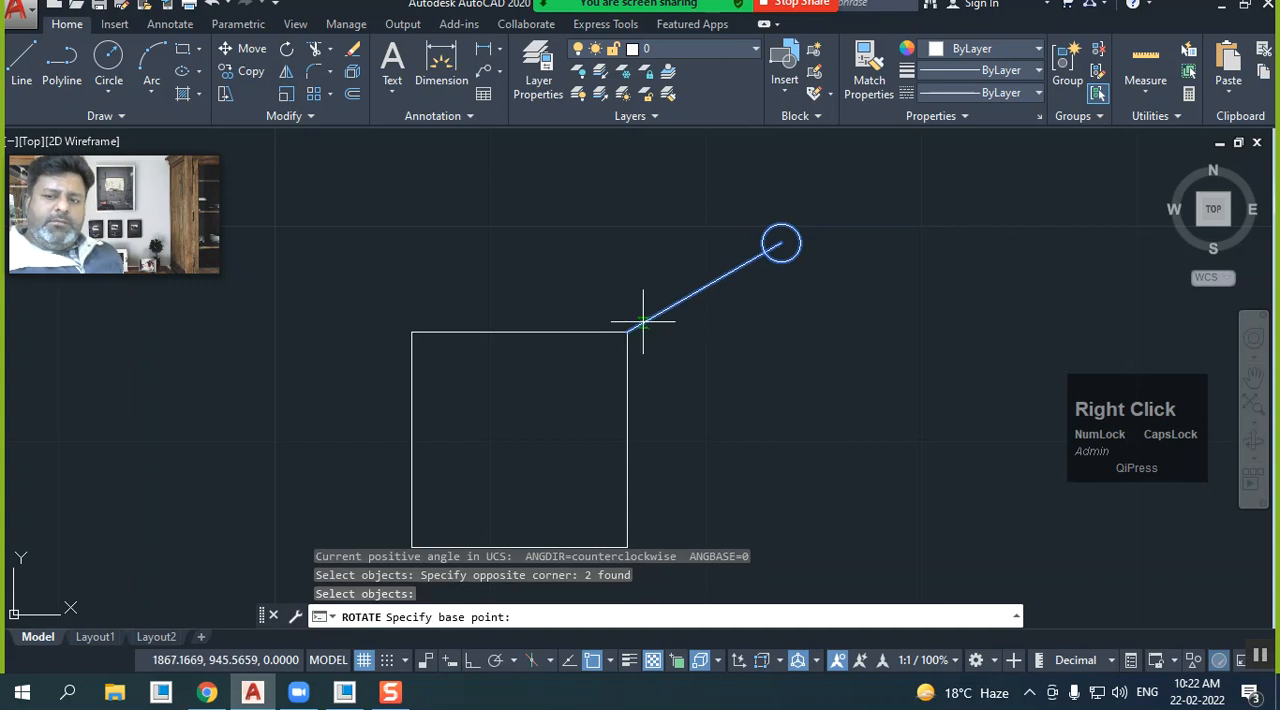
pyautogui.click(627, 332)
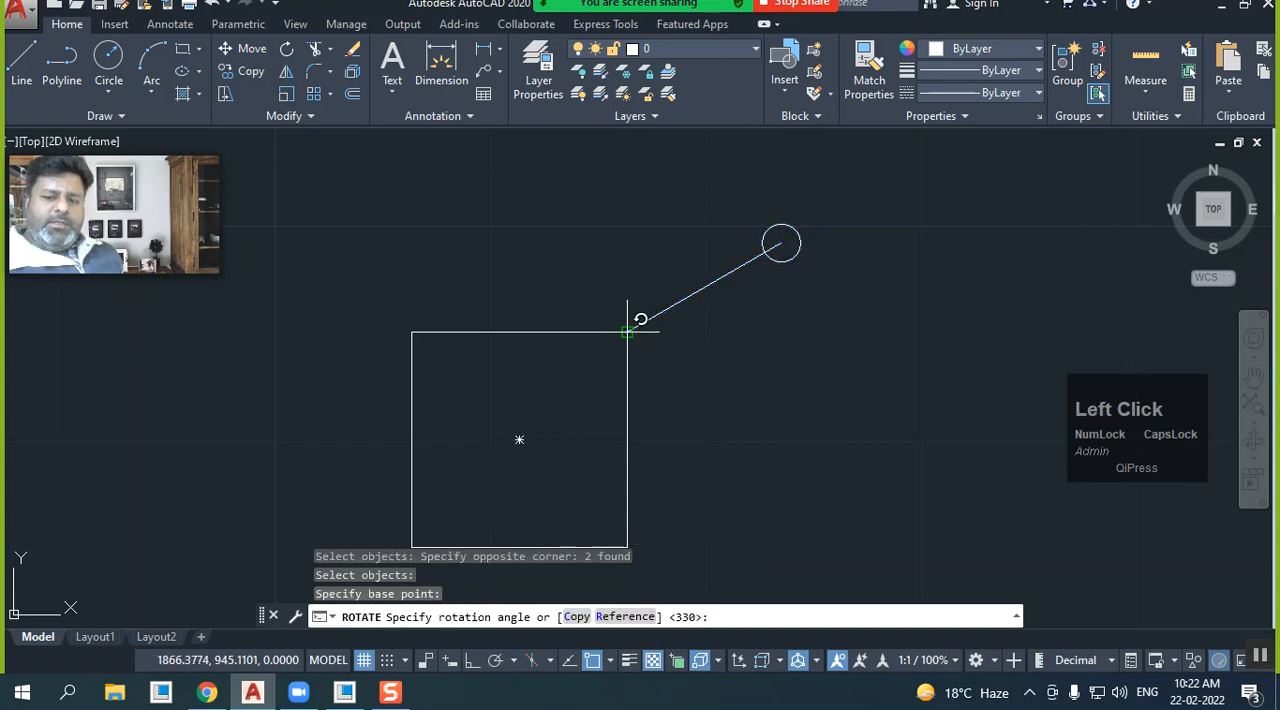
pyautogui.click(577, 617)
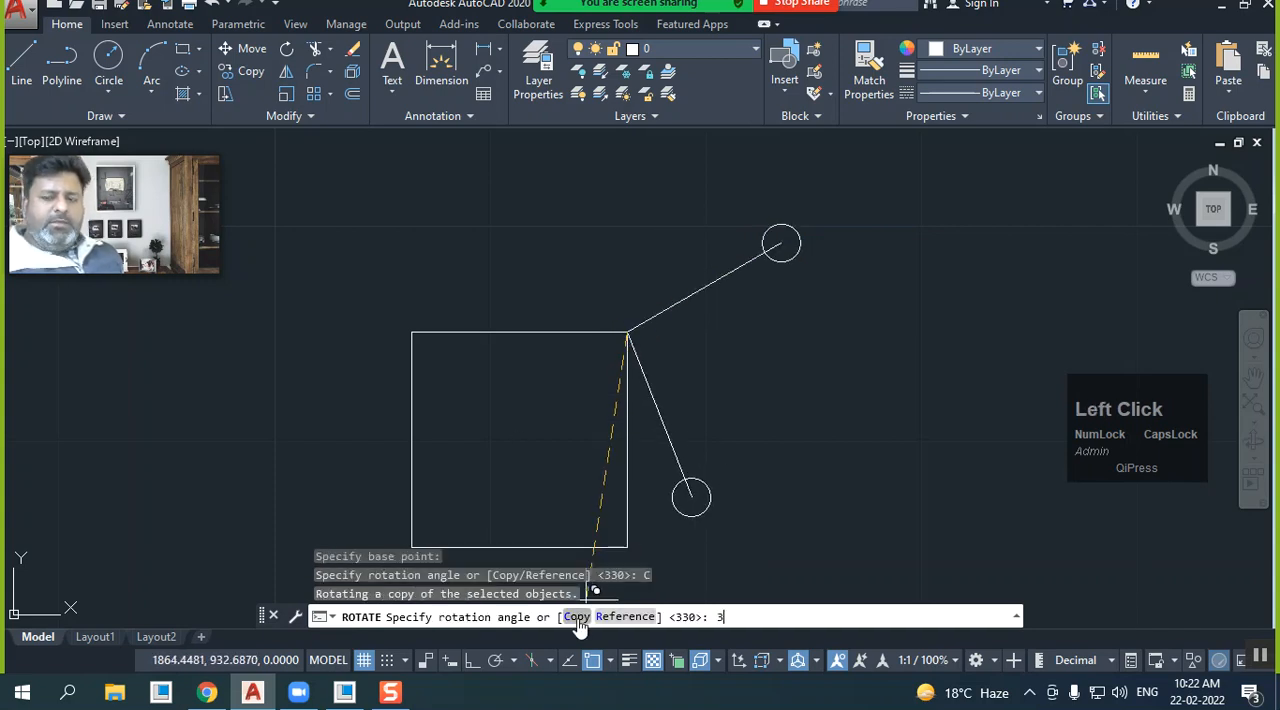
pyautogui.press('Return')
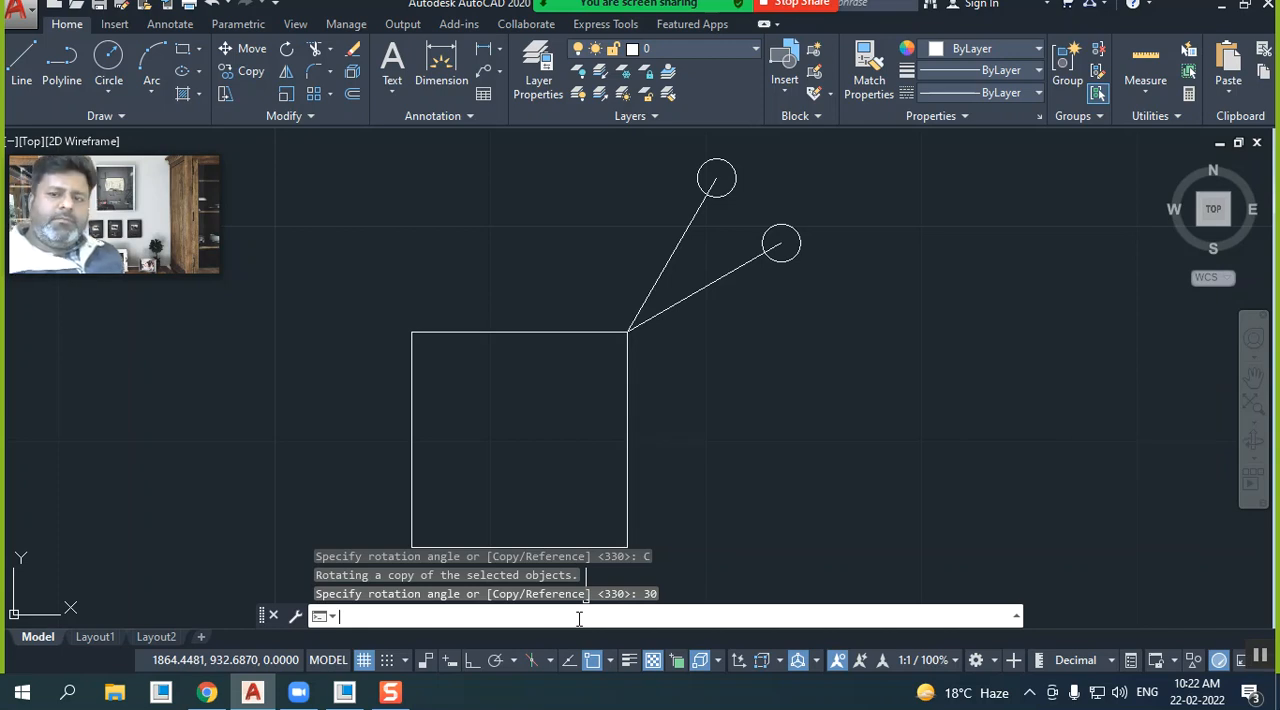
# Rotate a copy of the steeper line and its circle by 60 degrees about the square's upper-right corner
pyautogui.click(287, 49)
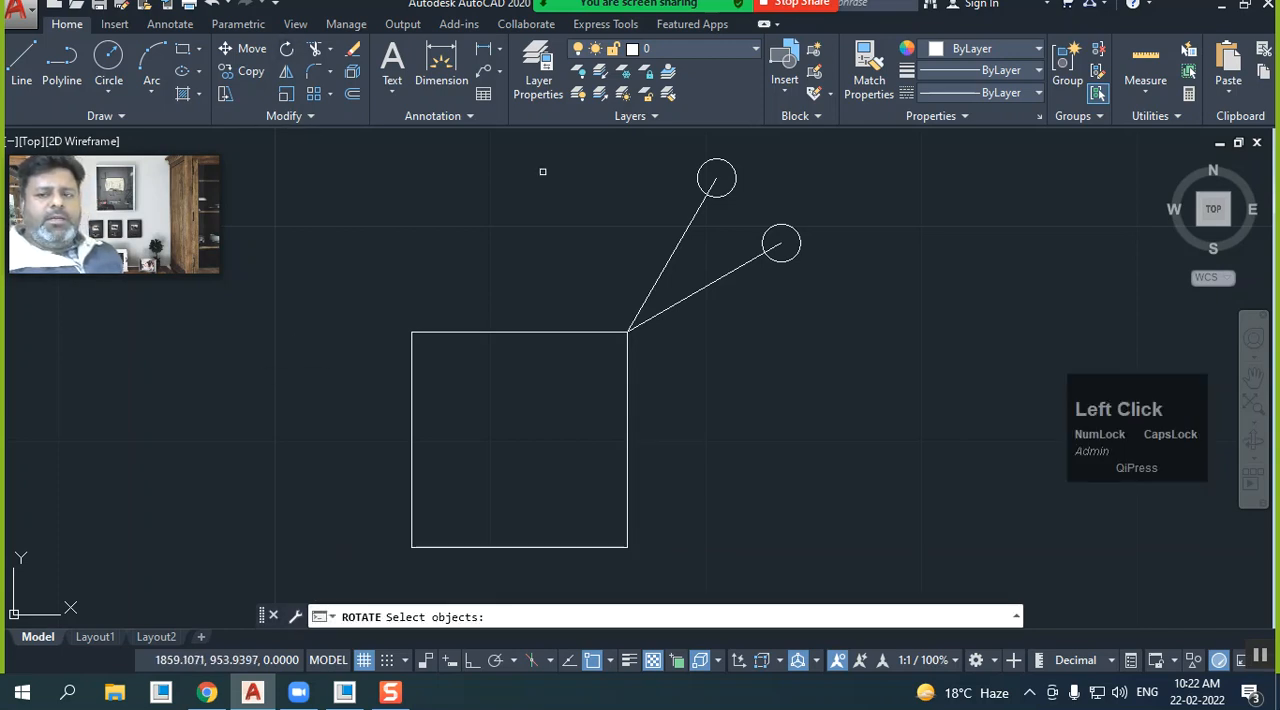
pyautogui.click(714, 221)
pyautogui.click(597, 180)
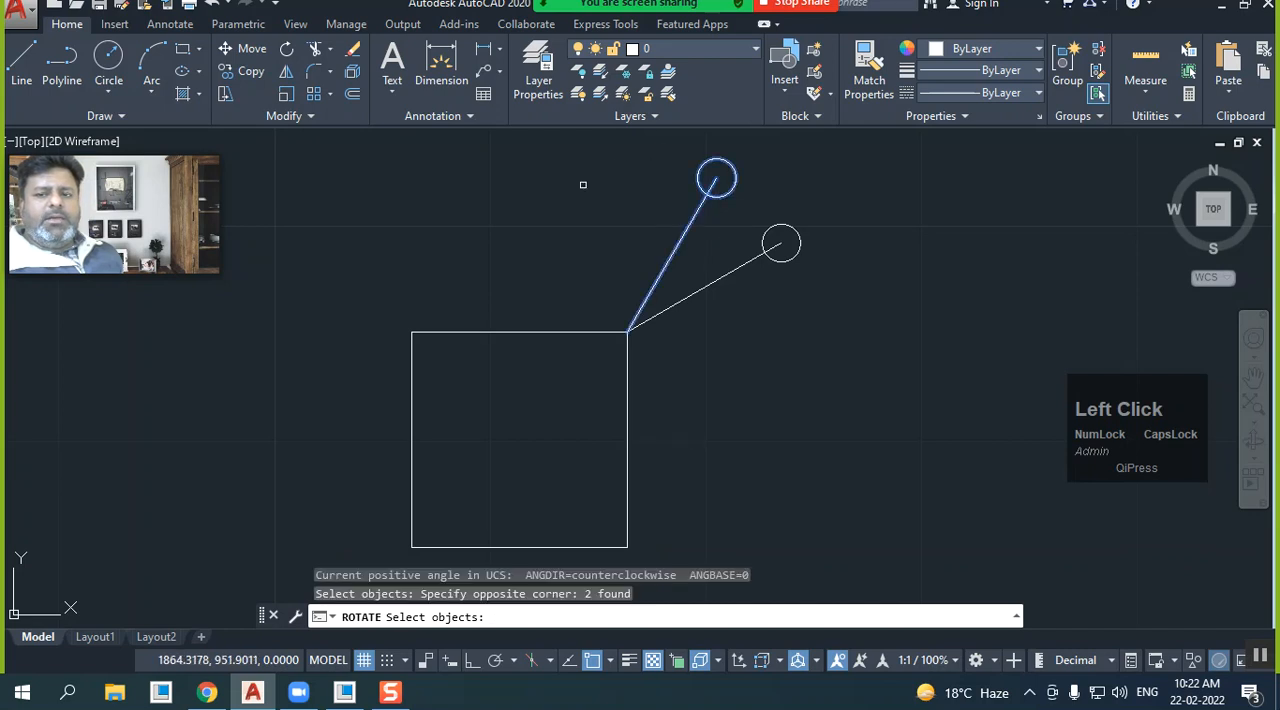
pyautogui.rightClick(590, 195)
pyautogui.click(625, 330)
pyautogui.click(627, 330)
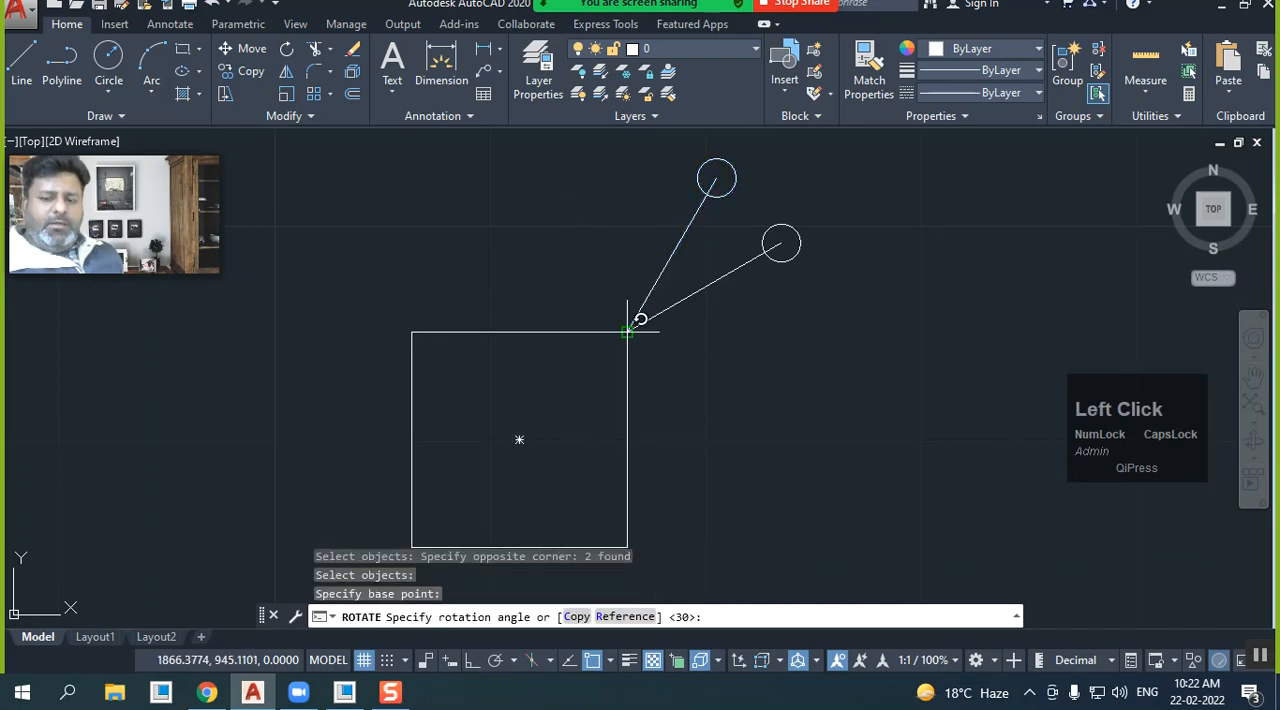
pyautogui.write('60')
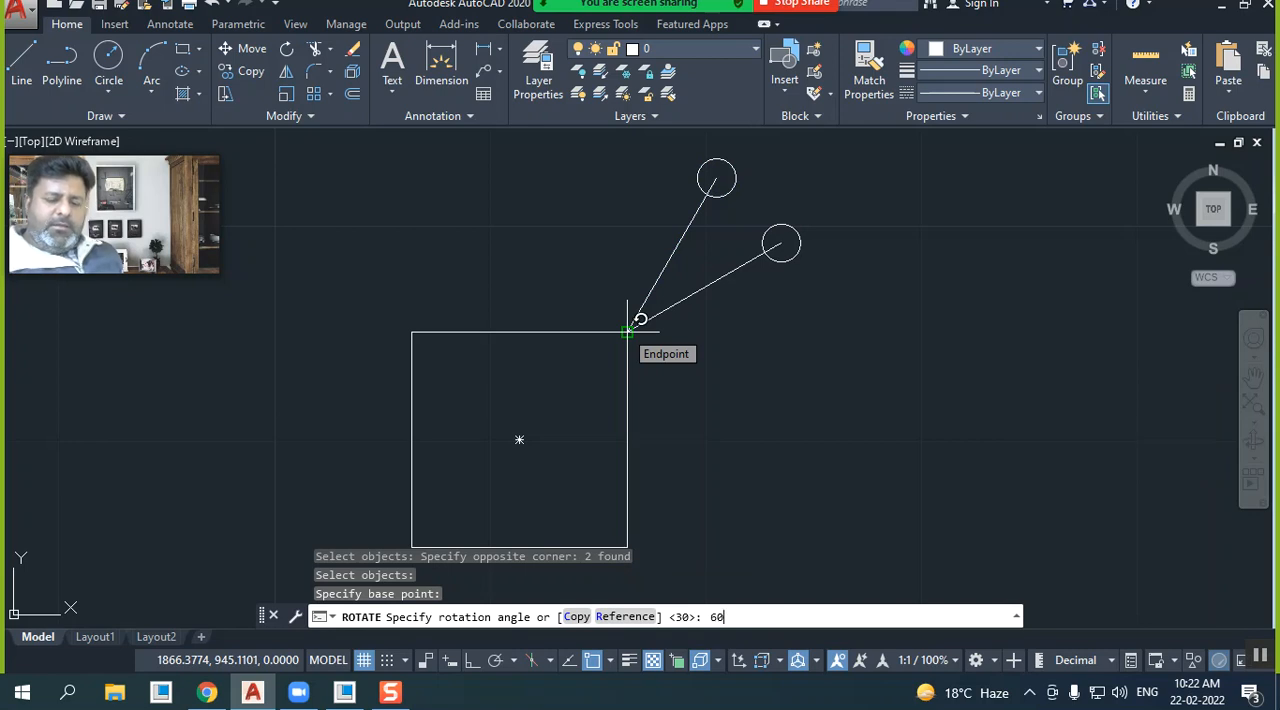
pyautogui.click(576, 618)
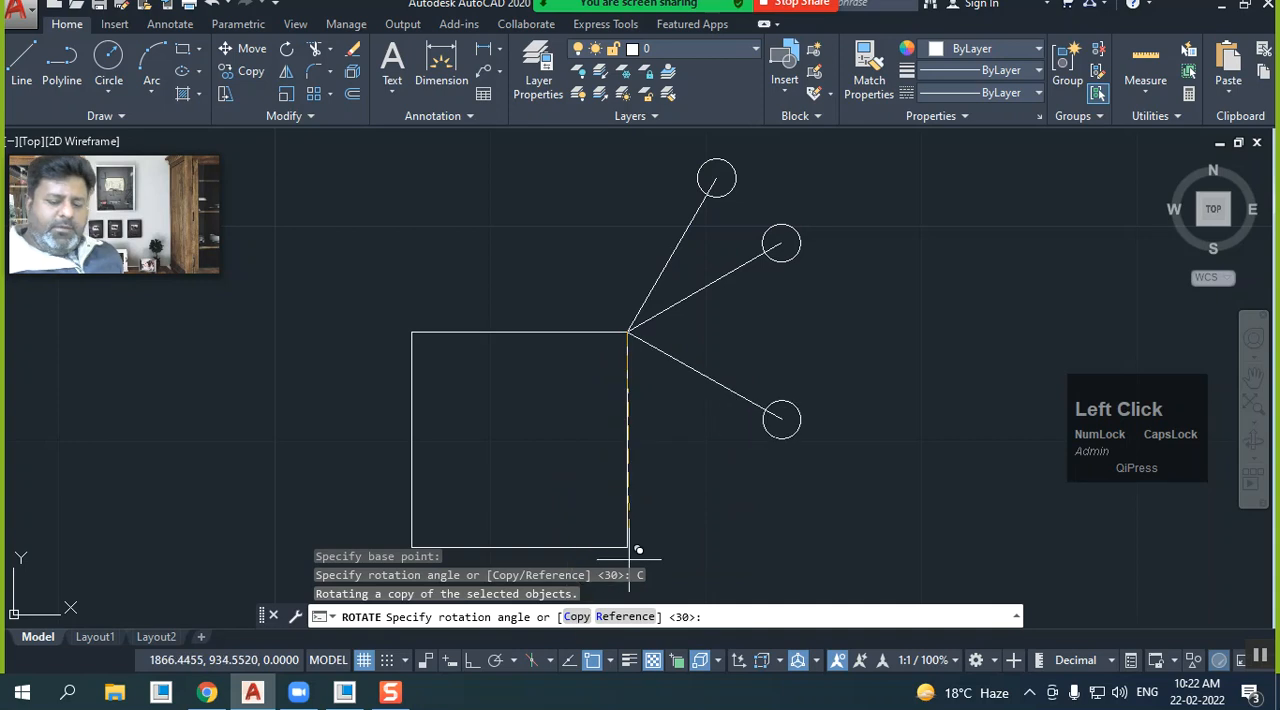
pyautogui.press('Return')
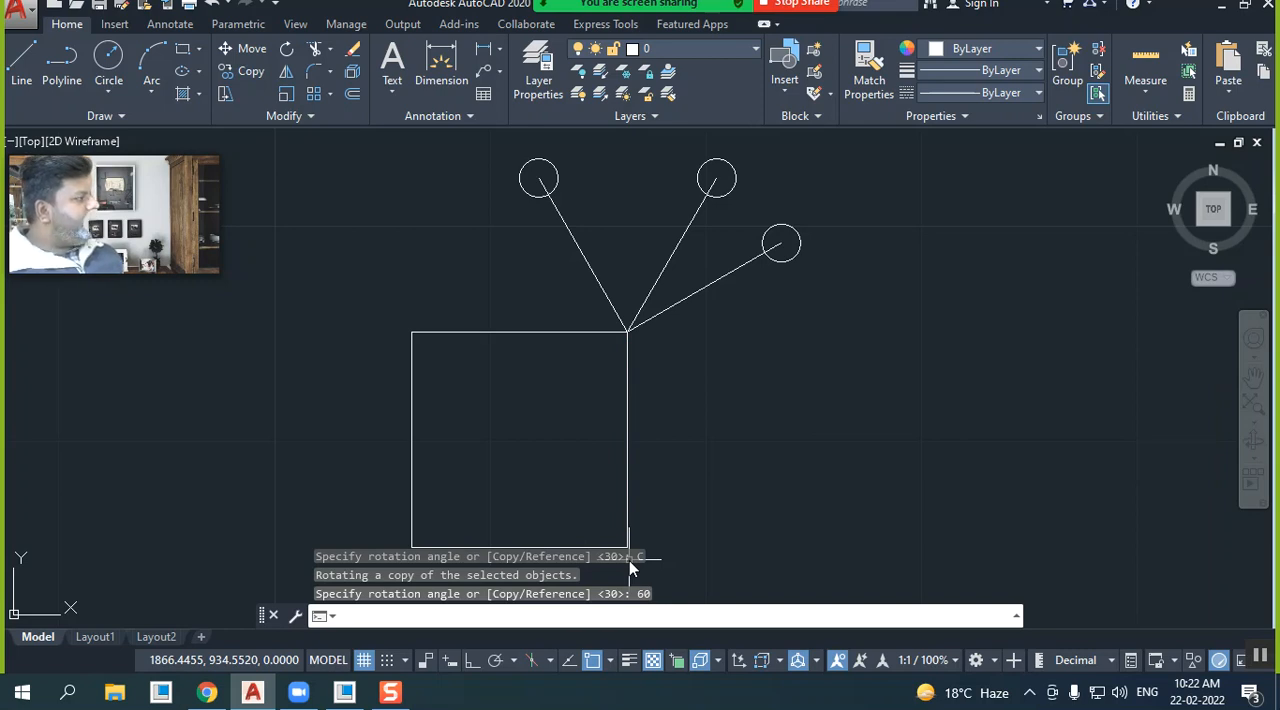
# Rotate the whole figure about the square's lower-left corner using its upper-right corner as the picked angle point, and undo the rotation
pyautogui.scroll(-2, 585, 265)
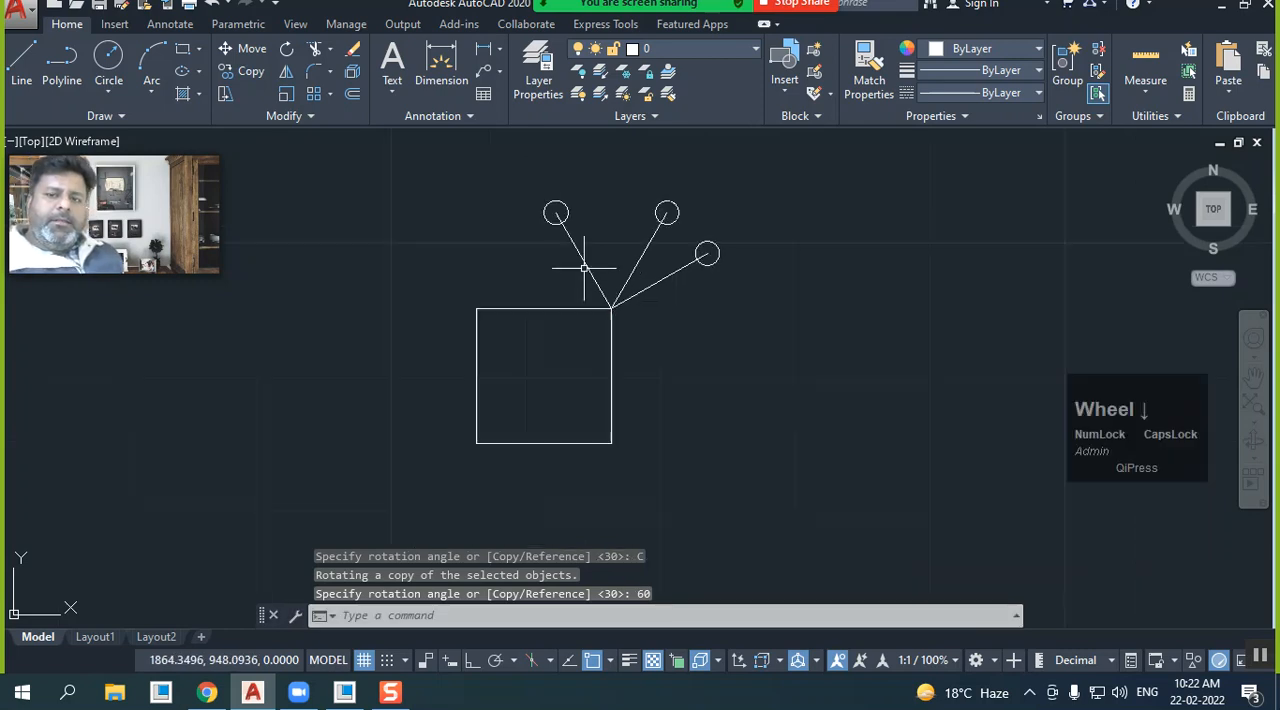
pyautogui.click(286, 49)
pyautogui.click(714, 482)
pyautogui.click(443, 186)
pyautogui.rightClick(434, 258)
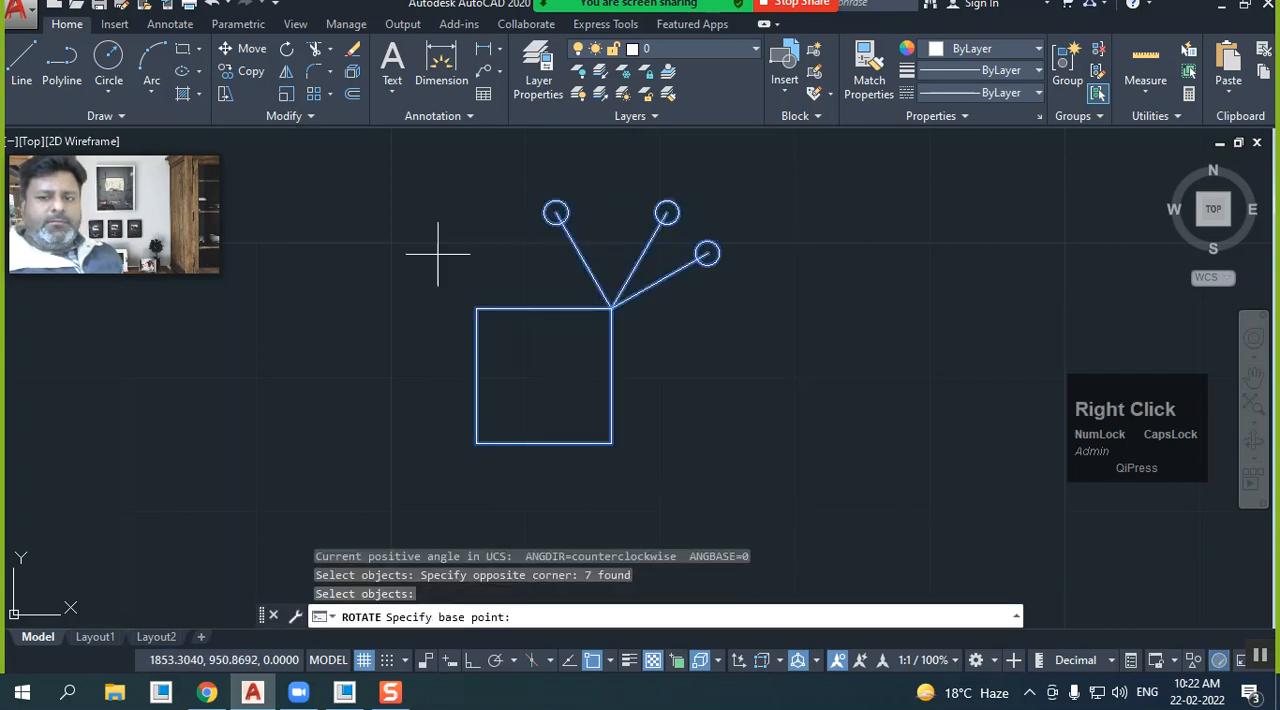
pyautogui.click(476, 443)
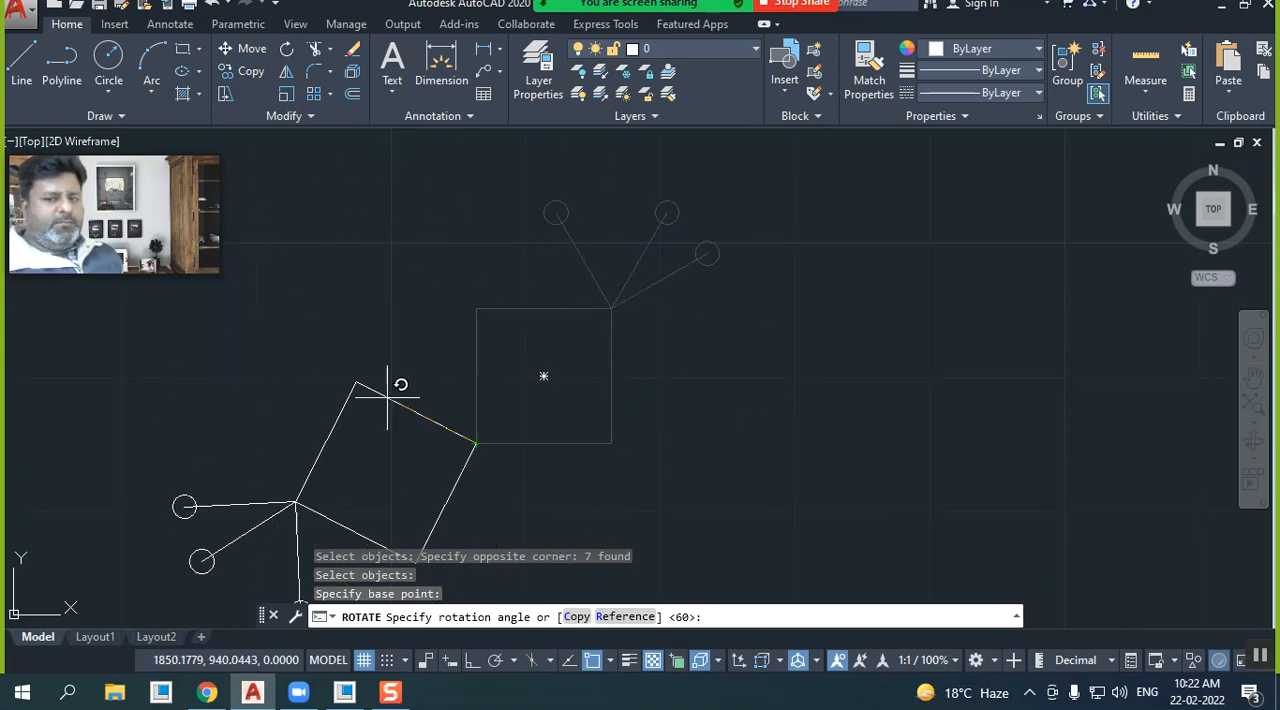
pyautogui.click(604, 310)
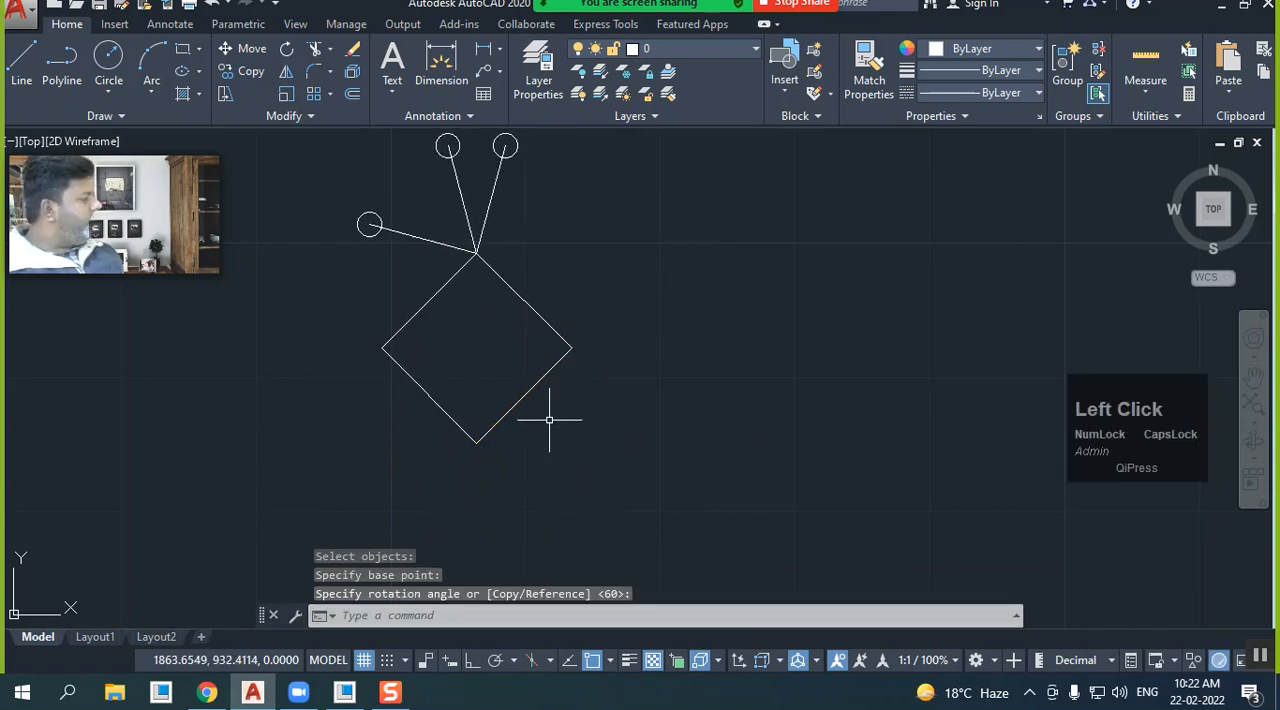
pyautogui.click(212, 4)
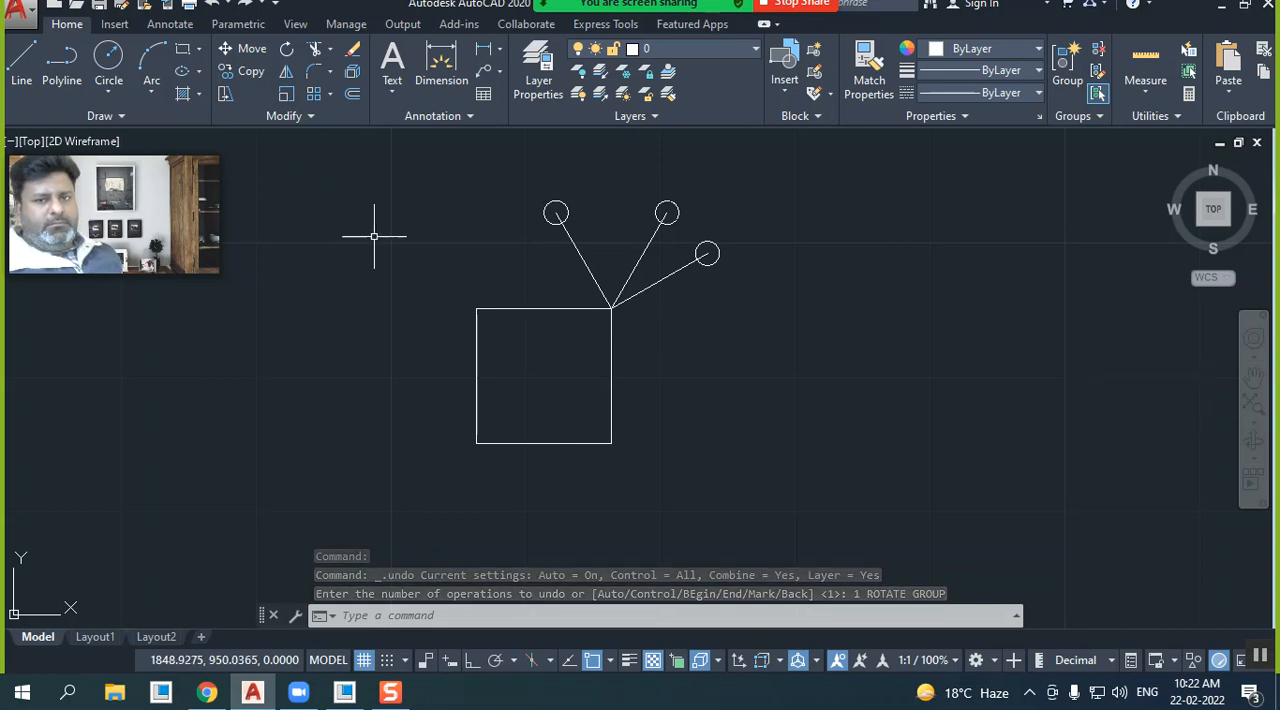
# Draw a horizontal line about 18.9 units long extending right from the square's lower-right corner
pyautogui.click(22, 62)
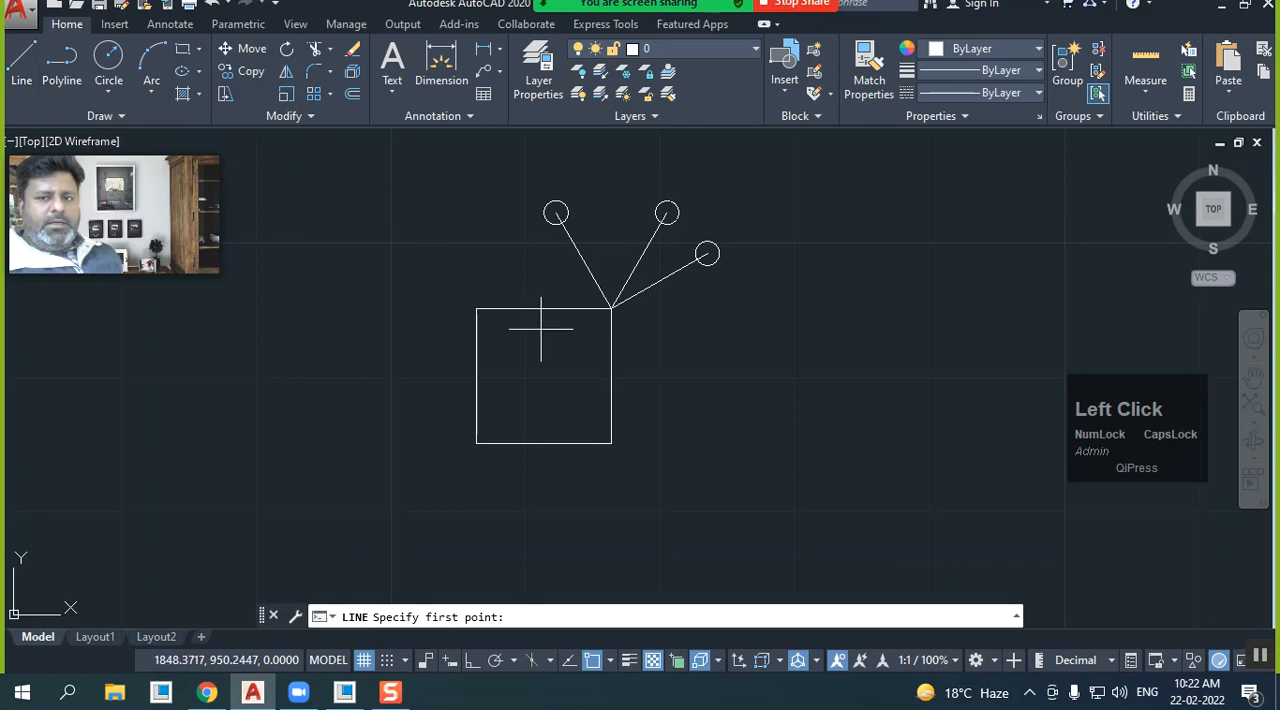
pyautogui.click(613, 444)
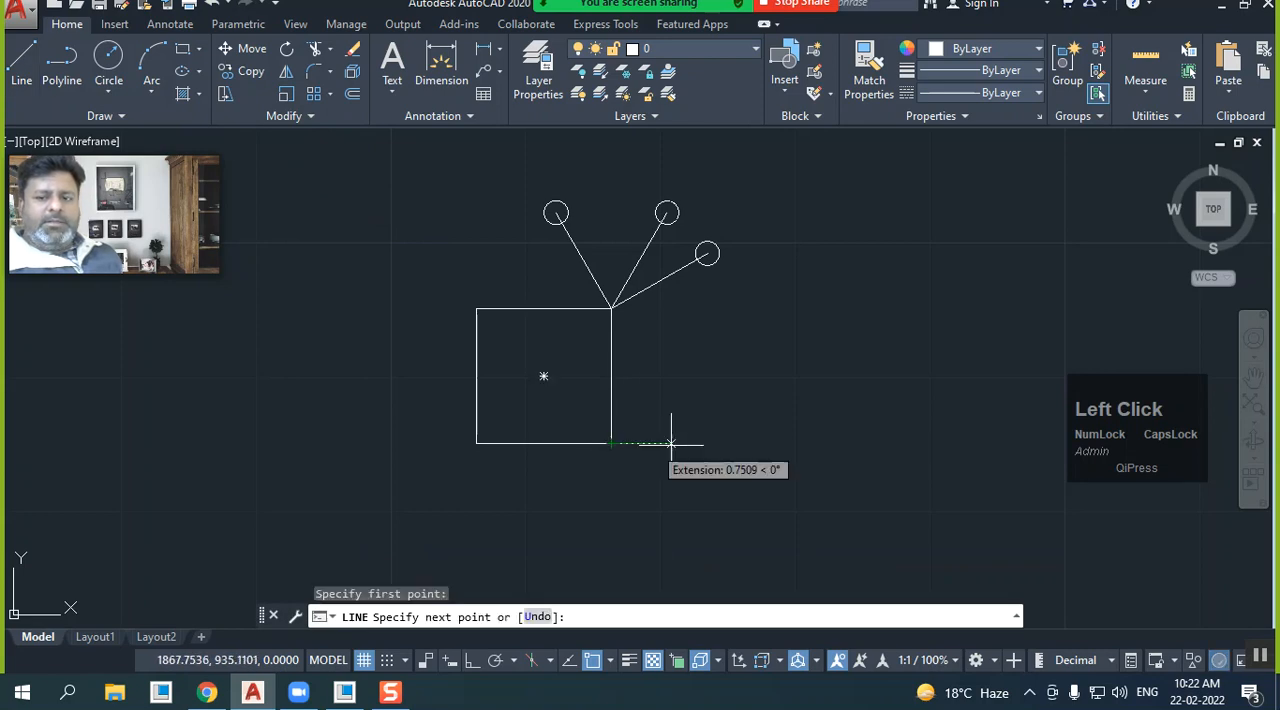
pyautogui.click(909, 441)
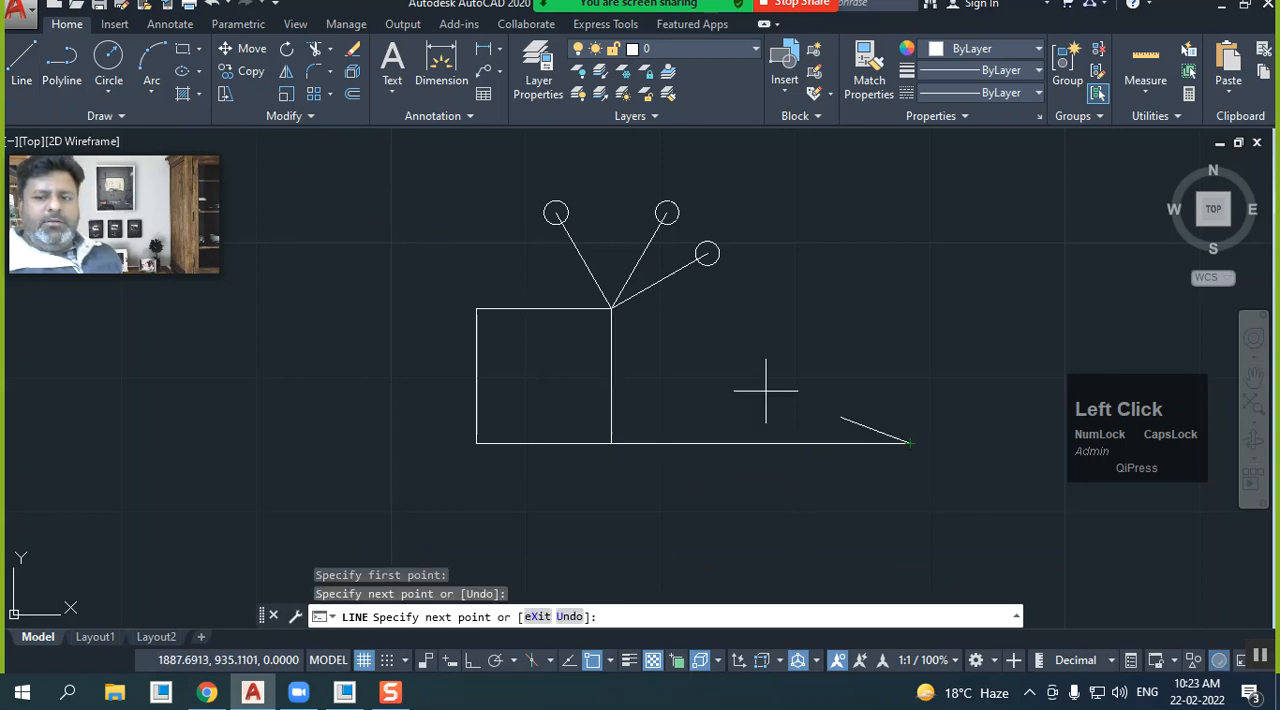
# Rotate the long horizontal line by 45 degrees about the square's lower-right corner, and undo the rotation
pyautogui.click(286, 48)
pyautogui.click(700, 400)
pyautogui.click(634, 462)
pyautogui.rightClick(620, 440)
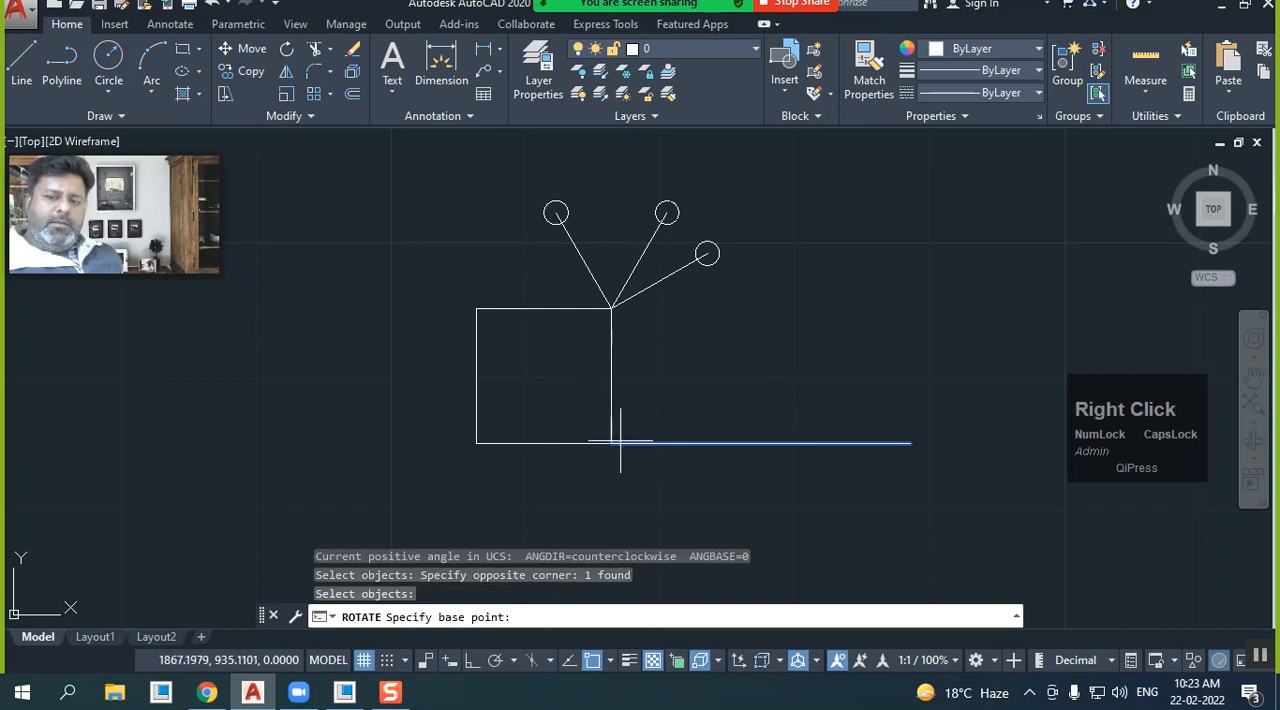
pyautogui.click(613, 443)
pyautogui.write('45')
pyautogui.press('Return')
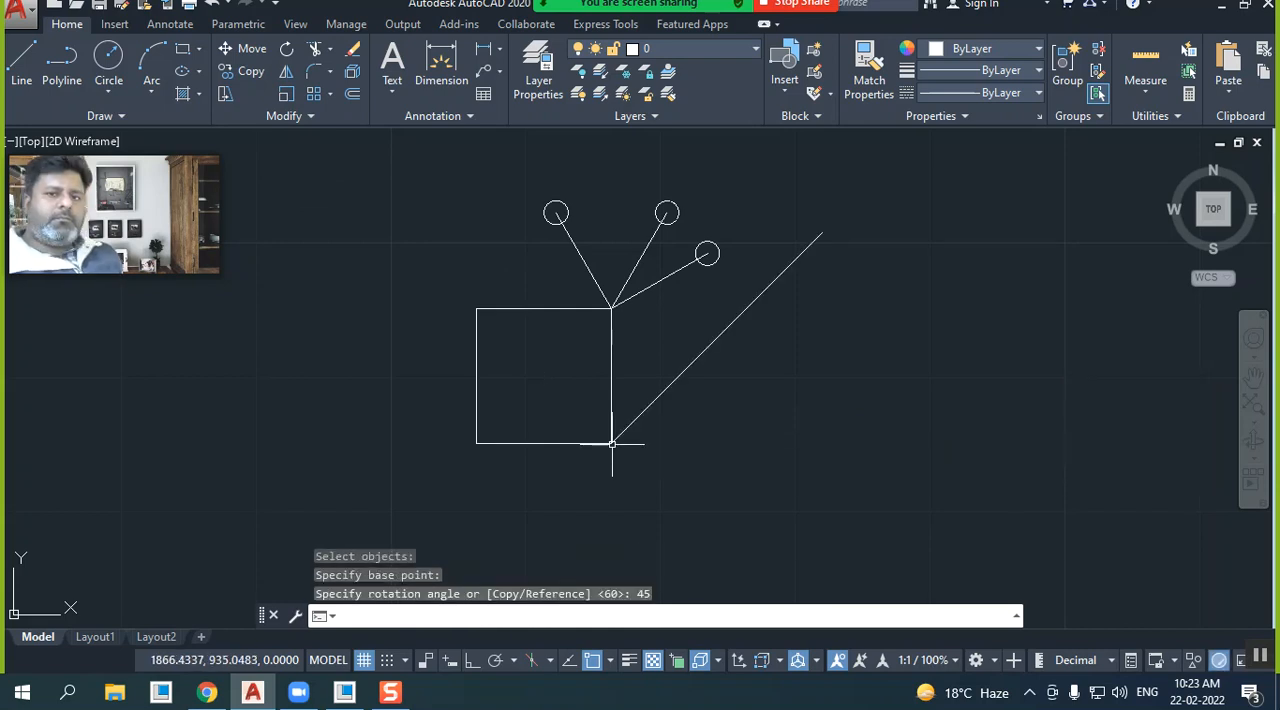
pyautogui.click(212, 4)
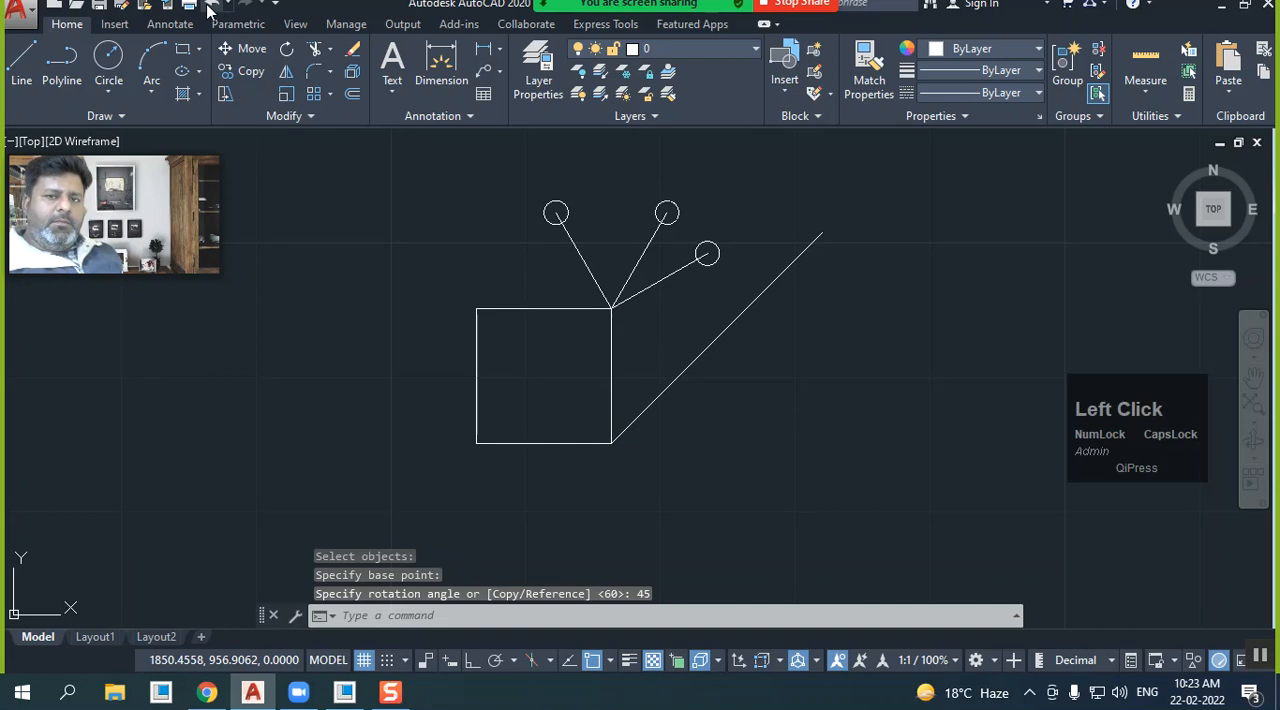
# Rotate the whole figure by 30 degrees about the free right end of the long horizontal line, and undo the rotation
pyautogui.click(286, 50)
pyautogui.click(731, 449)
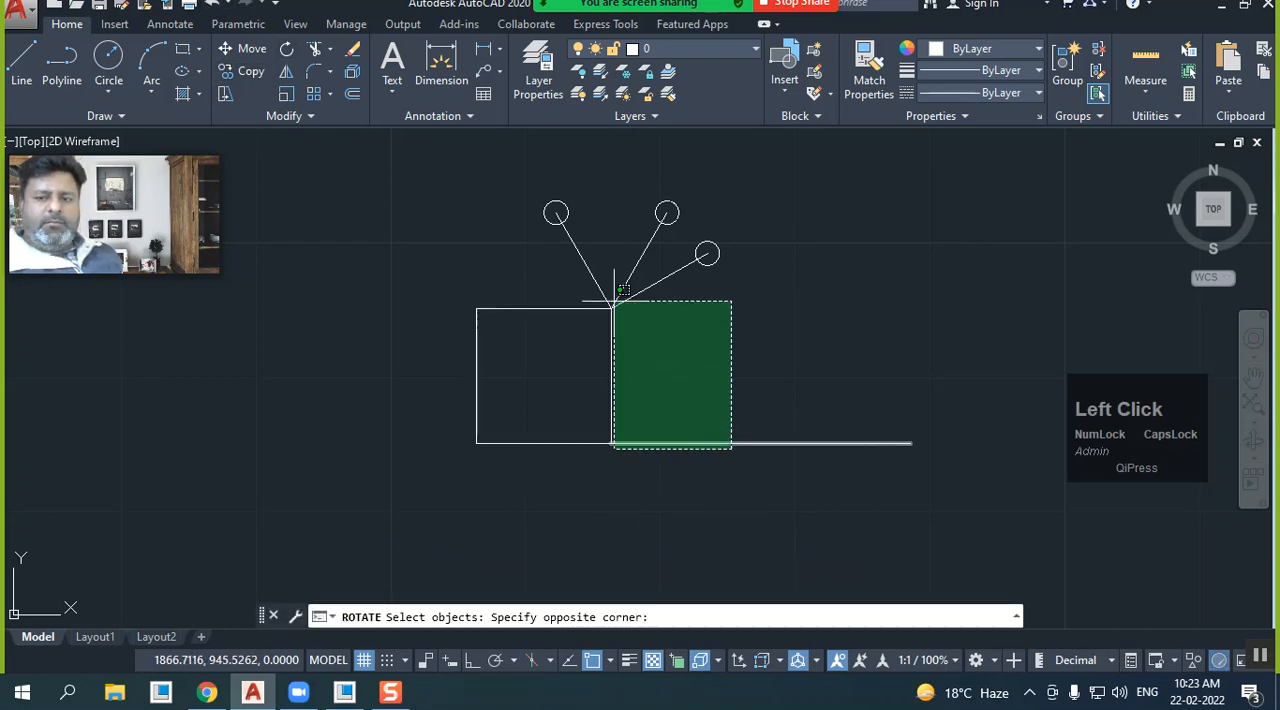
pyautogui.click(457, 200)
pyautogui.rightClick(857, 392)
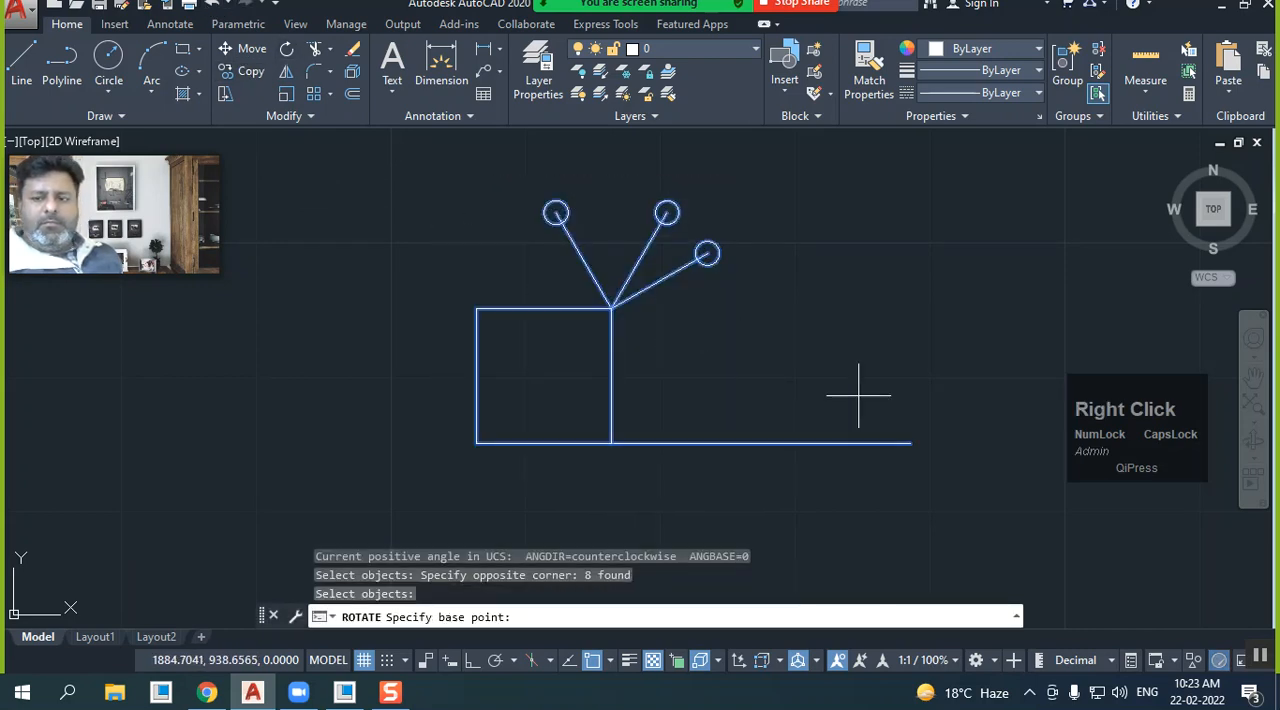
pyautogui.click(910, 443)
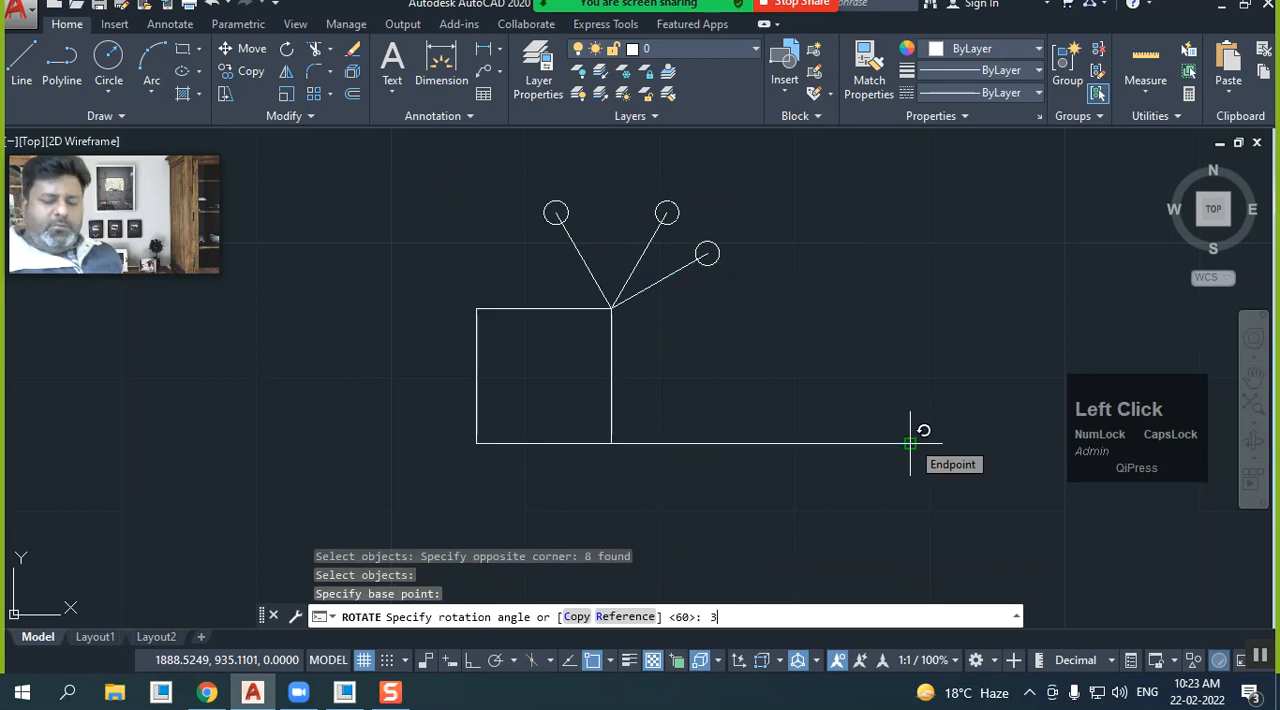
pyautogui.press('Return')
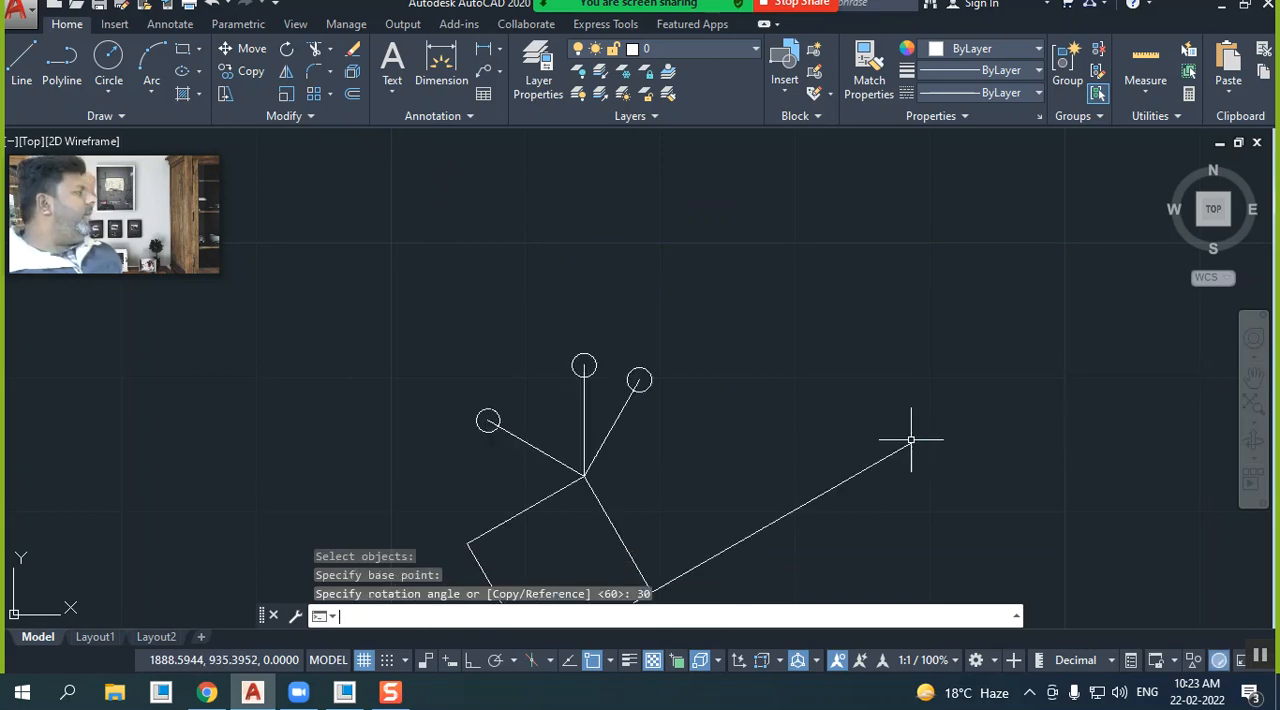
pyautogui.scroll(-2, 643, 335)
pyautogui.scroll(2, 744, 417)
pyautogui.moveTo(753, 387); pyautogui.dragTo(687, 296, button='middle')
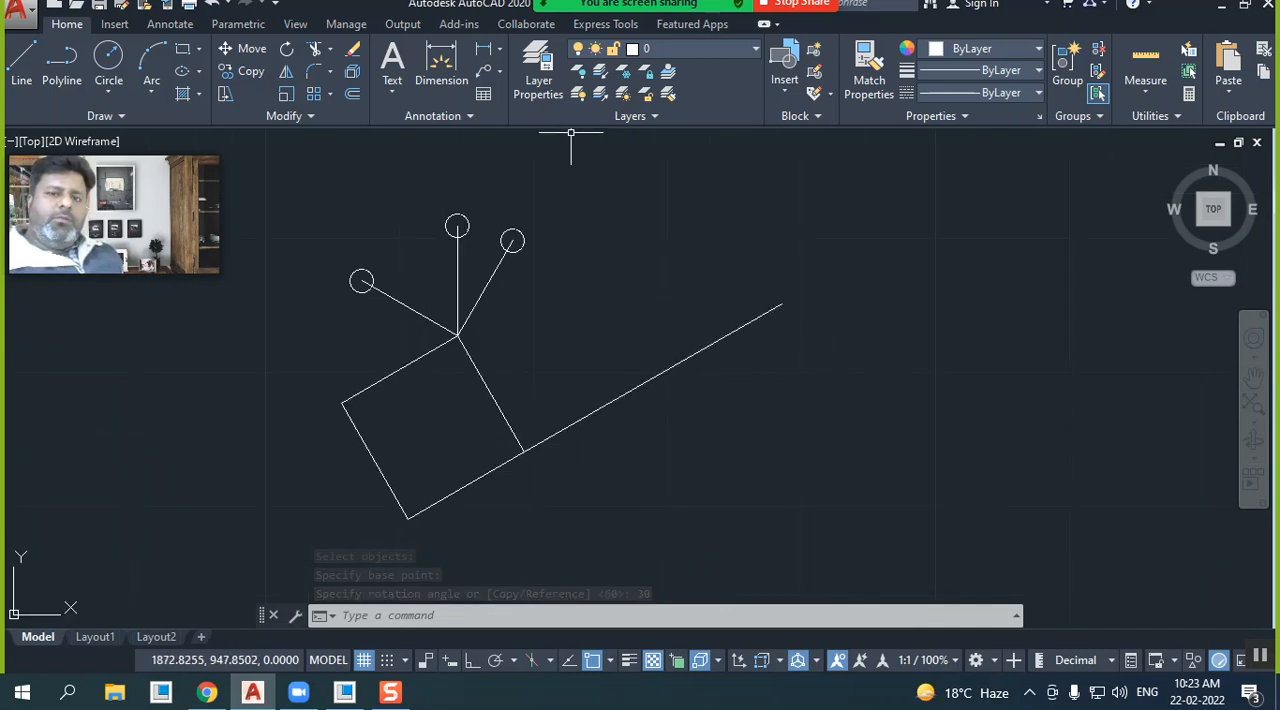
pyautogui.click(212, 4)
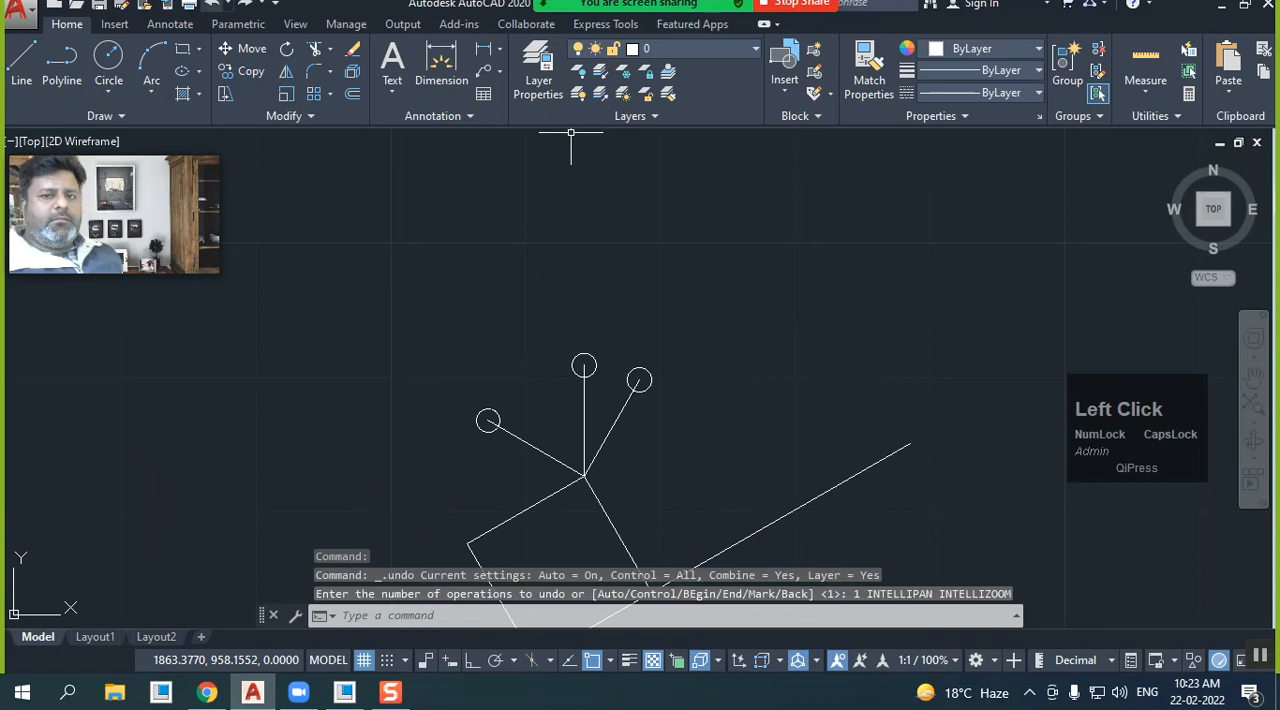
pyautogui.click(212, 4)
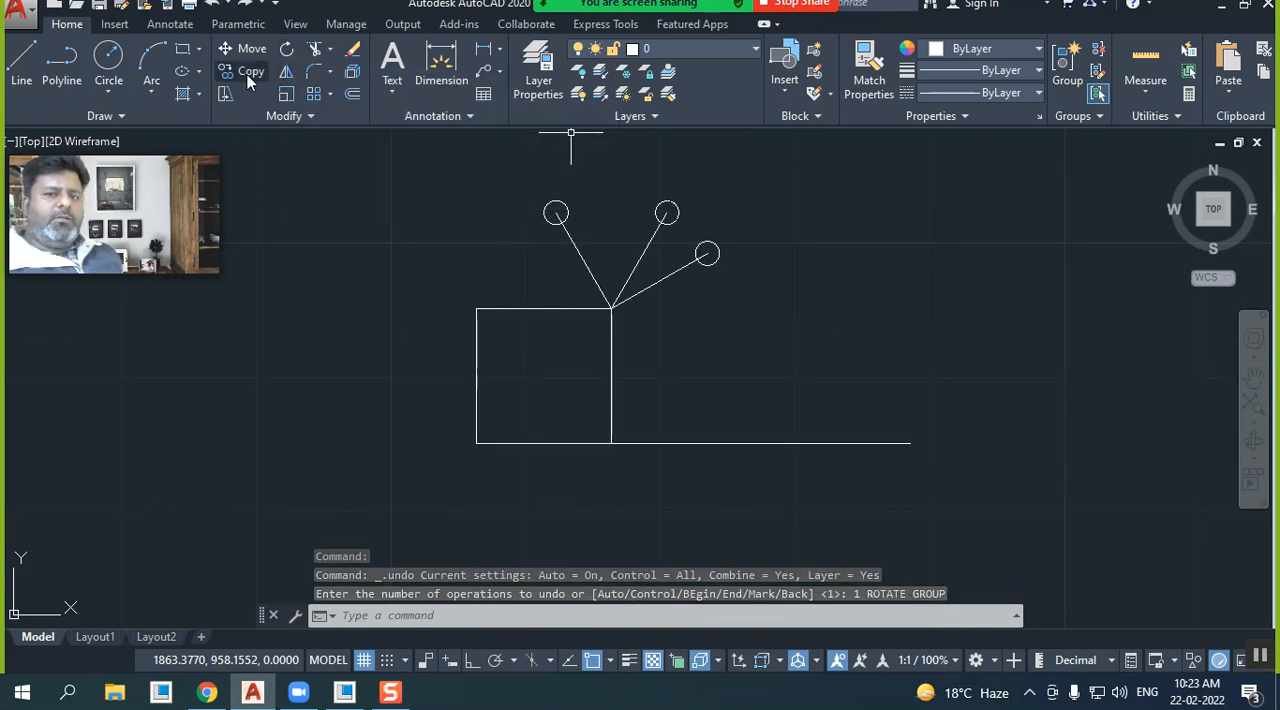
# Erase the three angled lines with their circles and the long horizontal line, keeping only the square
pyautogui.moveTo(582, 273)
pyautogui.mouseDown(button='middle')
pyautogui.moveTo(414, 289)
pyautogui.moveTo(400, 306)
pyautogui.mouseUp(button='middle')
pyautogui.click(579, 331)
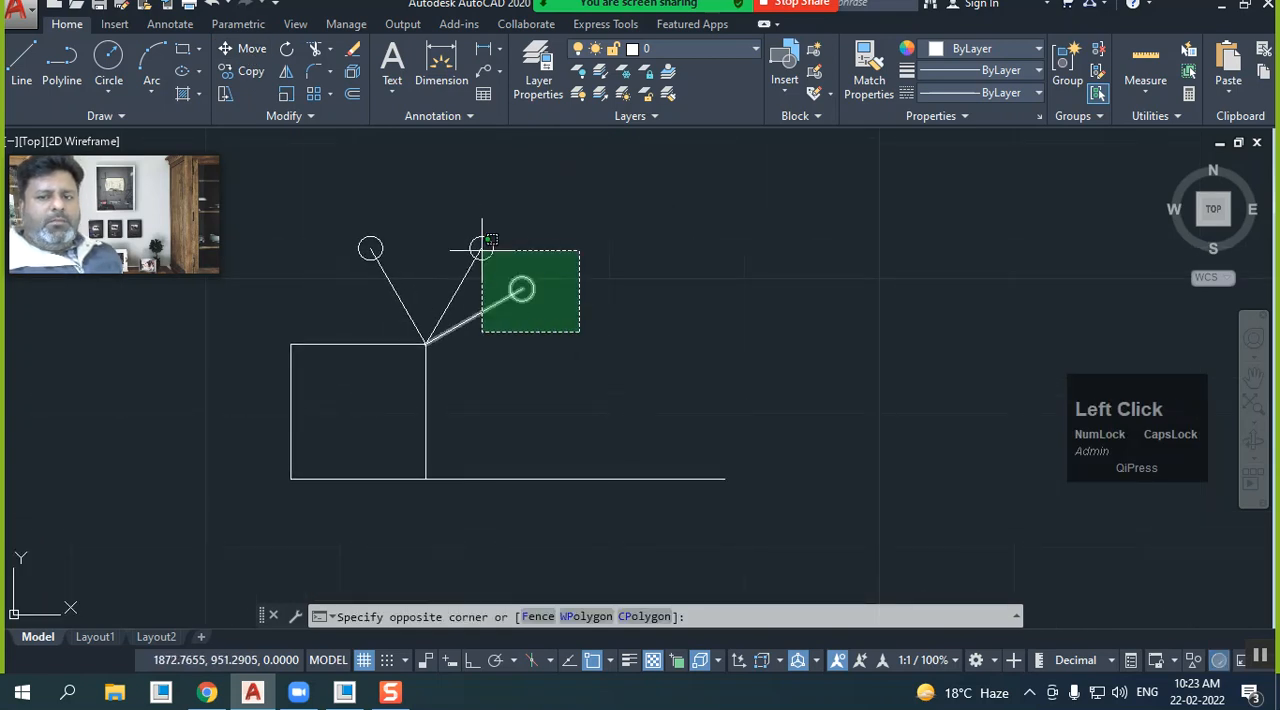
pyautogui.click(350, 178)
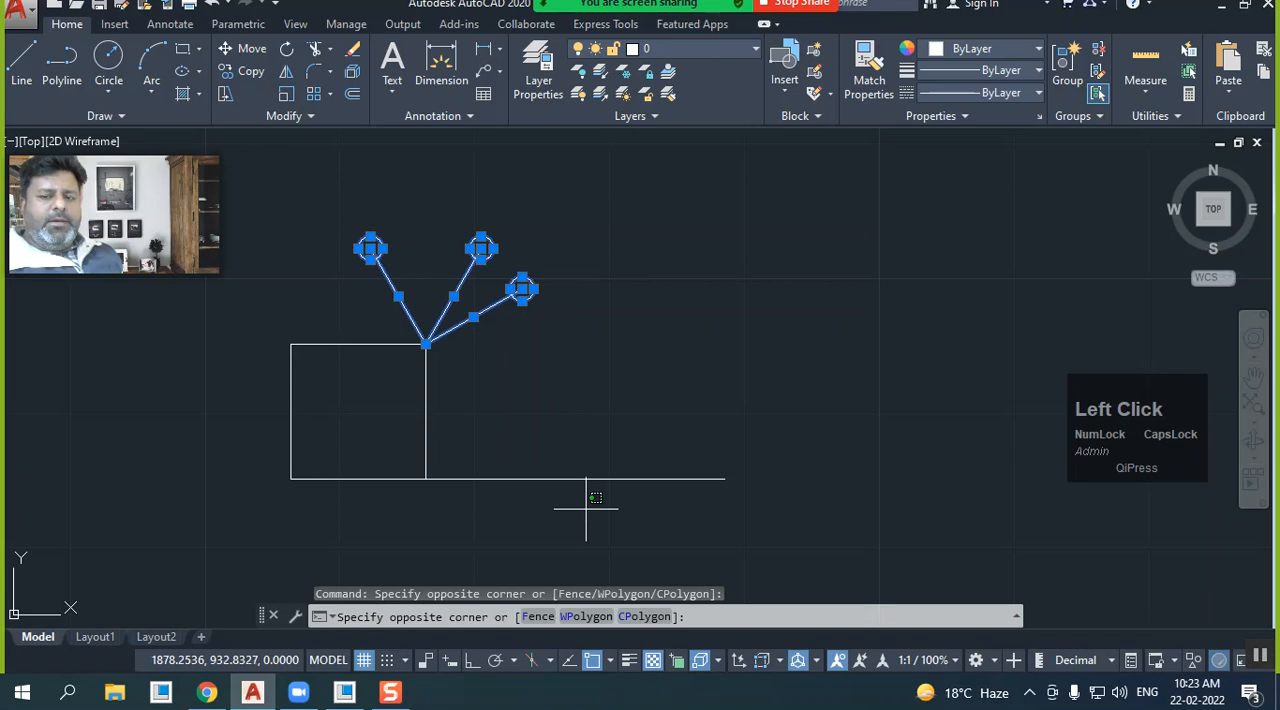
pyautogui.click(549, 337)
pyautogui.rightClick(562, 244)
pyautogui.click(614, 357)
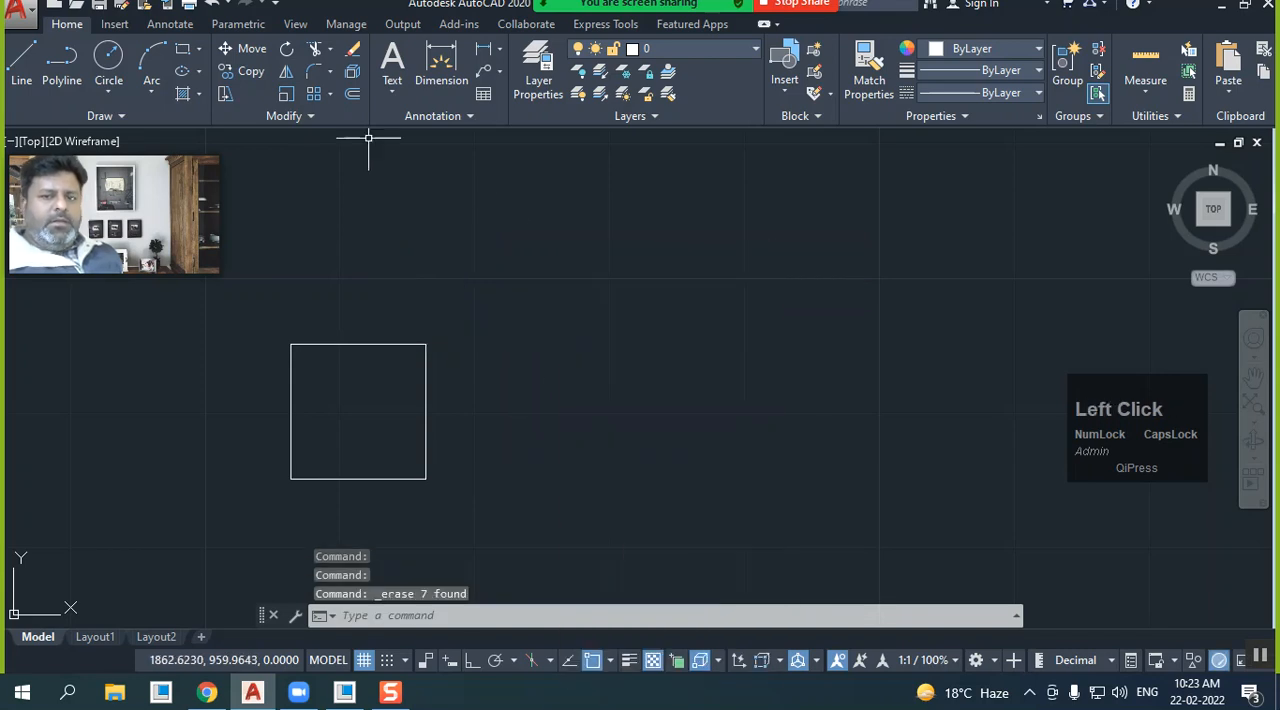
pyautogui.click(329, 95)
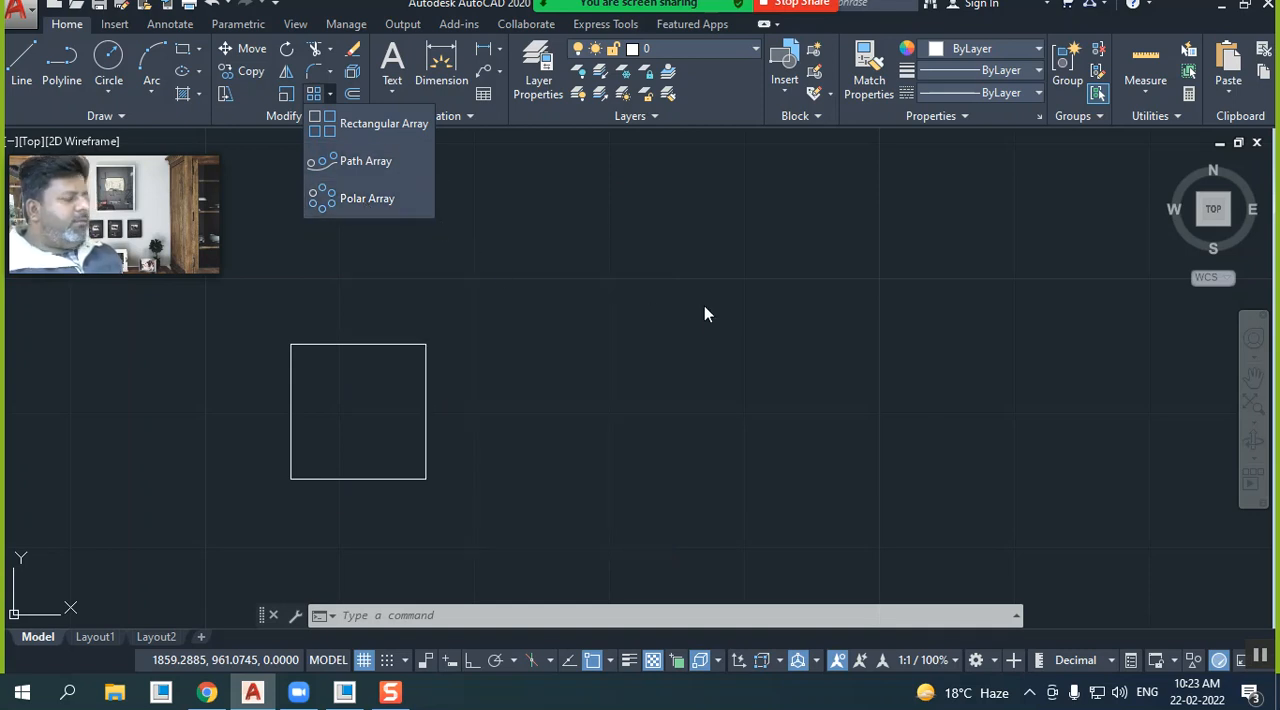
pyautogui.middleClick(524, 301)
pyautogui.click(476, 274)
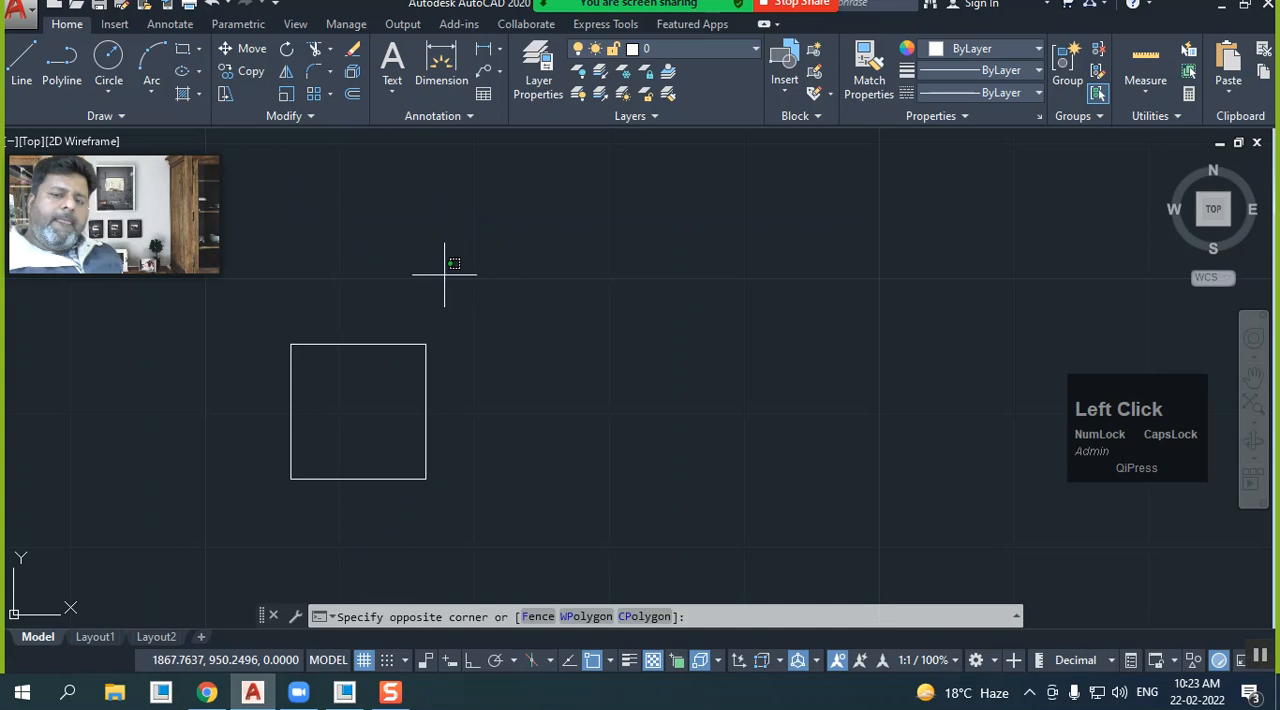
pyautogui.click(414, 343)
# Start a rectangular array with the square as the object to repeat
pyautogui.scroll(-2, 317, 374)
pyautogui.moveTo(284, 370); pyautogui.dragTo(291, 417, button='middle')
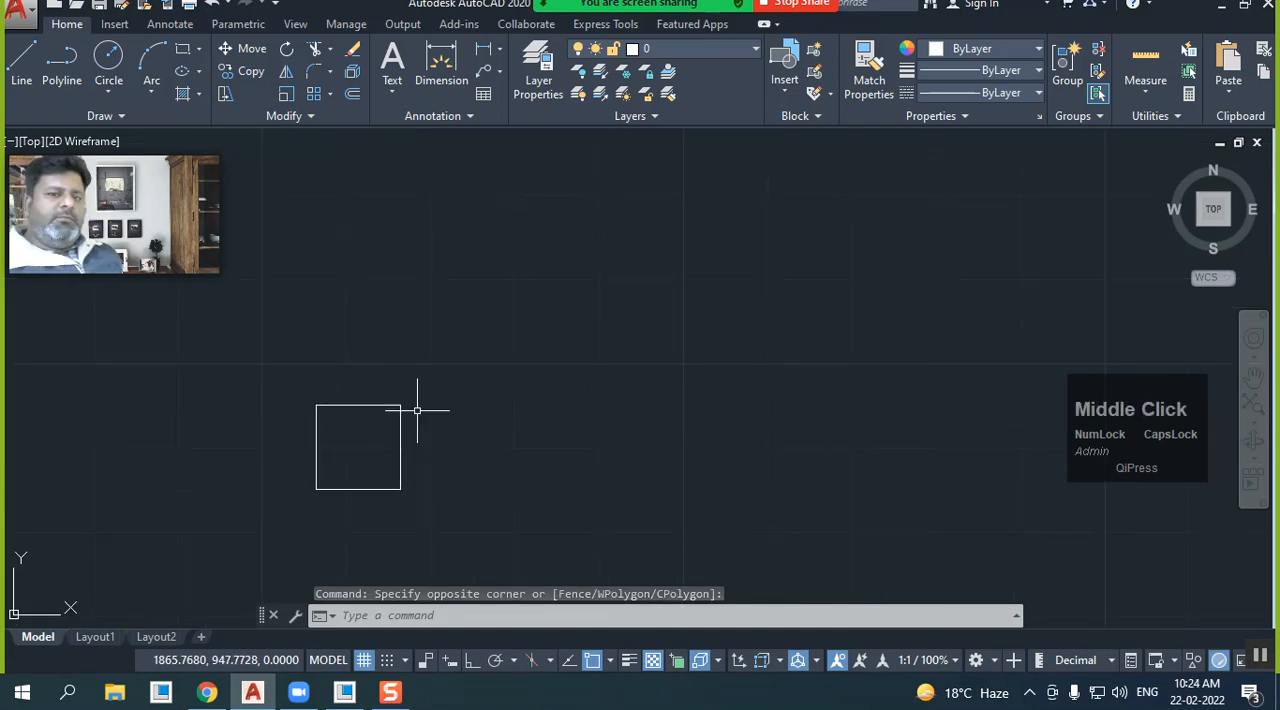
pyautogui.click(316, 100)
pyautogui.click(375, 404)
pyautogui.rightClick(360, 370)
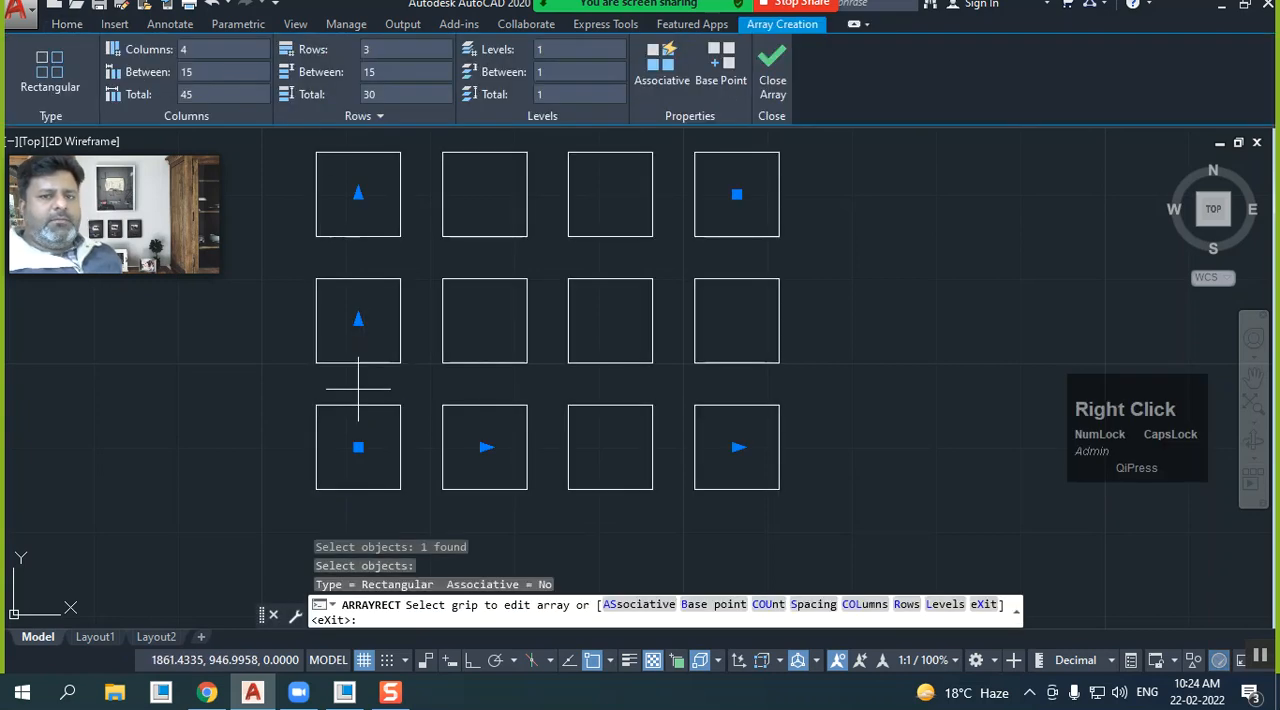
pyautogui.scroll(-2, 354, 428)
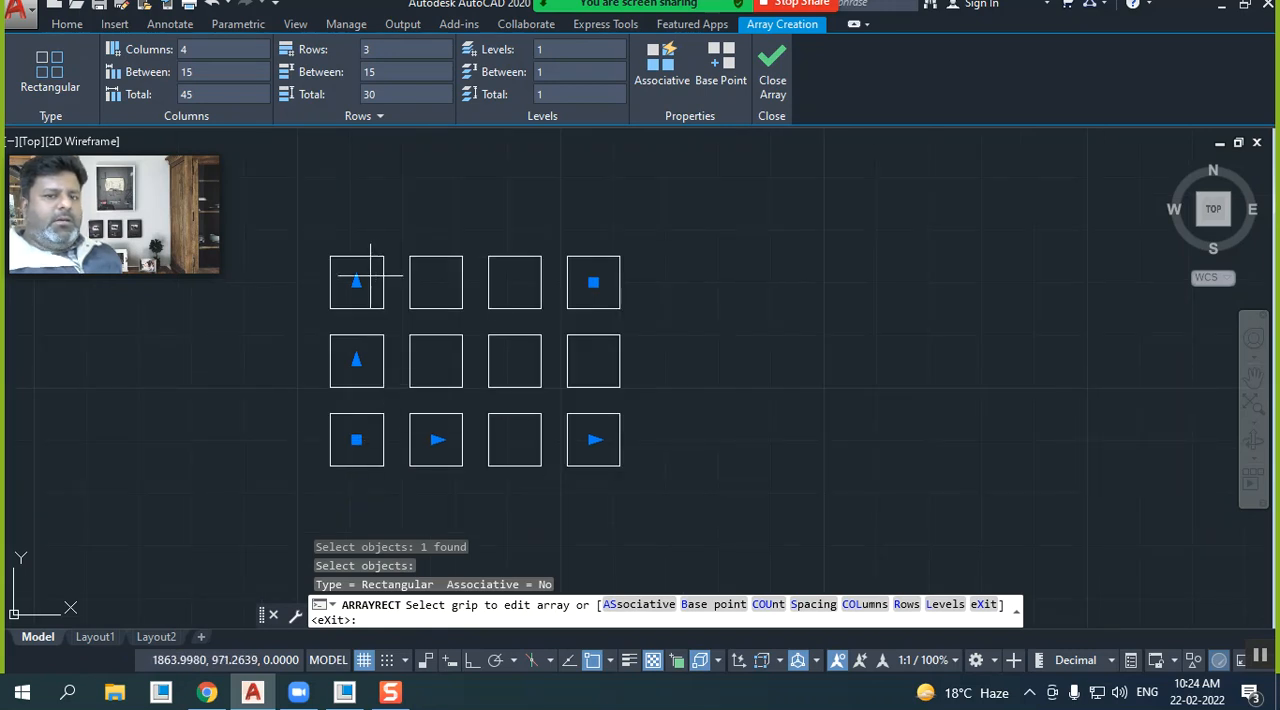
# Set the array's row count to 5
pyautogui.click(216, 50)
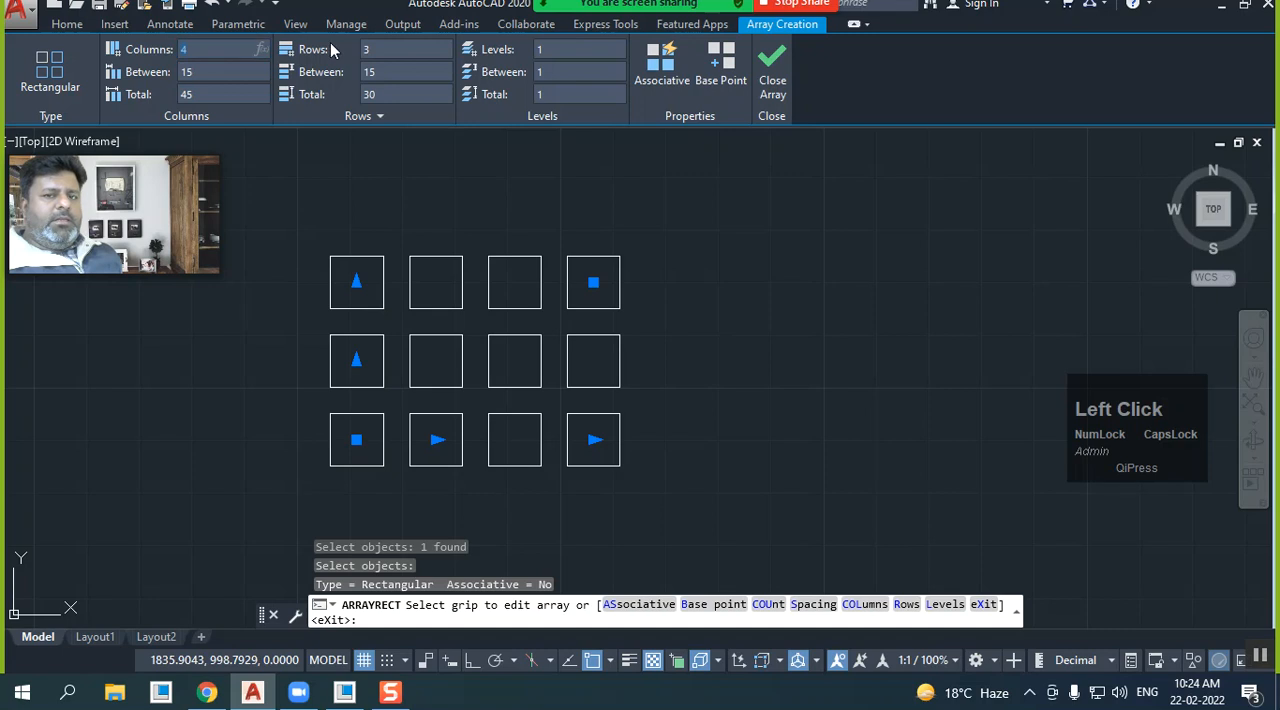
pyautogui.click(406, 53)
pyautogui.write('5')
pyautogui.press('Return')
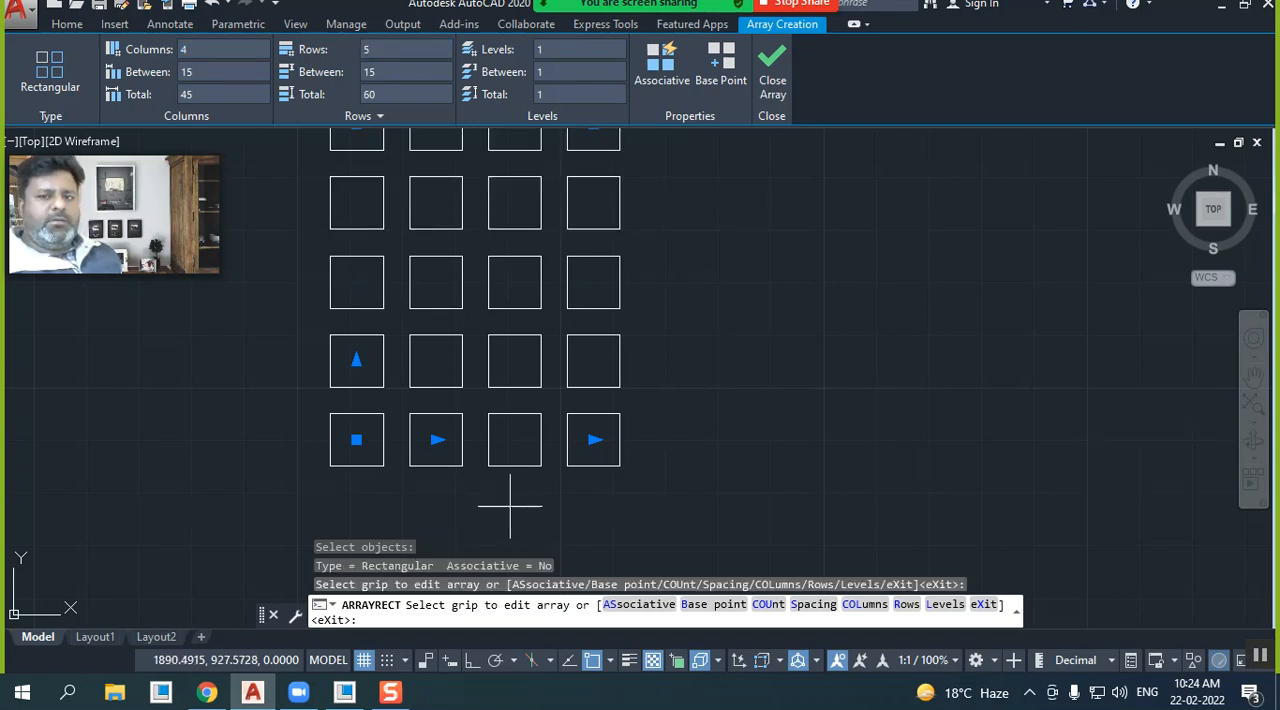
pyautogui.scroll(-1, 510, 507)
pyautogui.scroll(-1, 469, 485)
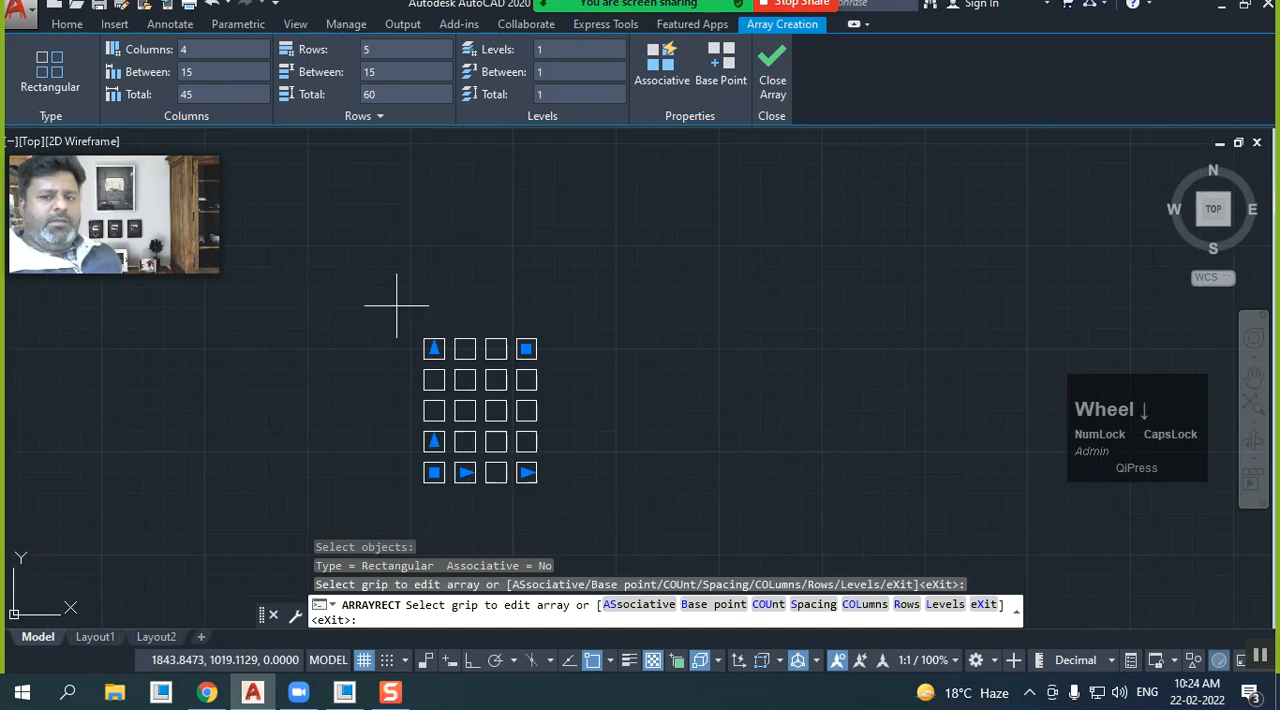
# Change the array to 8 rows and 10 columns
pyautogui.click(386, 53)
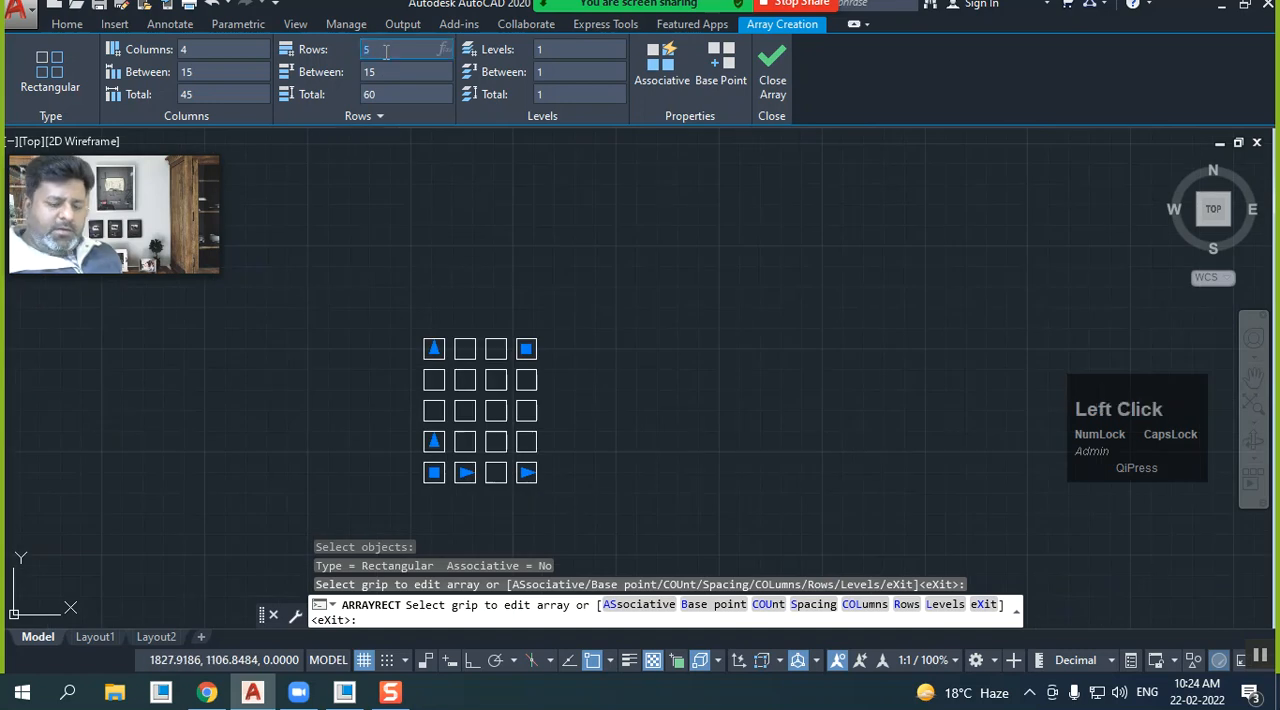
pyautogui.write('8')
pyautogui.press('Return')
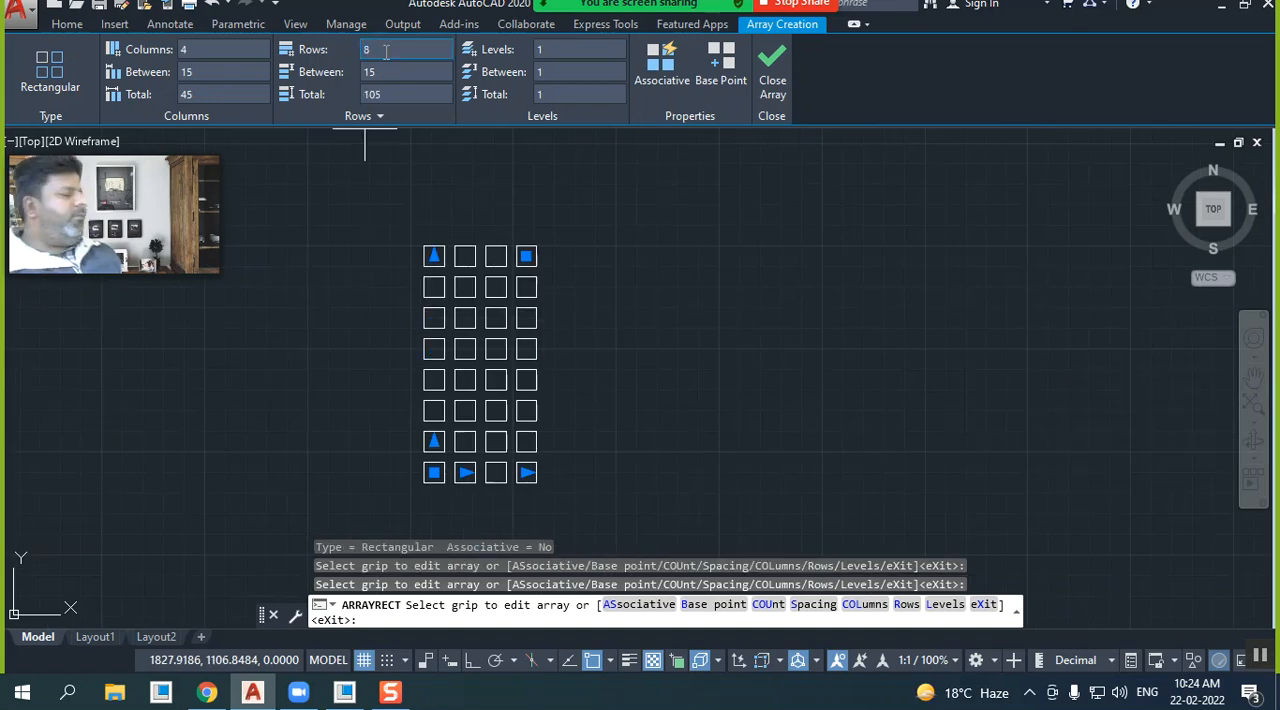
pyautogui.click(217, 48)
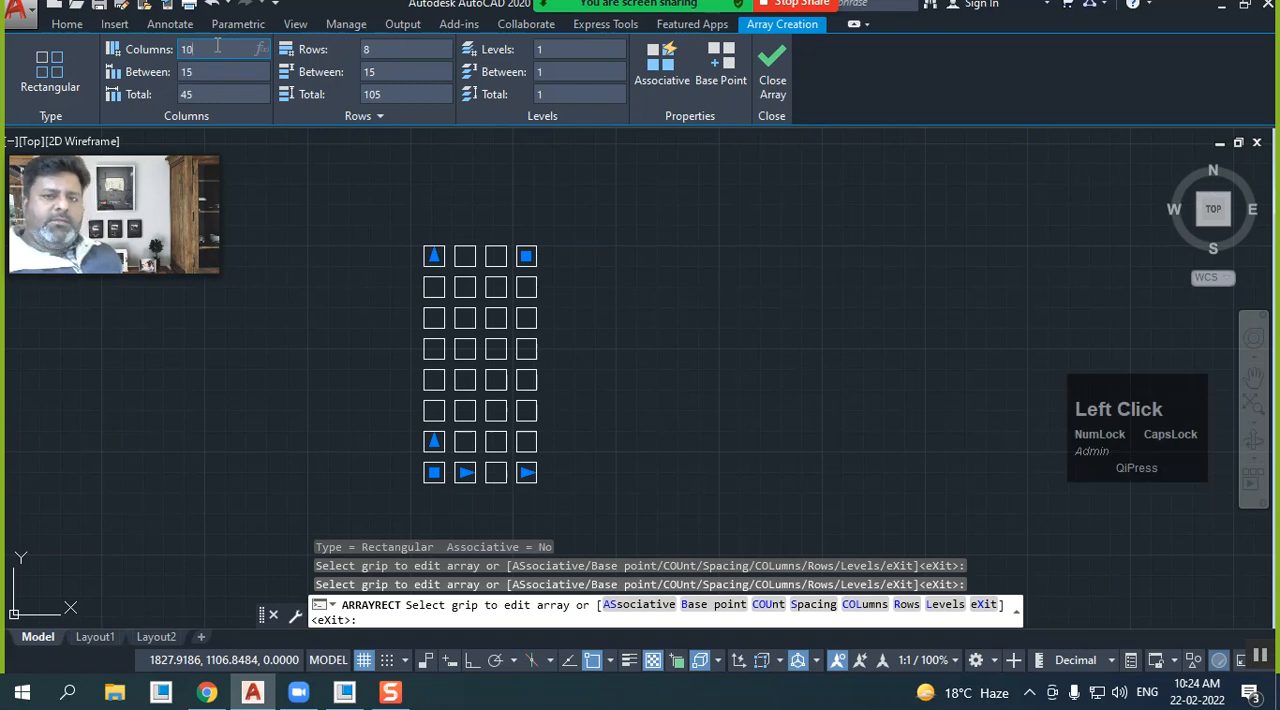
pyautogui.press('Return')
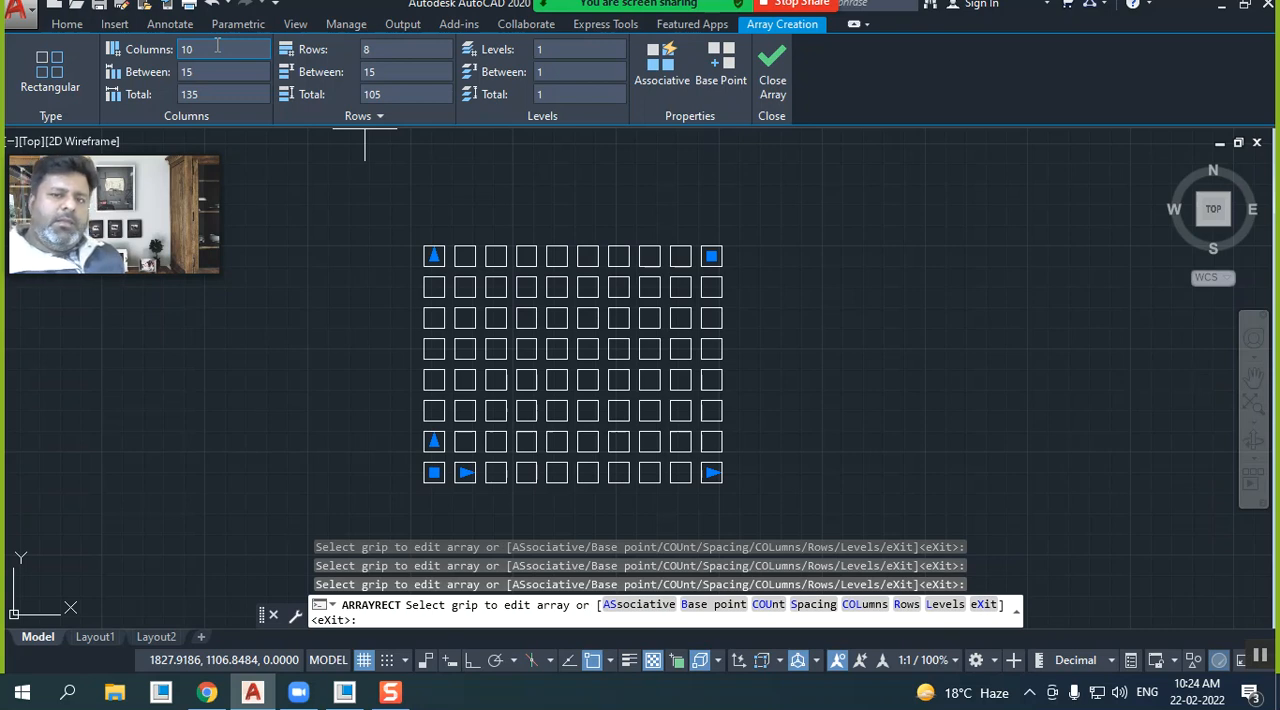
# Set the spacing between the array's columns and between its rows to 30 each
pyautogui.click(215, 70)
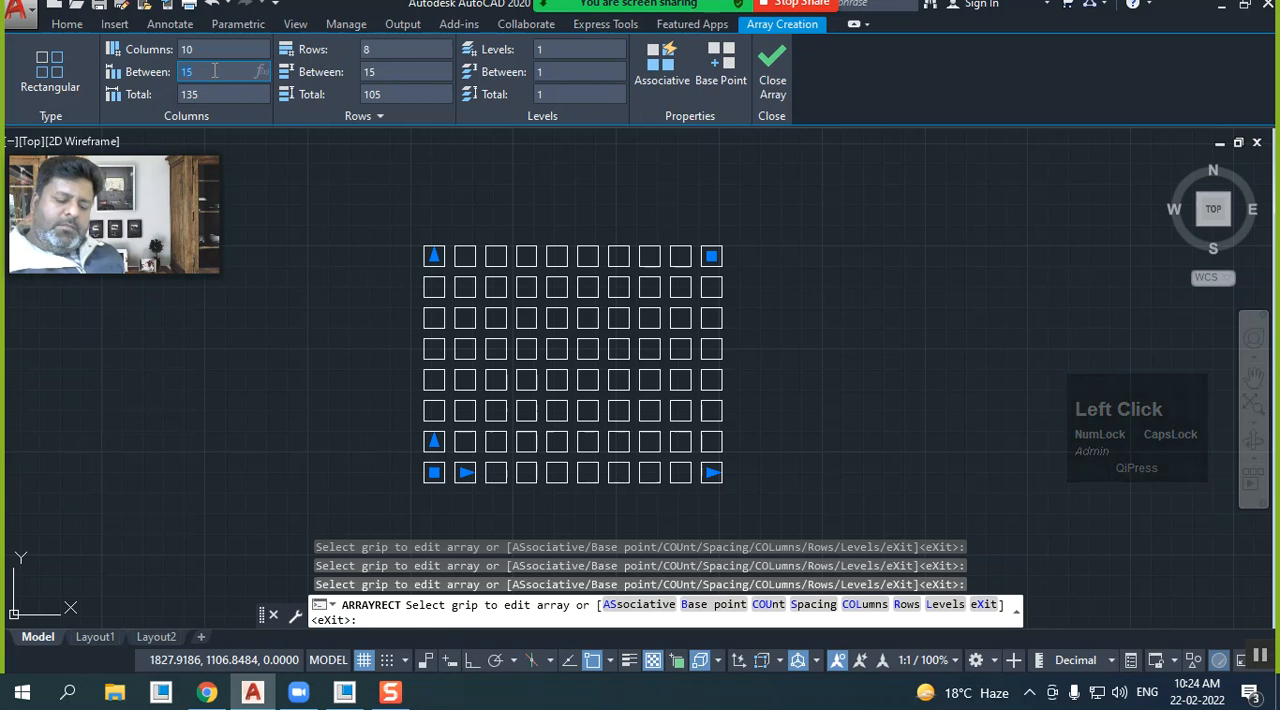
pyautogui.write('30')
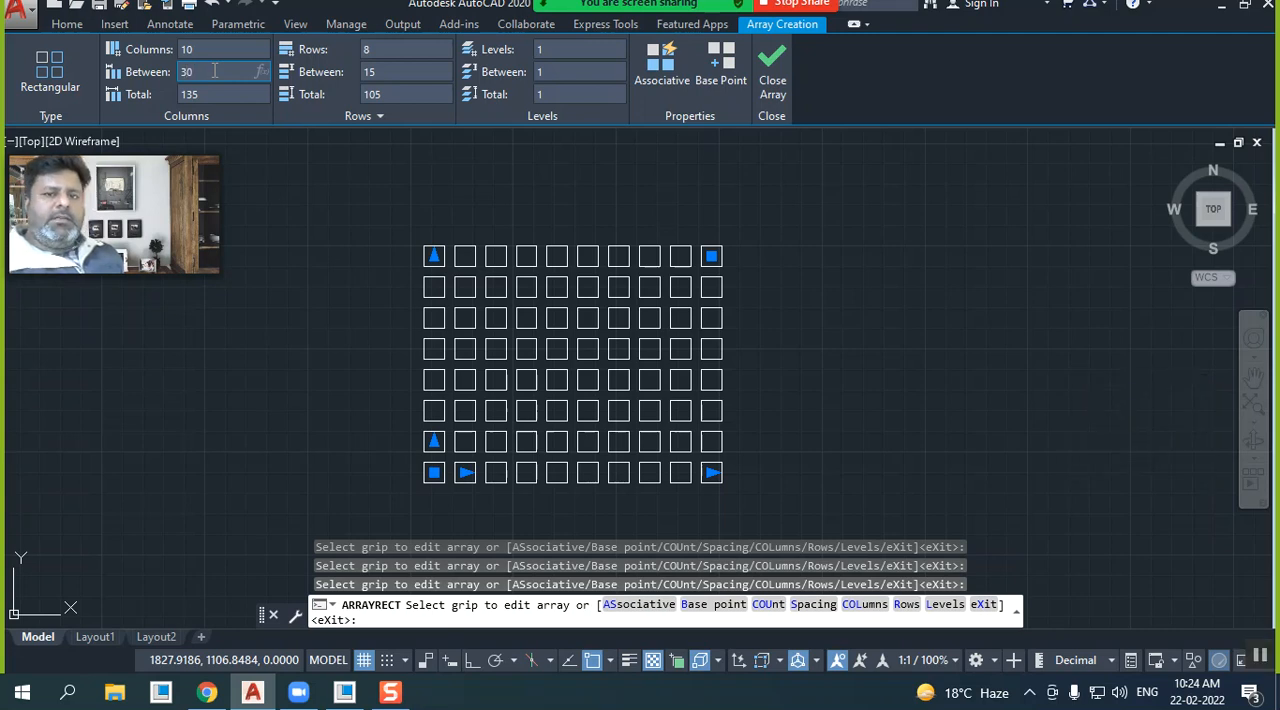
pyautogui.press('Return')
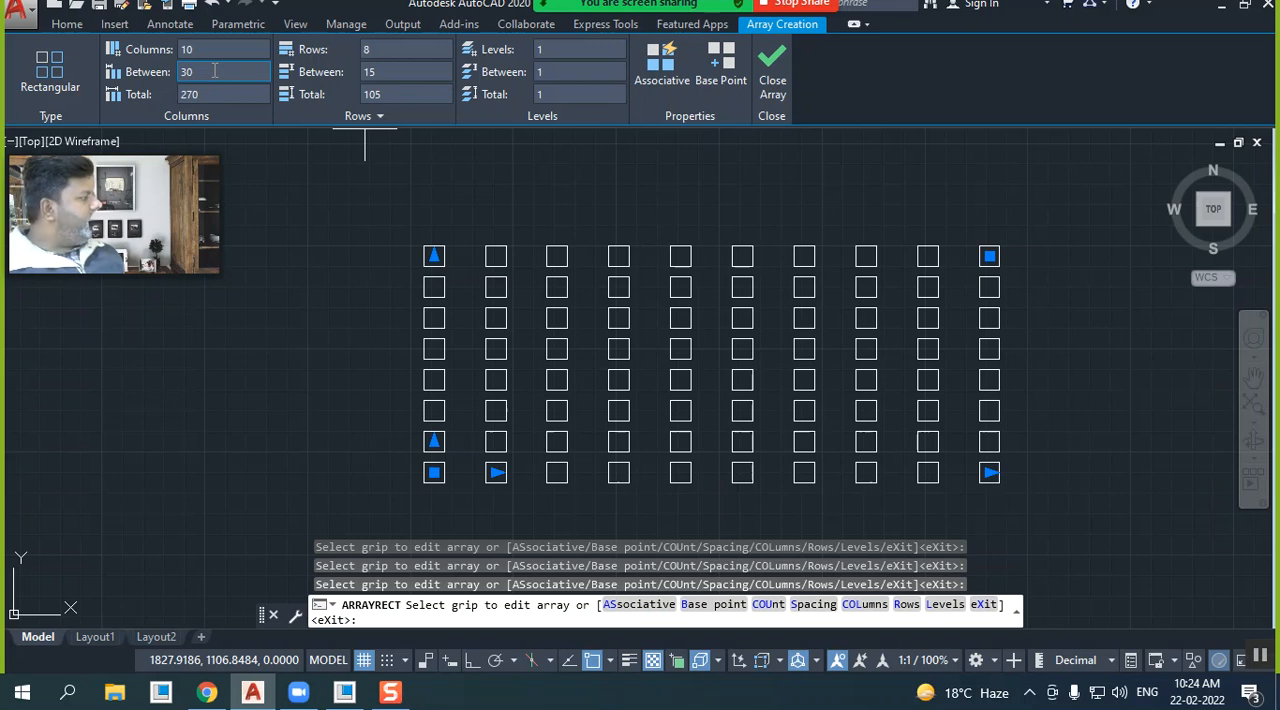
pyautogui.click(399, 66)
pyautogui.write('30')
pyautogui.press('Return')
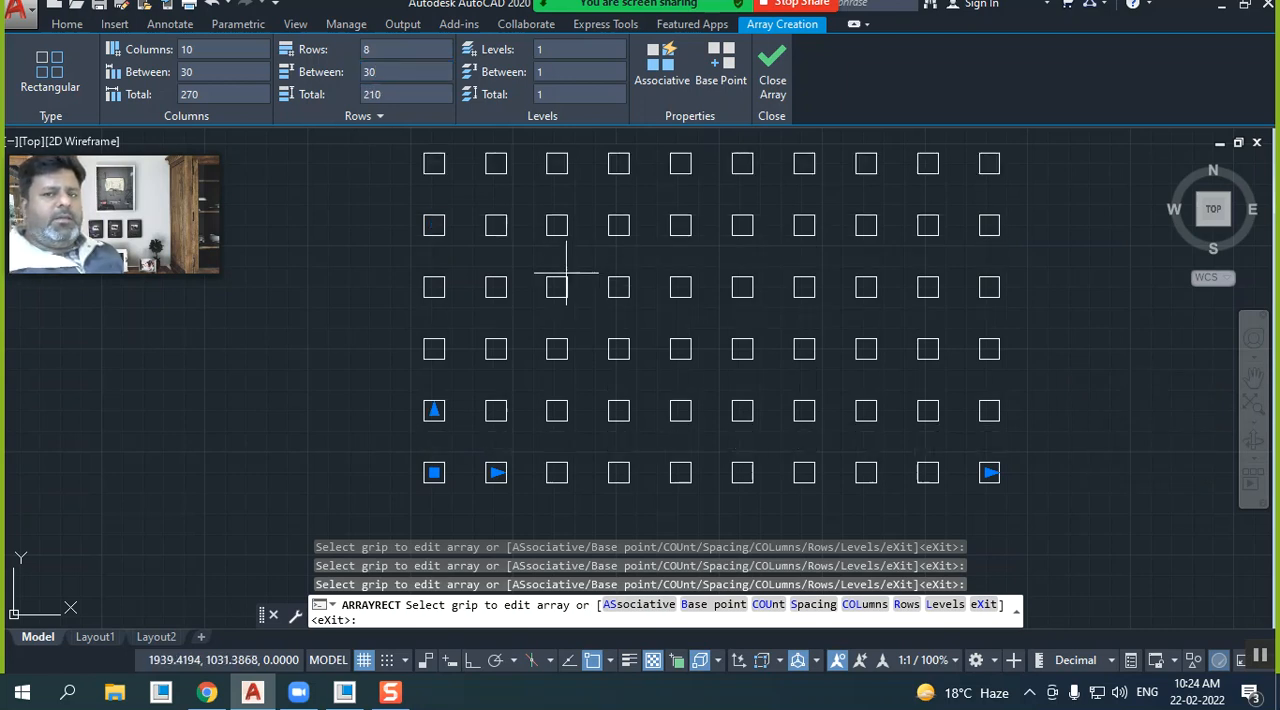
# Set the total distance across the array's rows to 200
pyautogui.click(384, 80)
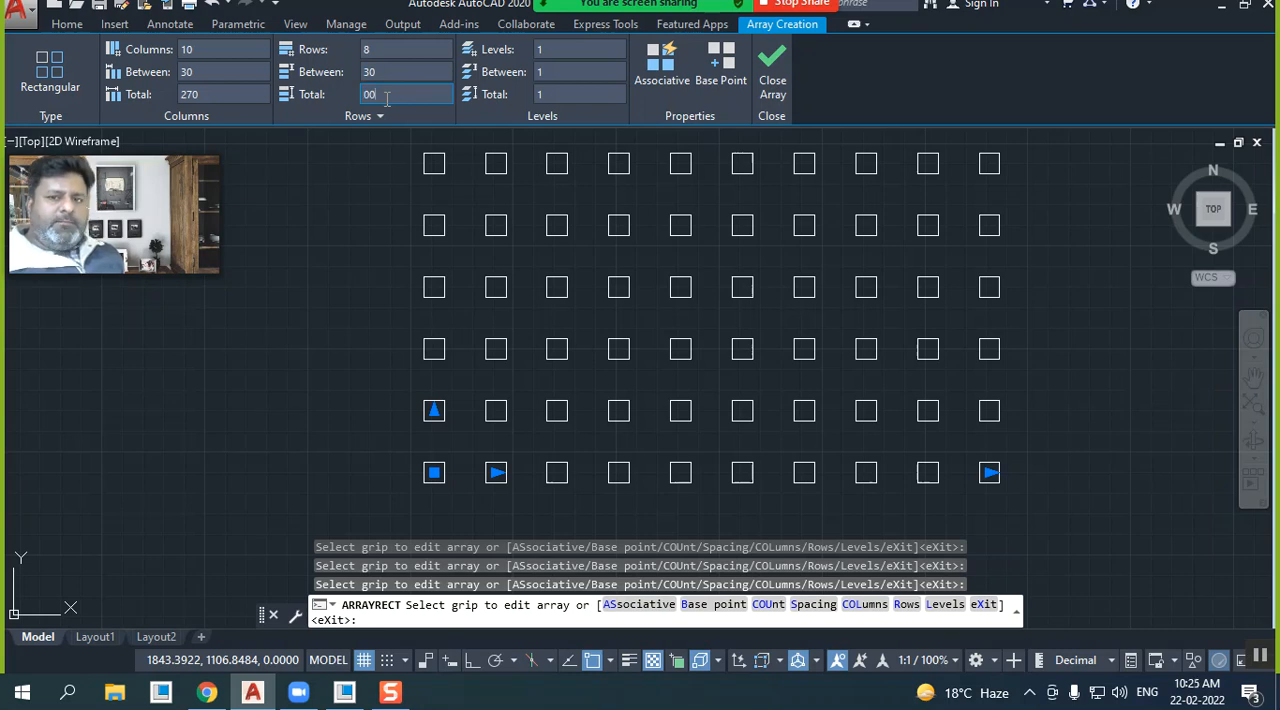
pyautogui.press('BackSpace')
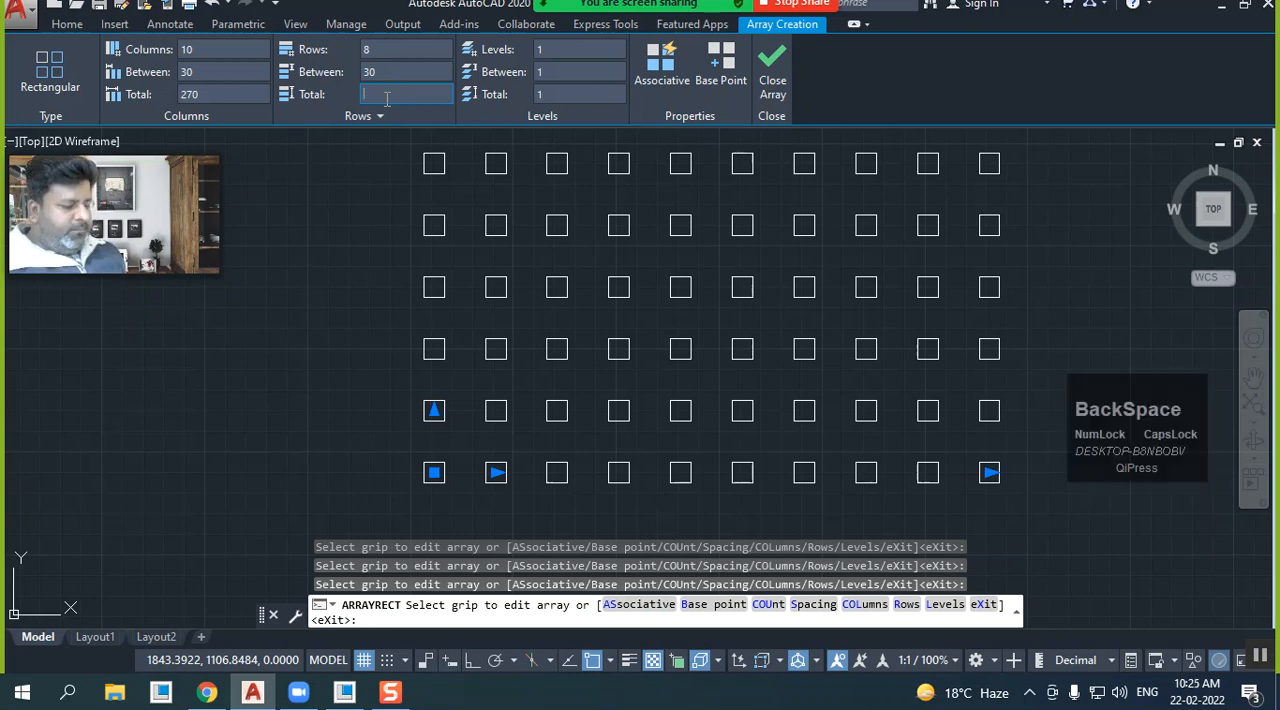
pyautogui.write('2')
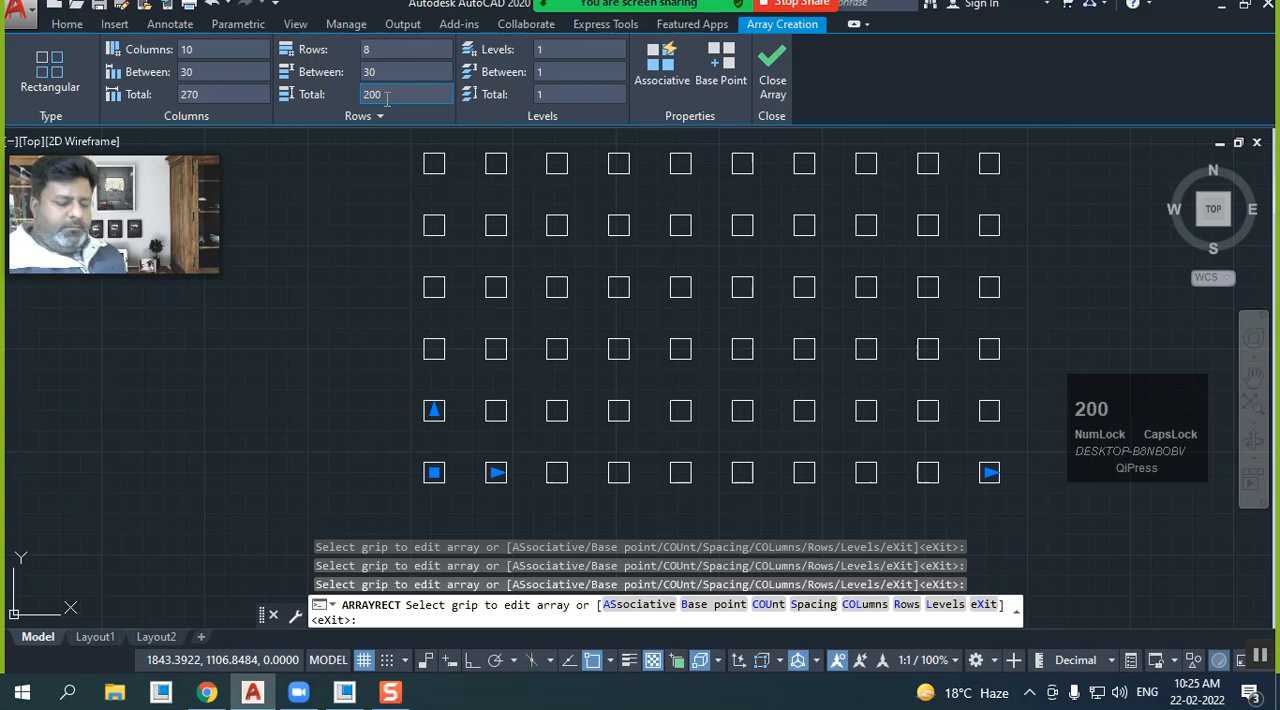
pyautogui.write('00')
pyautogui.press('Return')
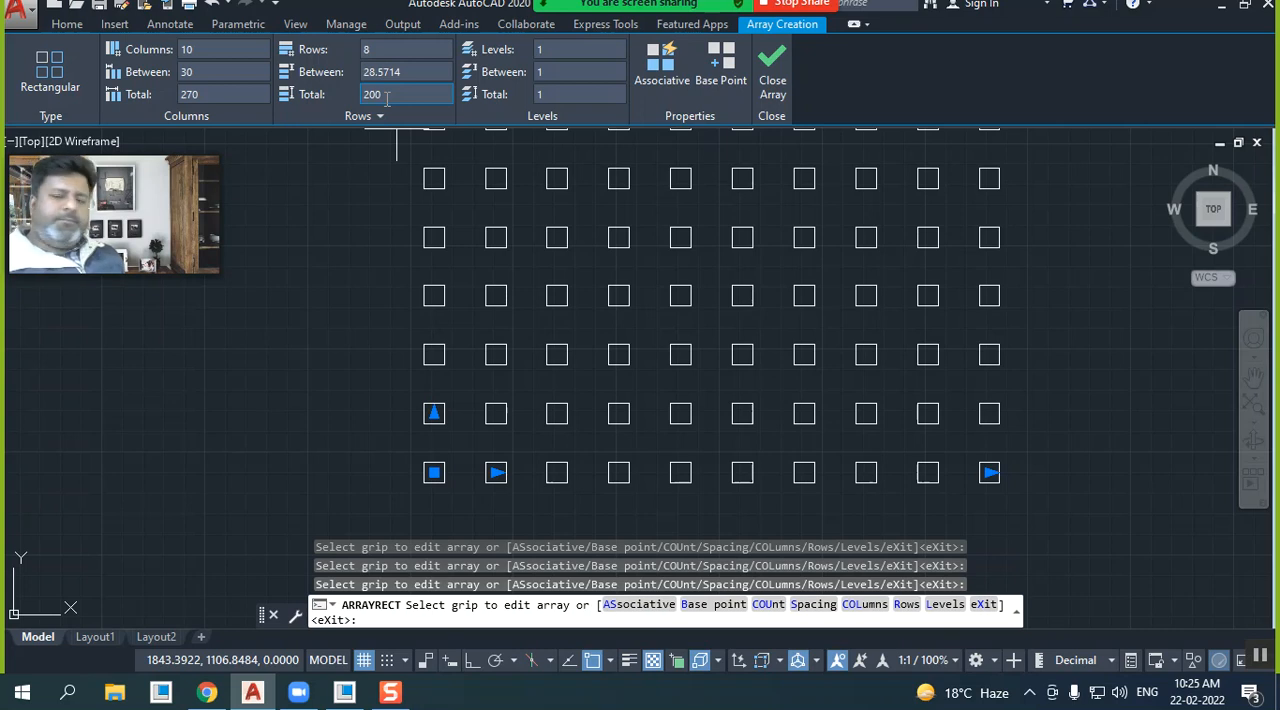
pyautogui.scroll(-2, 534, 337)
pyautogui.moveTo(534, 343); pyautogui.dragTo(410, 406, button='middle')
pyautogui.scroll(3, 420, 385)
pyautogui.scroll(-3, 420, 385)
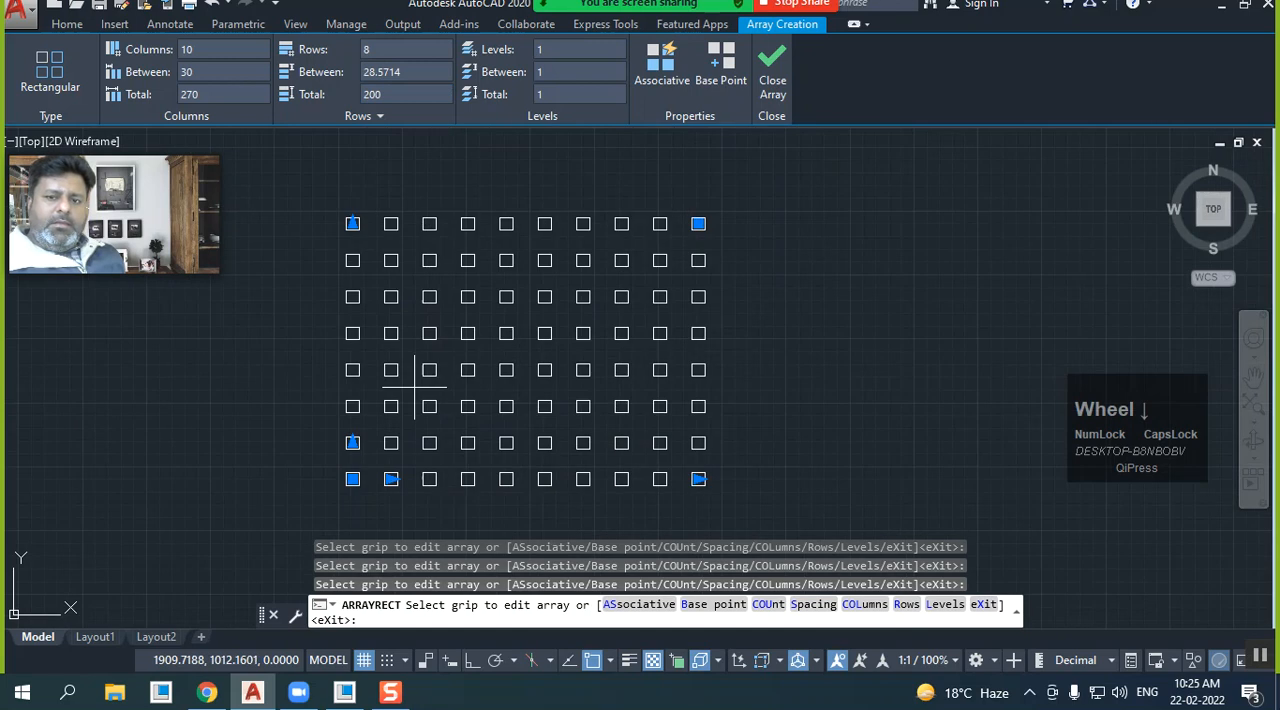
# Reduce the array to 6 columns and 4 rows using its upper-right corner grip
pyautogui.click(698, 223)
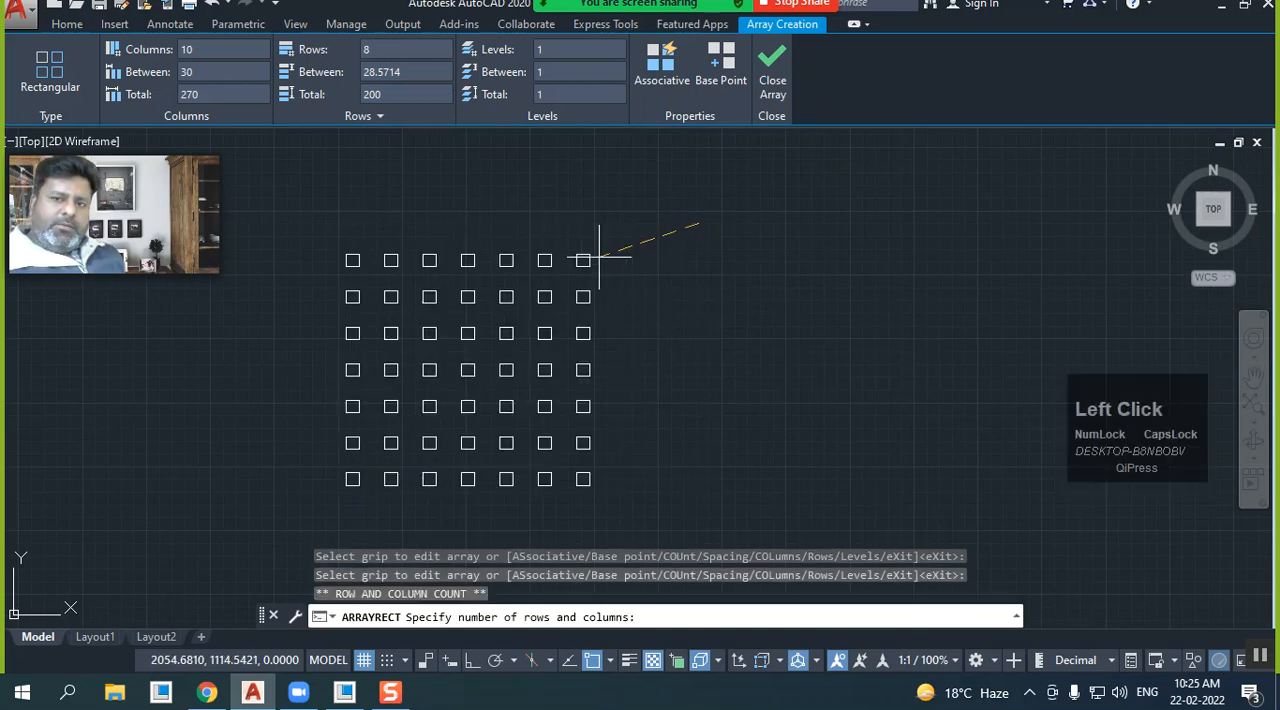
pyautogui.click(555, 361)
pyautogui.moveTo(611, 415); pyautogui.dragTo(626, 355, button='middle')
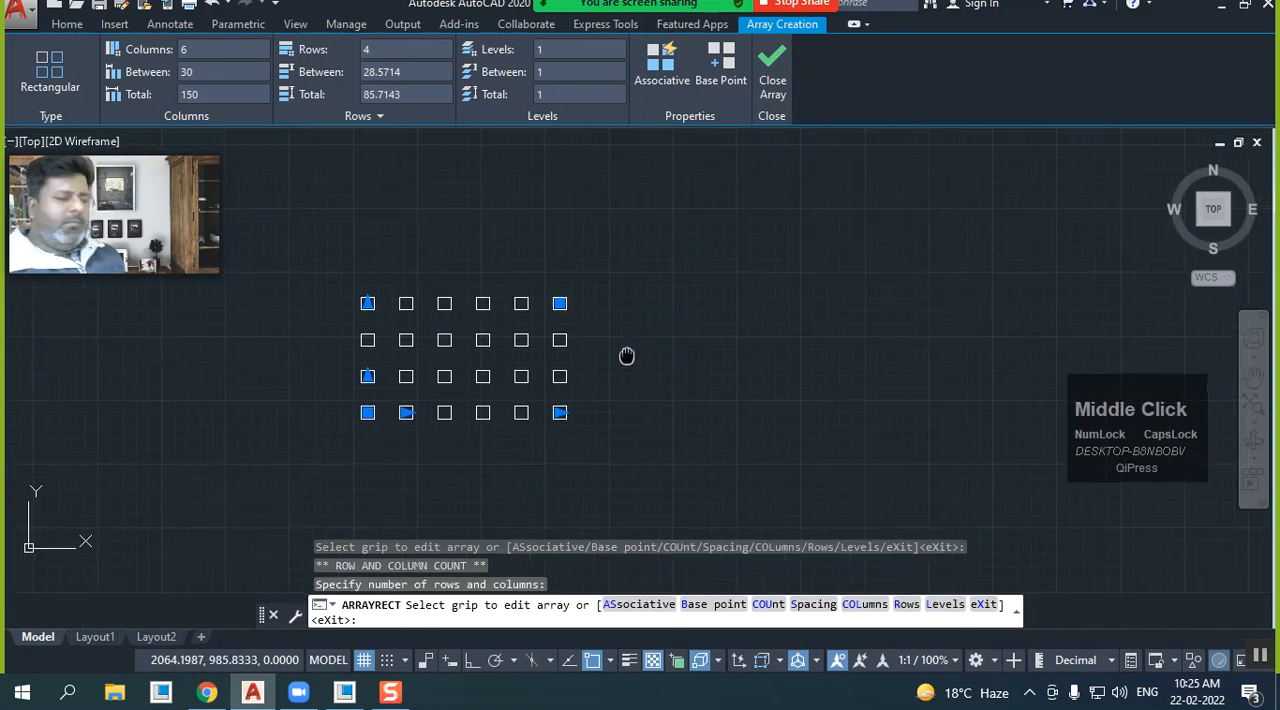
# Extend the array to 10 columns using the grip on the bottom row's last square
pyautogui.click(558, 413)
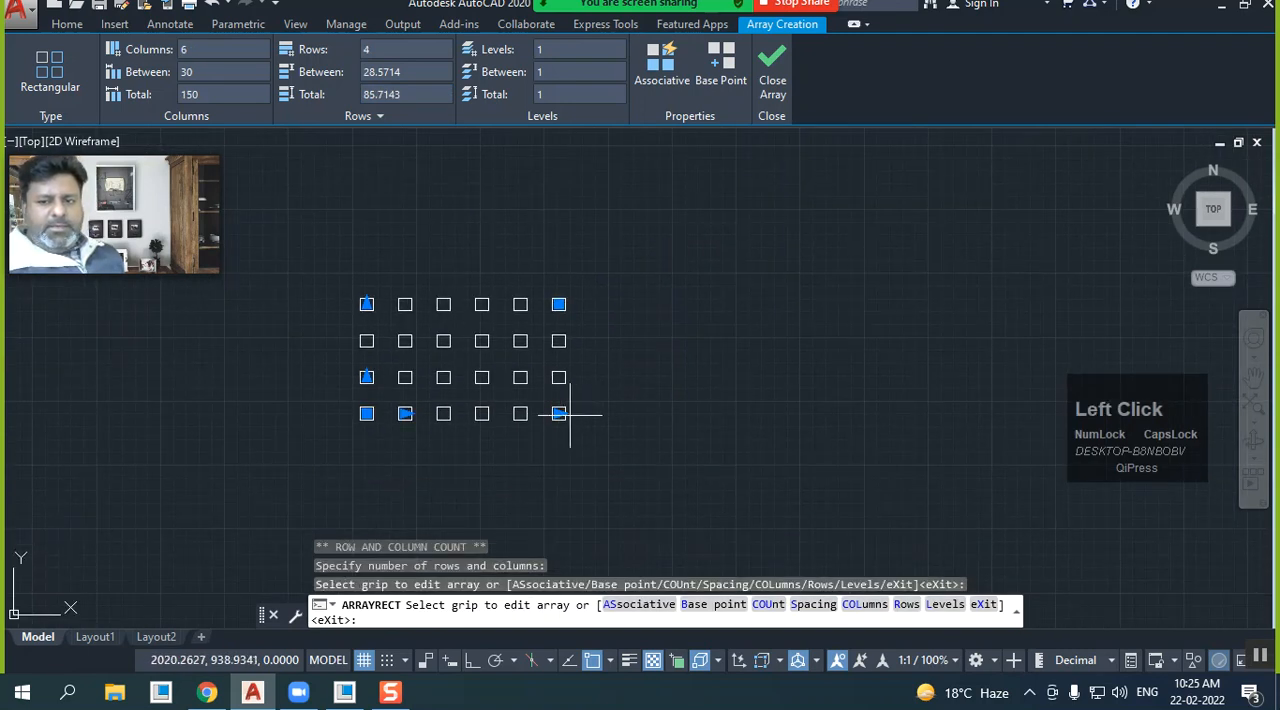
pyautogui.click(559, 413)
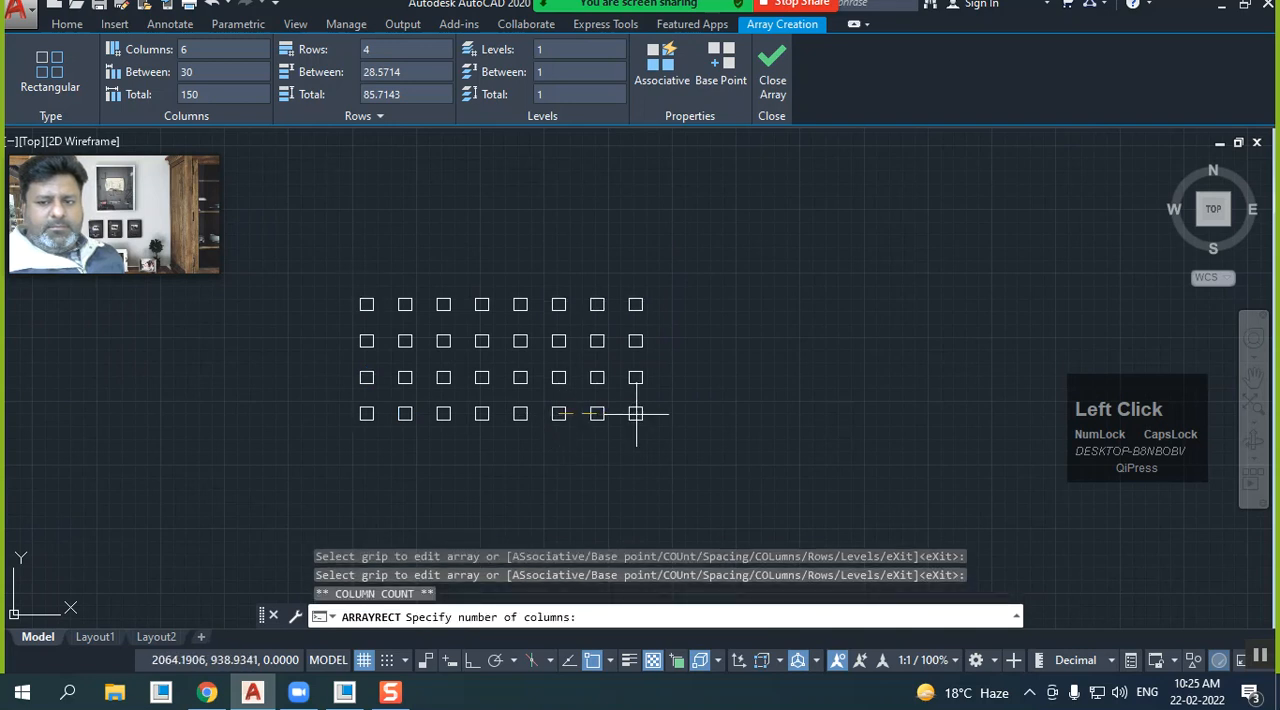
pyautogui.click(734, 412)
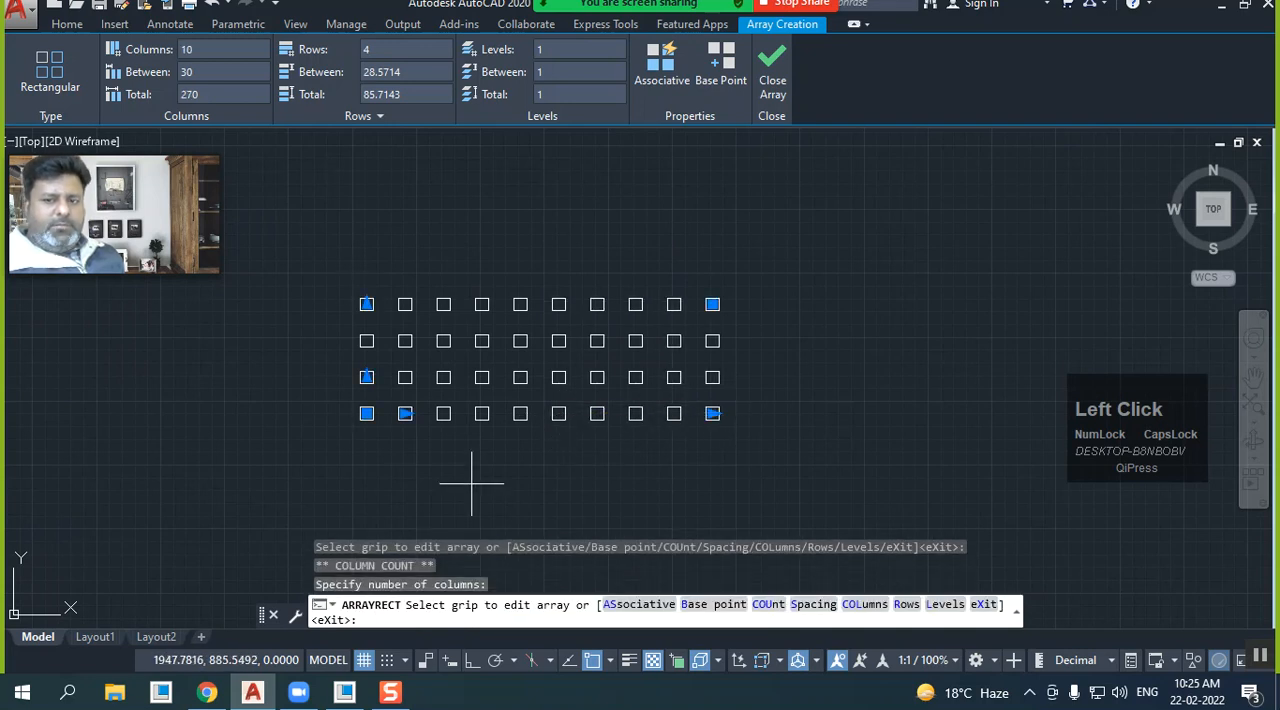
# Widen the array's column spacing to about 68.1 and its row spacing to about 50 using the spacing grips
pyautogui.click(405, 413)
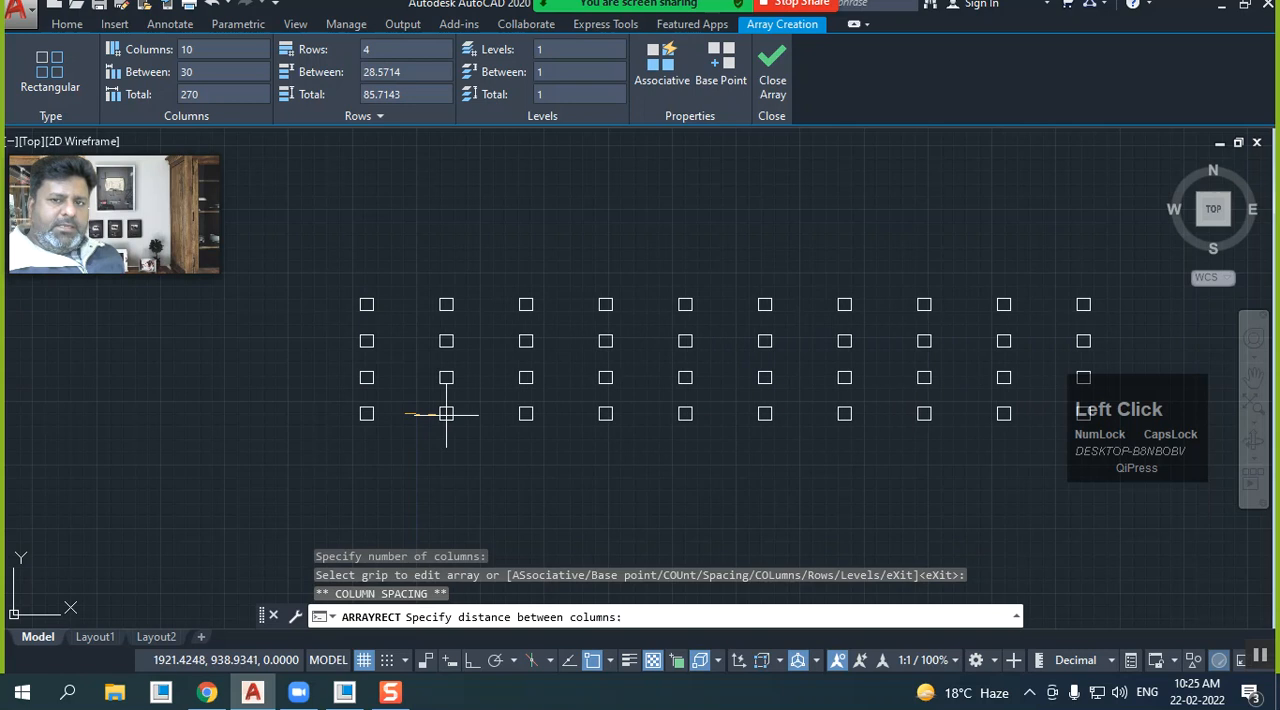
pyautogui.click(453, 413)
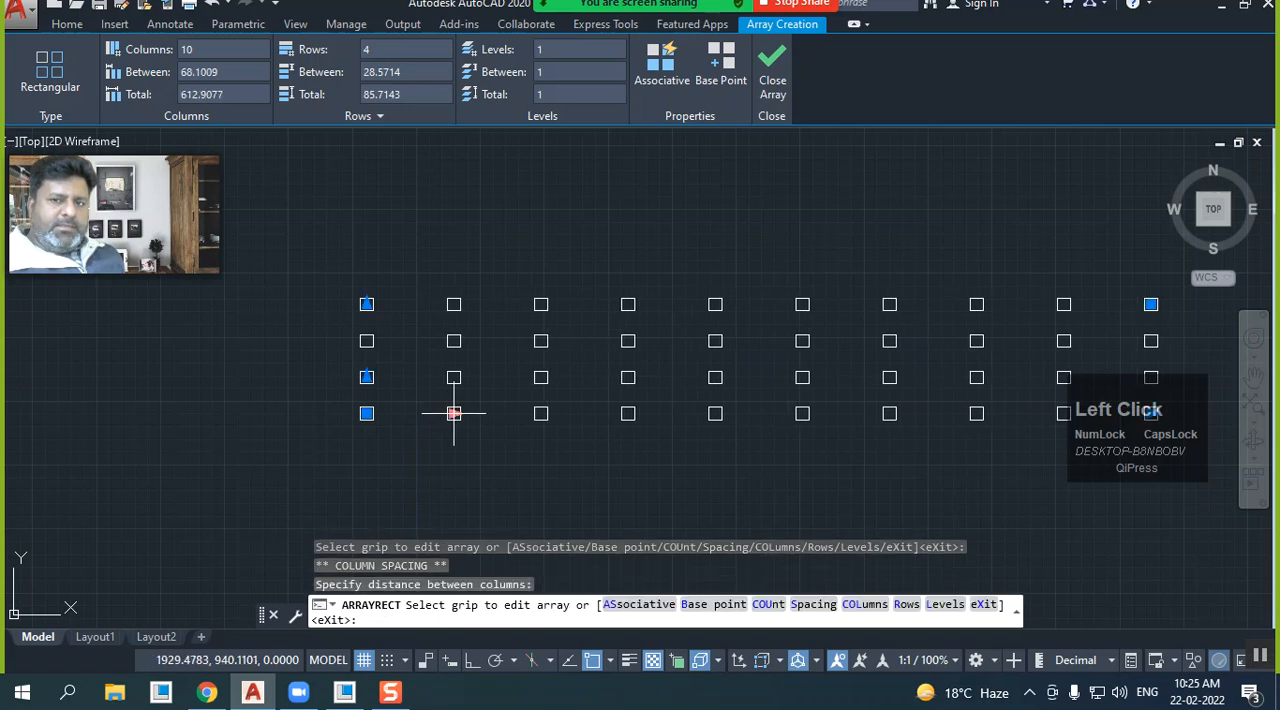
pyautogui.click(366, 377)
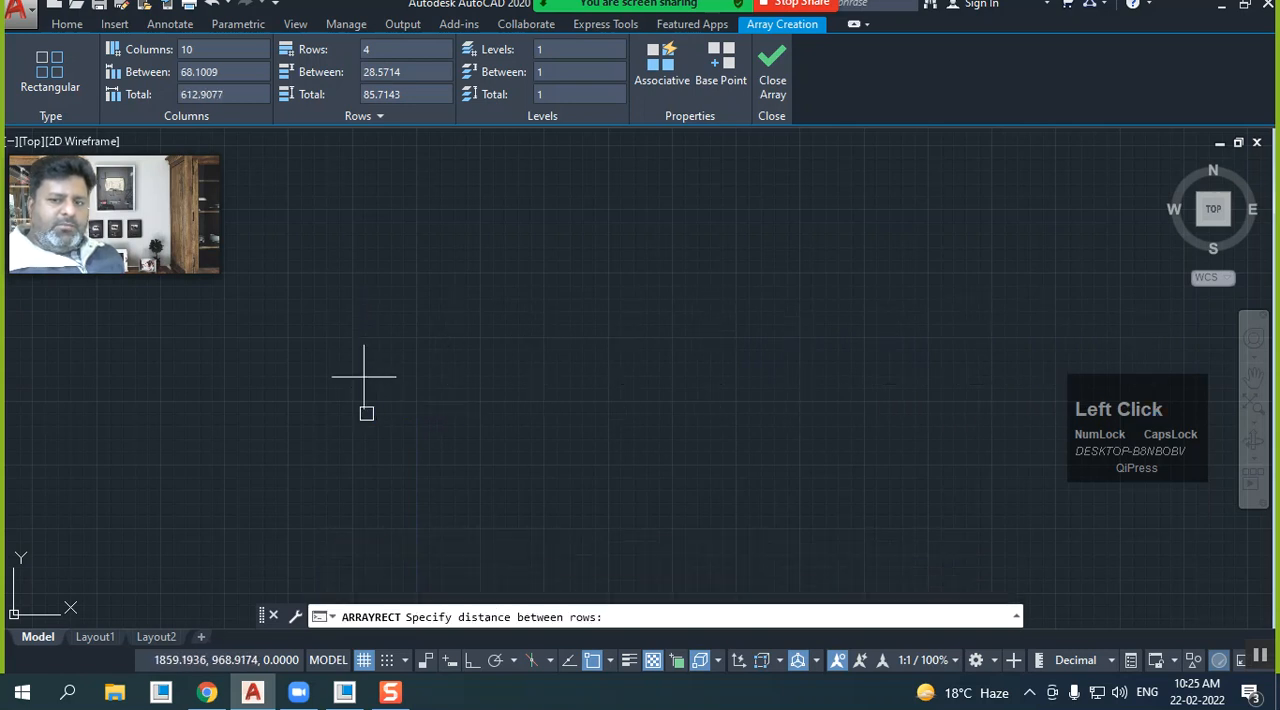
pyautogui.scroll(-1, 366, 349)
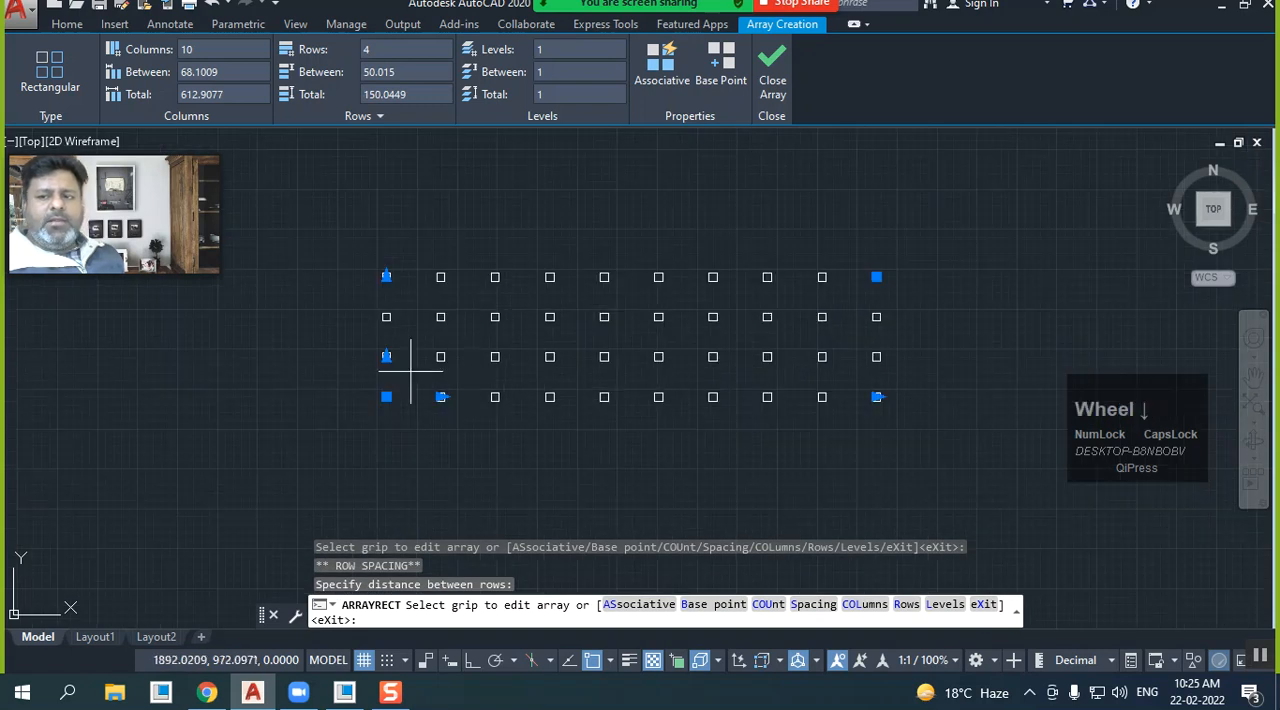
pyautogui.scroll(1, 574, 323)
pyautogui.moveTo(569, 323); pyautogui.dragTo(557, 350, button='middle')
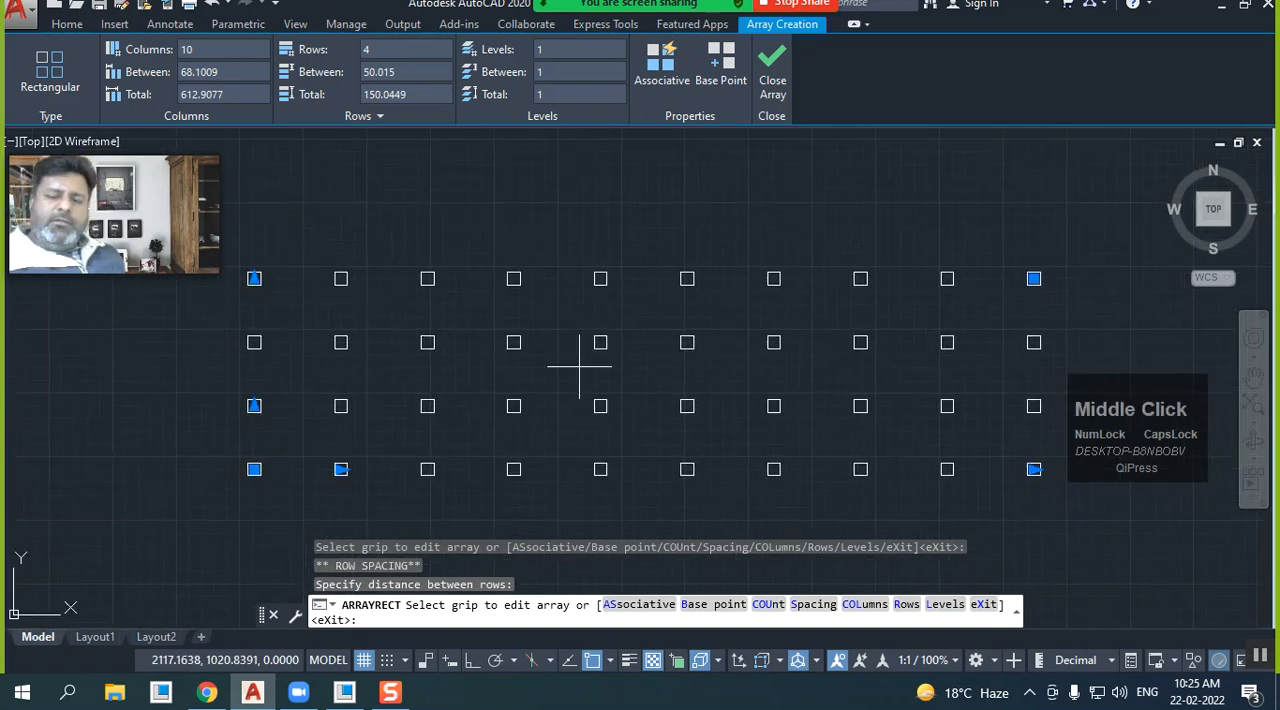
# Set the array's total row distance to 150 and total column distance to 500, and finish the array
pyautogui.click(417, 93)
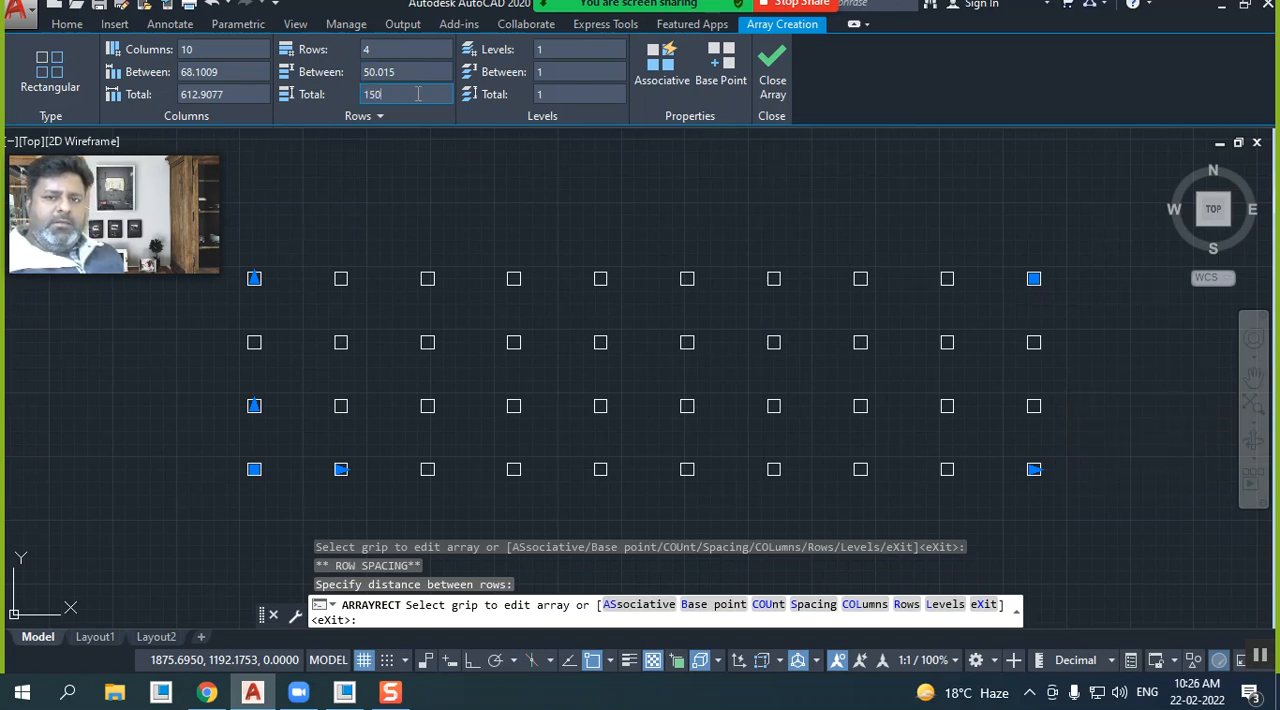
pyautogui.write('150')
pyautogui.press('Return')
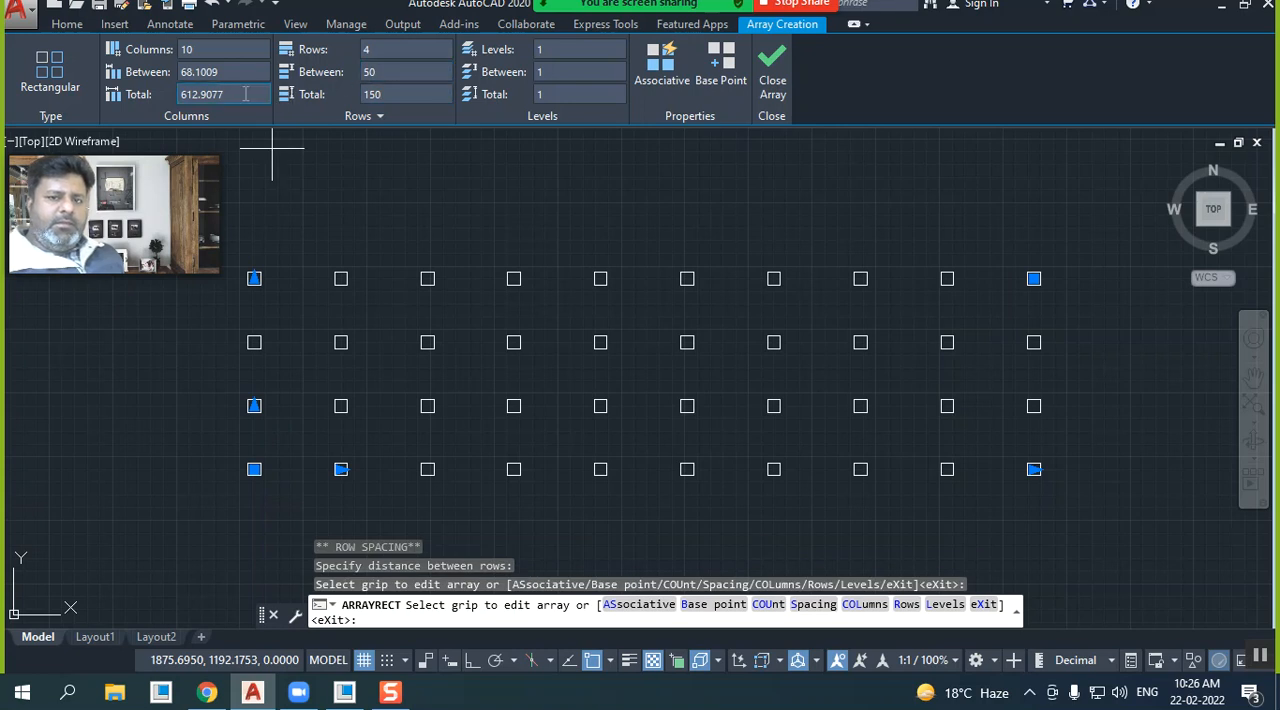
pyautogui.click(245, 94)
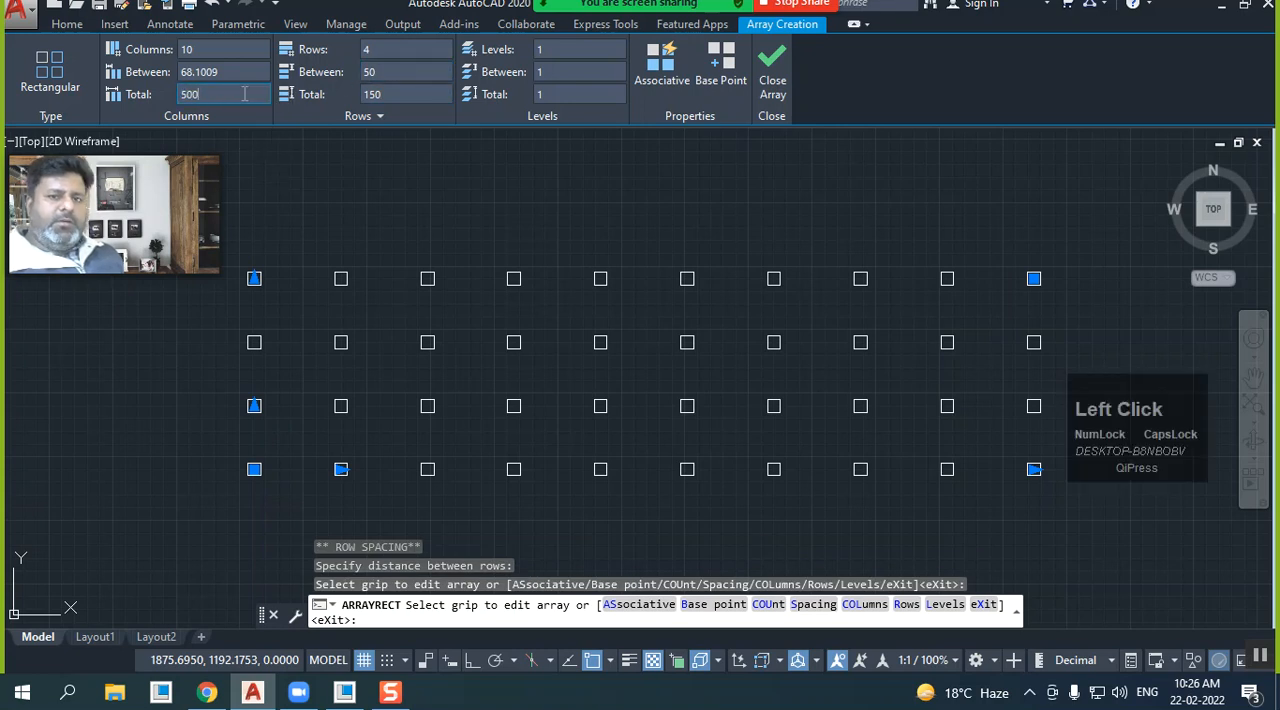
pyautogui.press('Return')
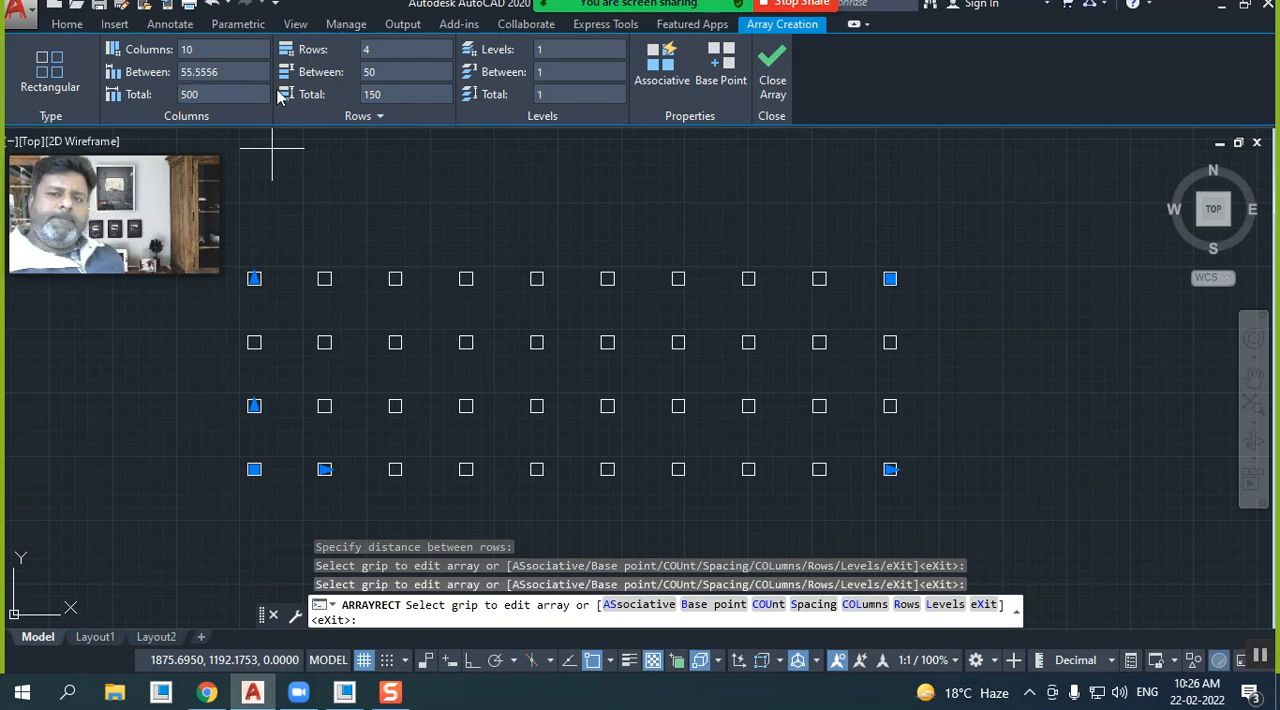
pyautogui.click(767, 86)
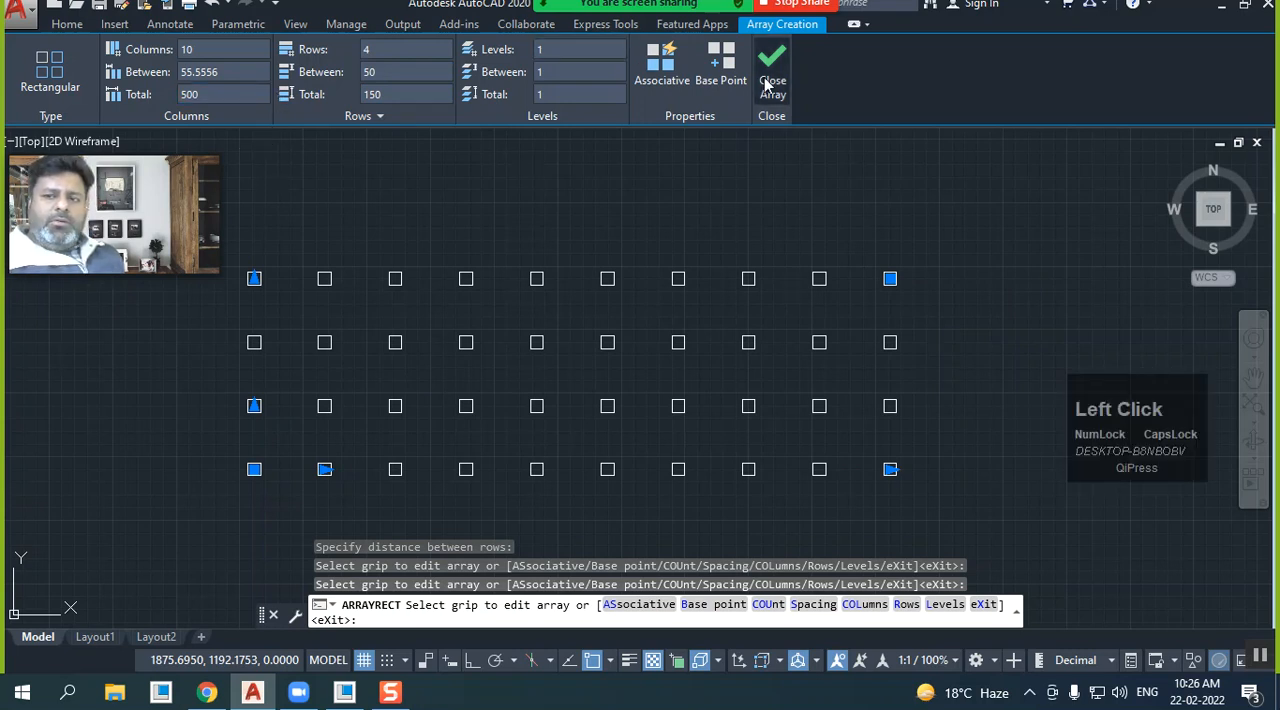
# Select all of the separate arrayed squares except the lower-left one and erase them
pyautogui.click(635, 325)
pyautogui.click(566, 356)
pyautogui.click(824, 457)
pyautogui.click(826, 459)
pyautogui.click(619, 485)
pyautogui.click(817, 489)
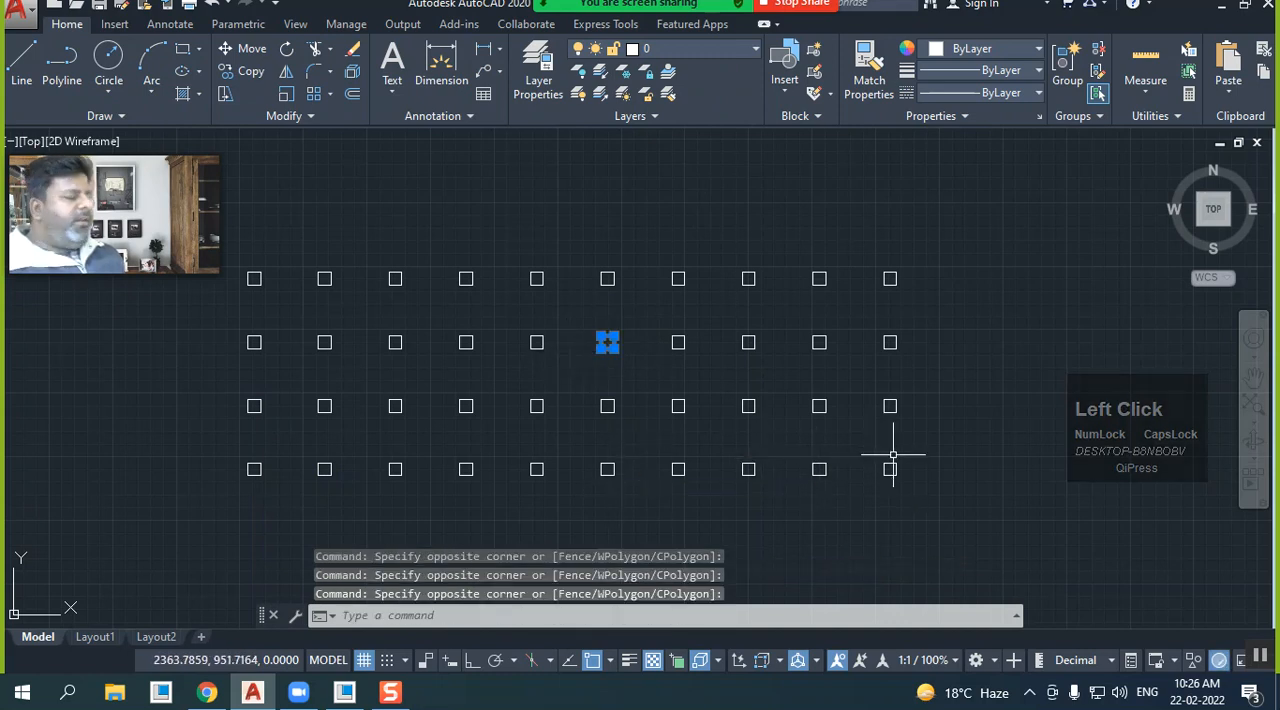
pyautogui.click(982, 502)
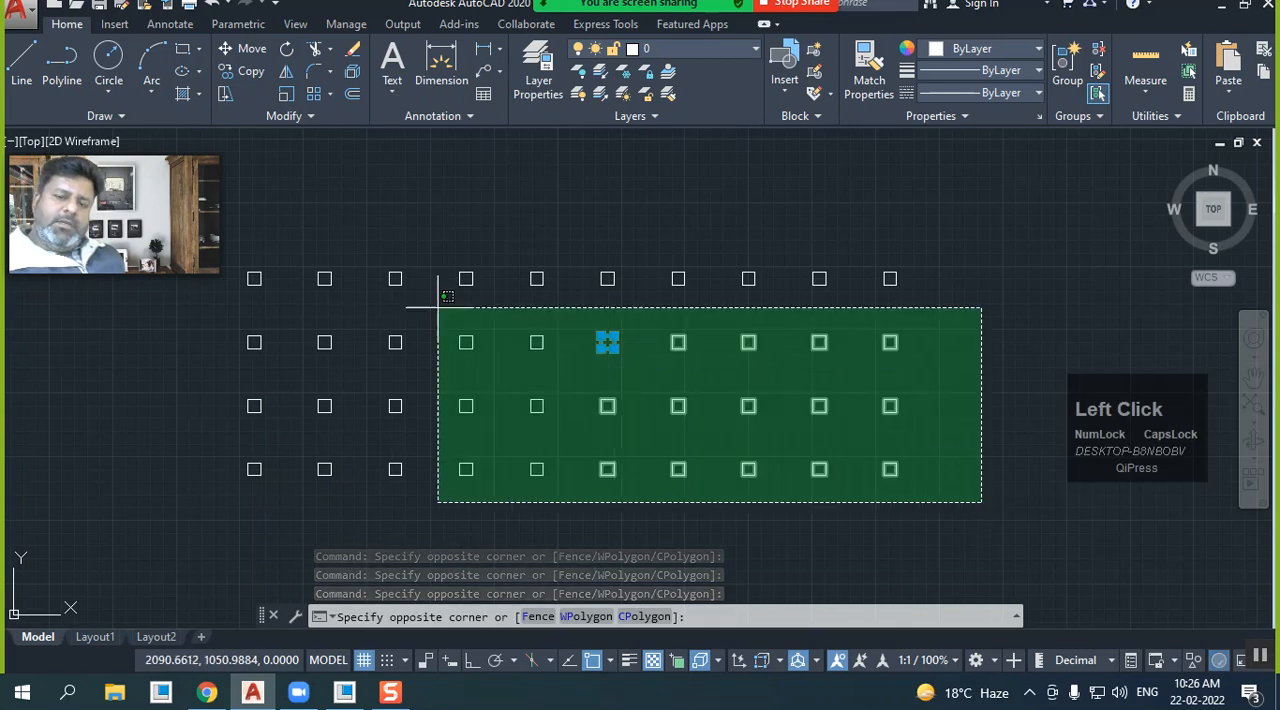
pyautogui.click(314, 244)
pyautogui.click(288, 424)
pyautogui.click(244, 270)
pyautogui.rightClick(282, 287)
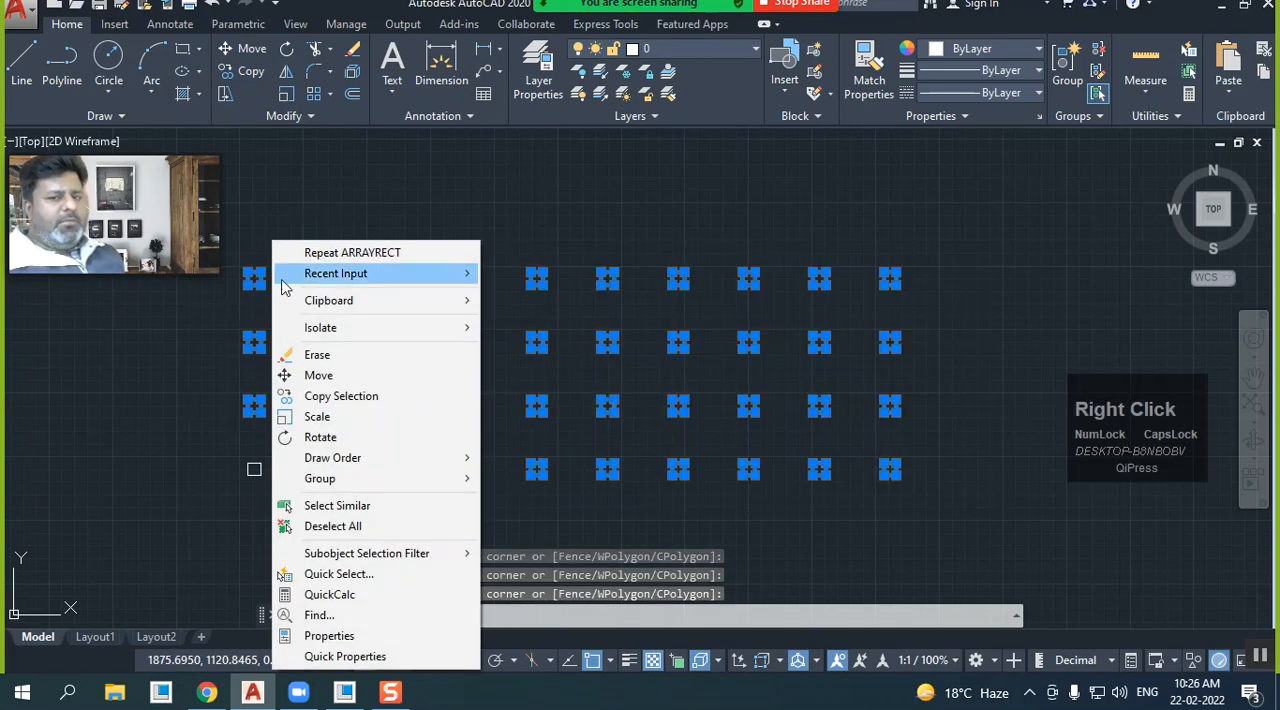
pyautogui.click(316, 354)
# Create a rectangular array of 4 columns and 3 rows from the remaining square with the Associative option enabled
pyautogui.scroll(5, 220, 480)
pyautogui.scroll(4, 369, 450)
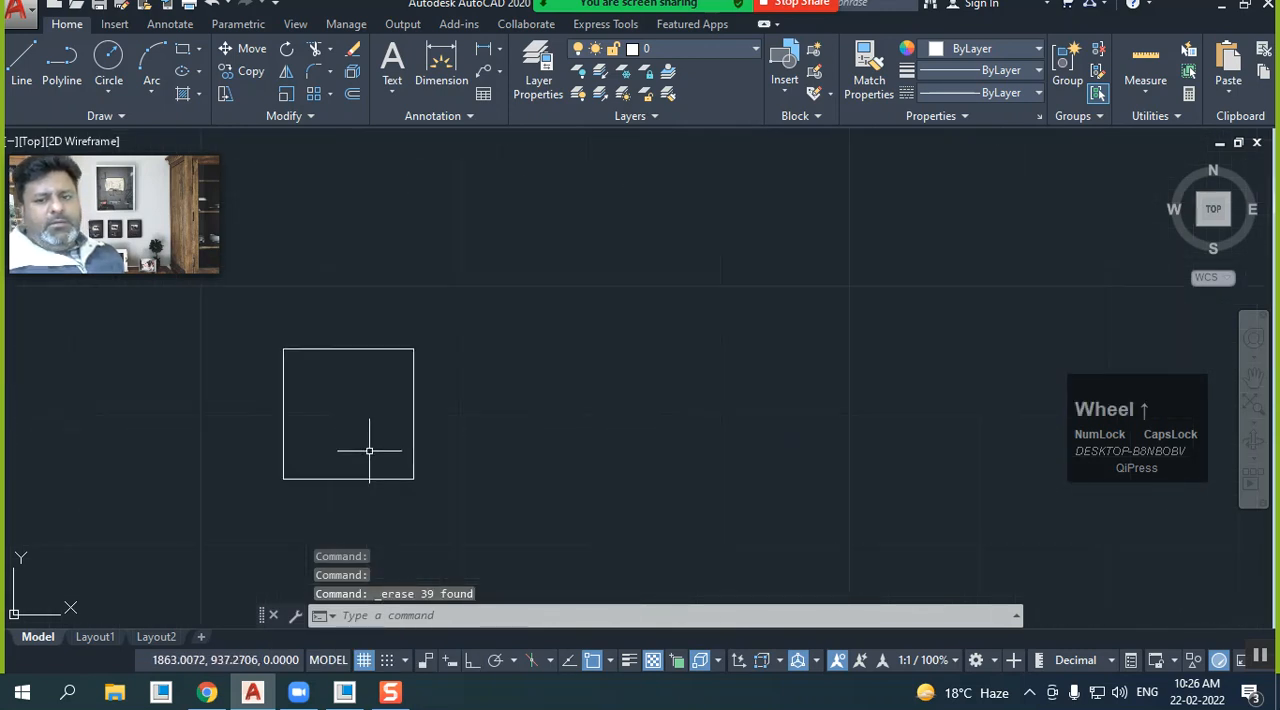
pyautogui.click(314, 94)
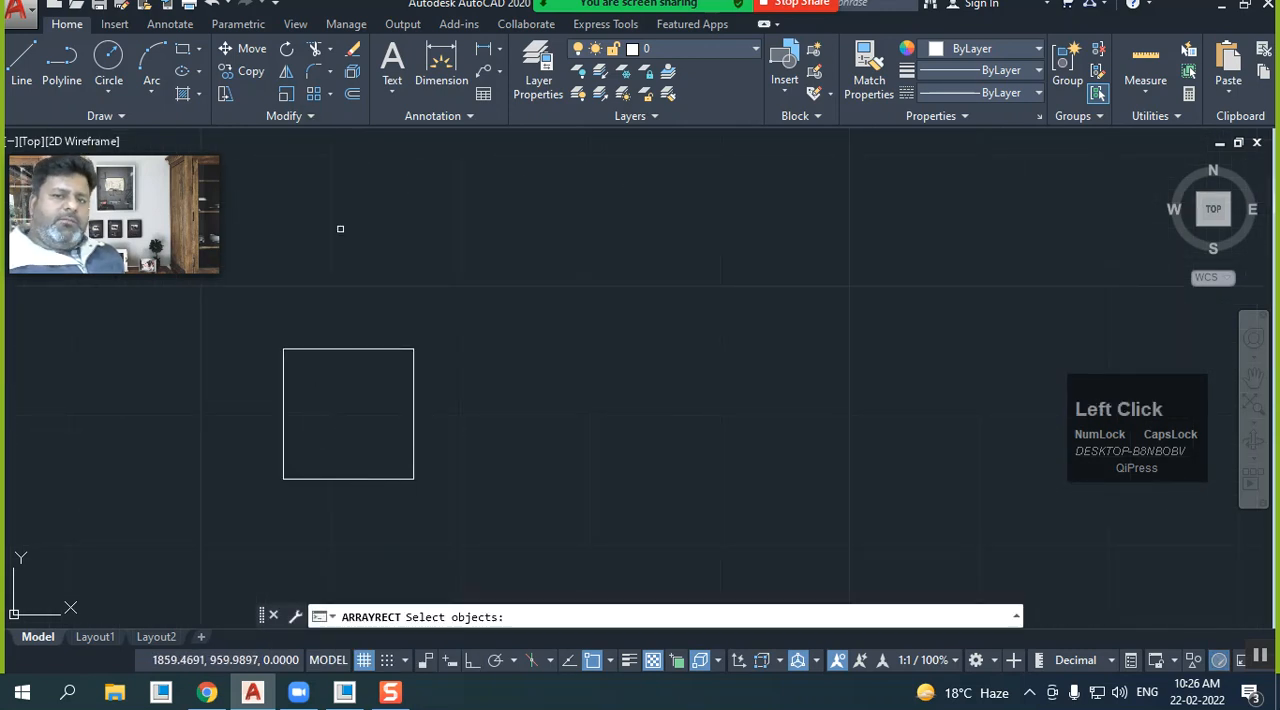
pyautogui.click(342, 349)
pyautogui.rightClick(333, 318)
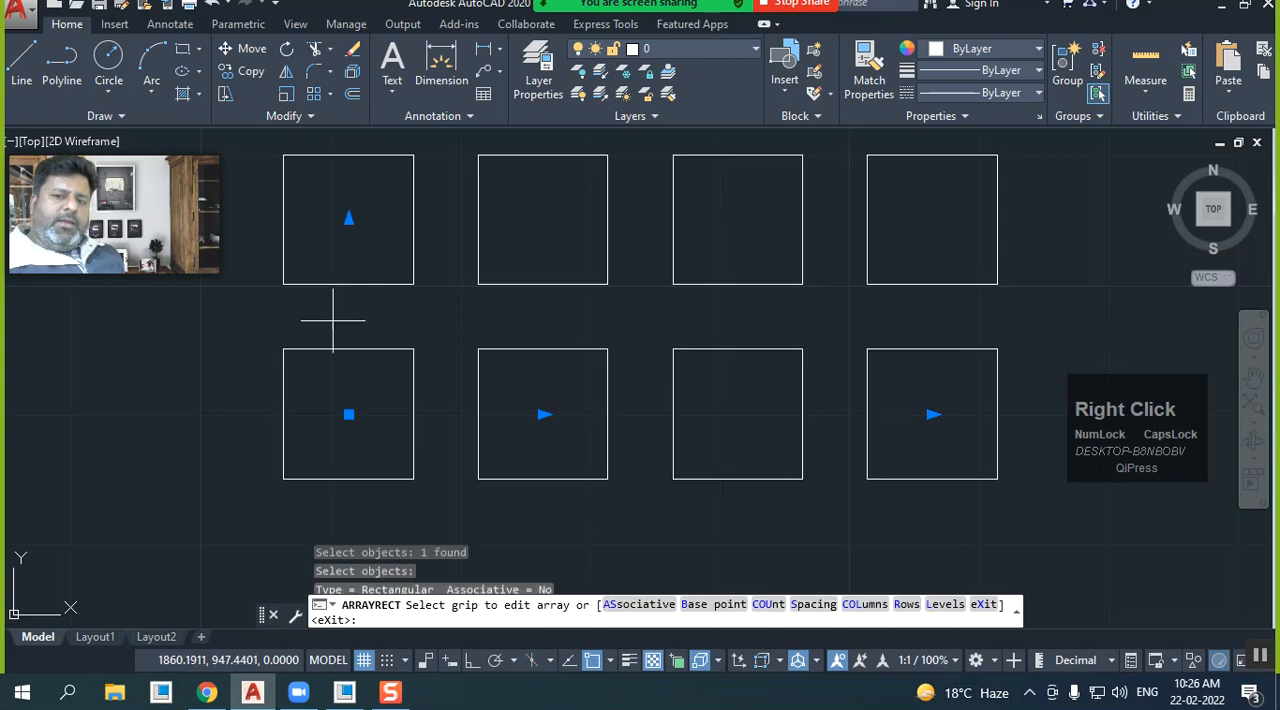
pyautogui.scroll(-2, 336, 460)
pyautogui.scroll(-4, 336, 461)
pyautogui.scroll(2, 334, 465)
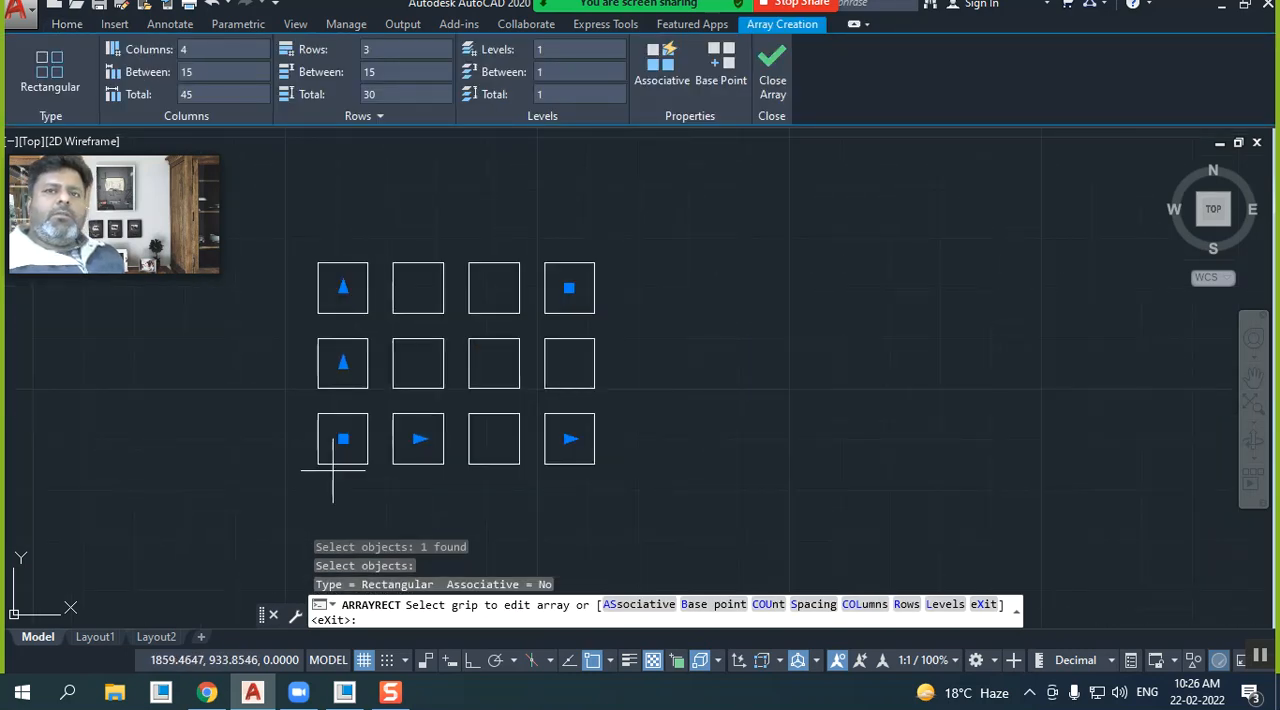
pyautogui.click(660, 84)
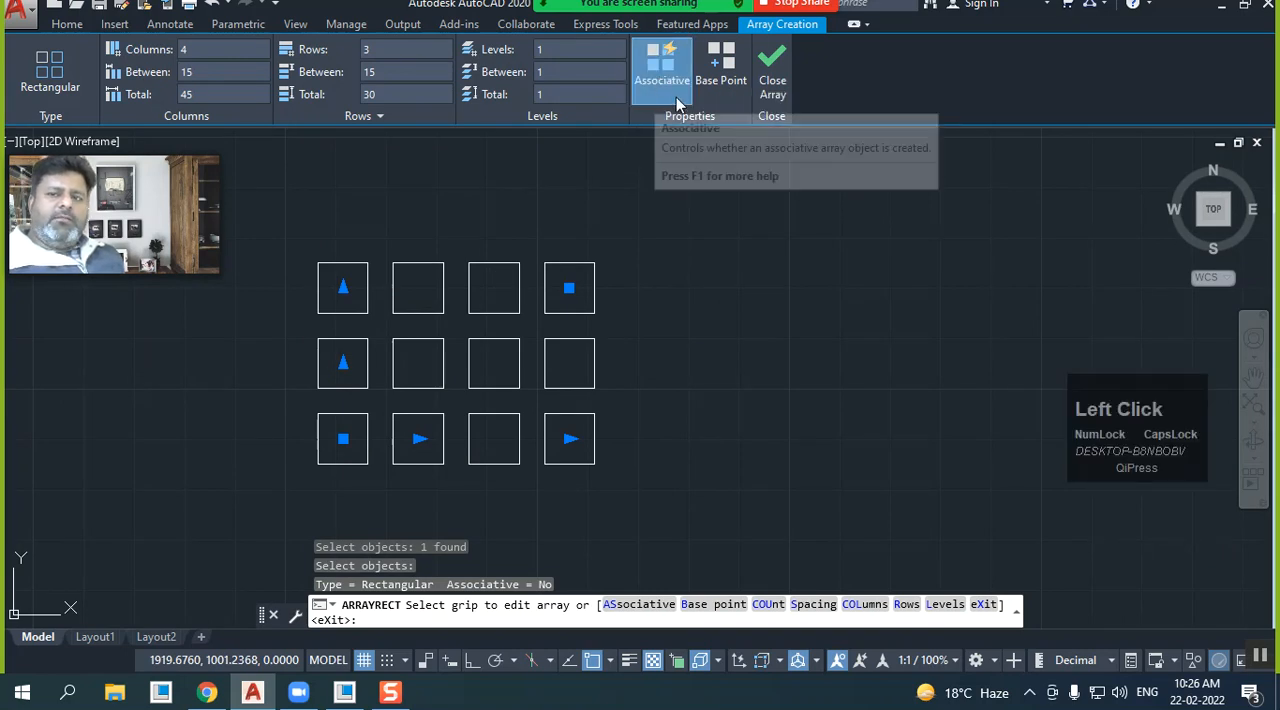
pyautogui.click(770, 84)
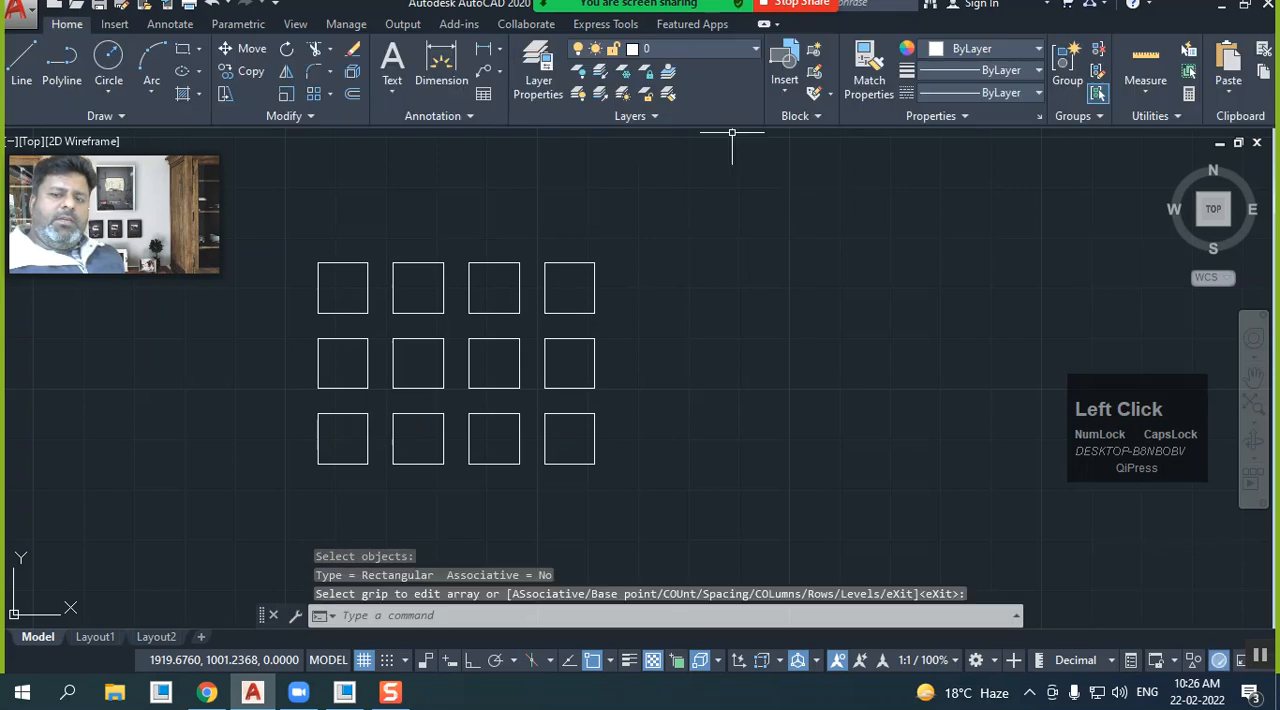
# Edit the associative array to have 6 rows and close the array editor
pyautogui.click(572, 266)
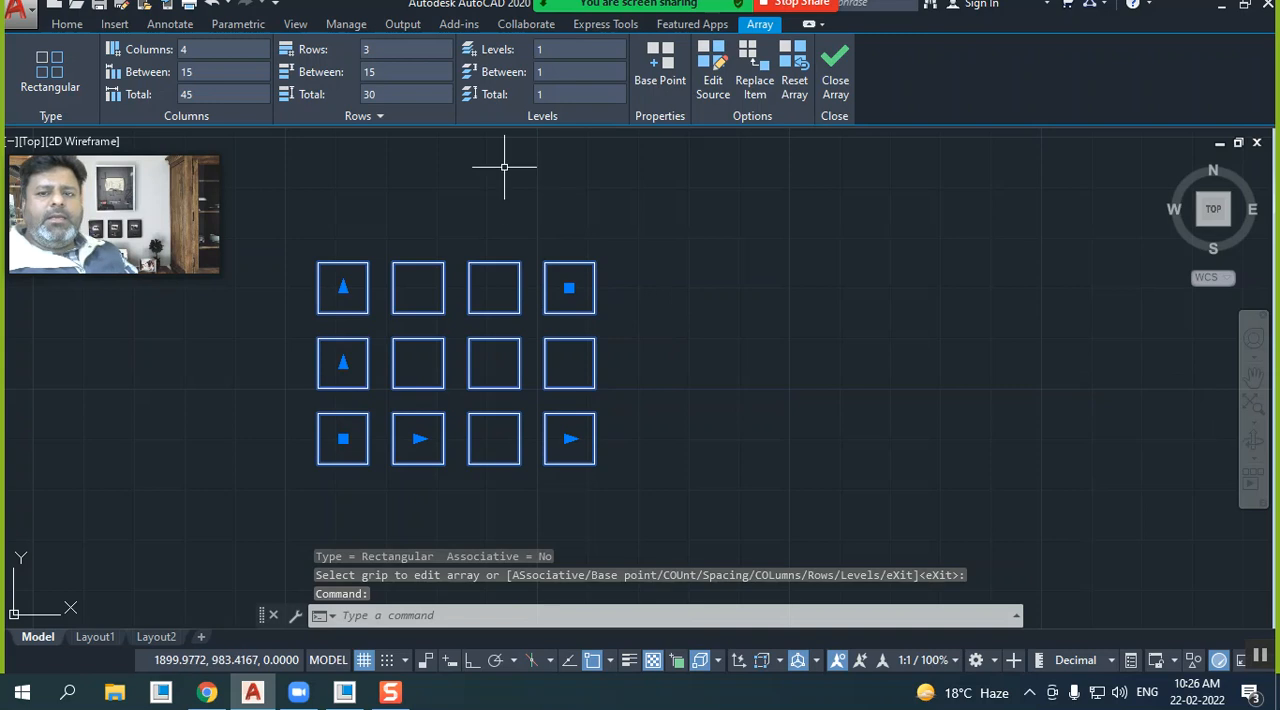
pyautogui.click(376, 55)
pyautogui.write('6')
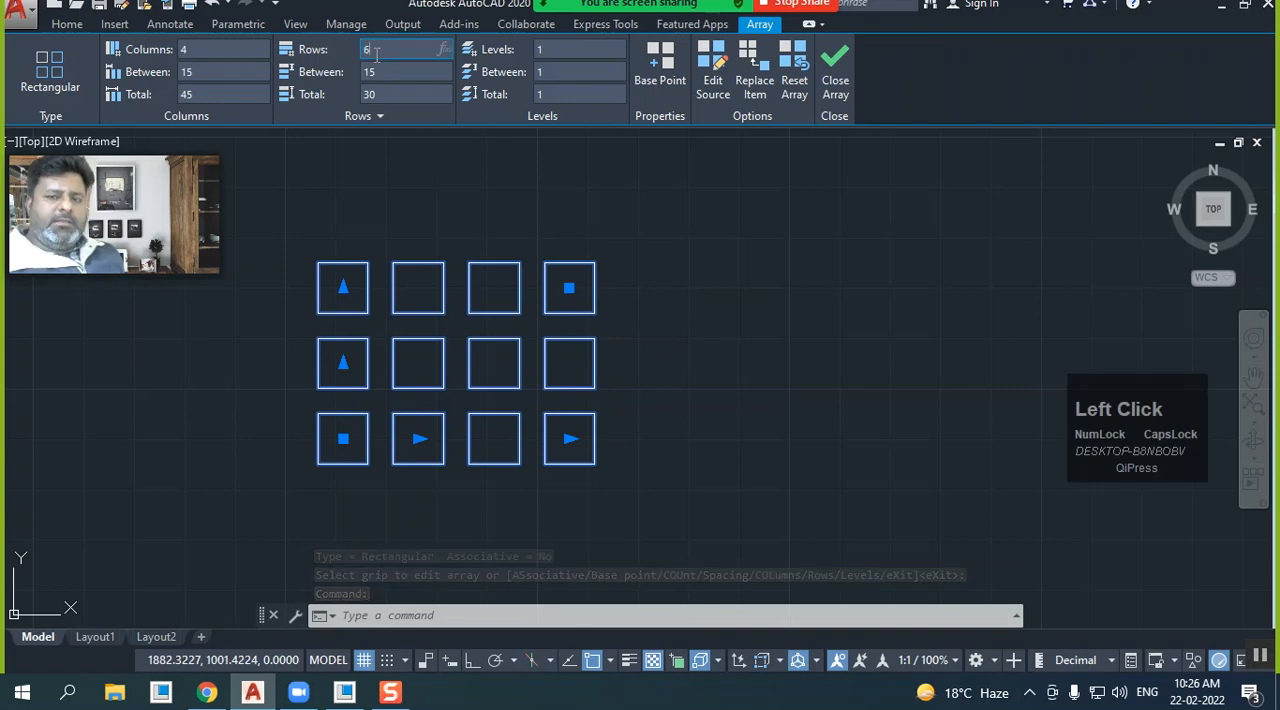
pyautogui.click(835, 68)
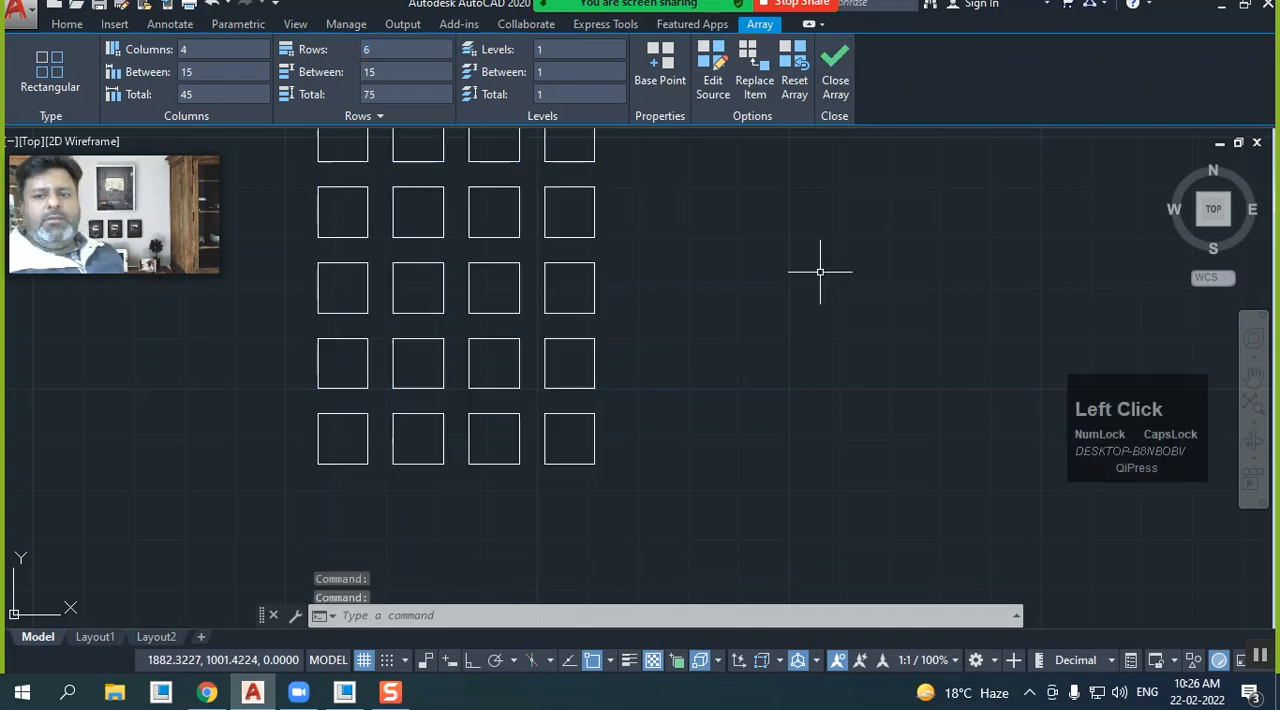
# Reselect the array to examine its editing options, and close the array editor
pyautogui.scroll(-2, 790, 240)
pyautogui.moveTo(673, 350); pyautogui.dragTo(606, 415, button='middle')
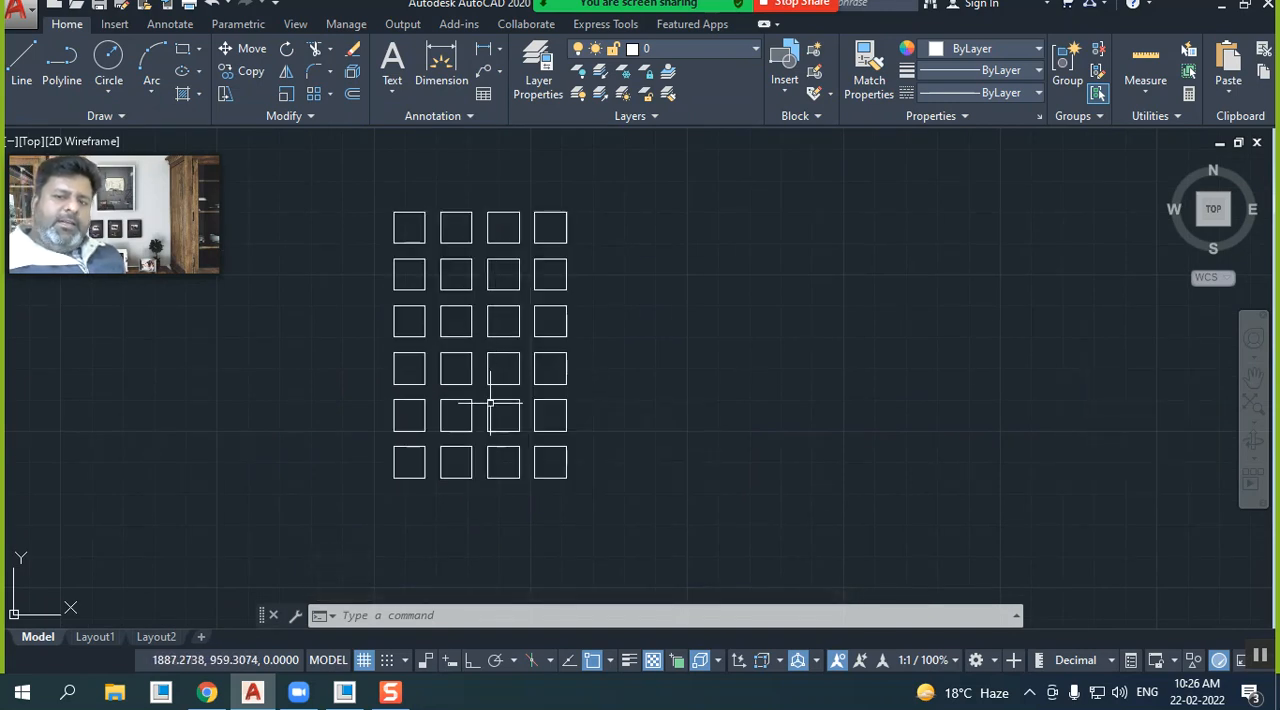
pyautogui.click(459, 376)
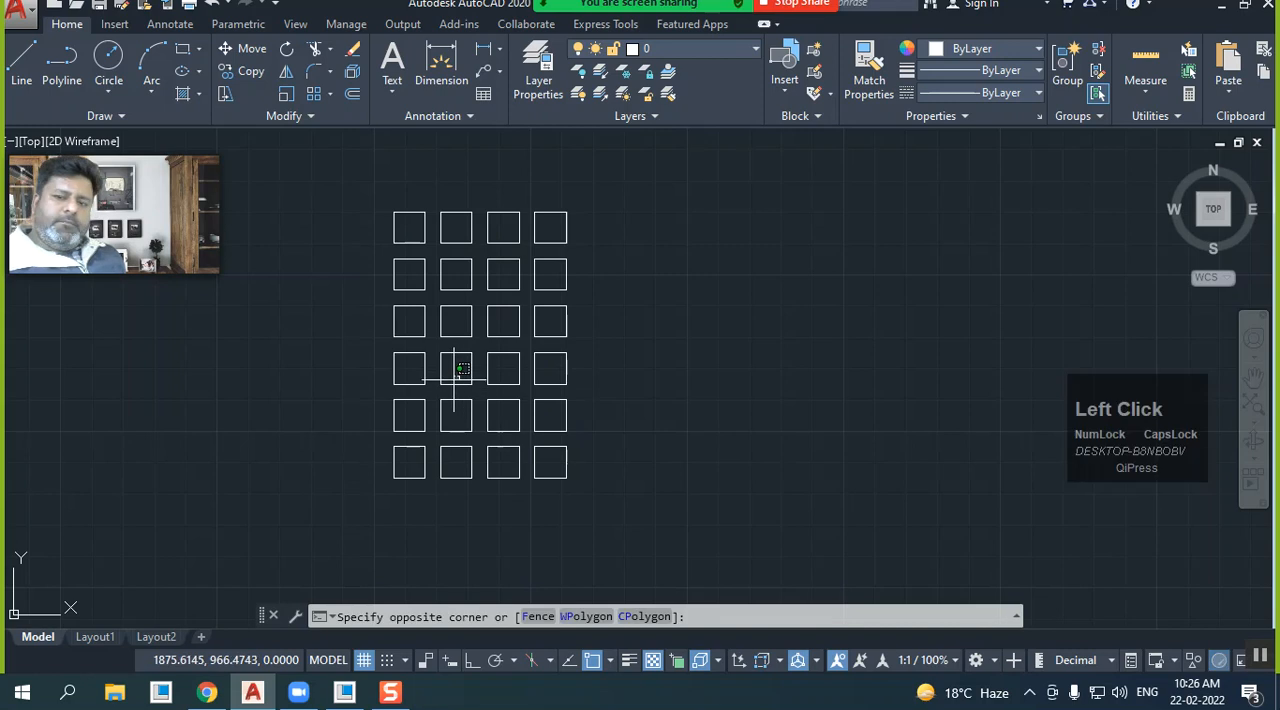
pyautogui.click(443, 381)
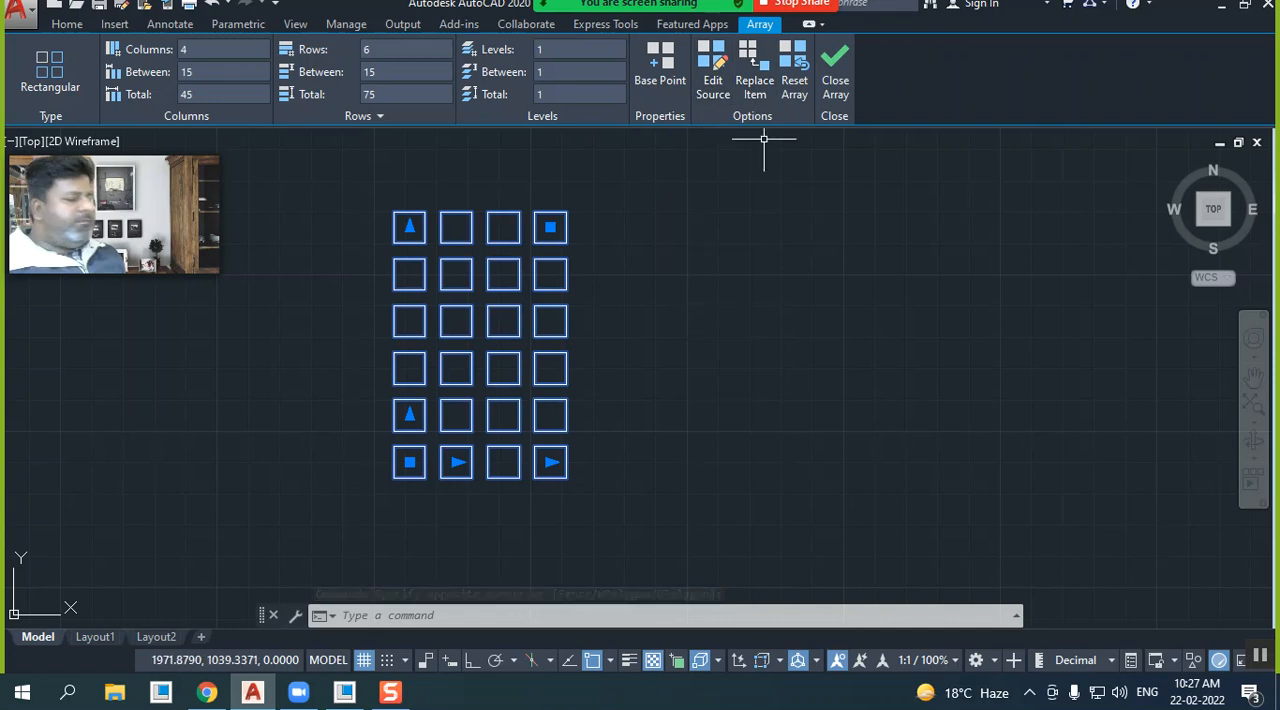
pyautogui.click(833, 88)
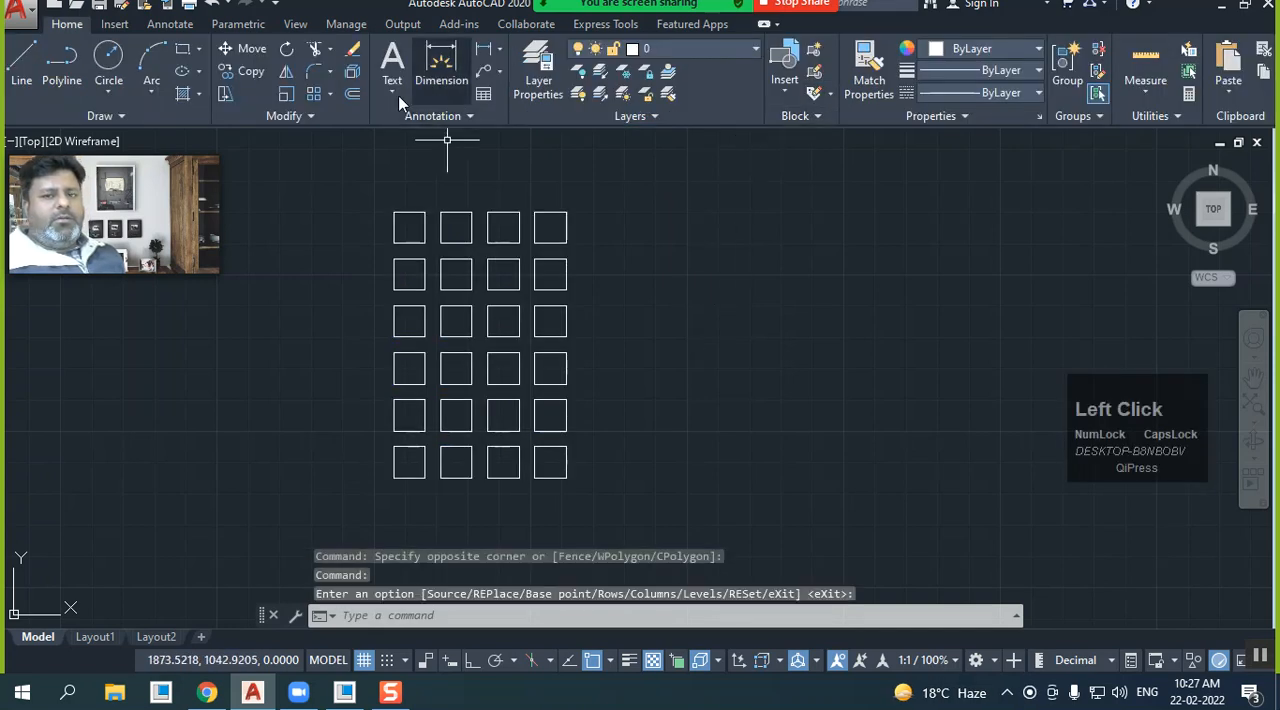
# Explode the associative array into individual squares
pyautogui.click(352, 75)
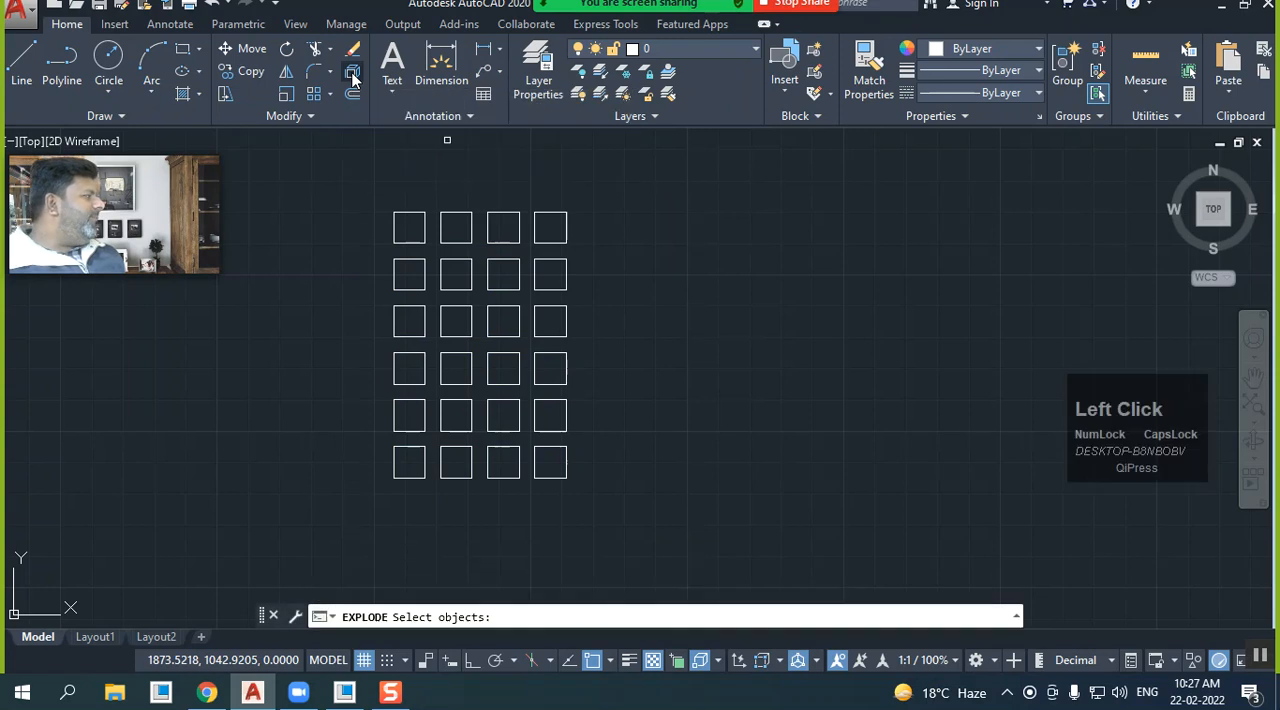
pyautogui.click(620, 370)
pyautogui.click(504, 316)
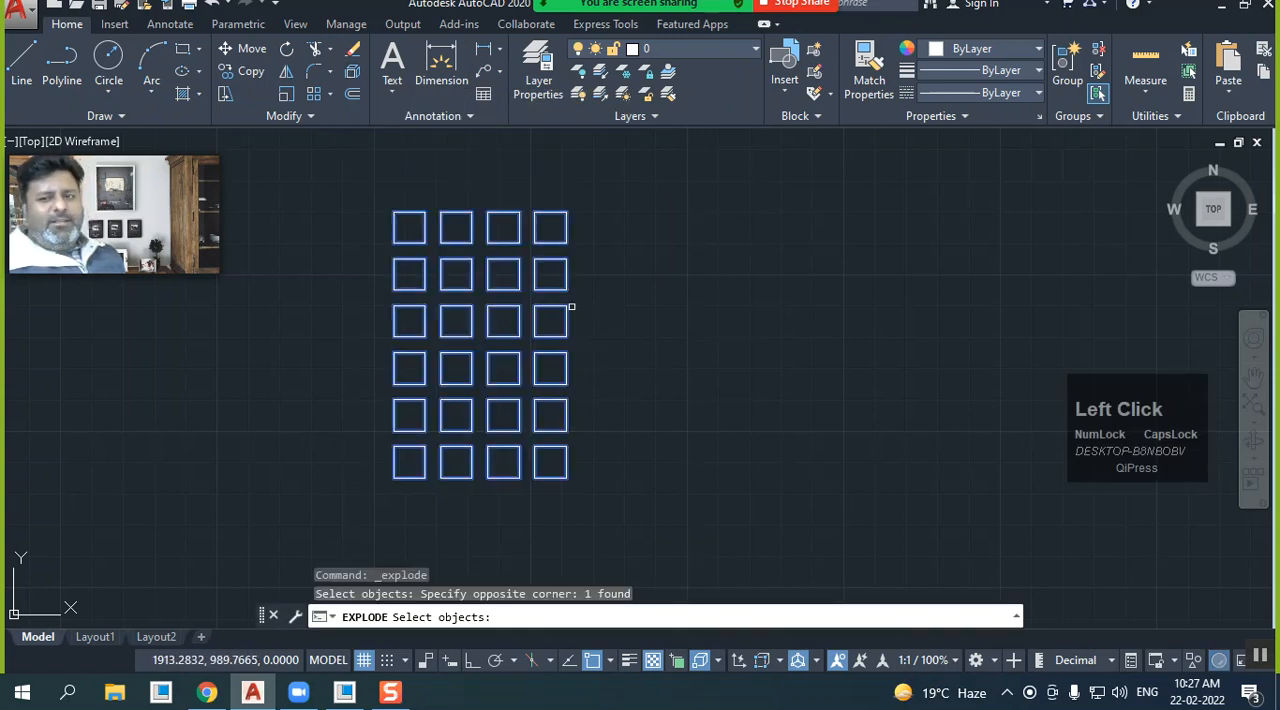
pyautogui.rightClick(620, 306)
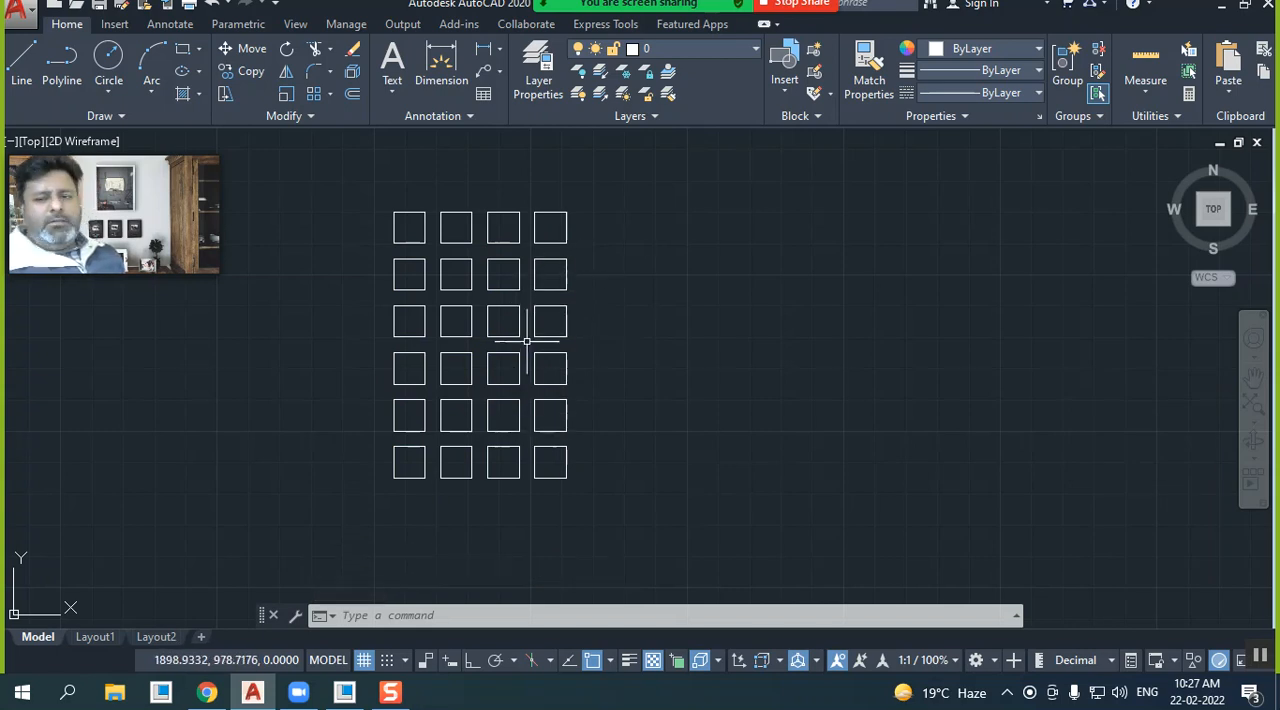
# Delete the eight inner squares, keeping only the outer ring of squares
pyautogui.click(506, 408)
pyautogui.click(450, 280)
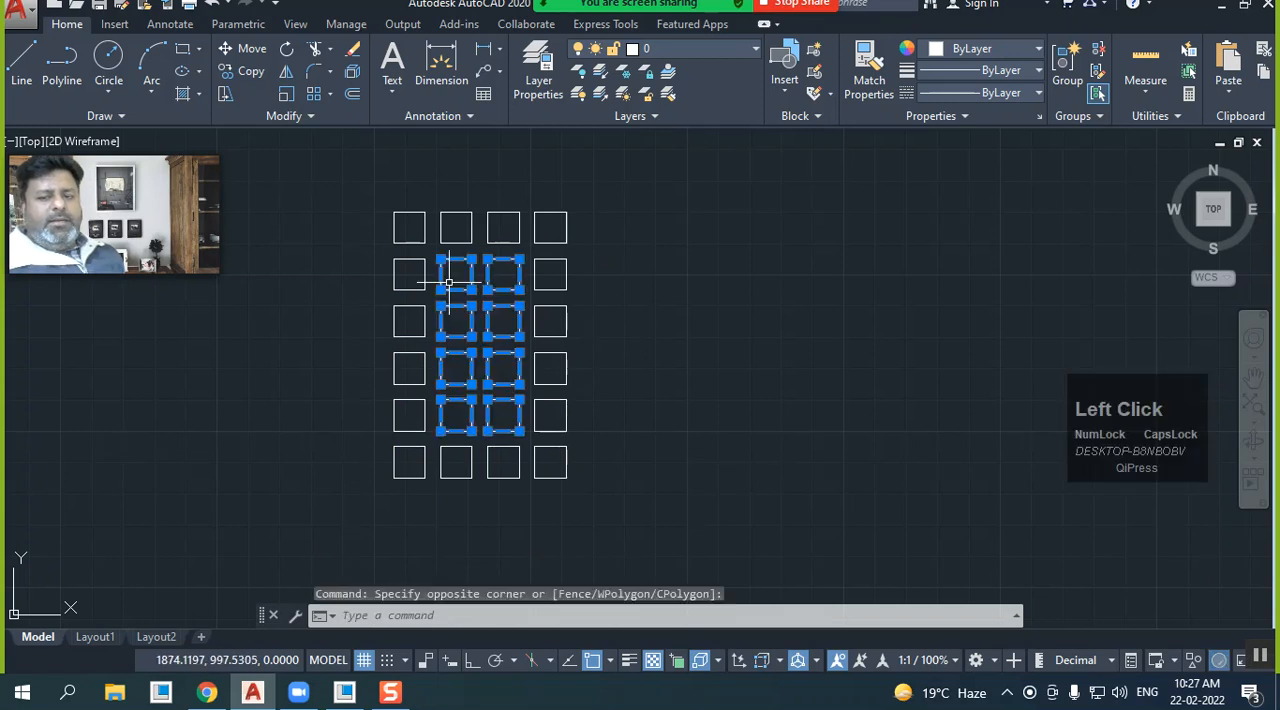
pyautogui.press('Delete')
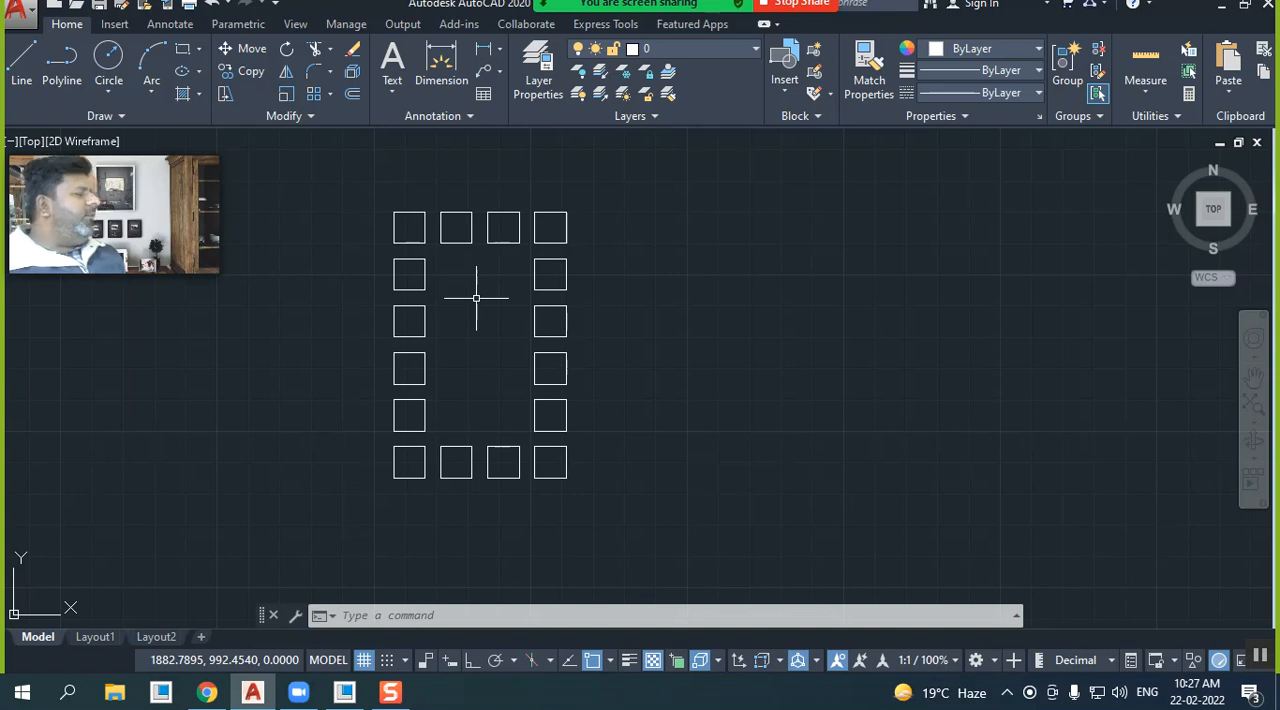
# Draw a large circle with a radius of about 44.67 in the empty area beside the ring of squares
pyautogui.moveTo(476, 298); pyautogui.dragTo(424, 311, button='middle')
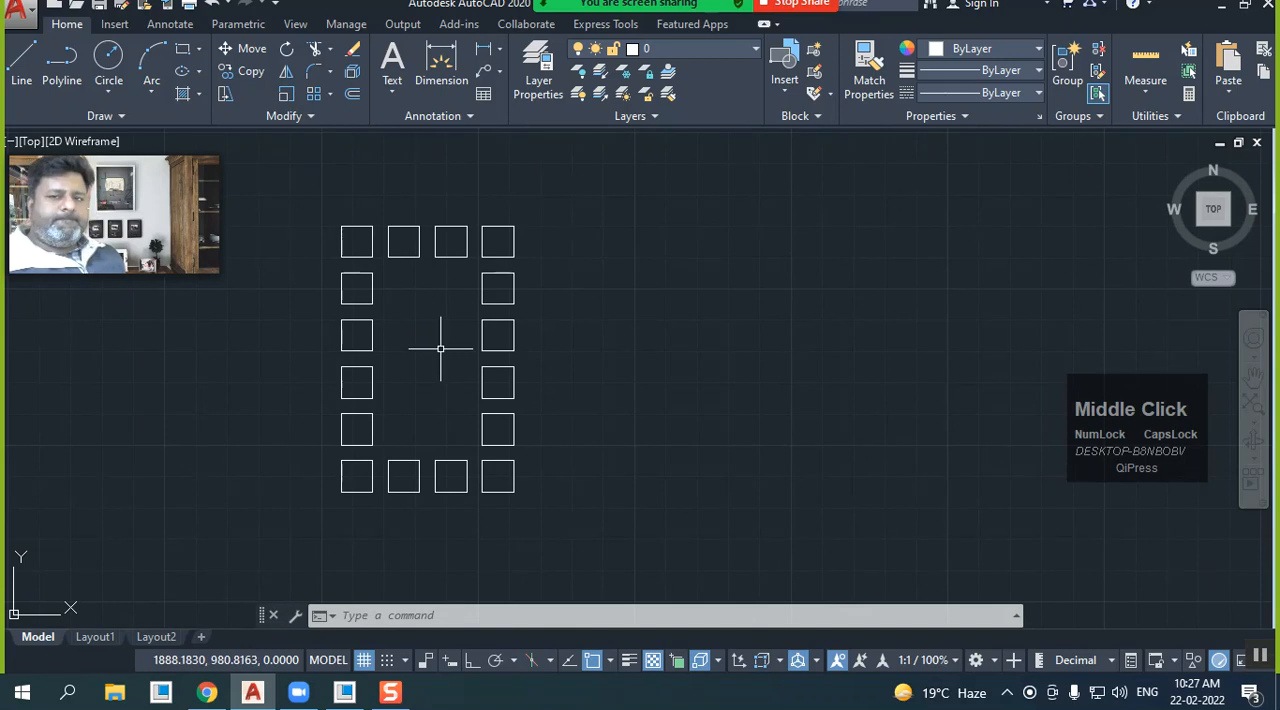
pyautogui.moveTo(500, 286)
pyautogui.mouseDown(button='middle')
pyautogui.moveTo(506, 297)
pyautogui.moveTo(417, 328)
pyautogui.moveTo(389, 354)
pyautogui.moveTo(352, 357)
pyautogui.mouseUp(button='middle')
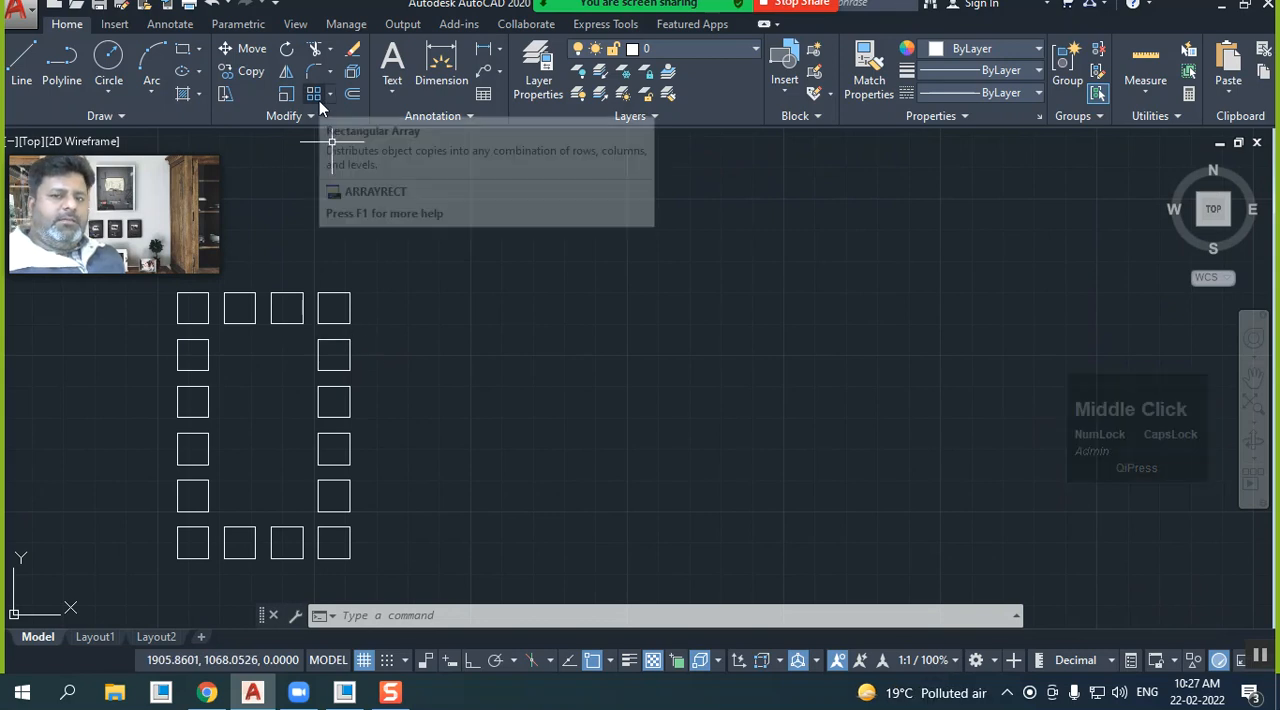
pyautogui.click(108, 62)
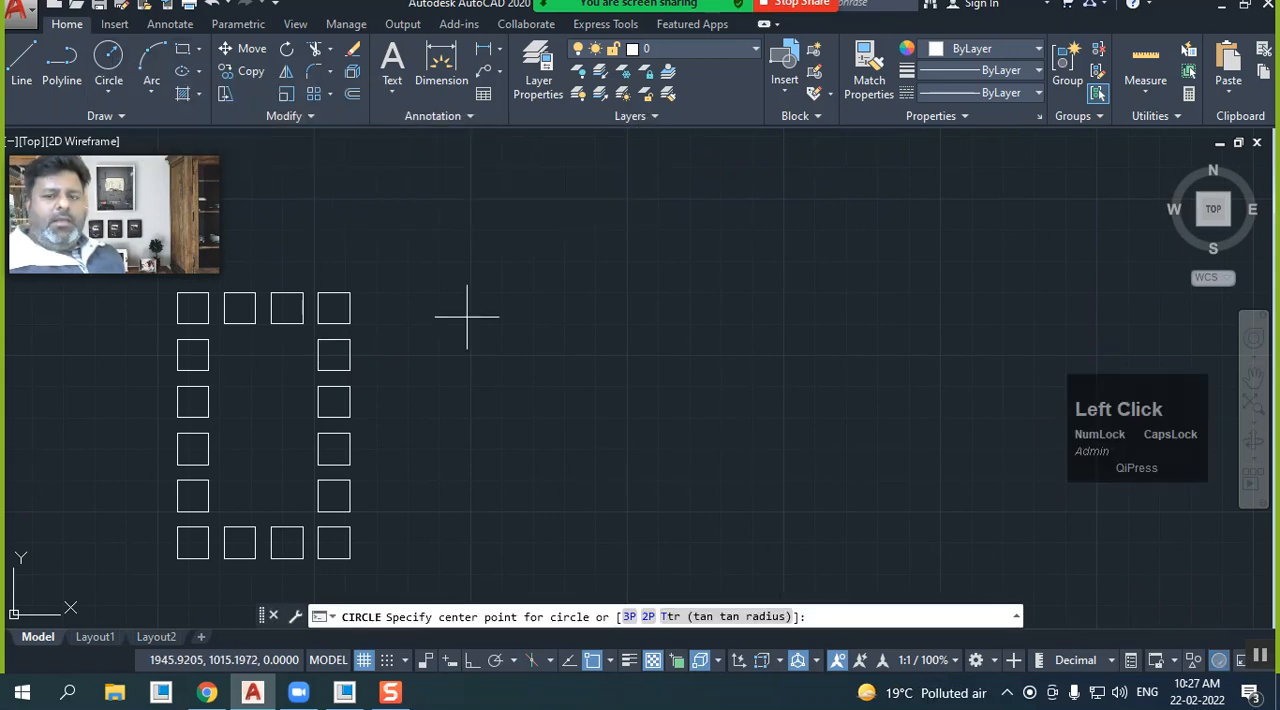
pyautogui.click(654, 438)
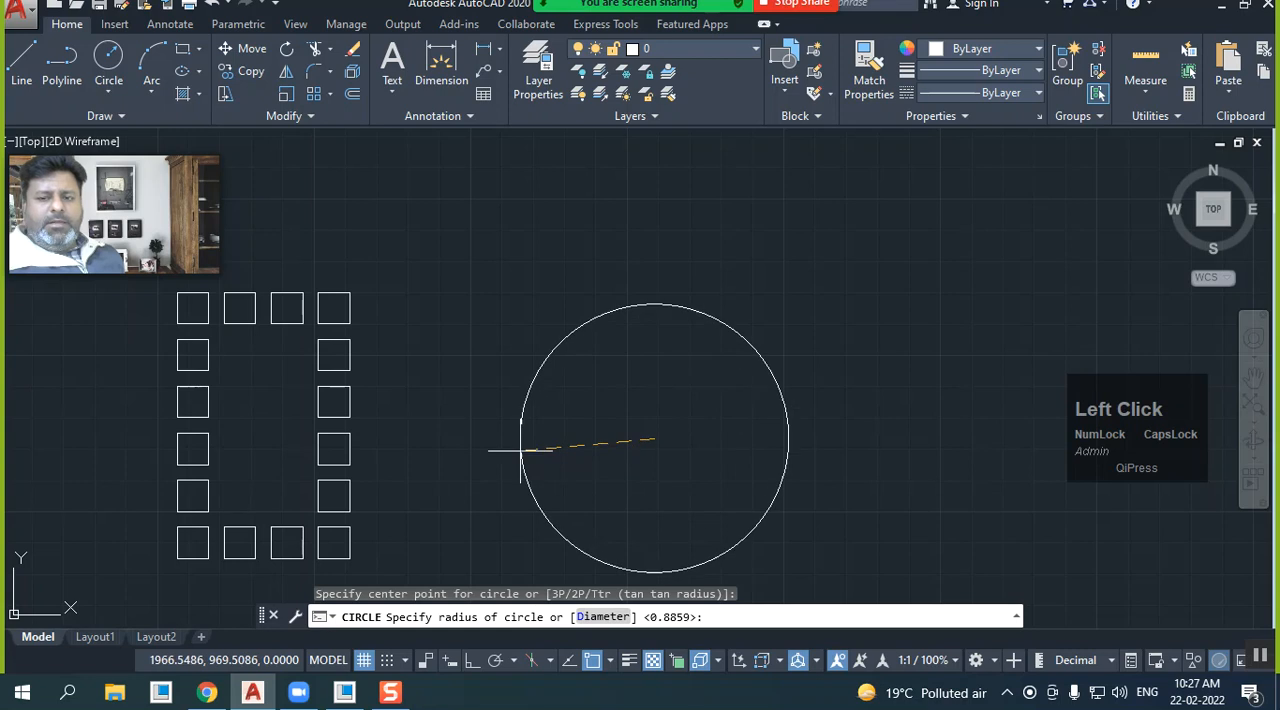
pyautogui.click(520, 450)
# Draw a small circle centred on the top quadrant point of the large circle
pyautogui.moveTo(520, 448)
pyautogui.mouseDown(button='middle')
pyautogui.moveTo(517, 426)
pyautogui.moveTo(443, 394)
pyautogui.moveTo(468, 387)
pyautogui.mouseUp(button='middle')
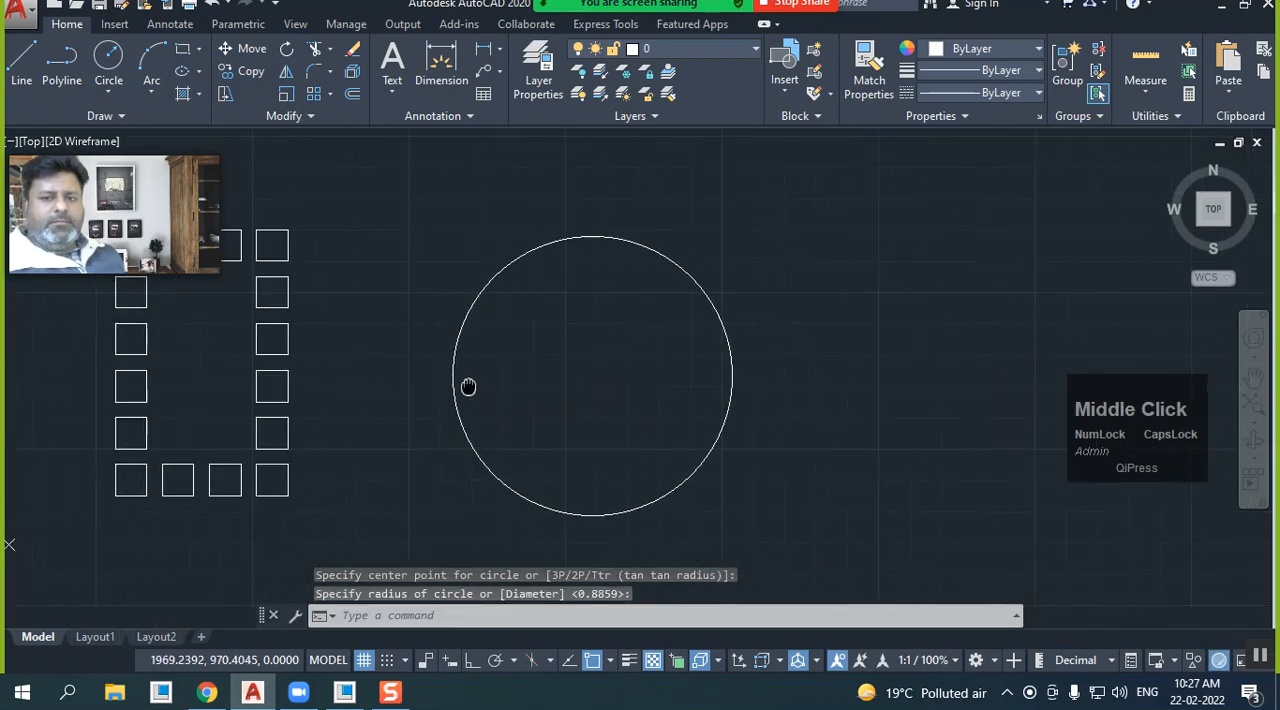
pyautogui.click(108, 62)
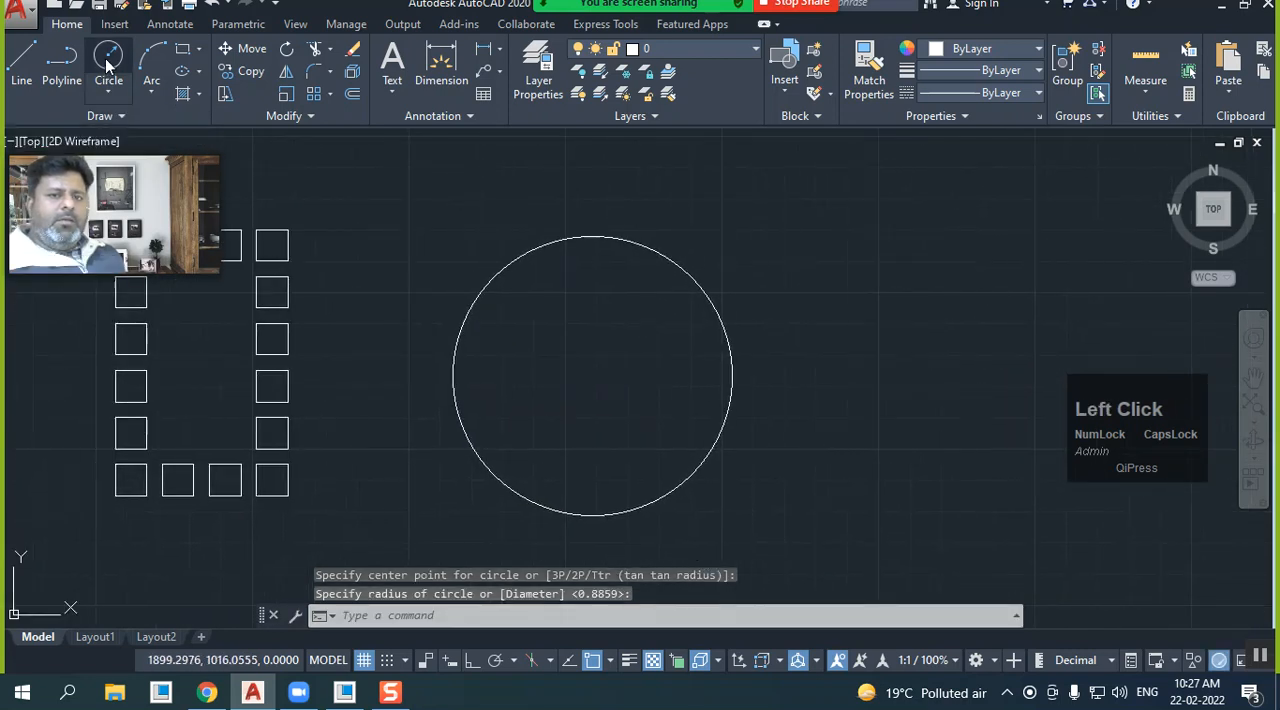
pyautogui.click(592, 237)
pyautogui.click(597, 252)
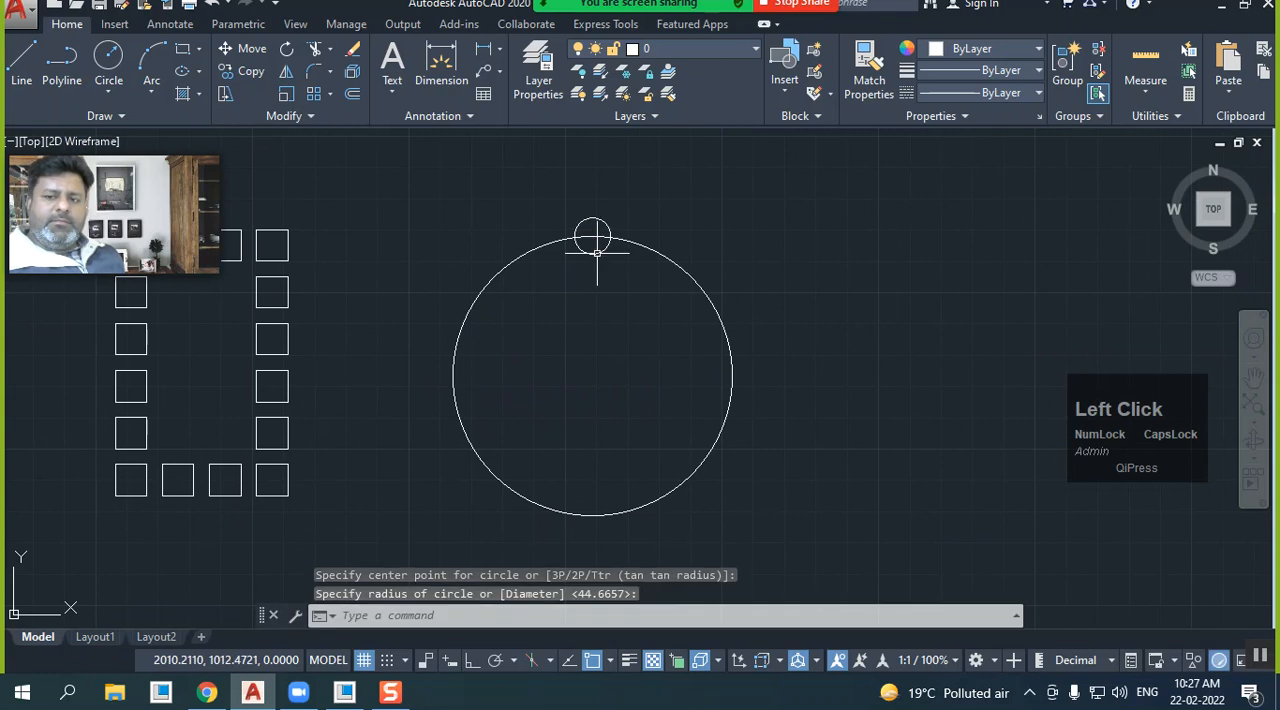
# Create a polar array of the small circle around the large circle's centre point
pyautogui.click(330, 95)
pyautogui.click(347, 211)
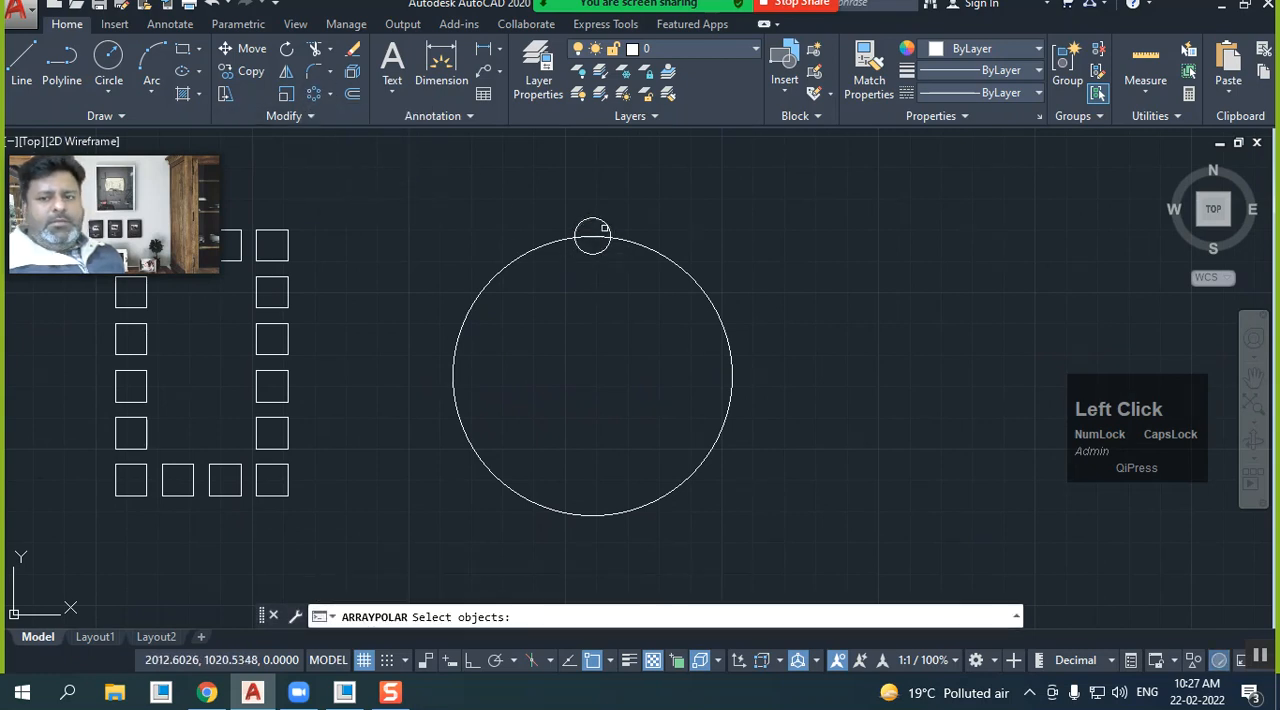
pyautogui.click(605, 229)
pyautogui.rightClick(594, 286)
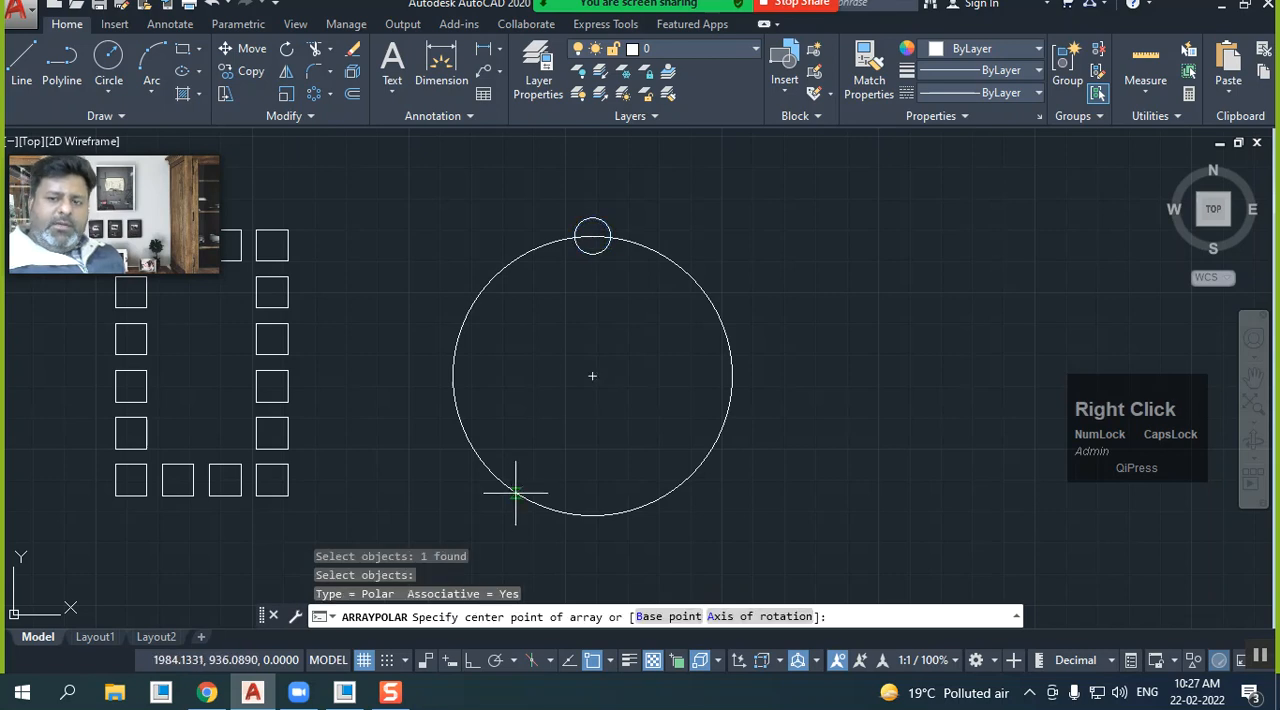
pyautogui.click(592, 376)
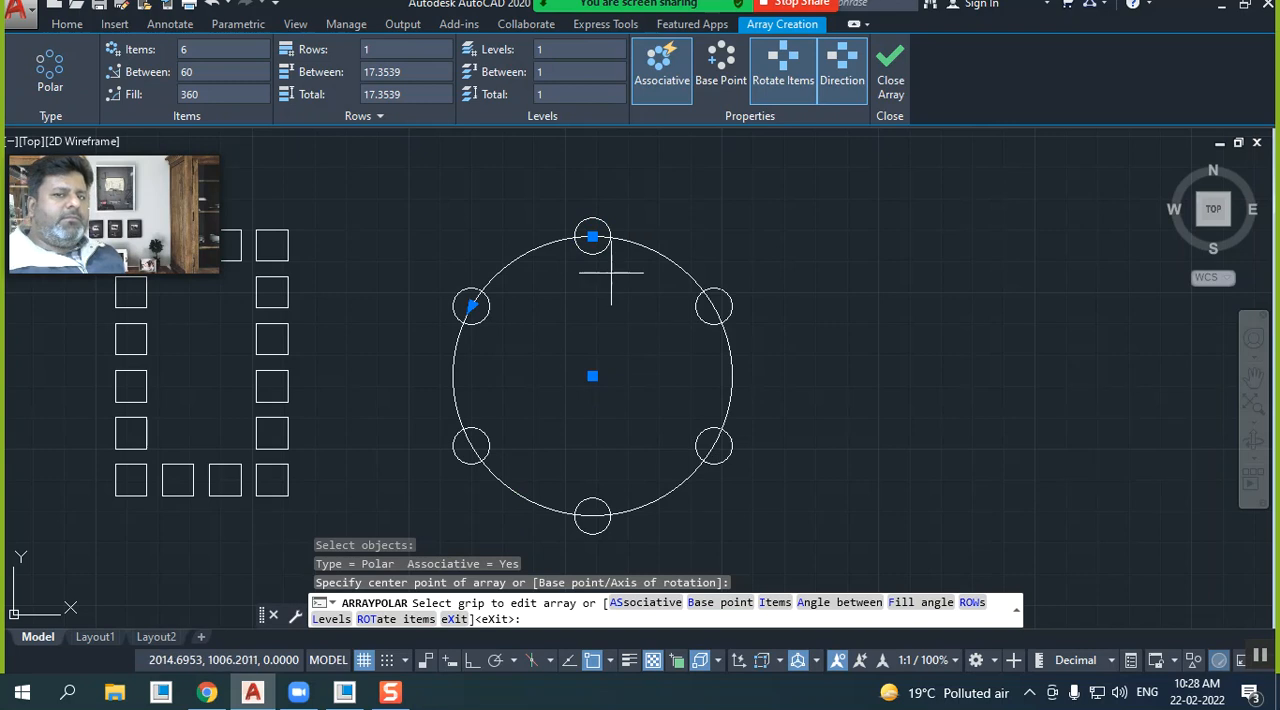
# Set the polar array to 10 items with an angle of 30 between them
pyautogui.click(200, 52)
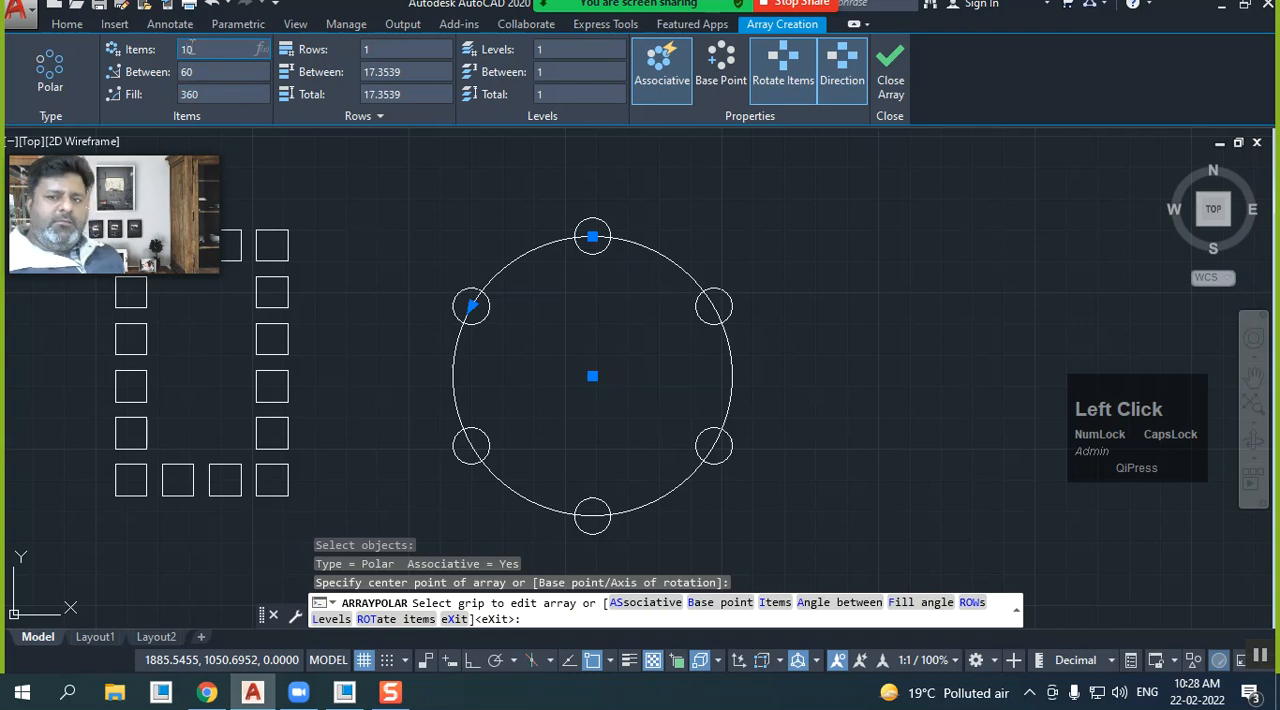
pyautogui.press('Return')
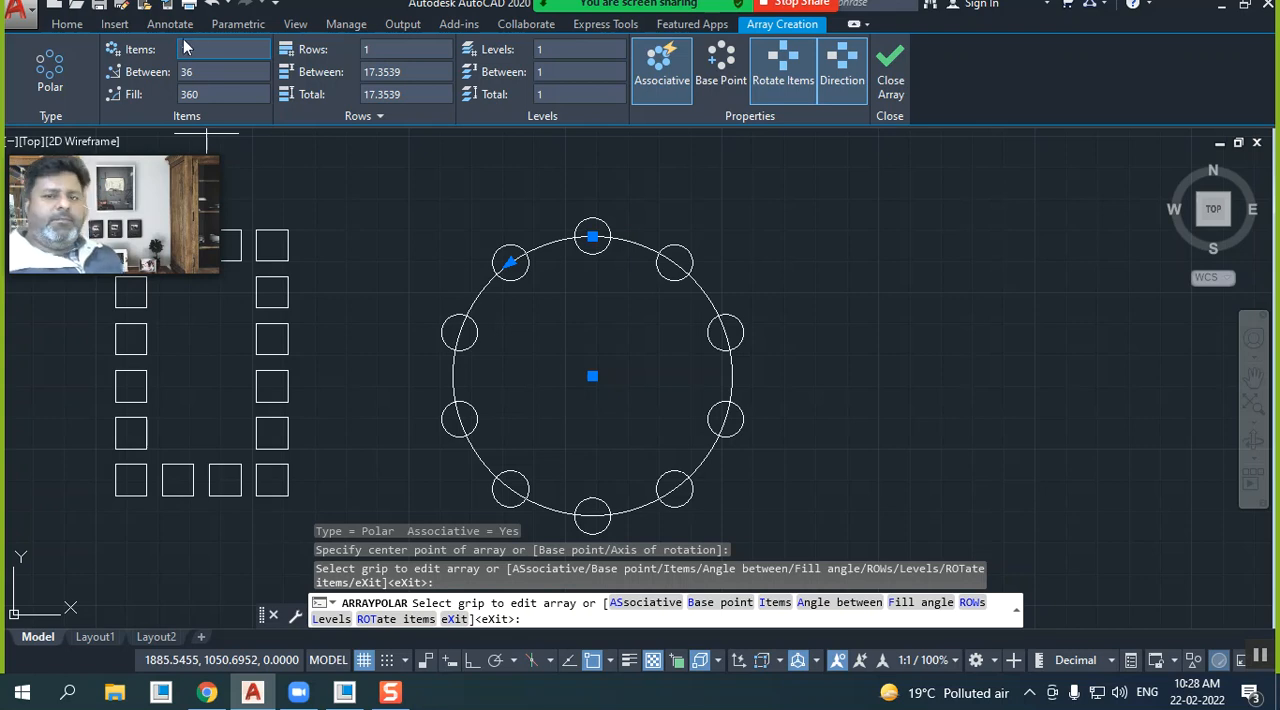
pyautogui.click(207, 70)
pyautogui.write('30')
pyautogui.press('Return')
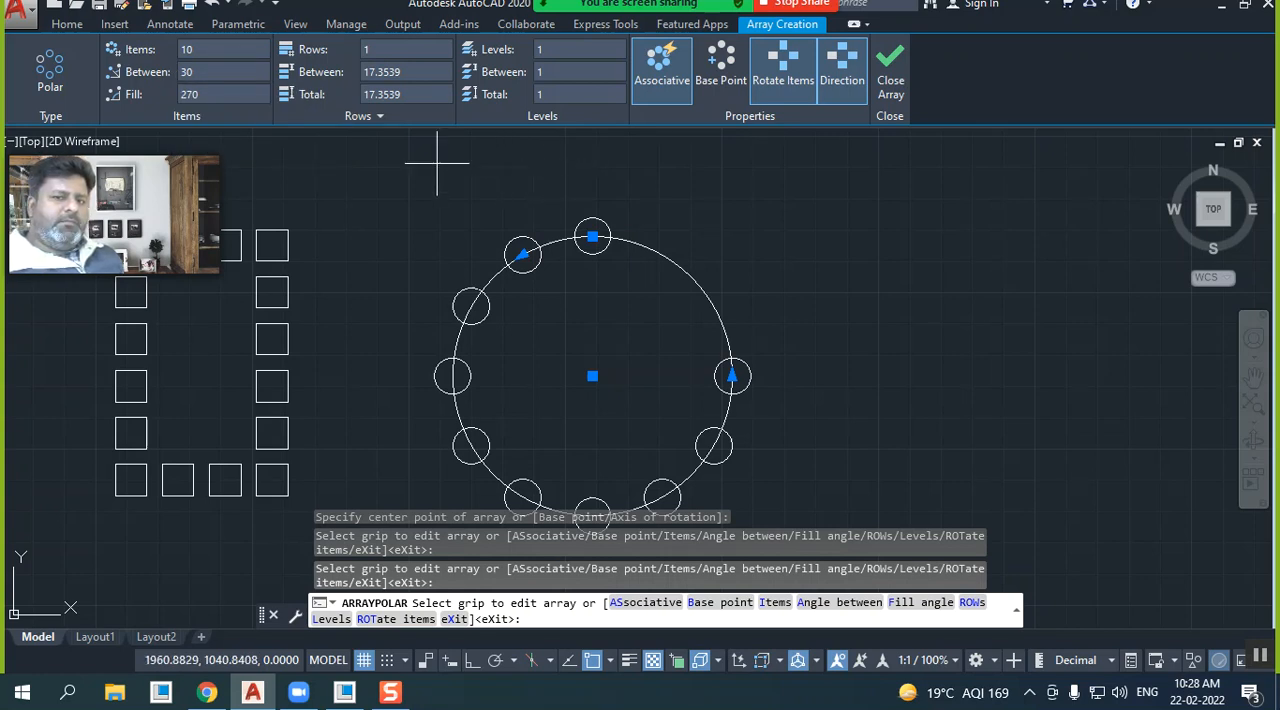
# Set the polar array to 15 items with a fill angle of 360
pyautogui.click(207, 48)
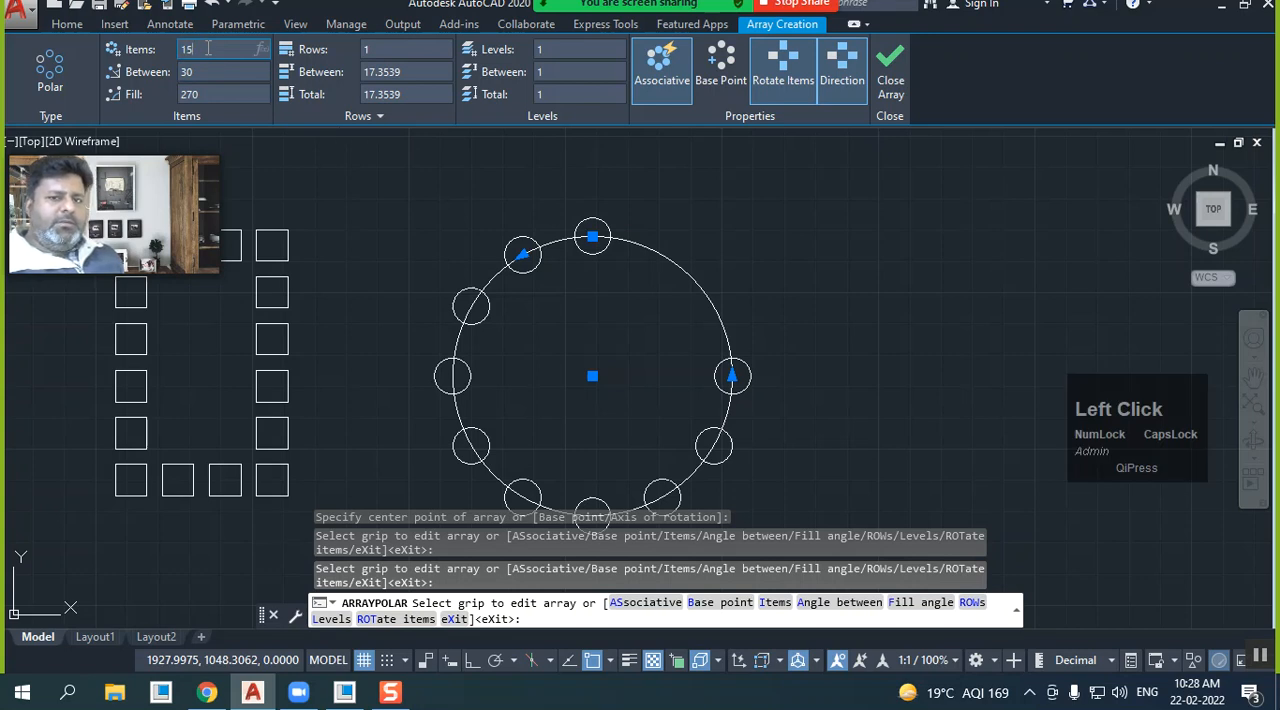
pyautogui.press('Return')
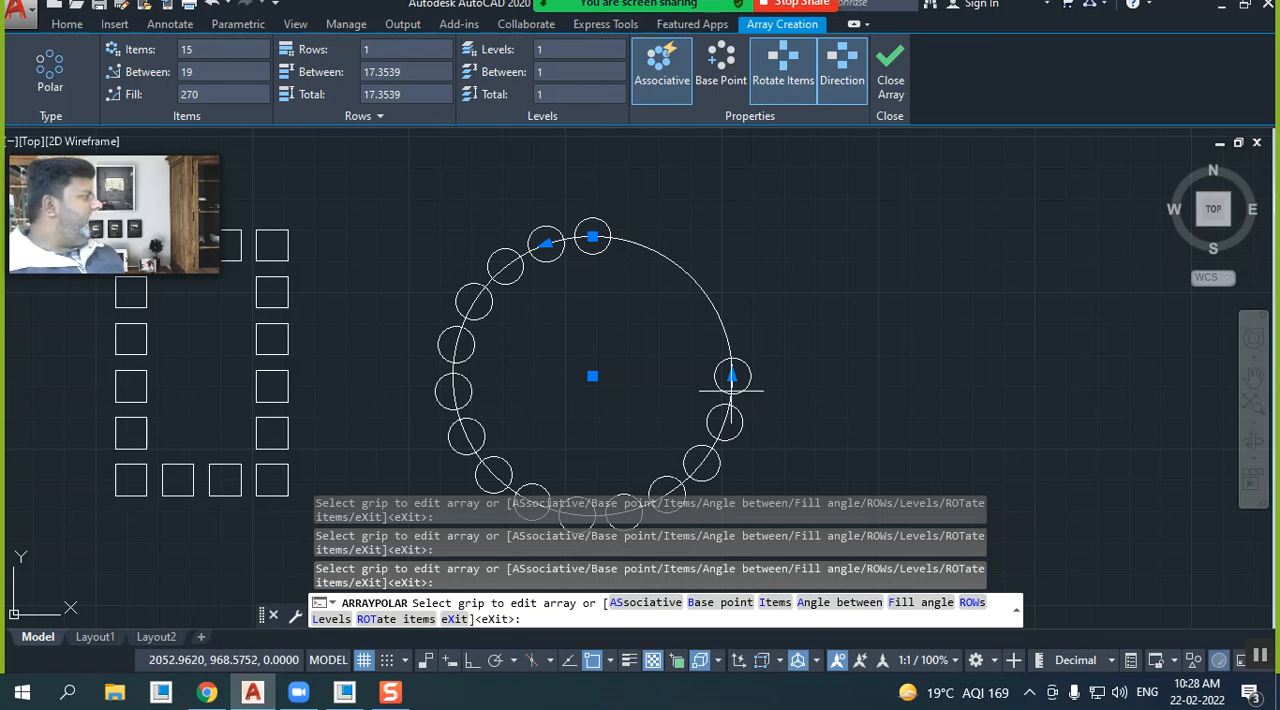
pyautogui.scroll(-2, 632, 208)
pyautogui.scroll(2, 736, 278)
pyautogui.moveTo(683, 271); pyautogui.dragTo(662, 258, button='middle')
pyautogui.click(212, 93)
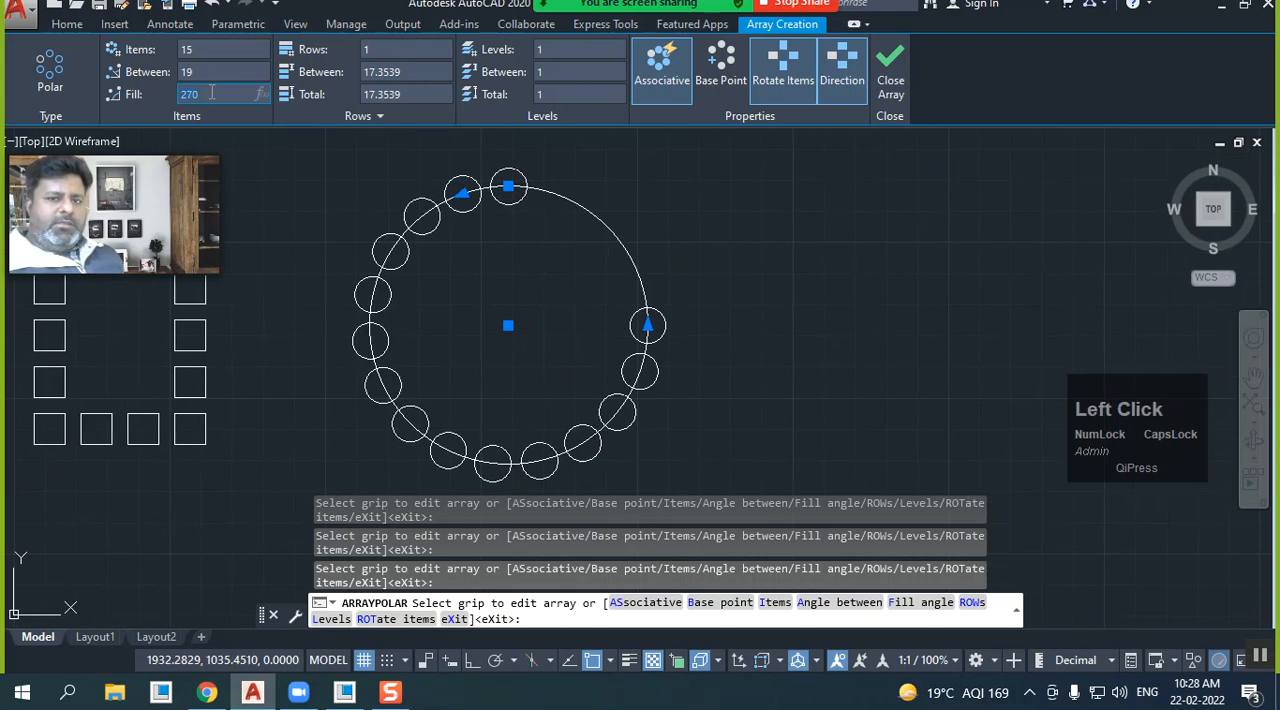
pyautogui.press('Return')
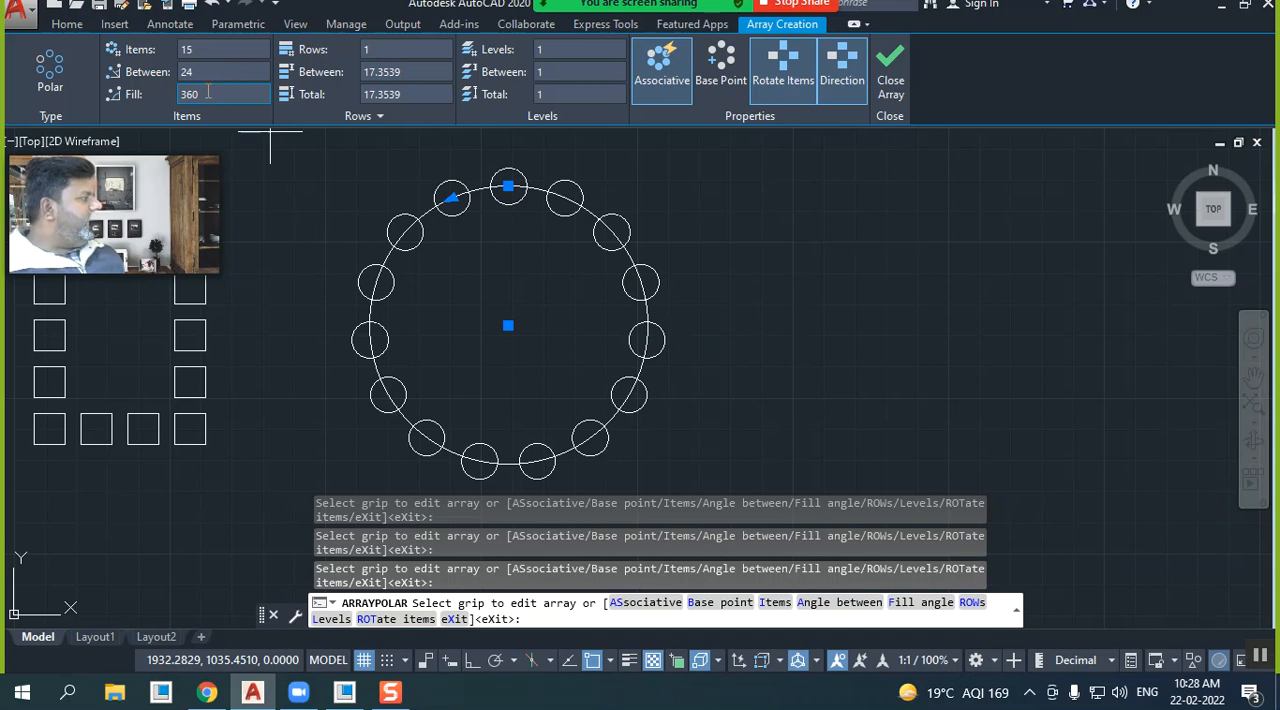
# Set the polar array of small circles to 3 rows
pyautogui.scroll(-1, 454, 274)
pyautogui.scroll(1, 457, 272)
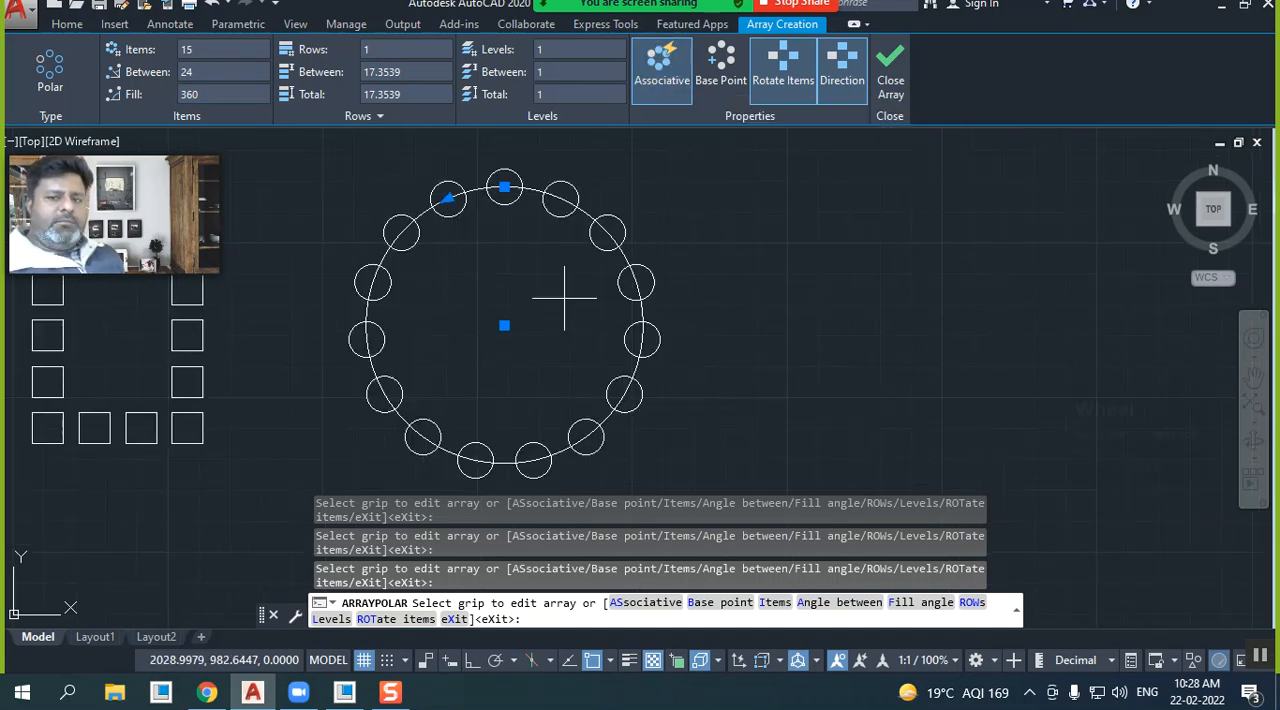
pyautogui.scroll(-1, 565, 300)
pyautogui.click(382, 55)
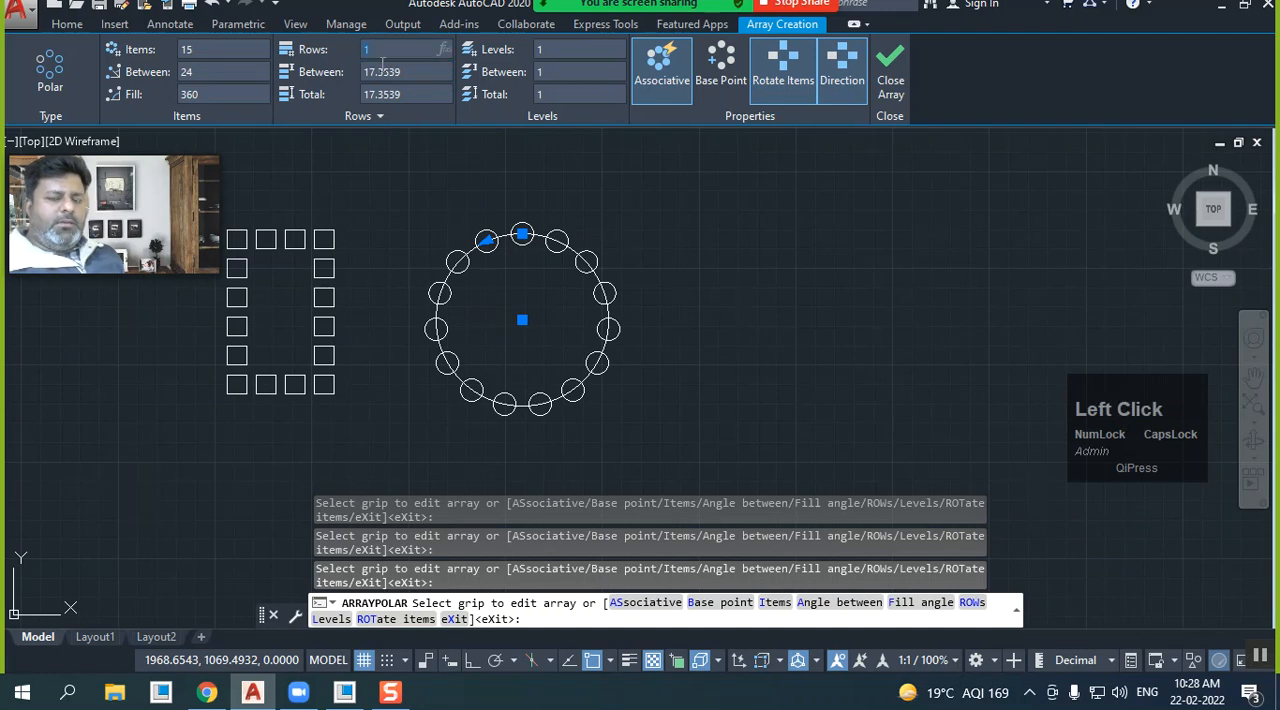
pyautogui.press('Return')
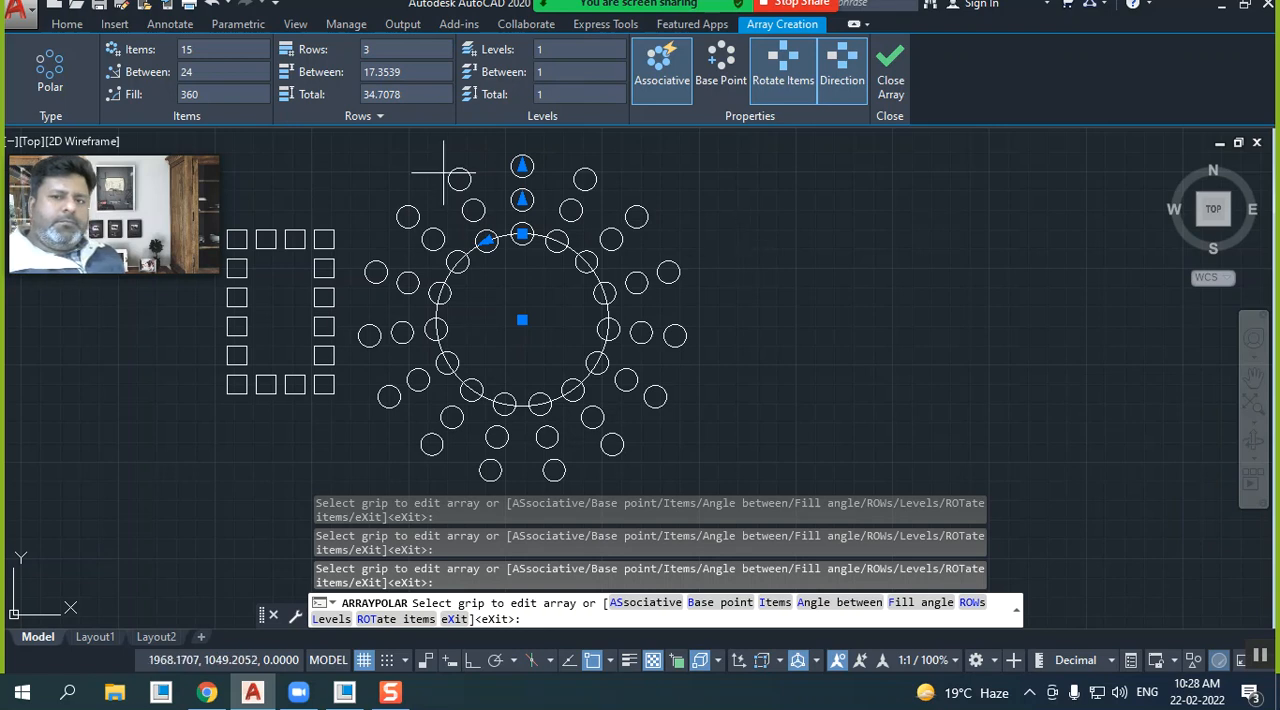
# Set the total distance across the array's rows to 50
pyautogui.click(417, 72)
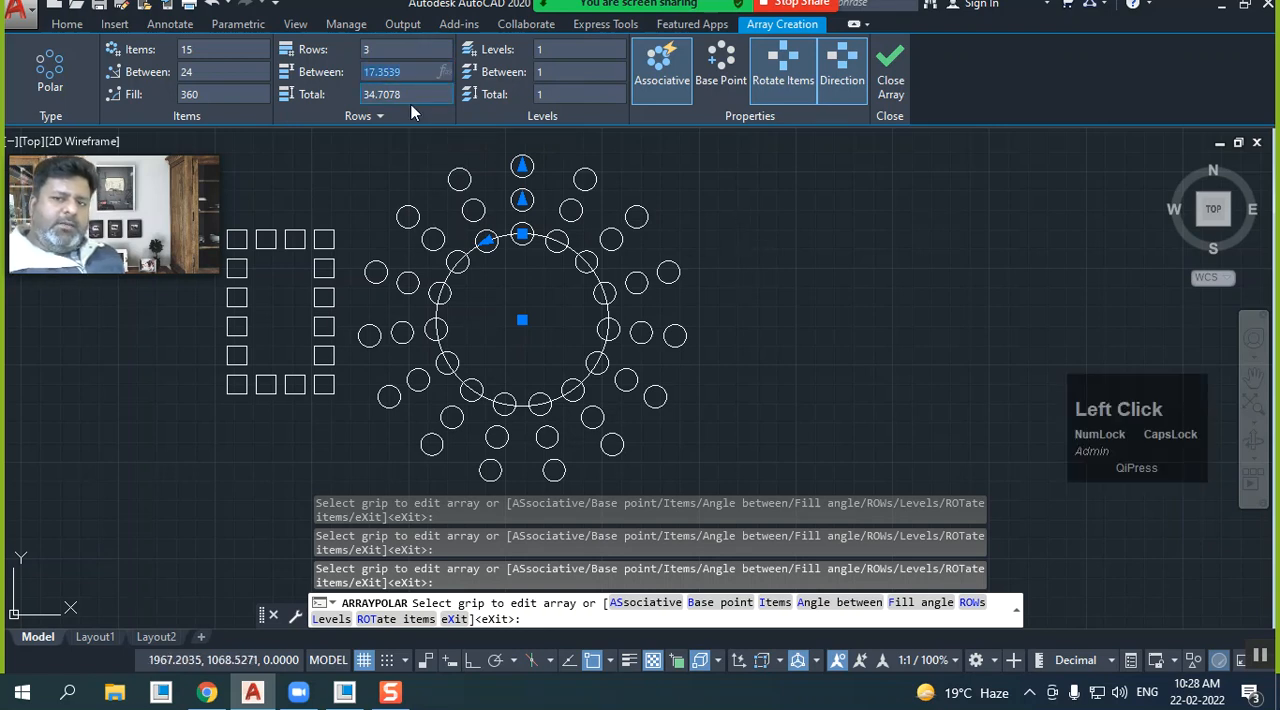
pyautogui.click(409, 95)
pyautogui.write('50')
pyautogui.press('Return')
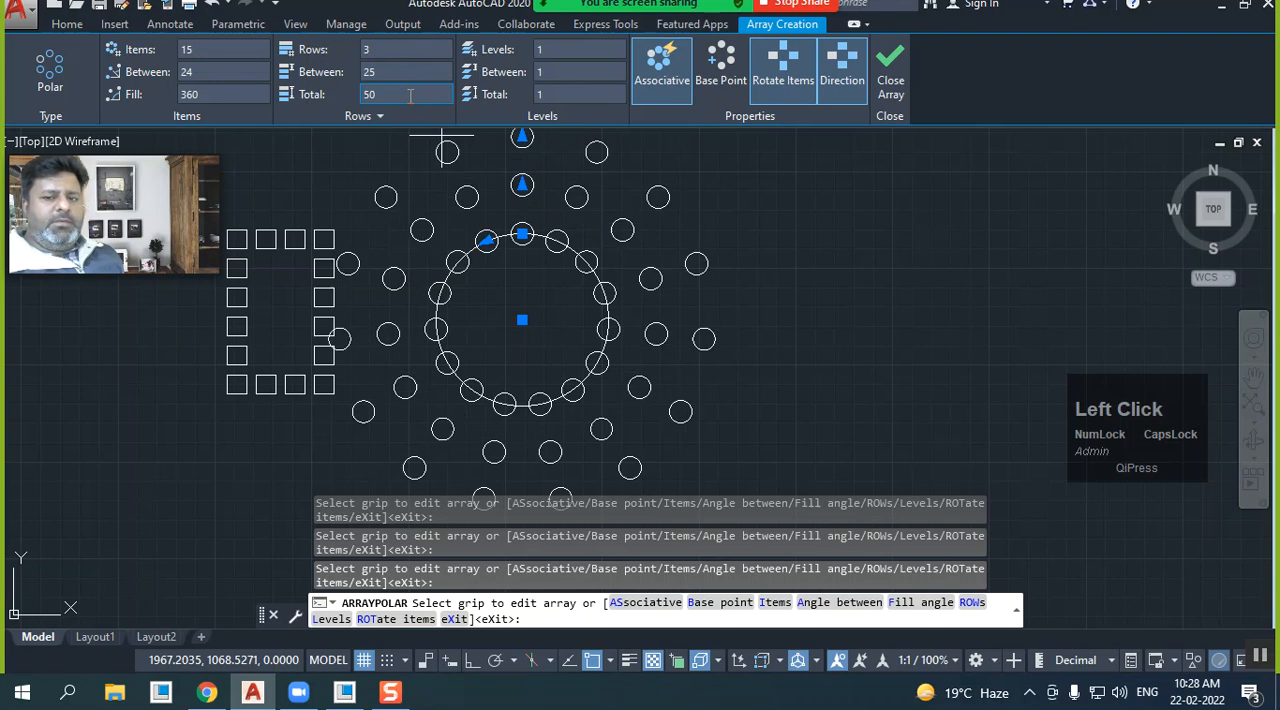
# Set the total distance across the rows to 40 and finish the polar array
pyautogui.click(410, 96)
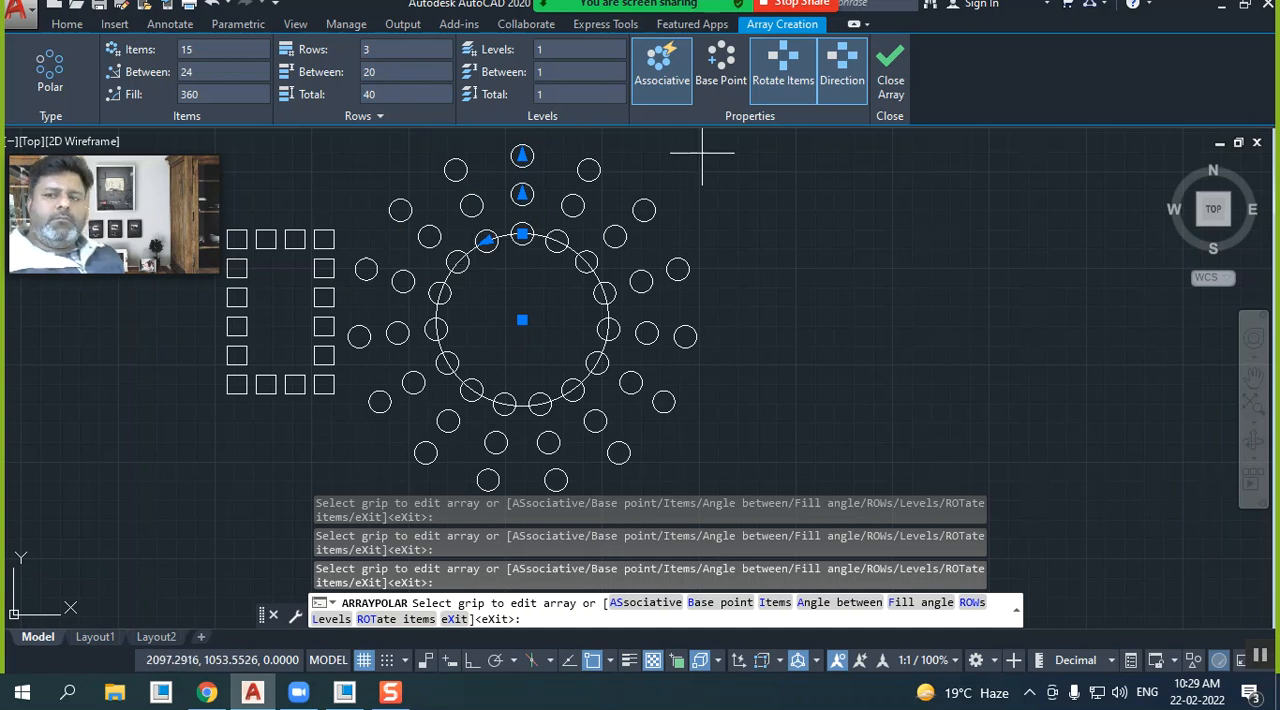
pyautogui.click(890, 70)
# Draw another large circle in the empty area beside the polar array of circles
pyautogui.moveTo(697, 340); pyautogui.dragTo(595, 348, button='middle')
pyautogui.moveTo(780, 323)
pyautogui.mouseDown(button='middle')
pyautogui.moveTo(677, 323)
pyautogui.moveTo(600, 289)
pyautogui.mouseUp(button='middle')
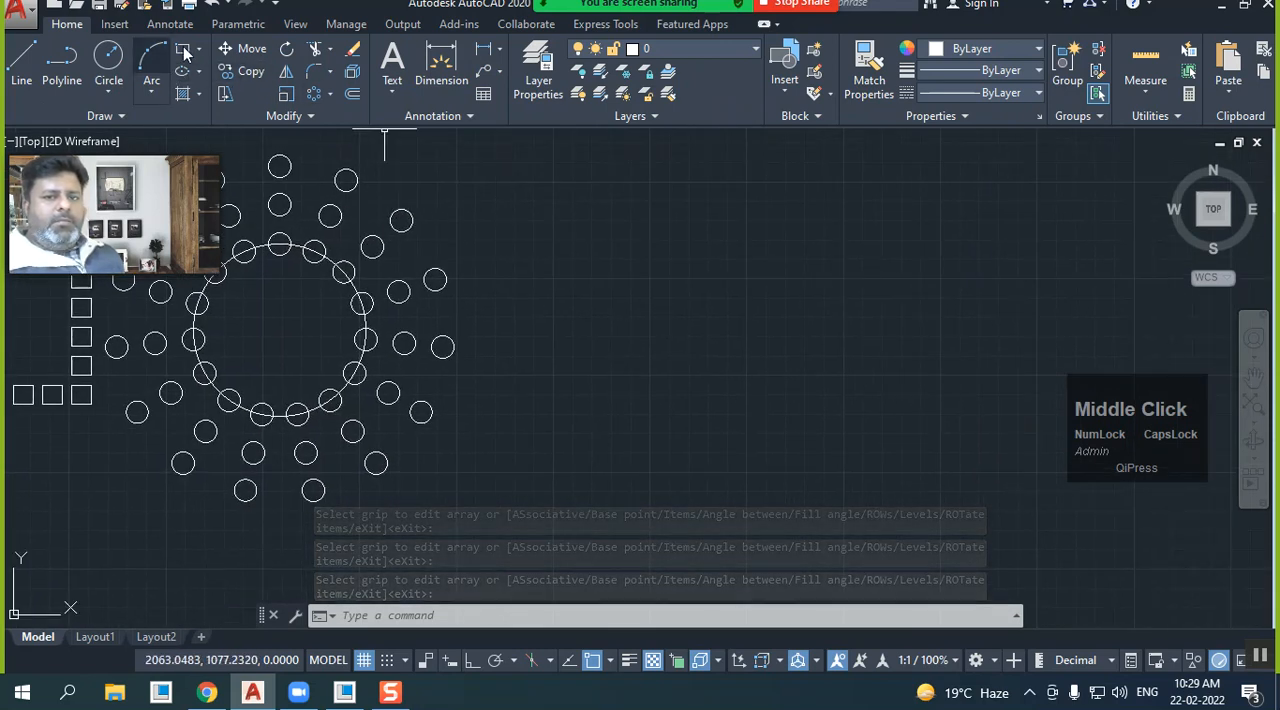
pyautogui.click(108, 60)
pyautogui.moveTo(596, 358)
pyautogui.mouseDown(button='middle')
pyautogui.moveTo(803, 389)
pyautogui.moveTo(744, 417)
pyautogui.mouseUp(button='middle')
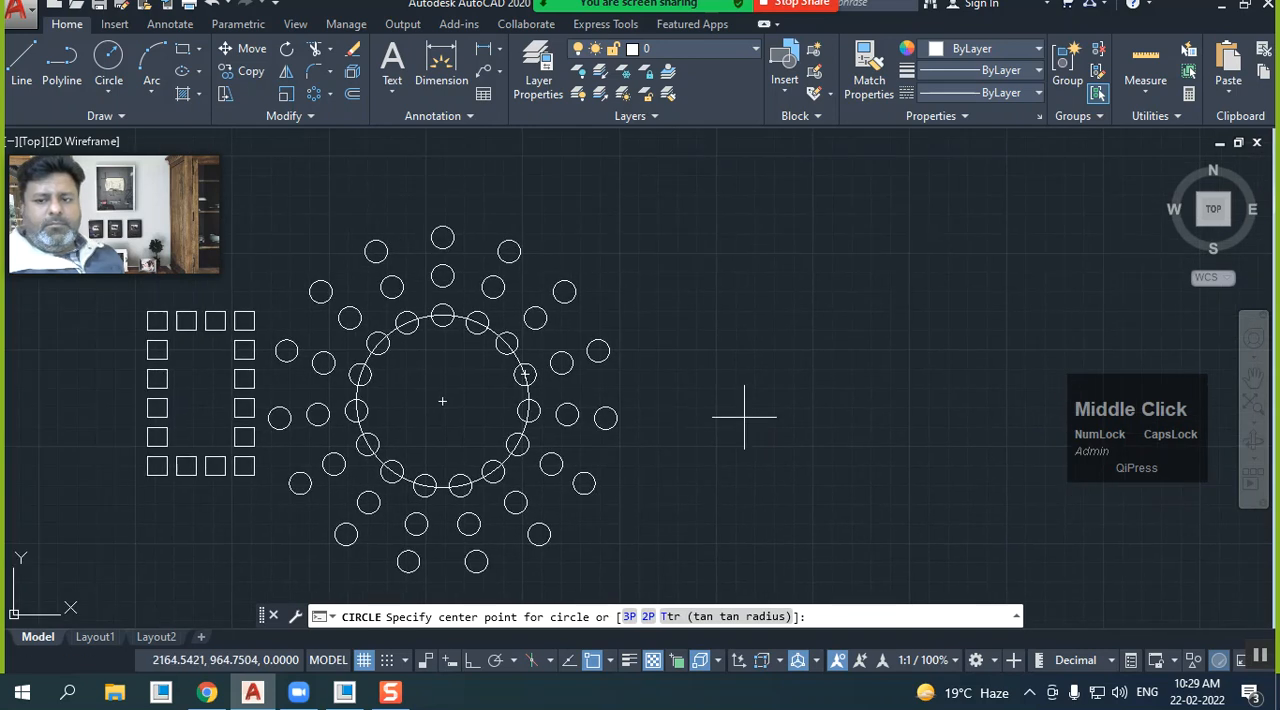
pyautogui.click(822, 401)
pyautogui.click(698, 404)
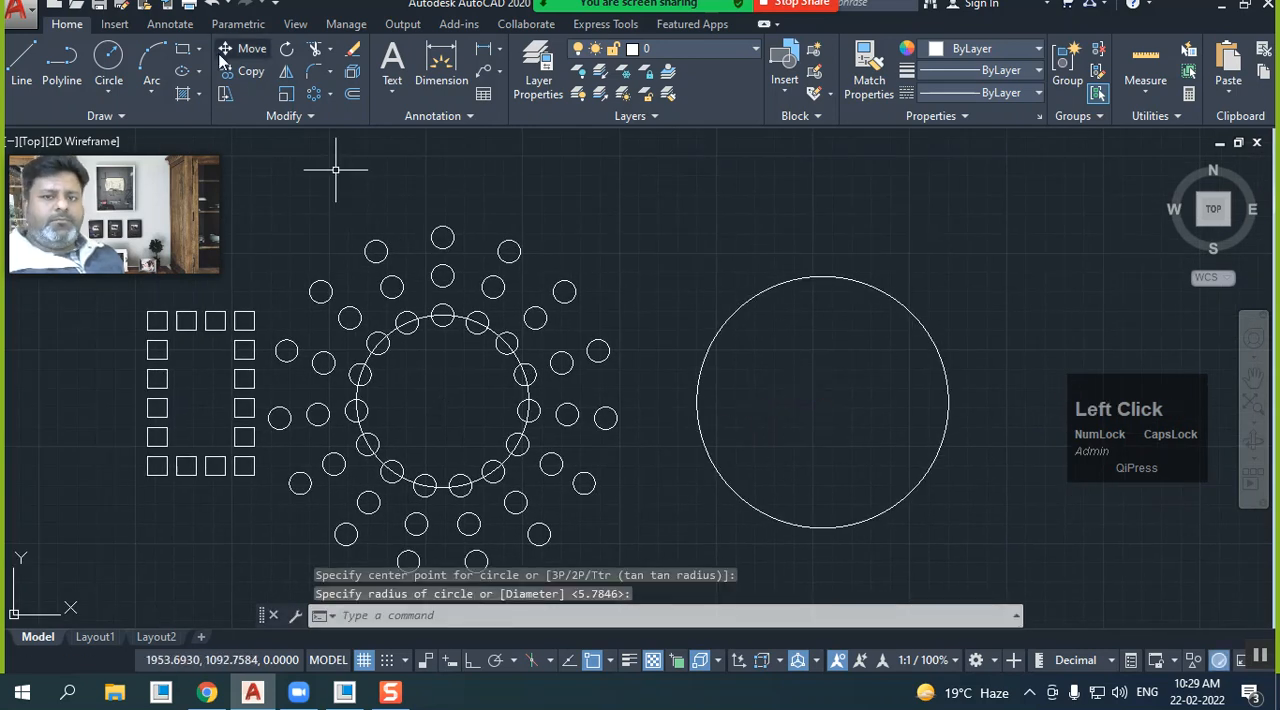
# Draw a small horizontal rectangle just above the top of the new large circle
pyautogui.click(183, 49)
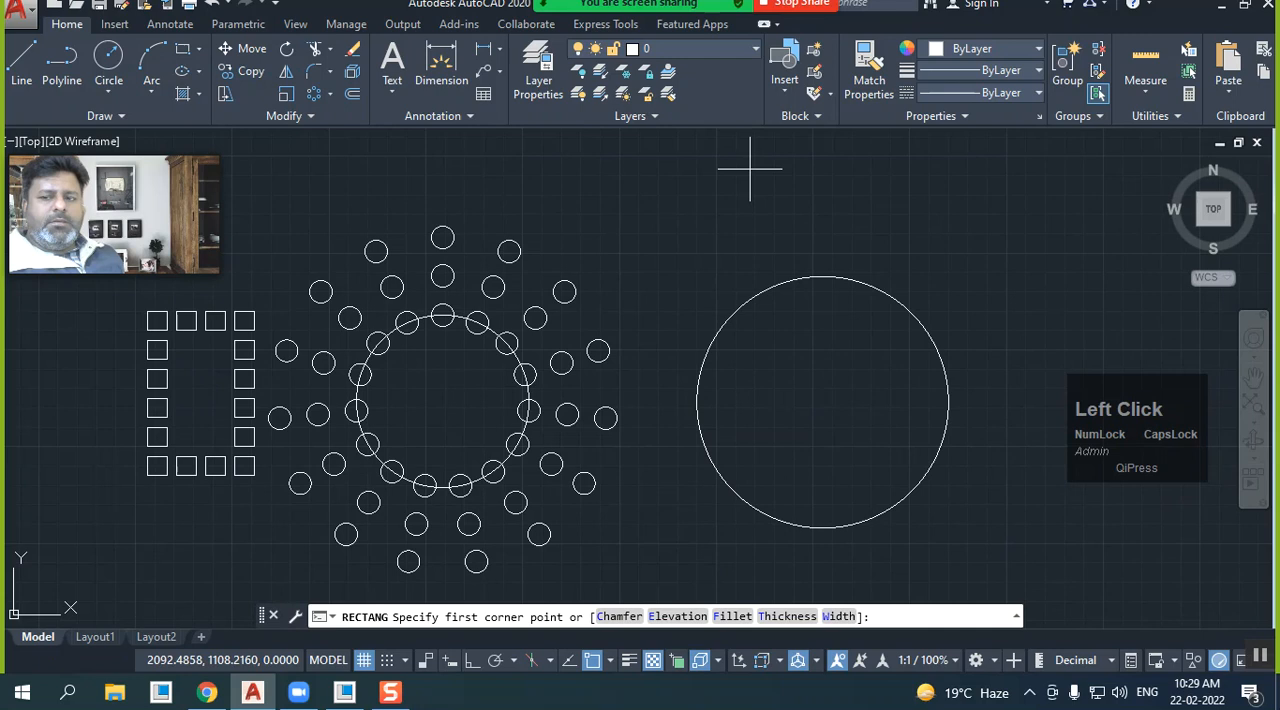
pyautogui.click(801, 246)
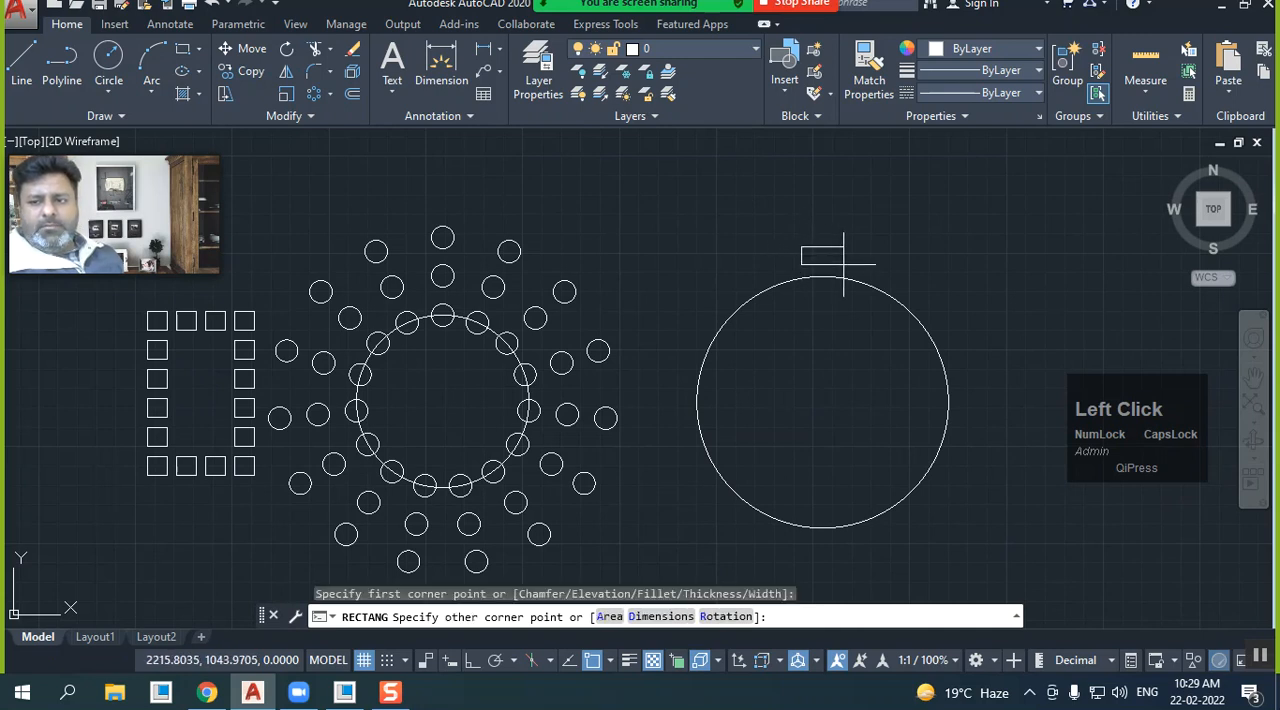
pyautogui.click(845, 264)
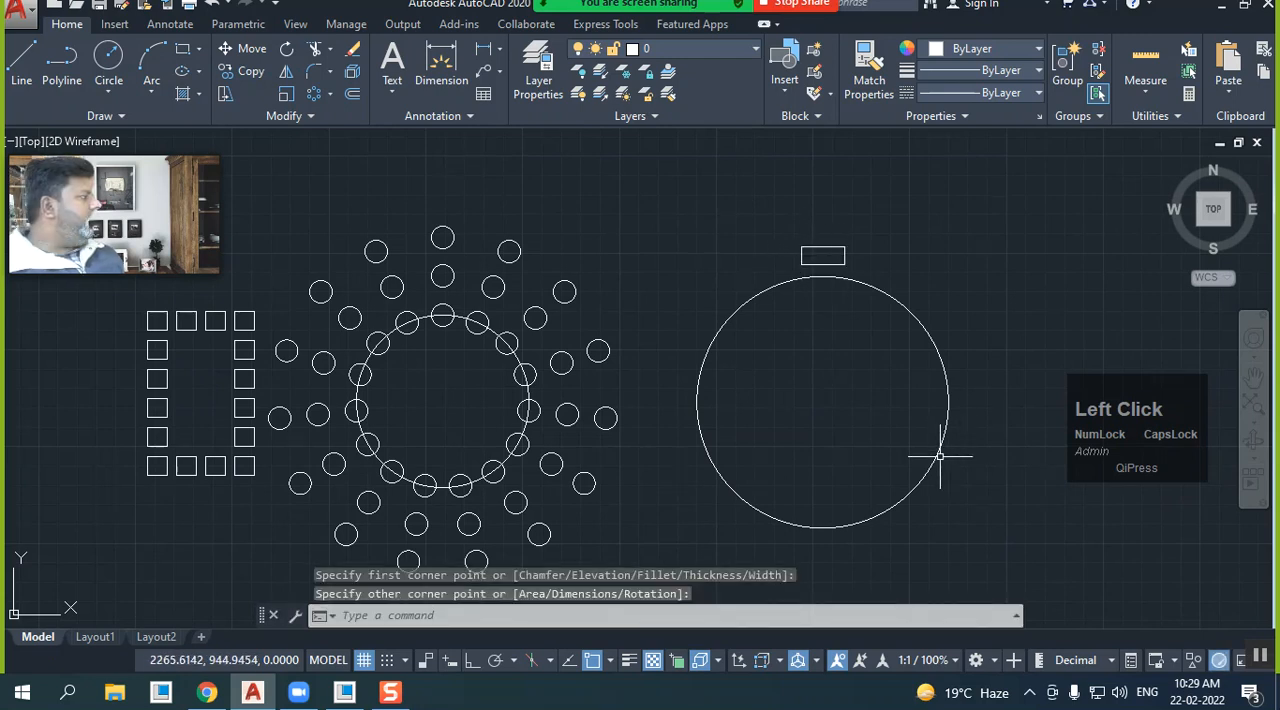
# Create a polar array of the small rectangle around the new circle's centre point
pyautogui.click(352, 94)
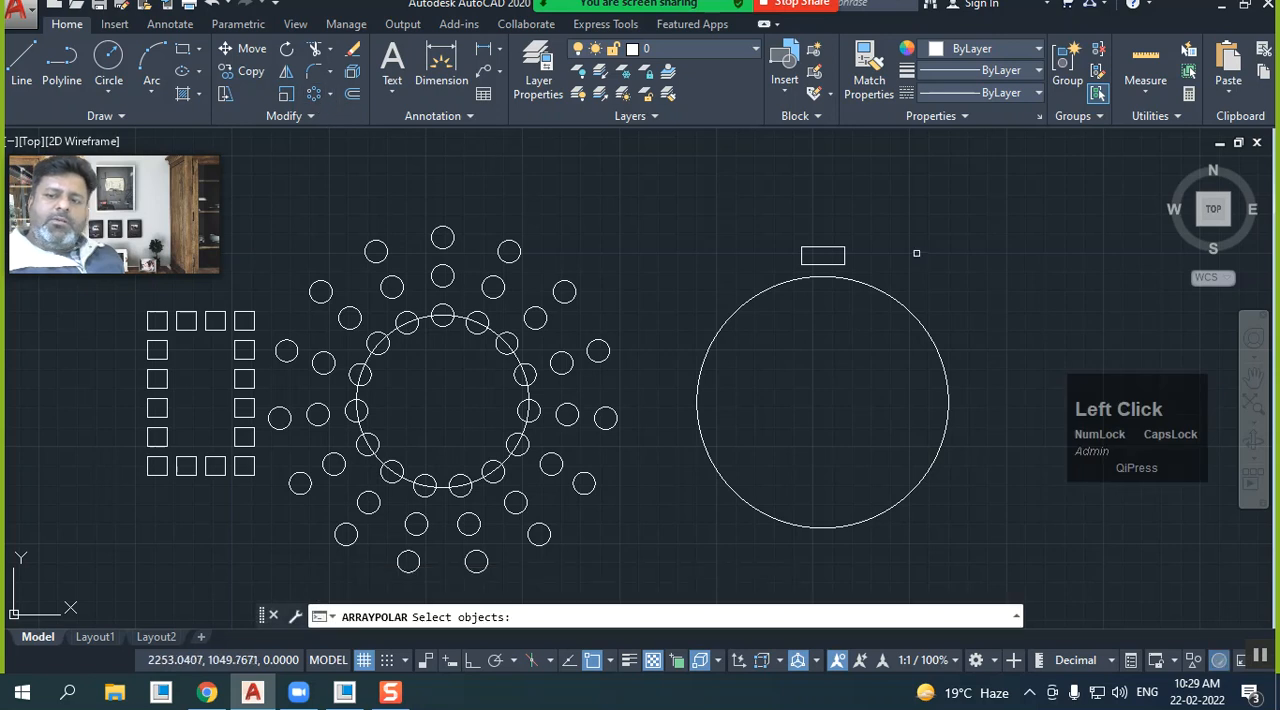
pyautogui.click(842, 258)
pyautogui.rightClick(745, 313)
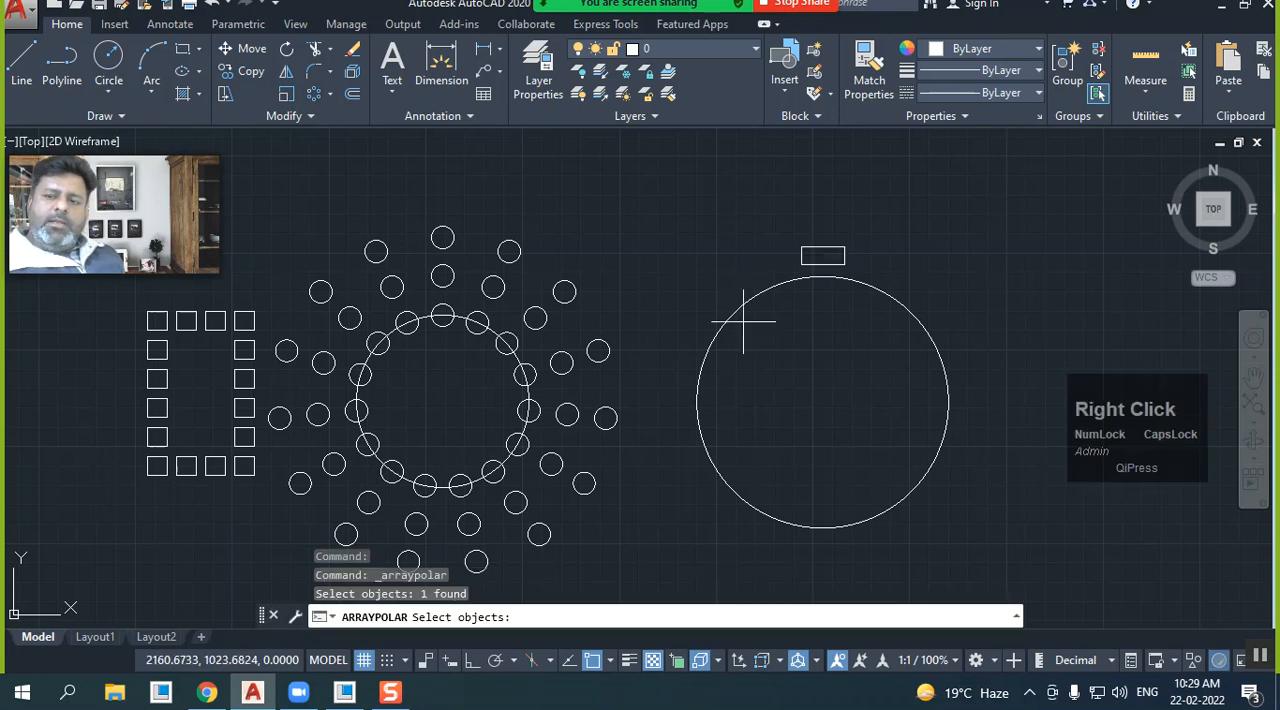
pyautogui.click(823, 402)
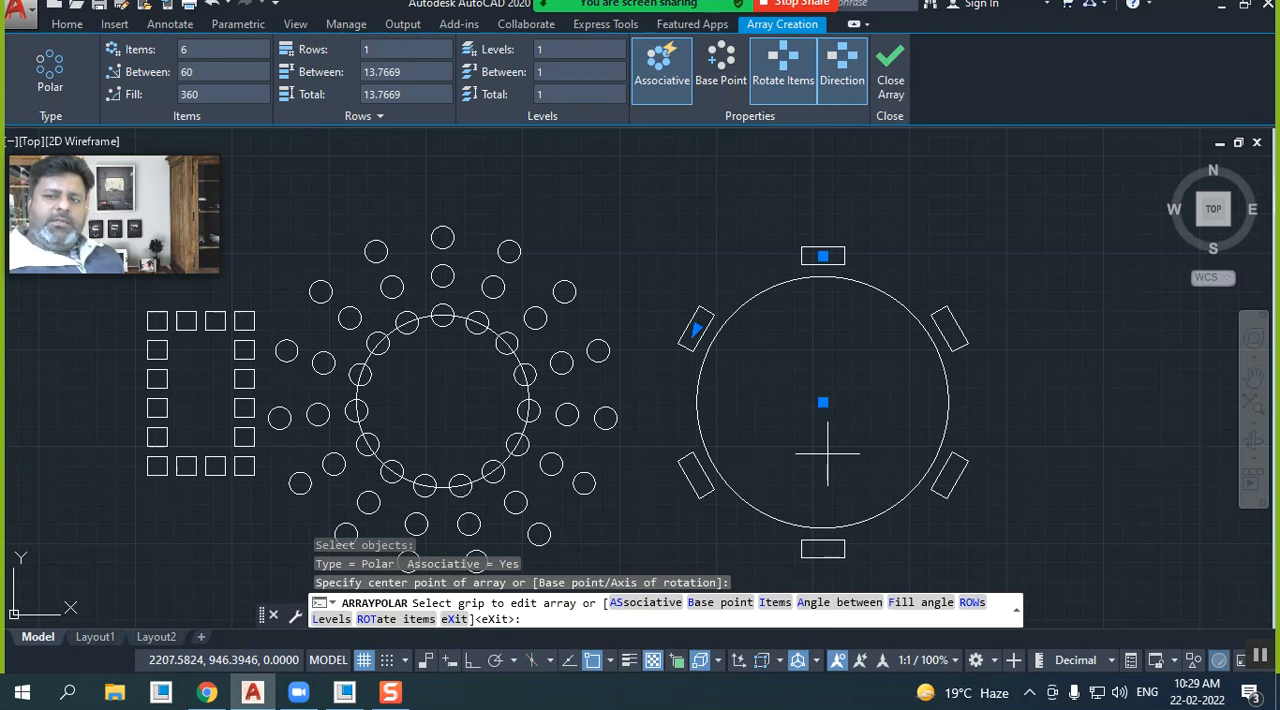
# Try the circle's right quadrant point as the array's base point, and undo the finished array
pyautogui.click(728, 88)
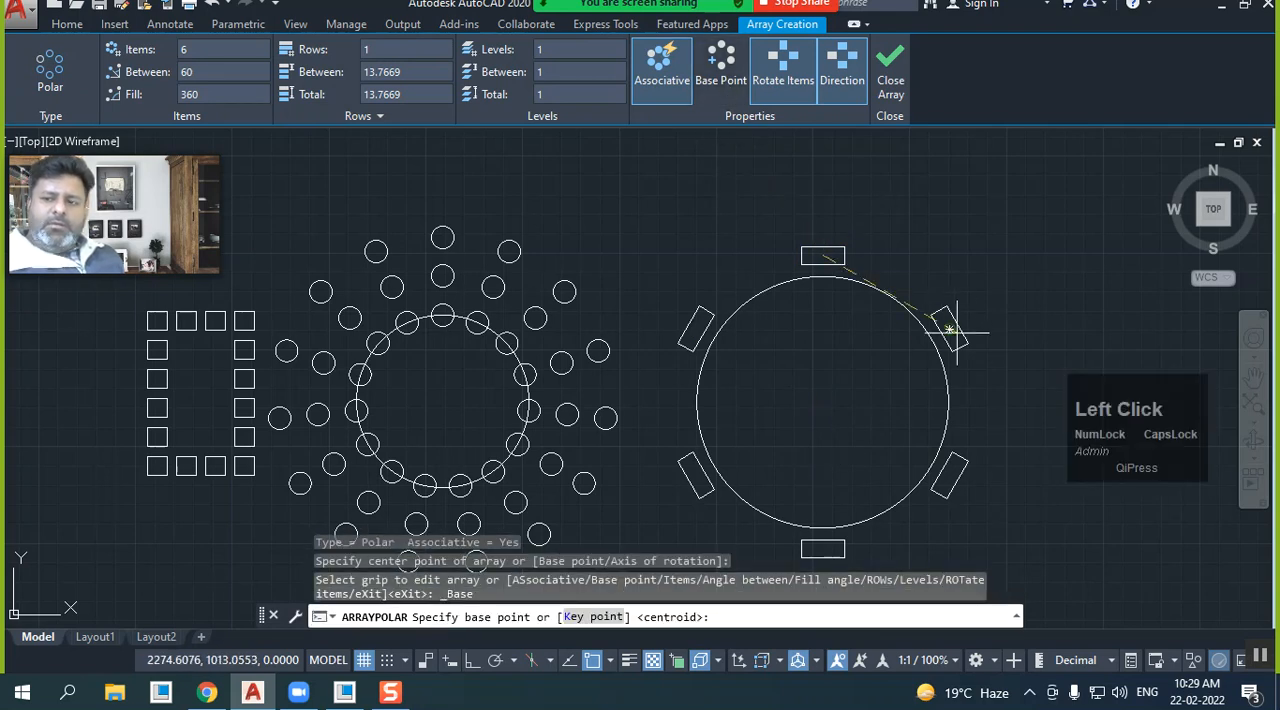
pyautogui.click(948, 402)
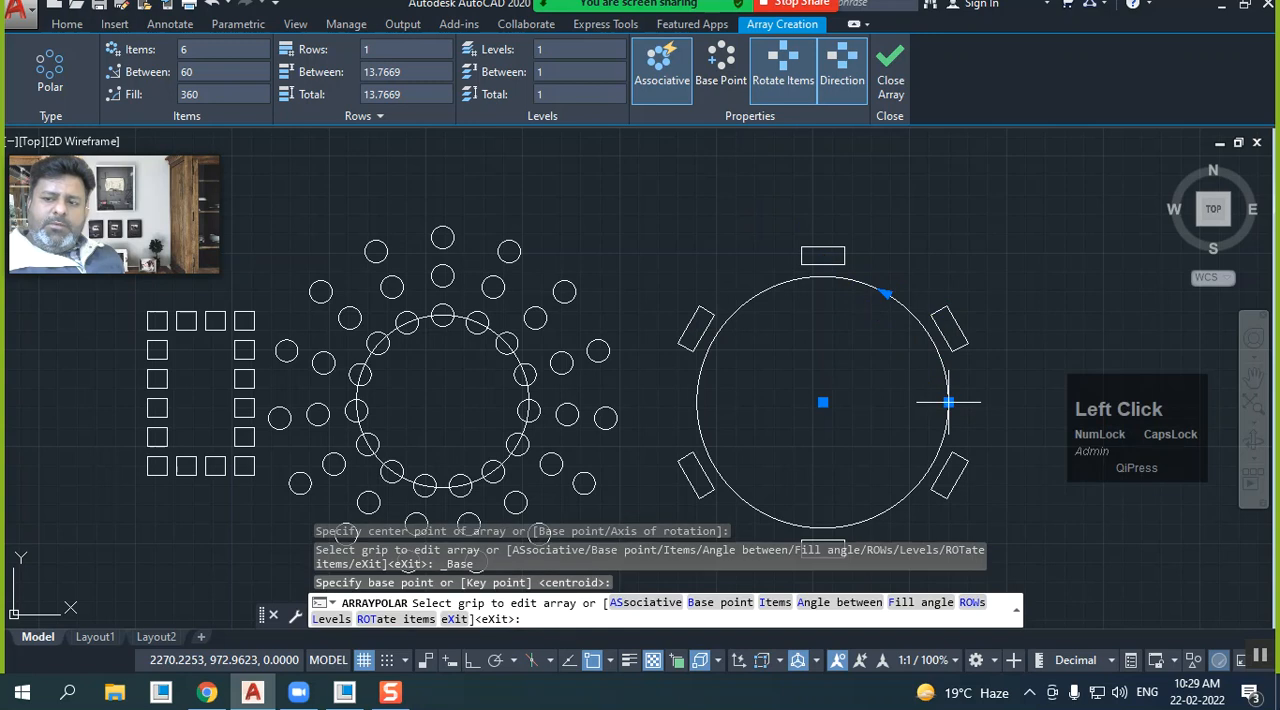
pyautogui.click(888, 86)
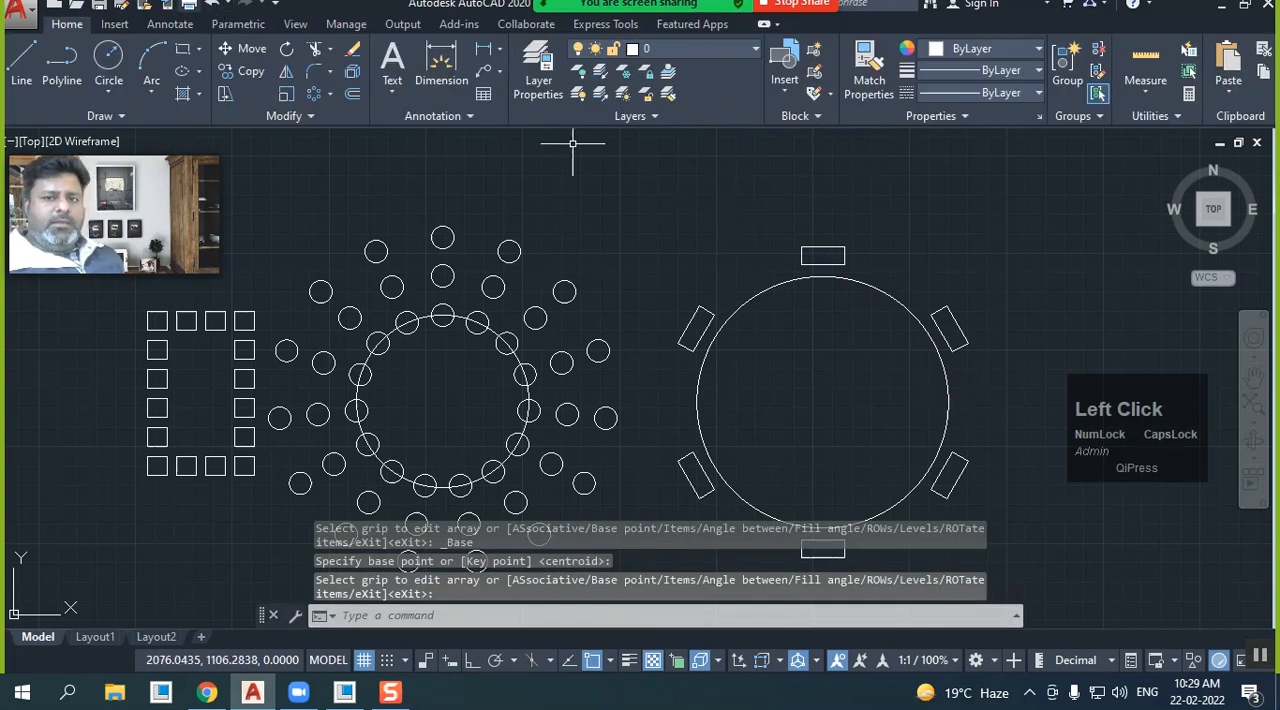
pyautogui.click(212, 4)
# Try a polar array of the rectangle centred on the circle's right quadrant point, and undo it
pyautogui.click(314, 95)
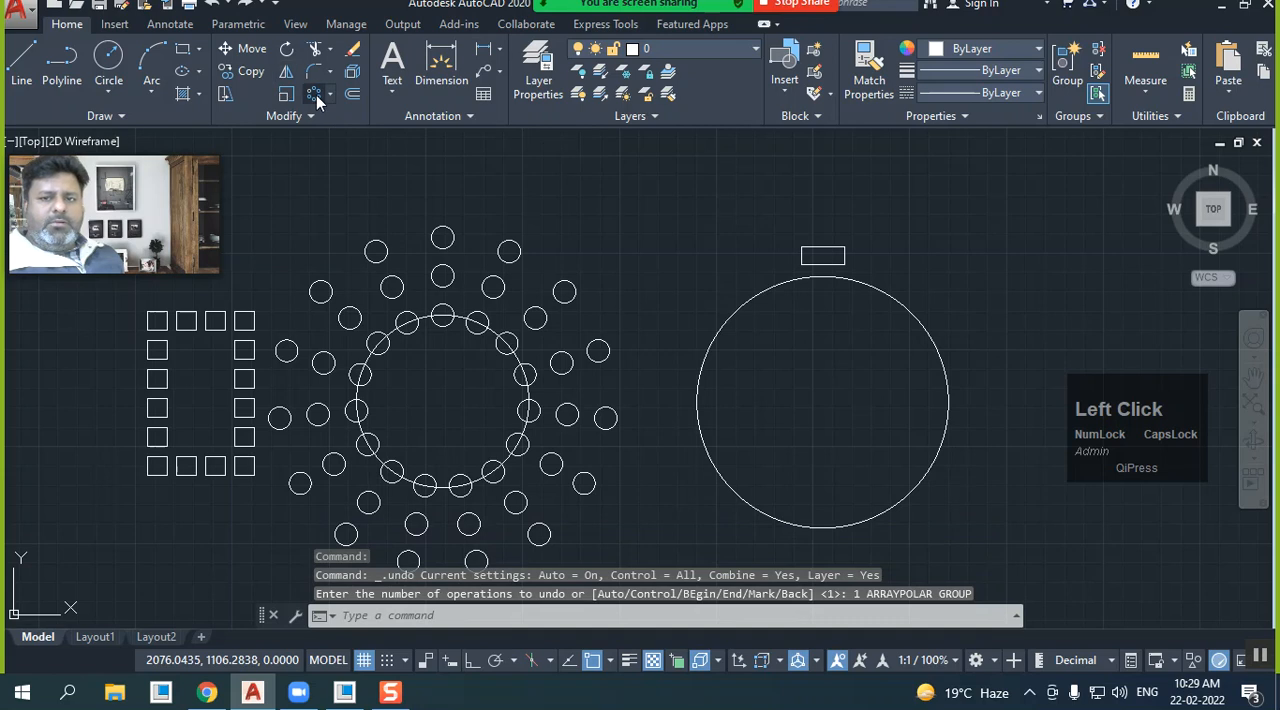
pyautogui.click(806, 258)
pyautogui.rightClick(746, 229)
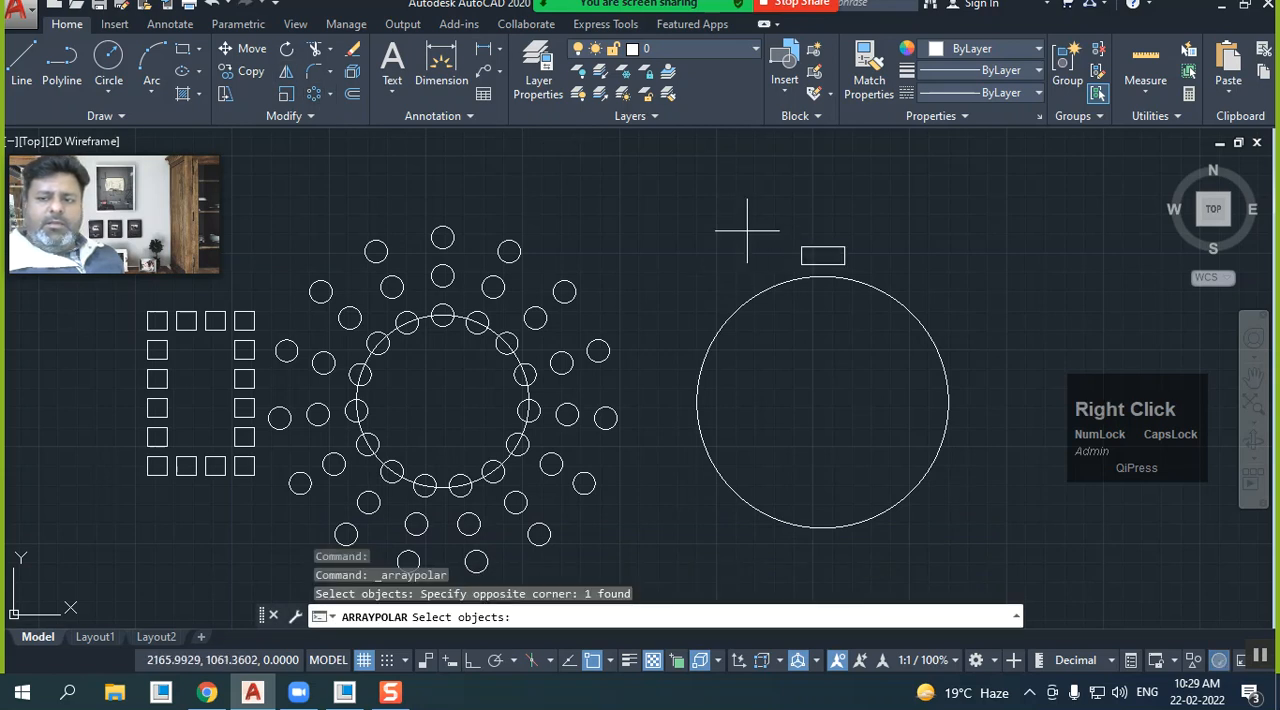
pyautogui.click(948, 402)
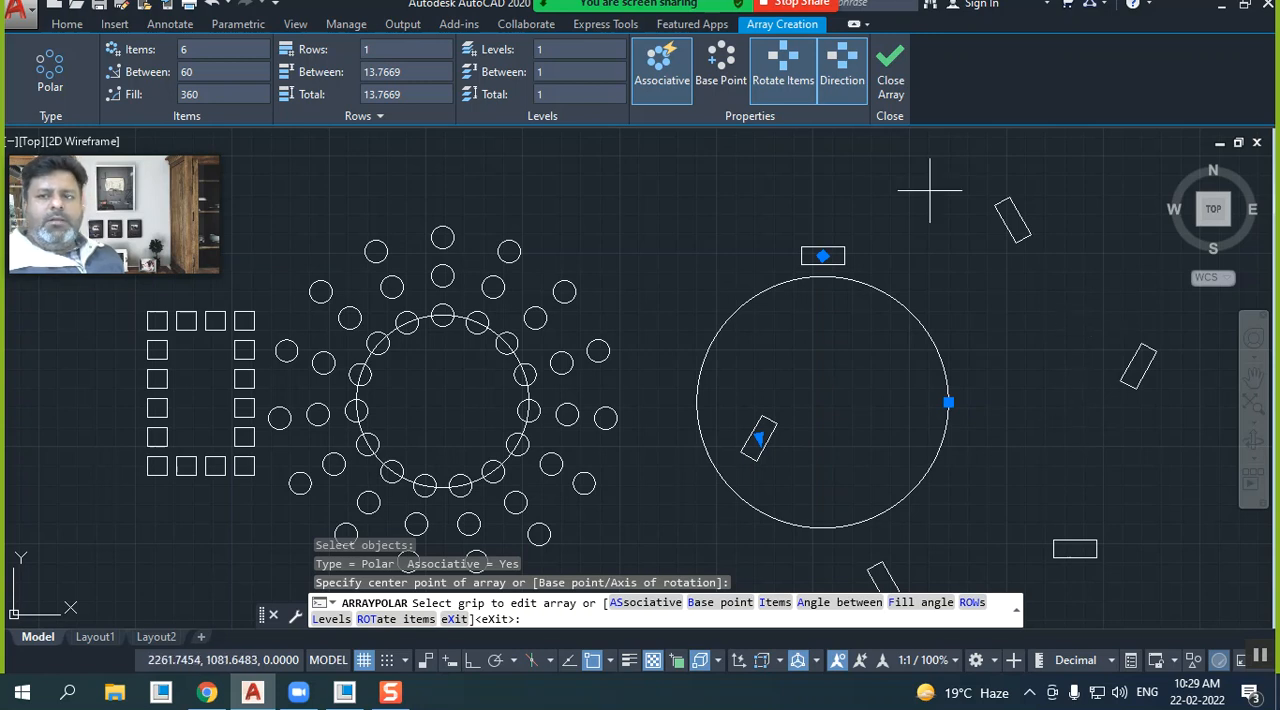
pyautogui.click(893, 88)
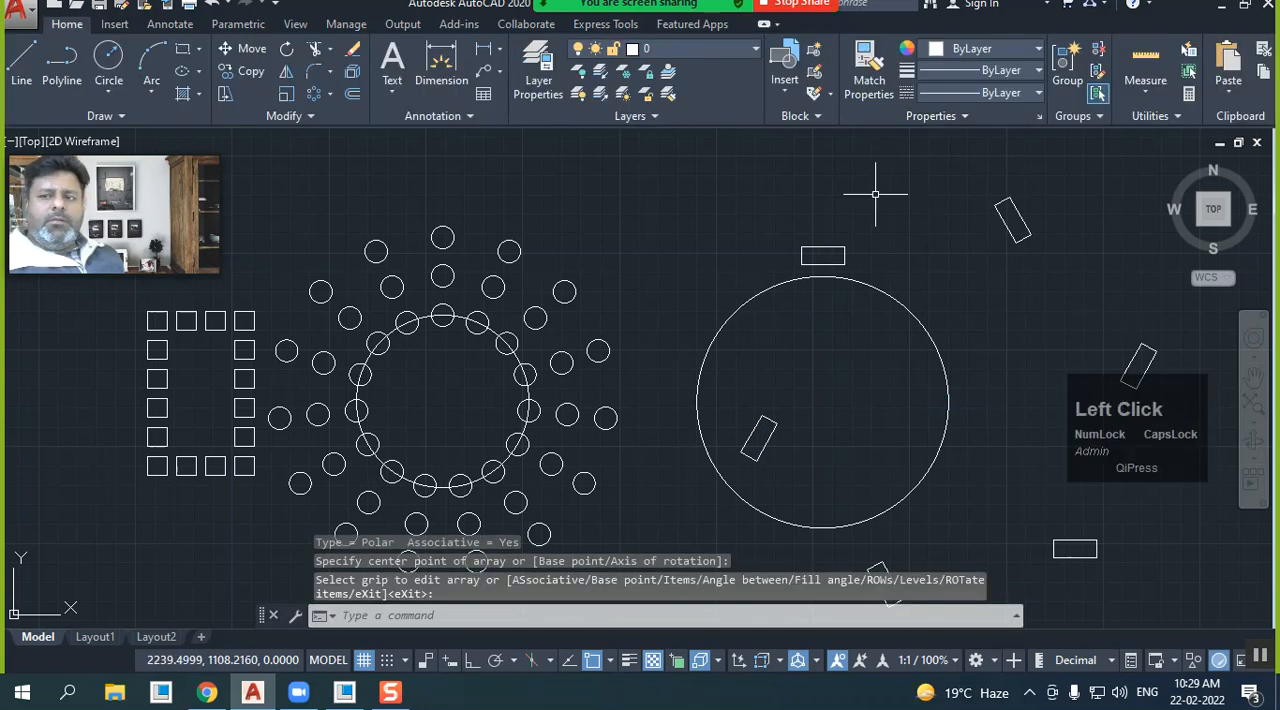
pyautogui.click(212, 4)
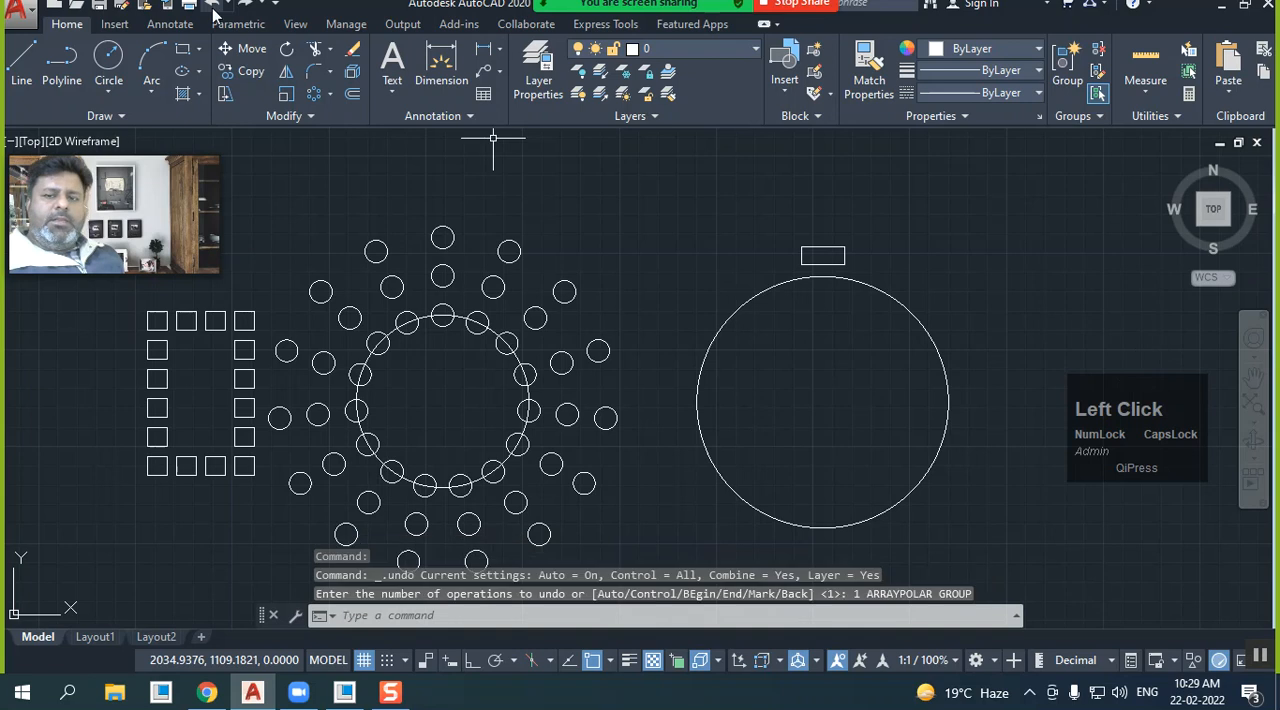
# Create a polar array of 6 rectangles centred on the large circle's centre point
pyautogui.click(314, 94)
pyautogui.moveTo(805, 257); pyautogui.dragTo(774, 260)
pyautogui.rightClick(763, 298)
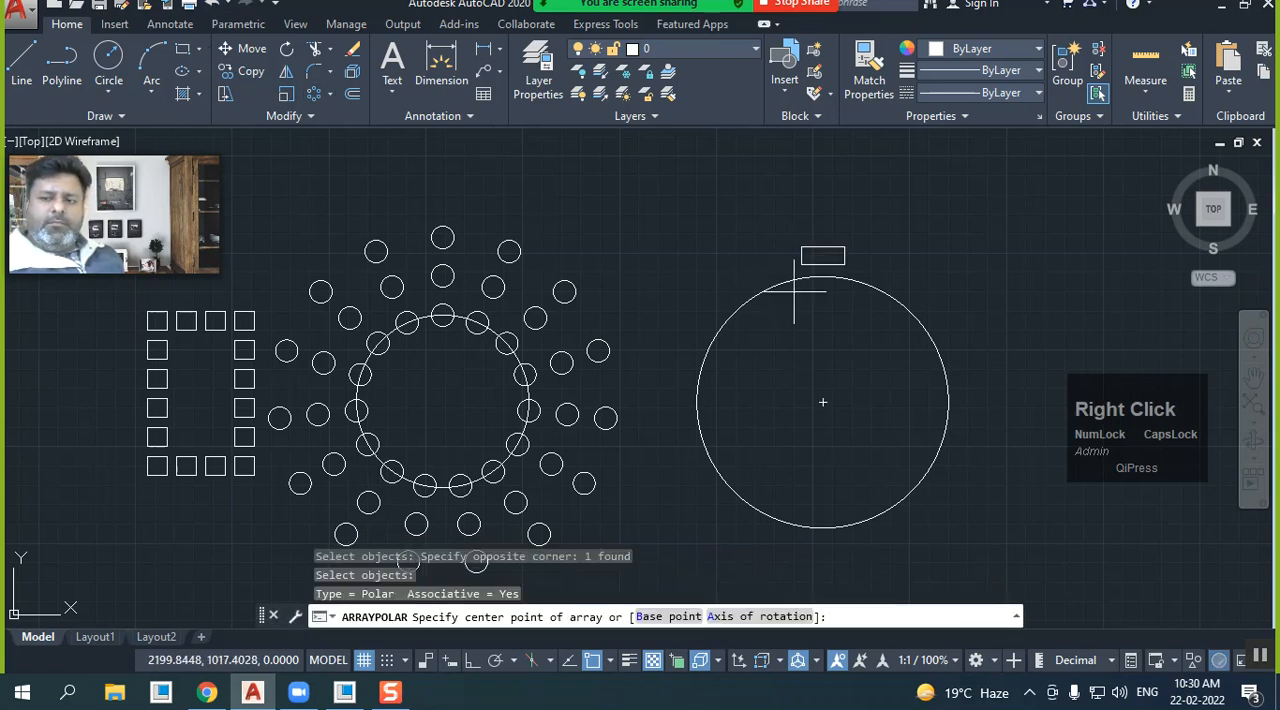
pyautogui.click(823, 402)
pyautogui.moveTo(820, 420)
pyautogui.mouseDown(button='middle')
pyautogui.moveTo(677, 362)
pyautogui.moveTo(585, 352)
pyautogui.mouseUp(button='middle')
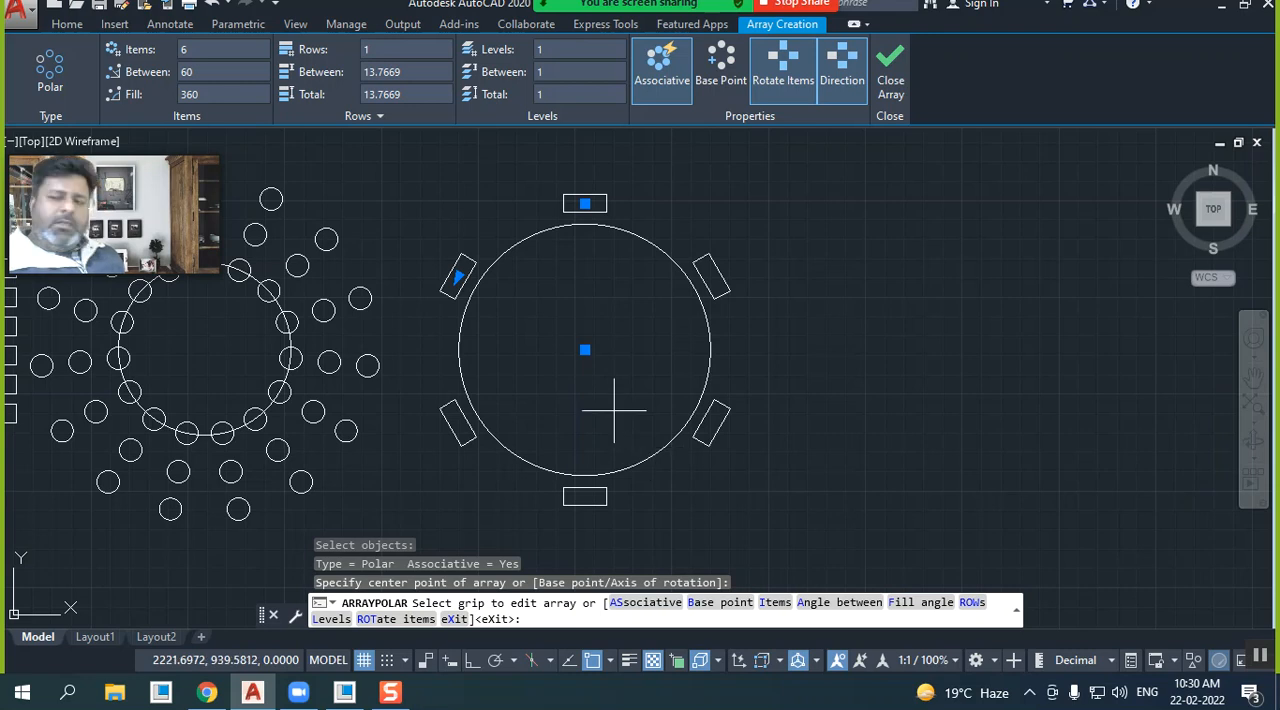
# Accept the polar array of rectangles around the large circle, and undo it
pyautogui.click(889, 82)
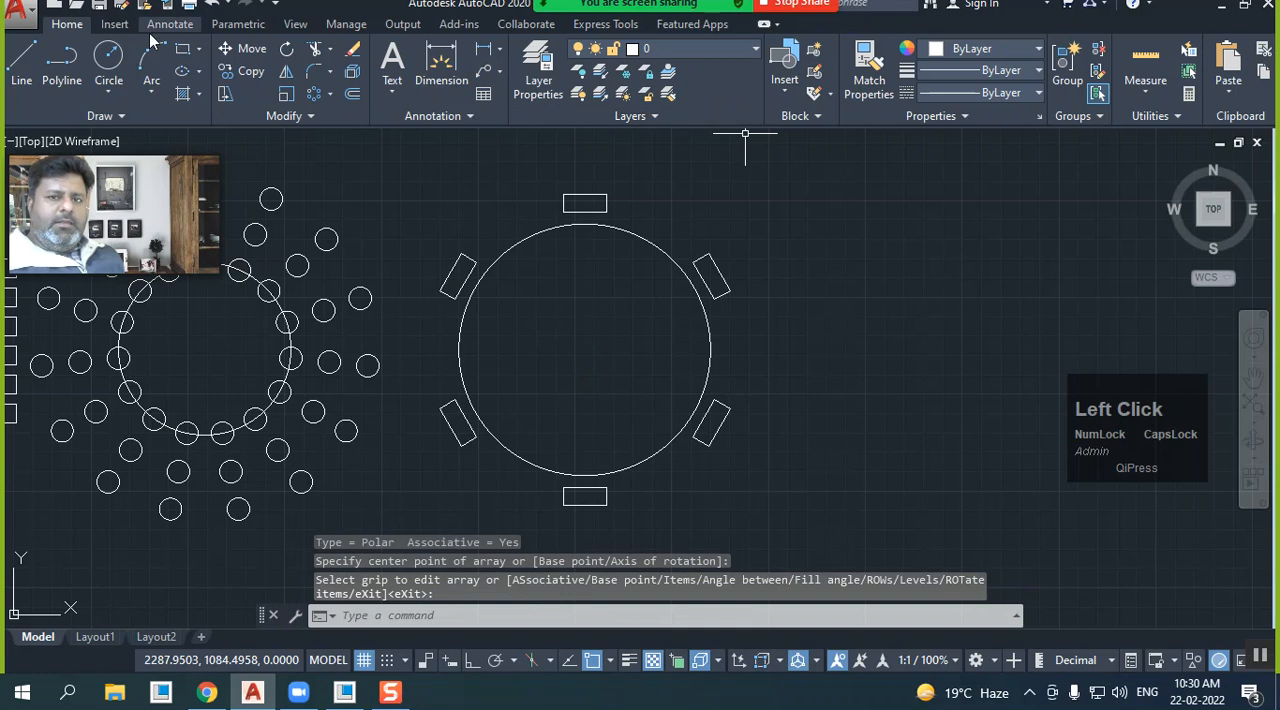
pyautogui.click(211, 5)
# Draw a small circle in the gap between the small rectangle and the top of the large circle
pyautogui.click(112, 60)
pyautogui.scroll(6, 818, 245)
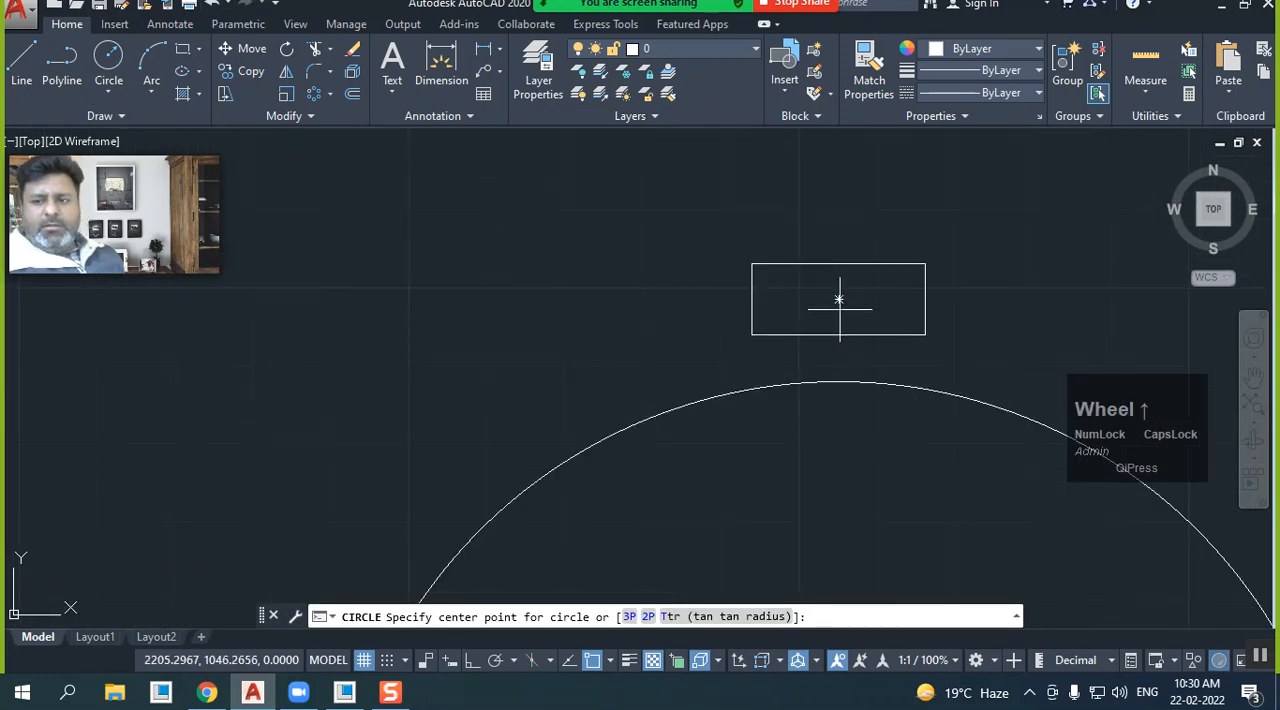
pyautogui.click(839, 357)
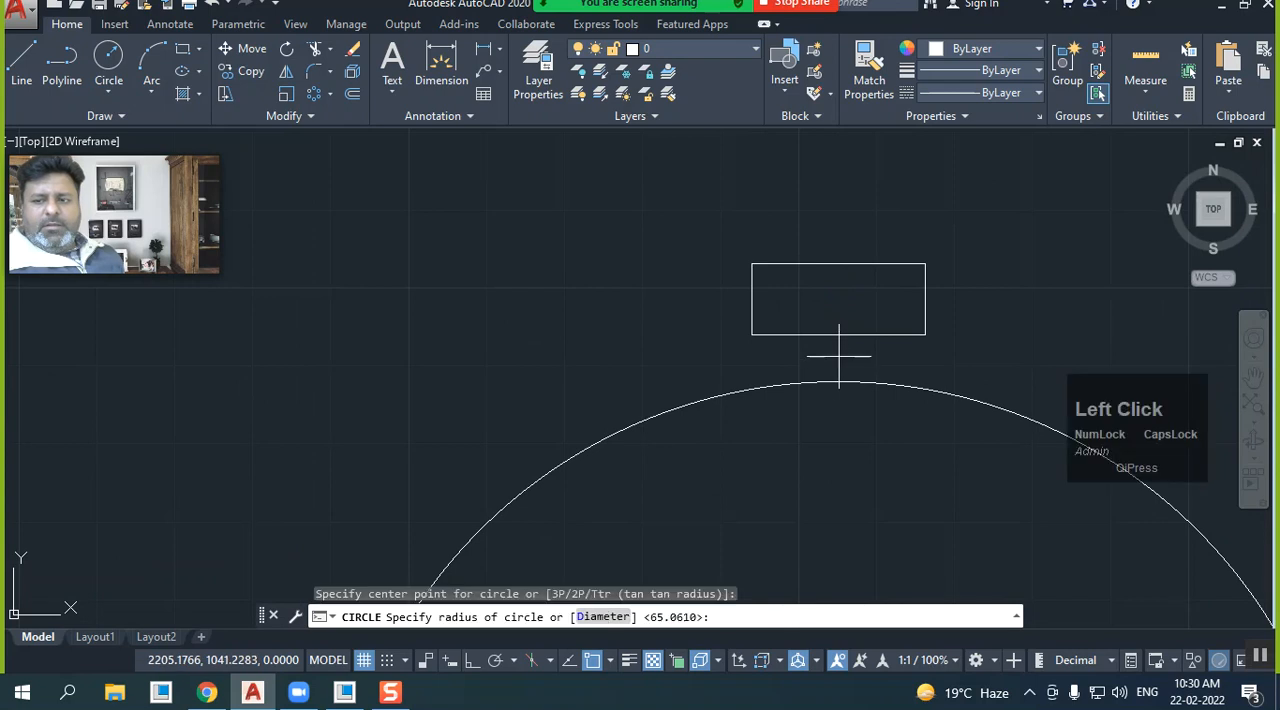
pyautogui.click(834, 366)
pyautogui.scroll(-5, 626, 314)
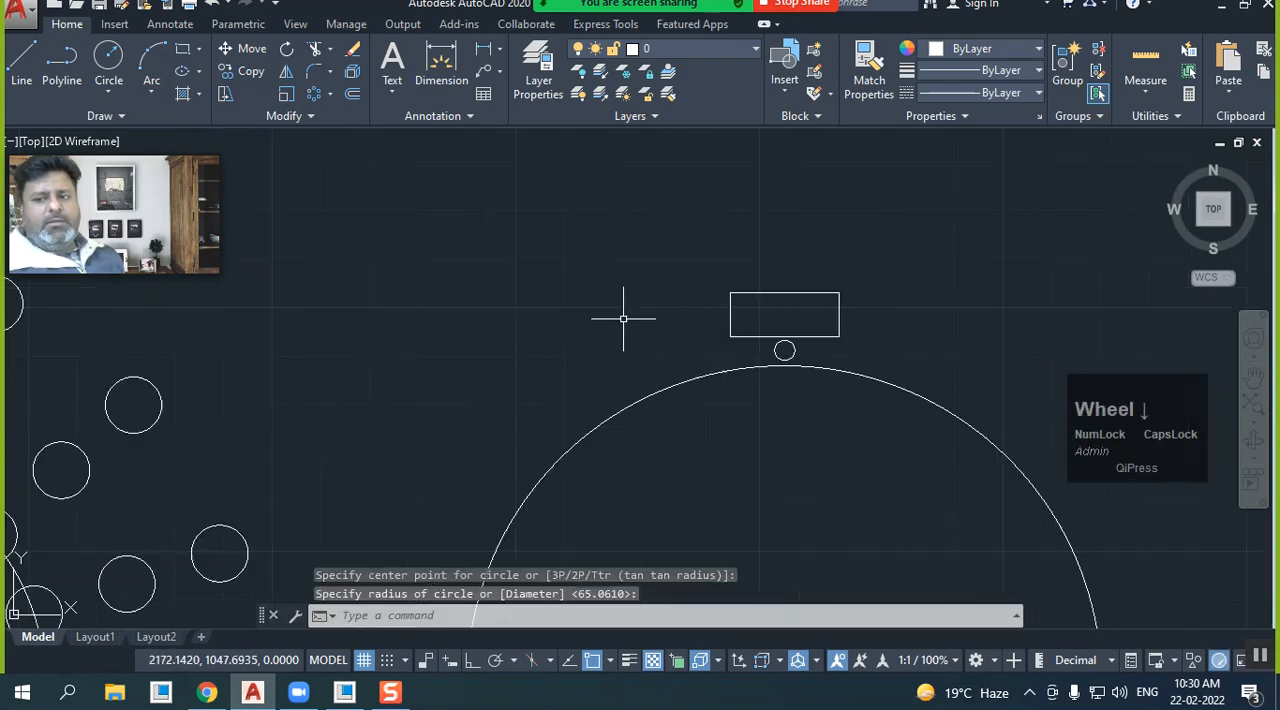
# Create a polar array of 6 items from the small rectangle and small circle, centred on the large circle's centre point
pyautogui.moveTo(605, 367); pyautogui.dragTo(653, 347, button='middle')
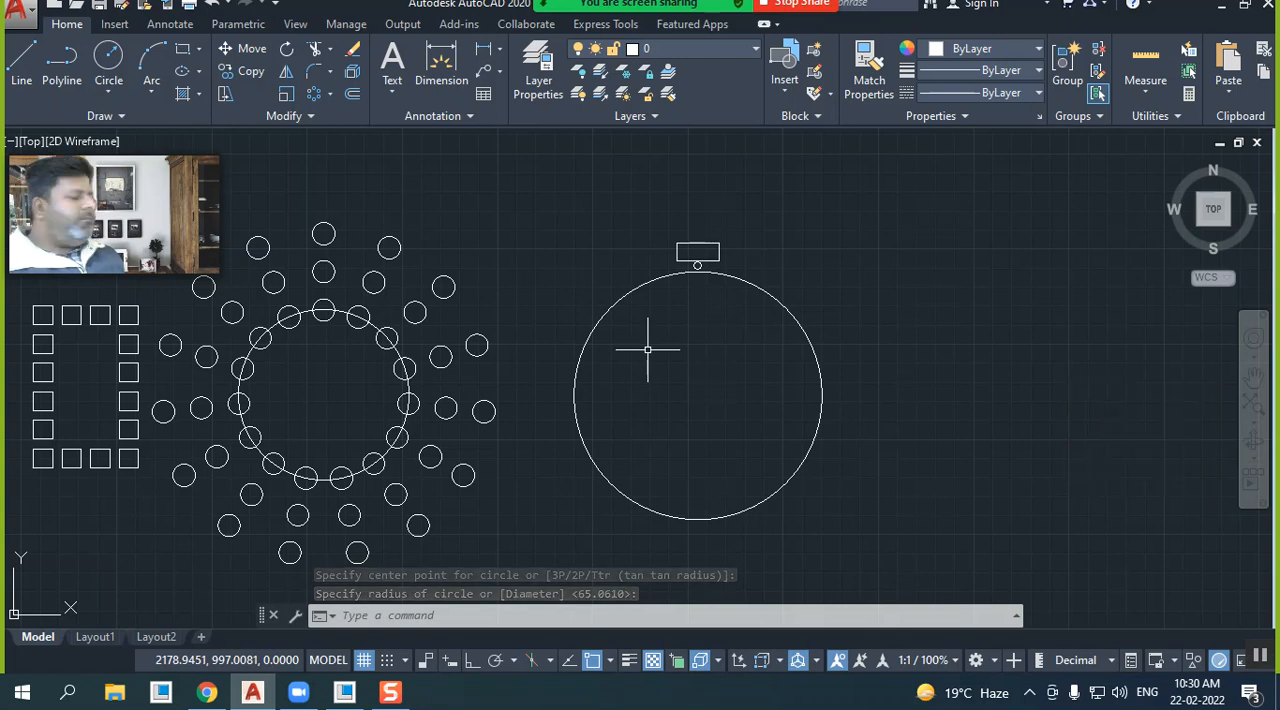
pyautogui.click(658, 226)
pyautogui.click(754, 303)
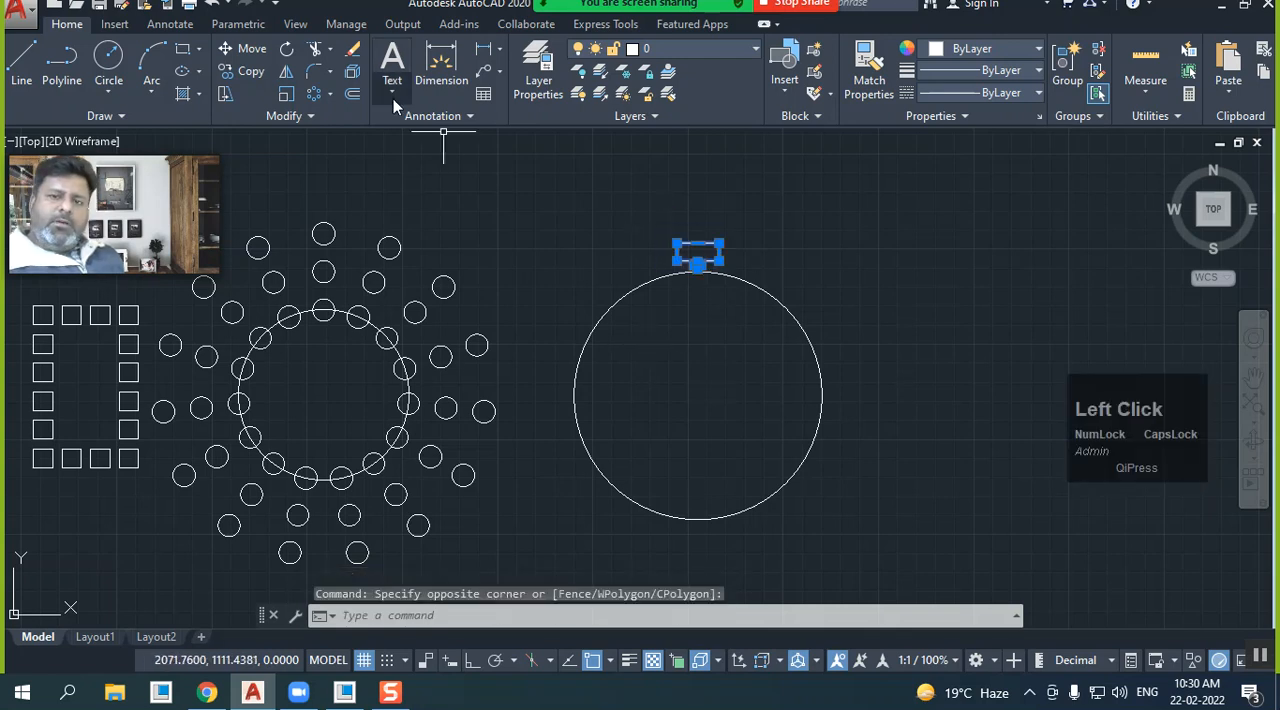
pyautogui.click(322, 93)
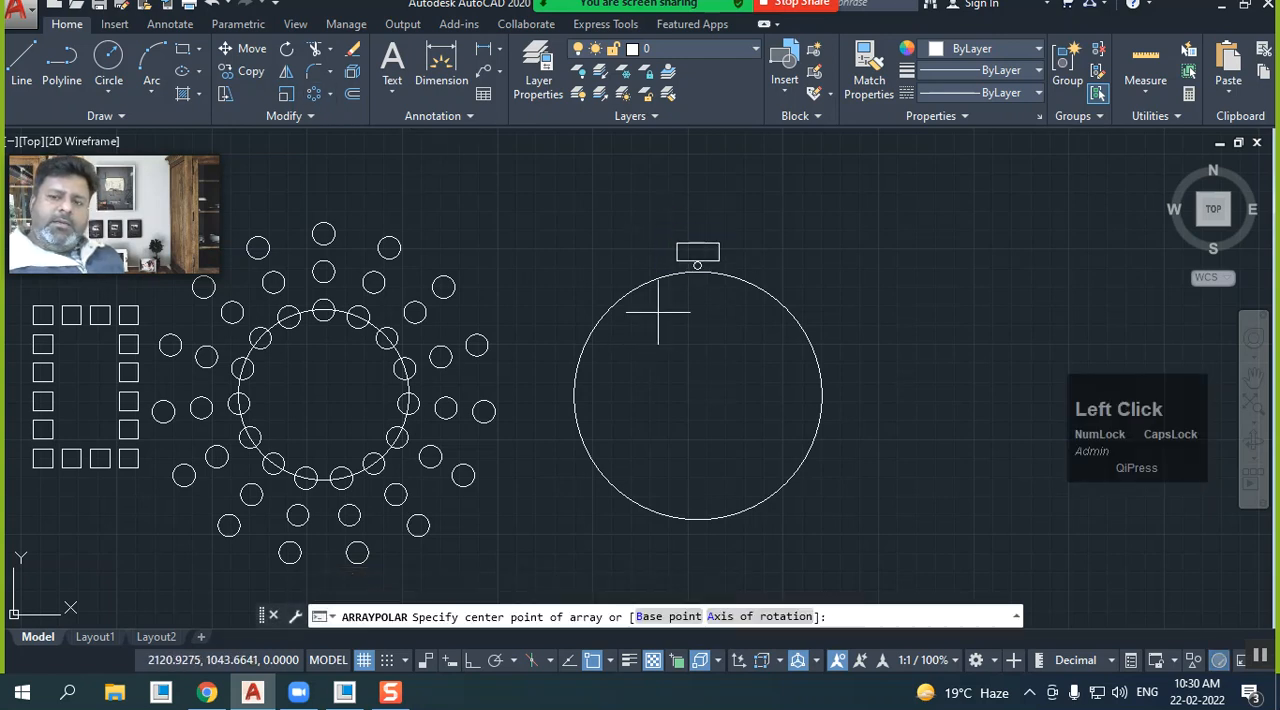
pyautogui.click(697, 395)
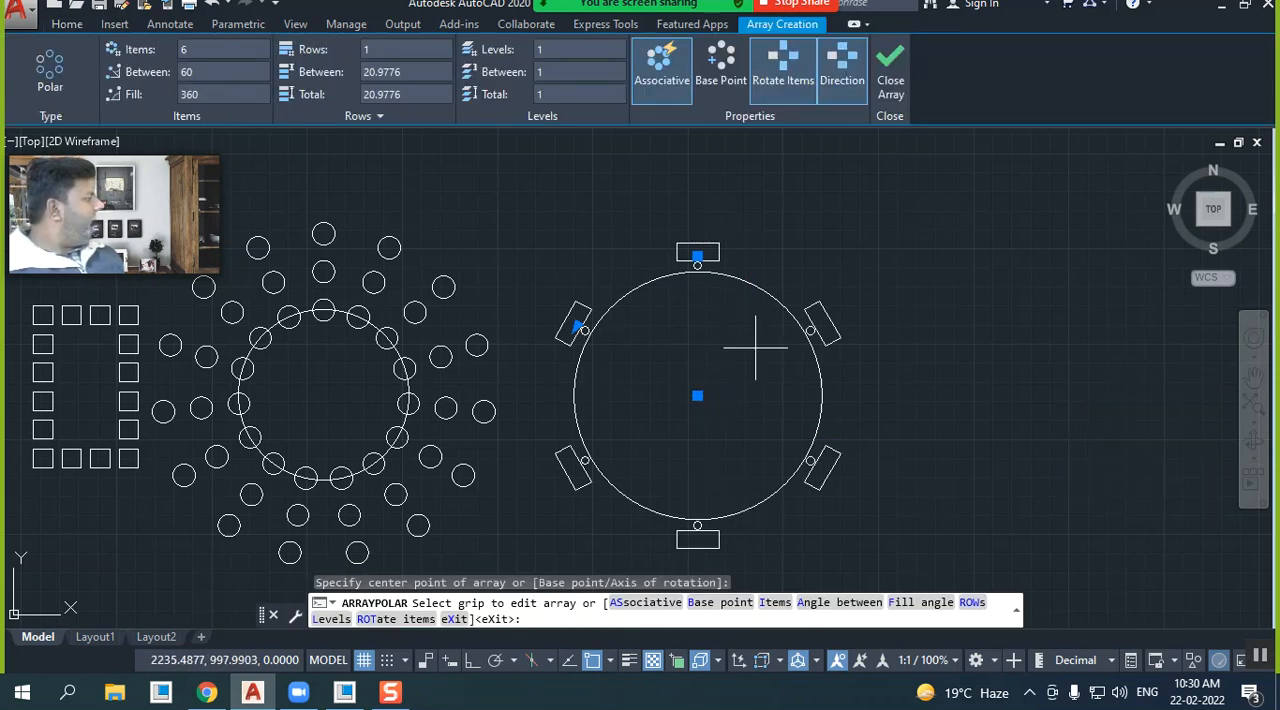
pyautogui.moveTo(709, 347); pyautogui.dragTo(645, 303, button='middle')
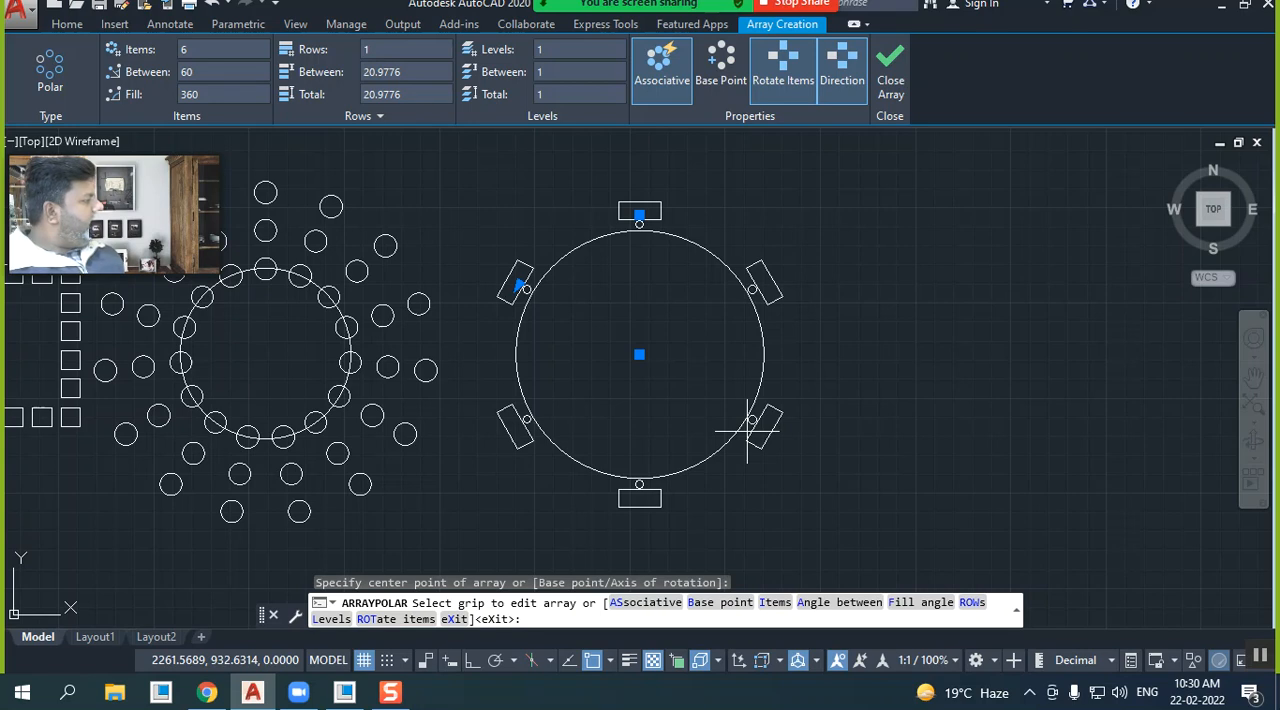
pyautogui.click(884, 86)
# Draw a long, narrow horizontal rectangle in the empty area below the large circle and its array
pyautogui.scroll(-2, 766, 218)
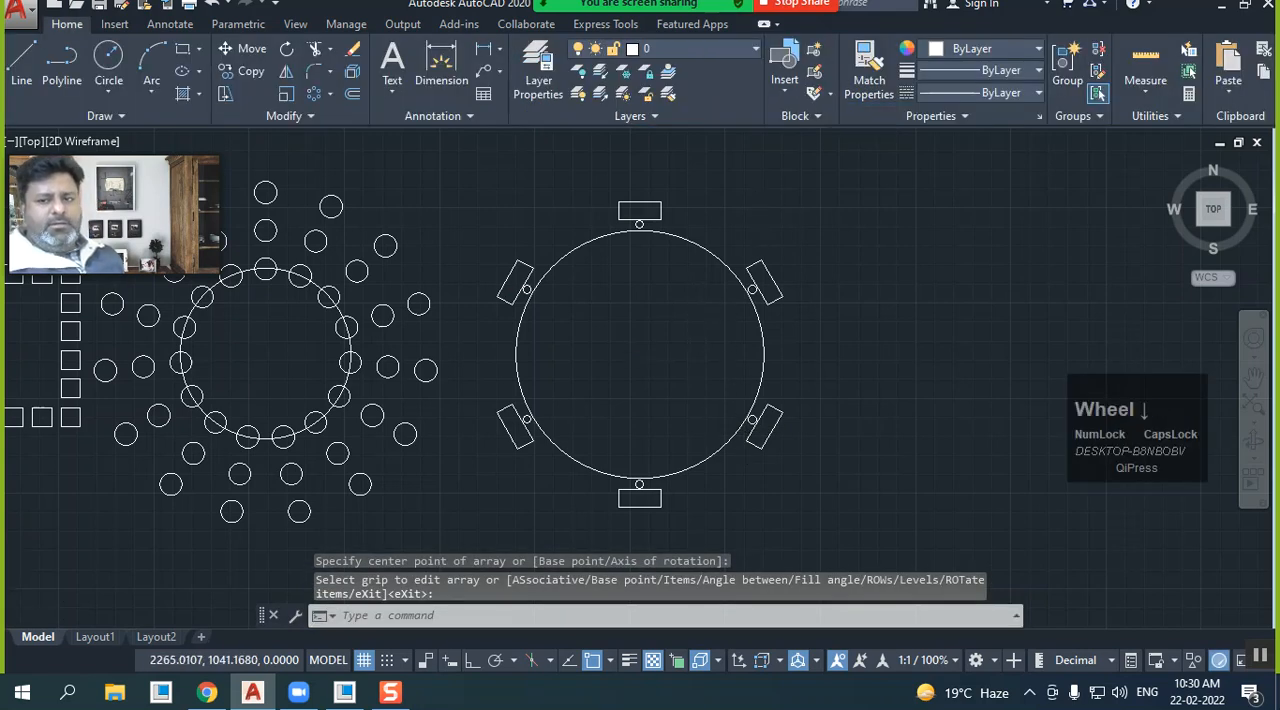
pyautogui.middleClick(824, 277)
pyautogui.moveTo(824, 277); pyautogui.dragTo(723, 246, button='middle')
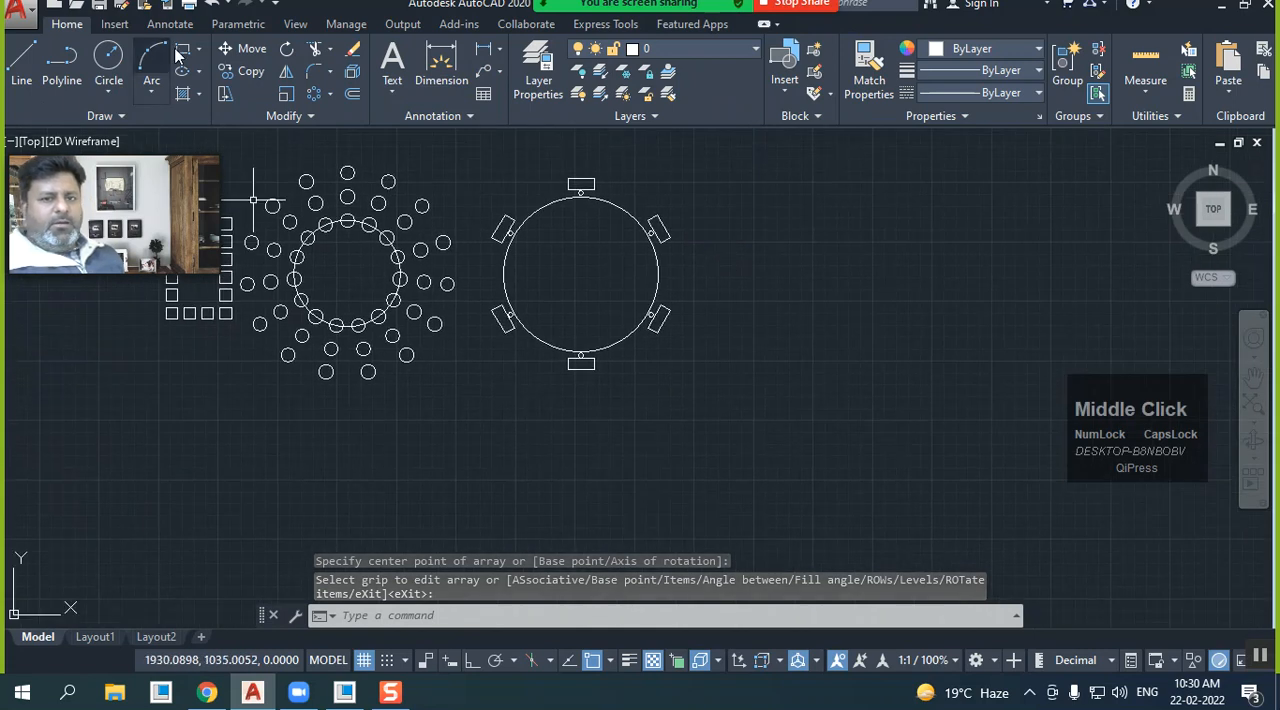
pyautogui.click(265, 155)
pyautogui.click(494, 485)
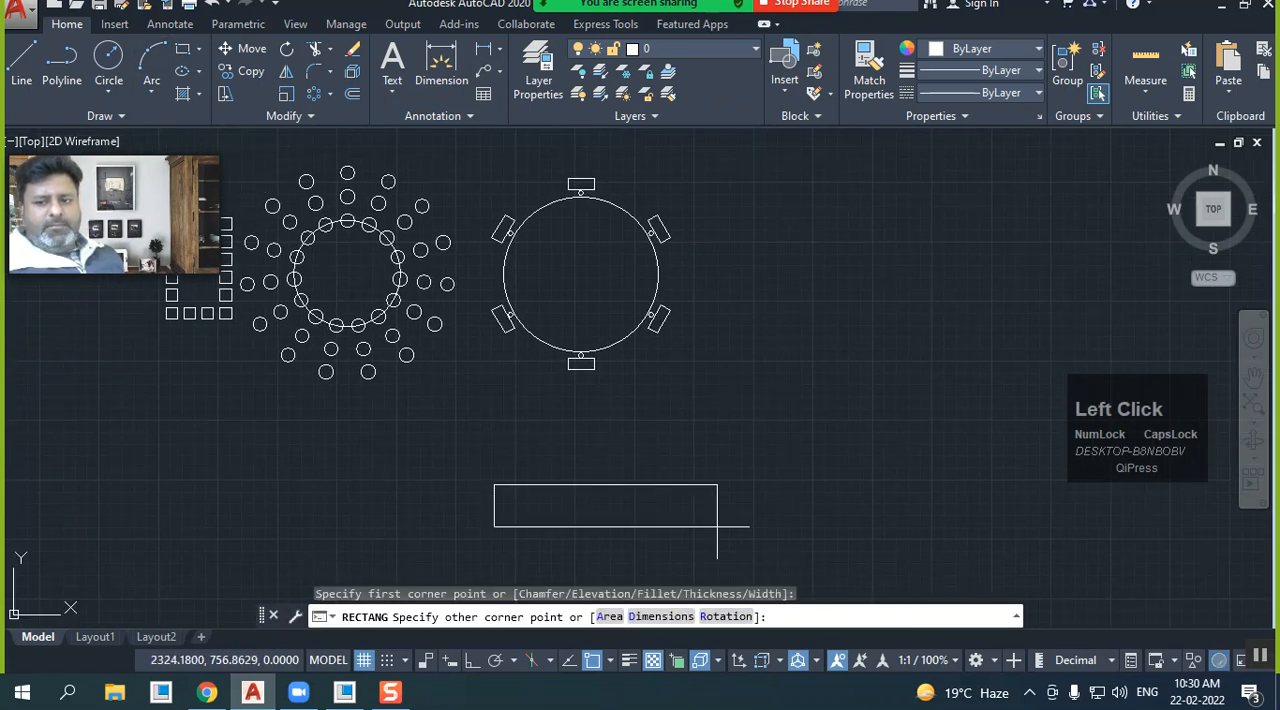
pyautogui.click(681, 517)
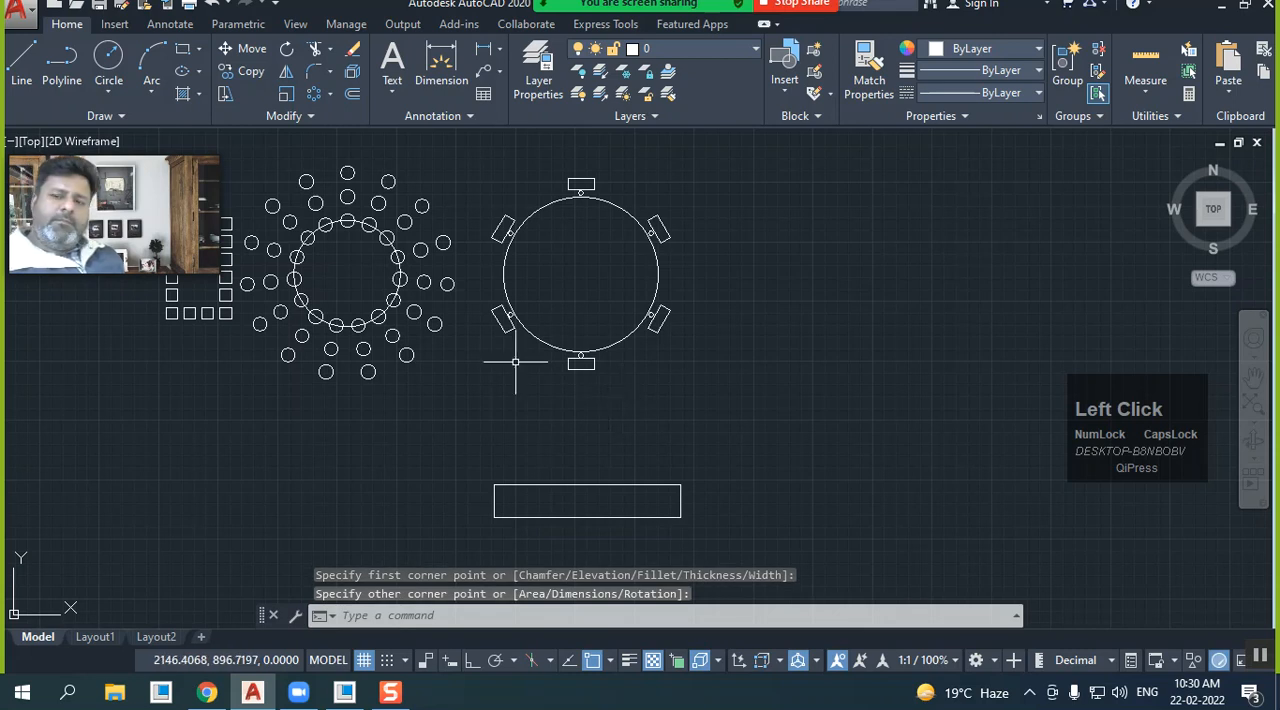
# Turn off Rotate Items for the polar array around the large circle
pyautogui.click(574, 362)
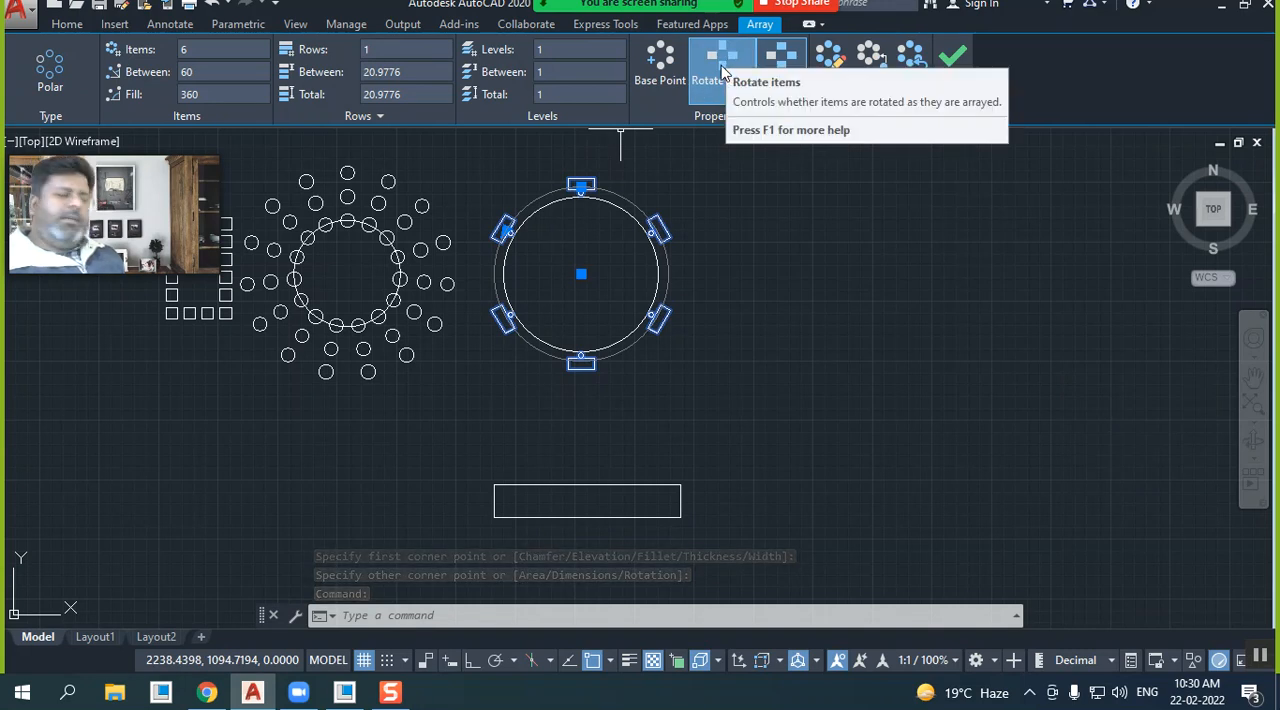
pyautogui.click(724, 72)
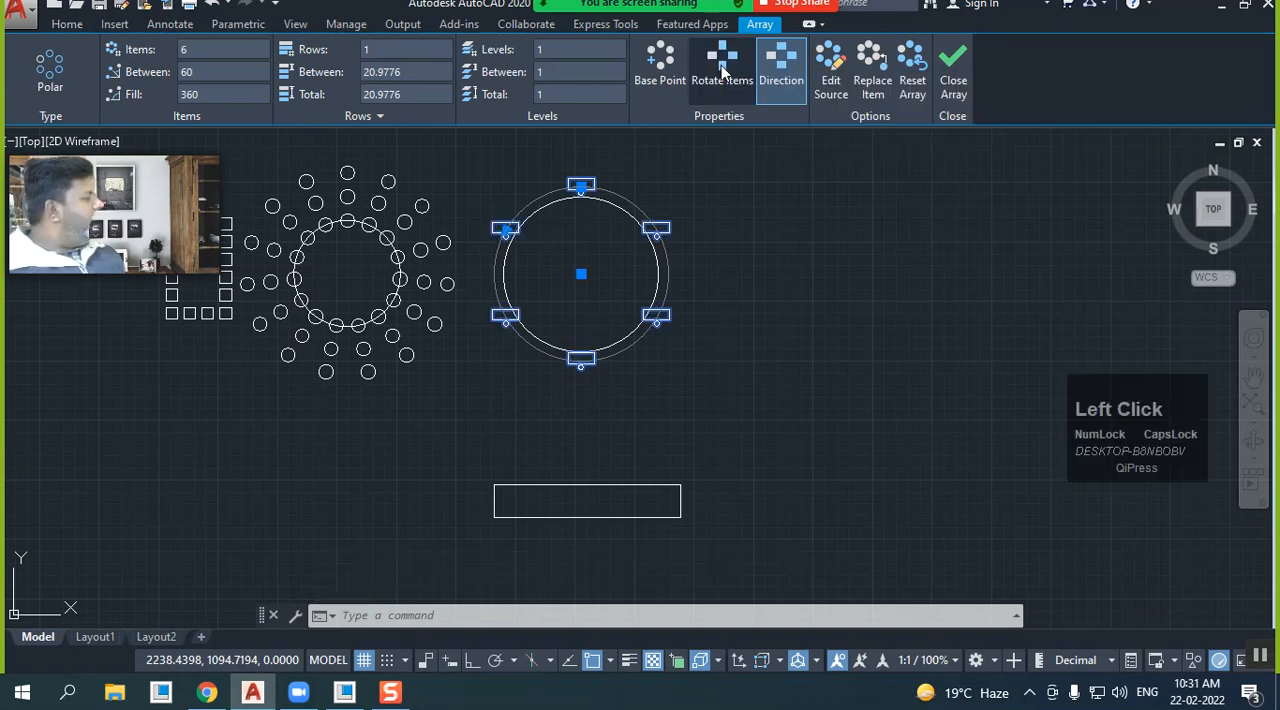
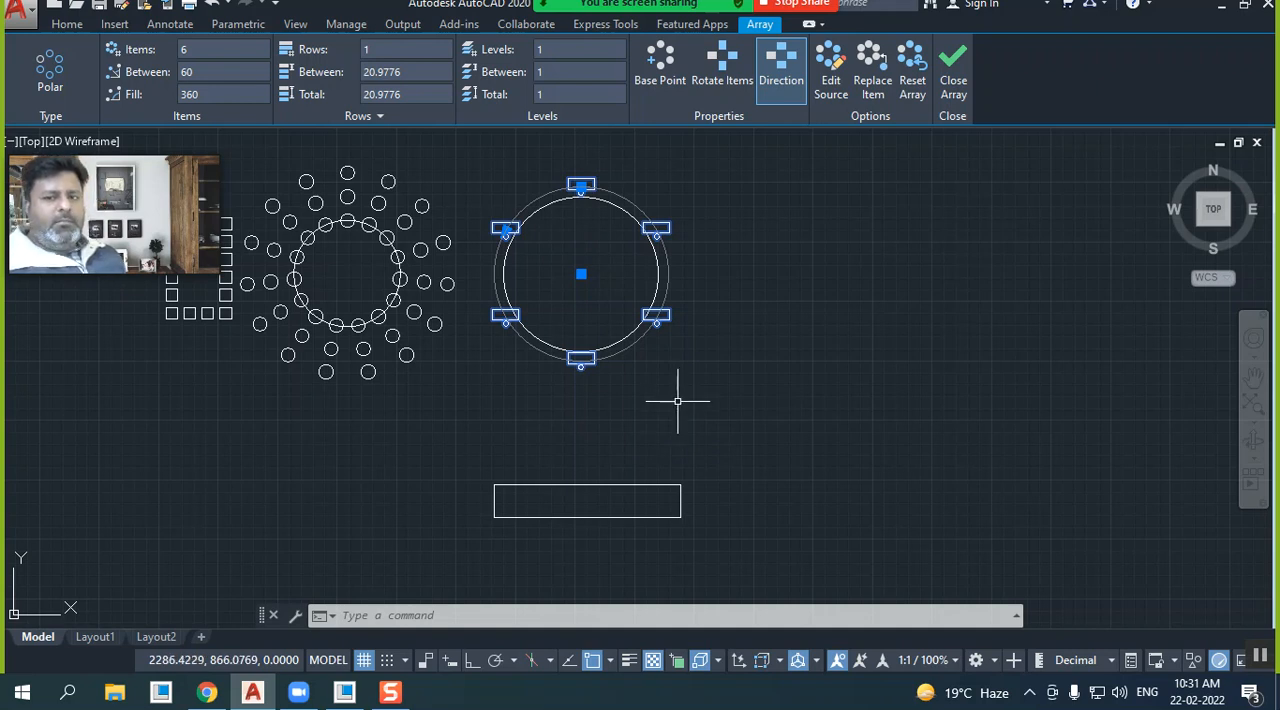
# Toggle Rotate Items for the polar array around the large circle, leave it on, and finish editing the array
pyautogui.click(731, 81)
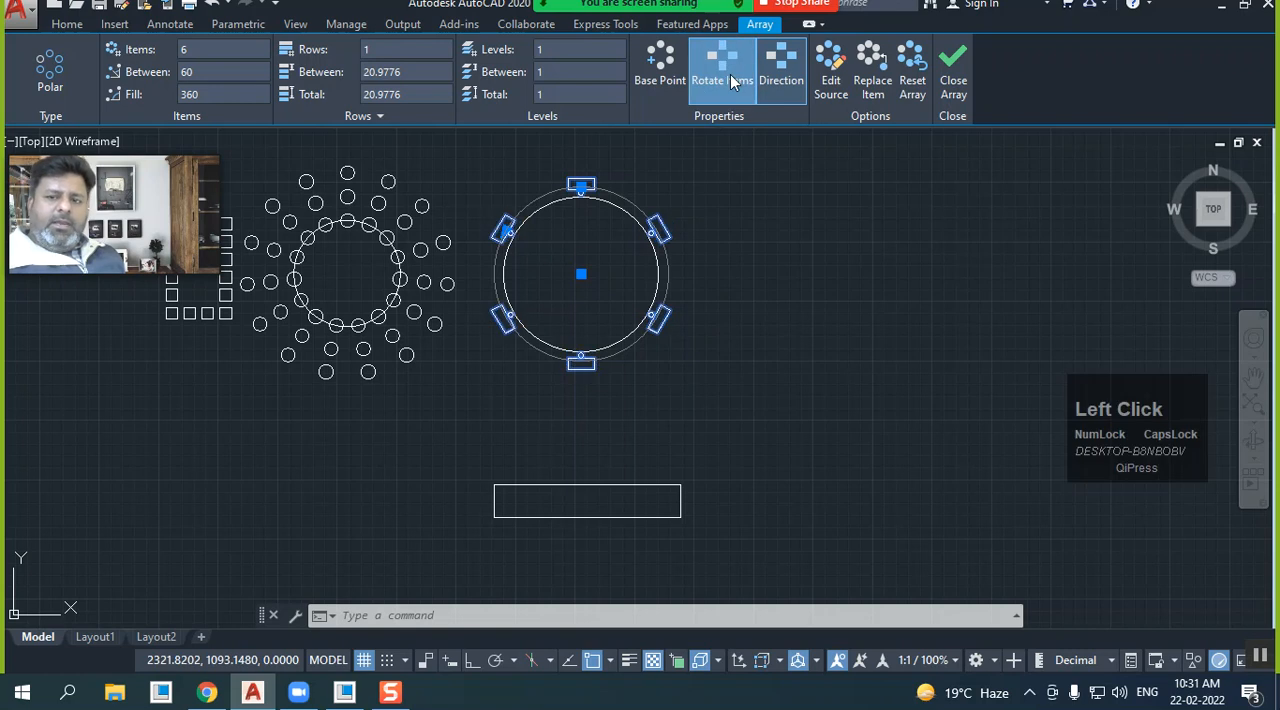
pyautogui.click(731, 81)
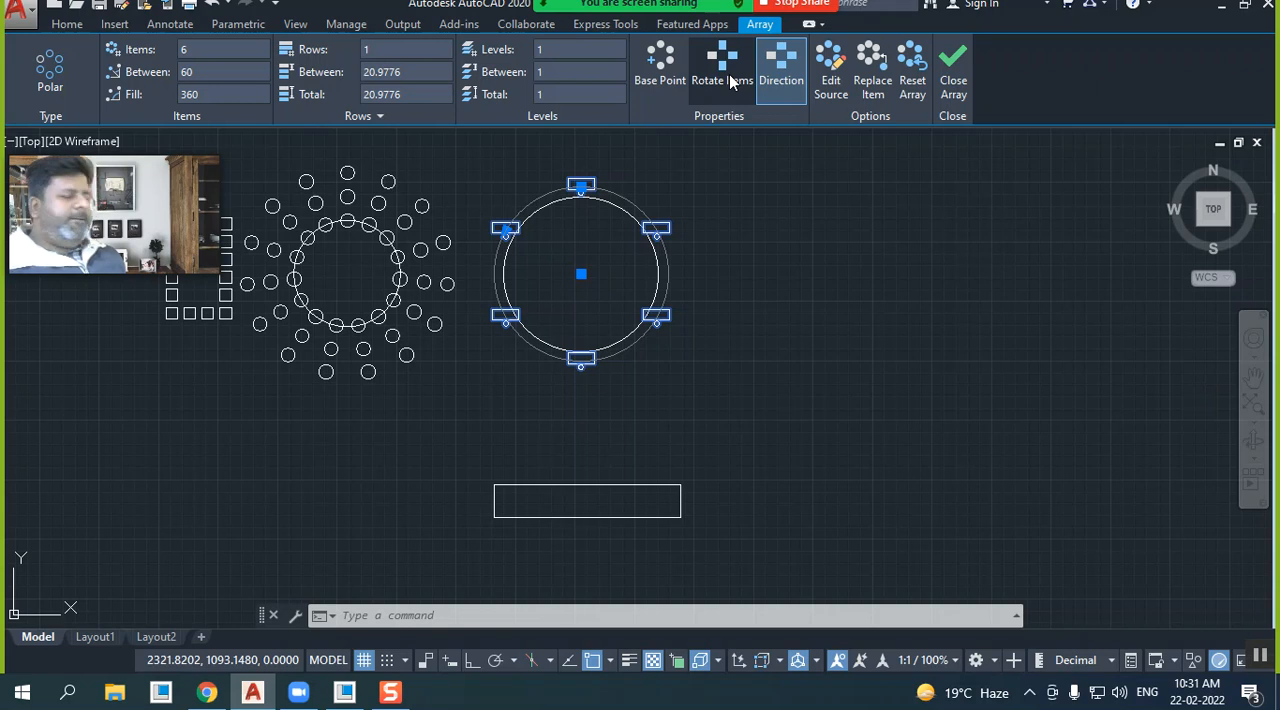
pyautogui.click(731, 81)
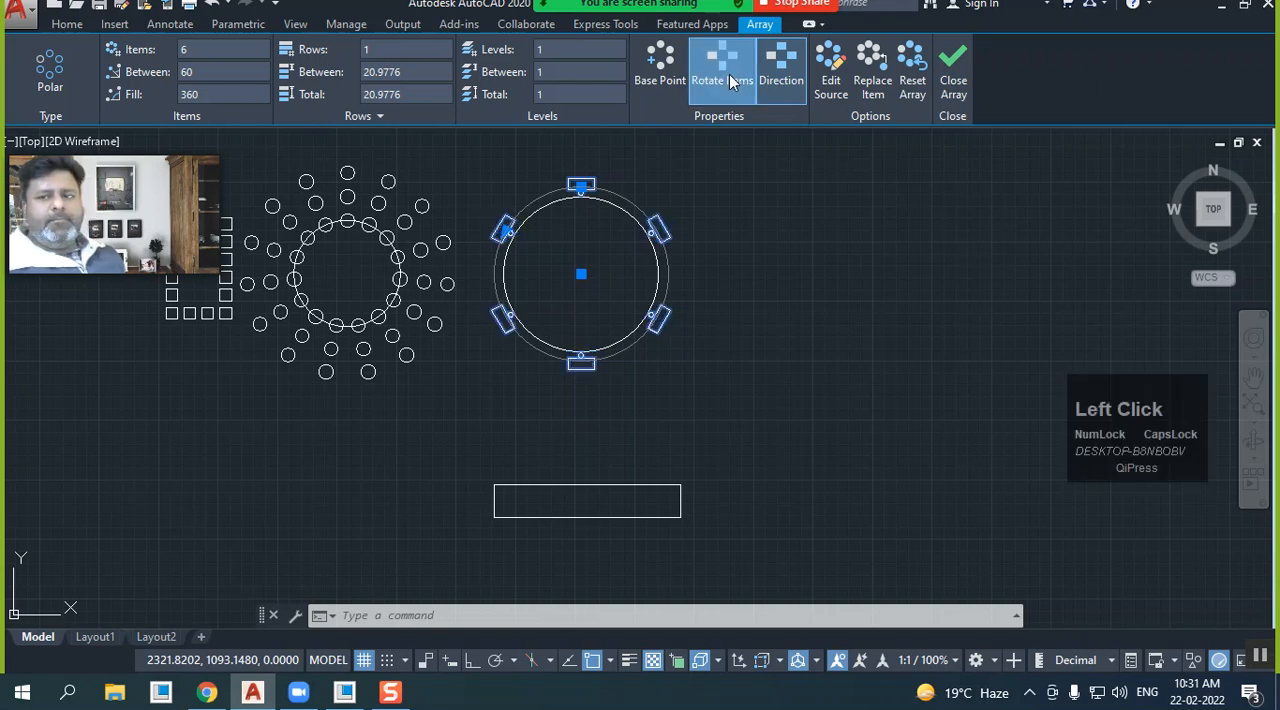
pyautogui.click(731, 81)
pyautogui.click(731, 81)
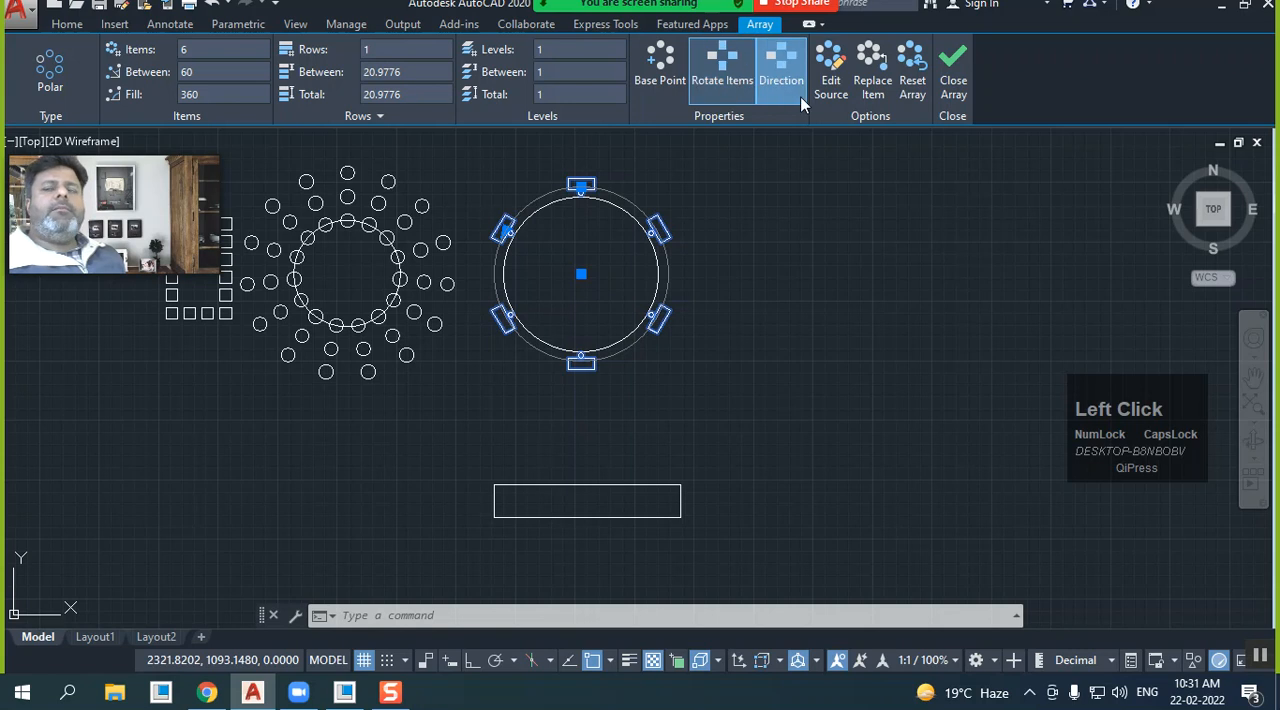
pyautogui.click(950, 85)
# Draw a circle with a radius of about 91 in the empty area to the right of the six-item array
pyautogui.moveTo(485, 257)
pyautogui.mouseDown(button='middle')
pyautogui.moveTo(549, 339)
pyautogui.moveTo(514, 297)
pyautogui.mouseUp(button='middle')
pyautogui.scroll(2, 525, 319)
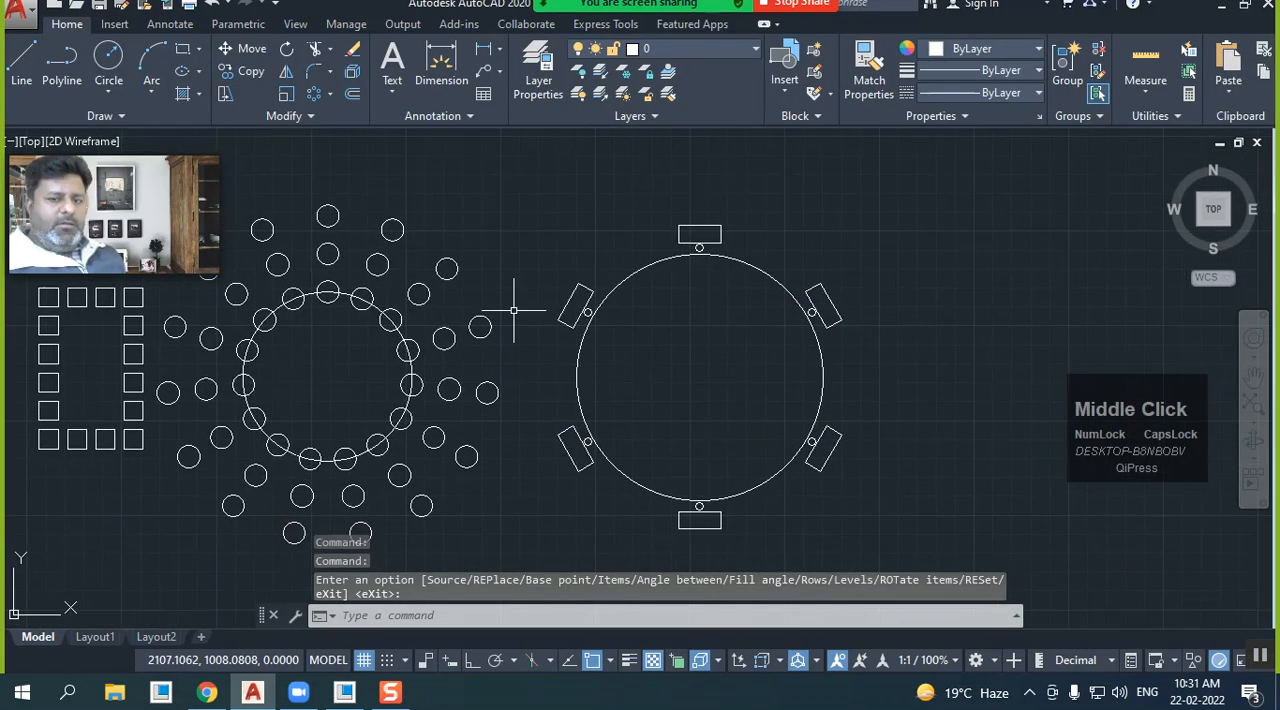
pyautogui.scroll(-2, 514, 297)
pyautogui.moveTo(729, 323)
pyautogui.mouseDown(button='middle')
pyautogui.moveTo(582, 344)
pyautogui.moveTo(659, 340)
pyautogui.mouseUp(button='middle')
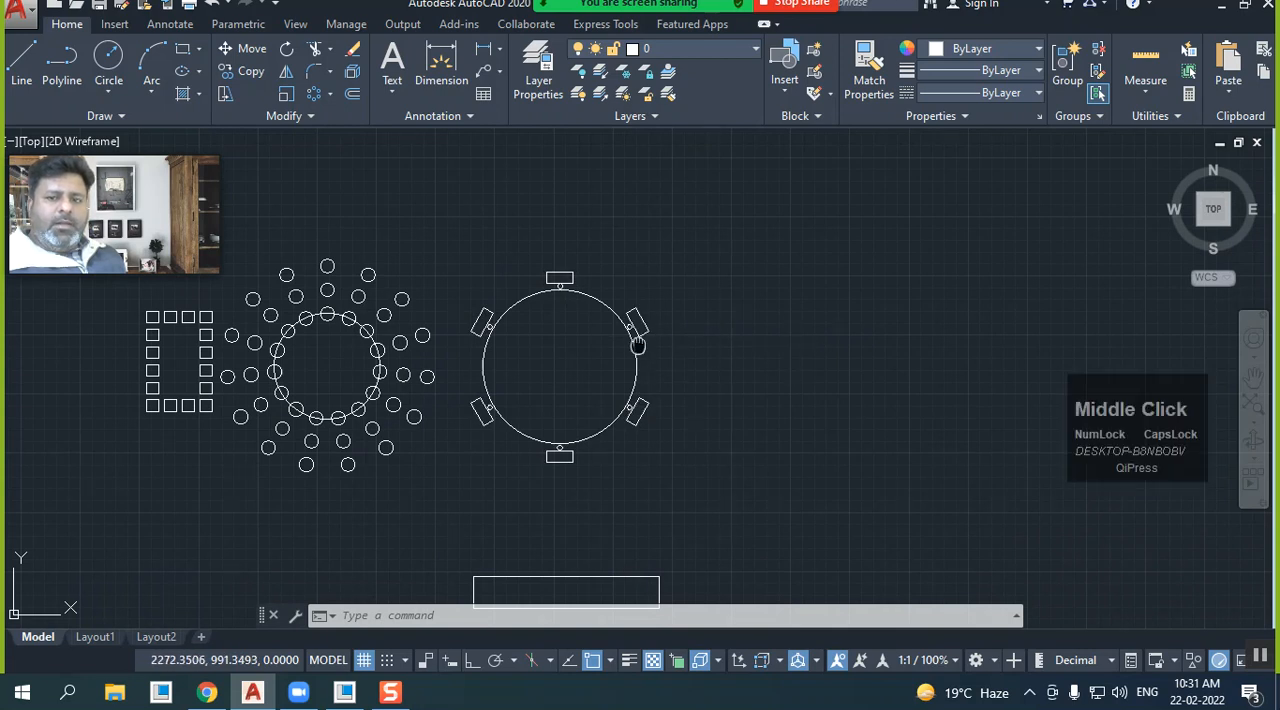
pyautogui.moveTo(657, 345); pyautogui.dragTo(471, 345, button='middle')
pyautogui.scroll(2, 487, 347)
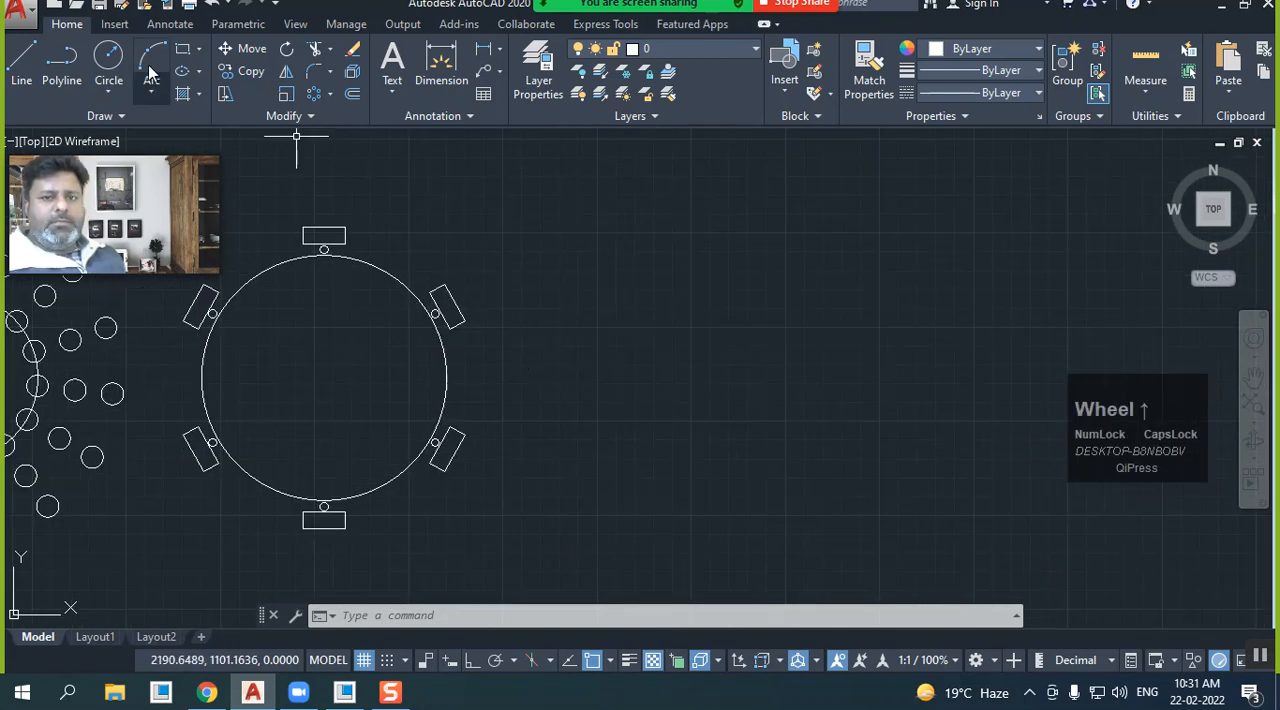
pyautogui.click(108, 56)
pyautogui.click(740, 391)
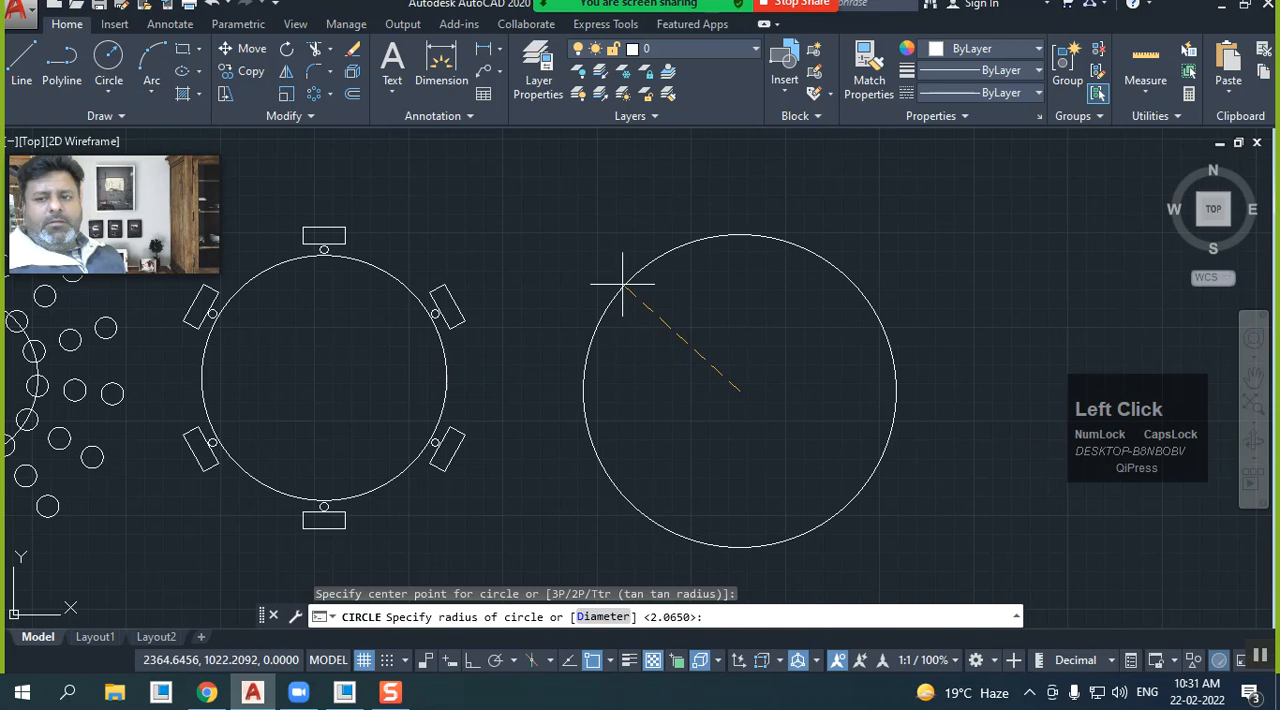
pyautogui.click(616, 276)
# With Ortho on, draw a vertical line up from the new circle's centre, ending inside it, and add a circle of about 10.4 radius at its upper end
pyautogui.click(30, 64)
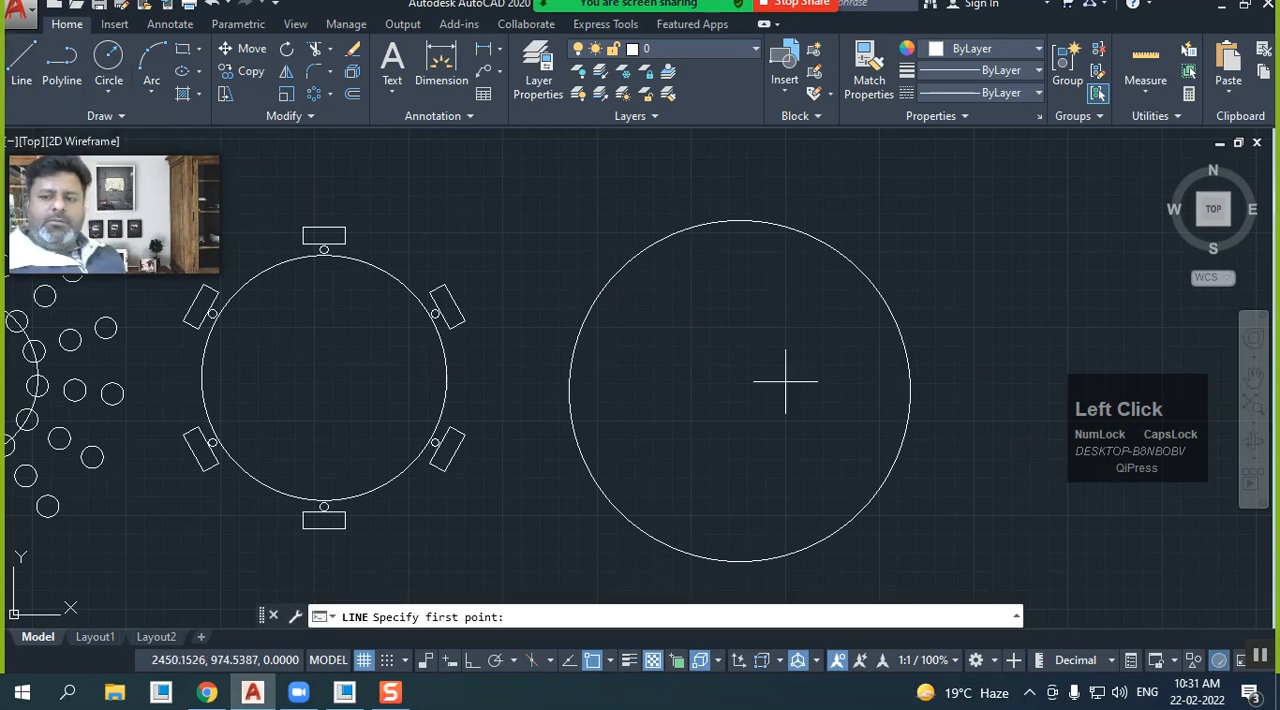
pyautogui.click(740, 391)
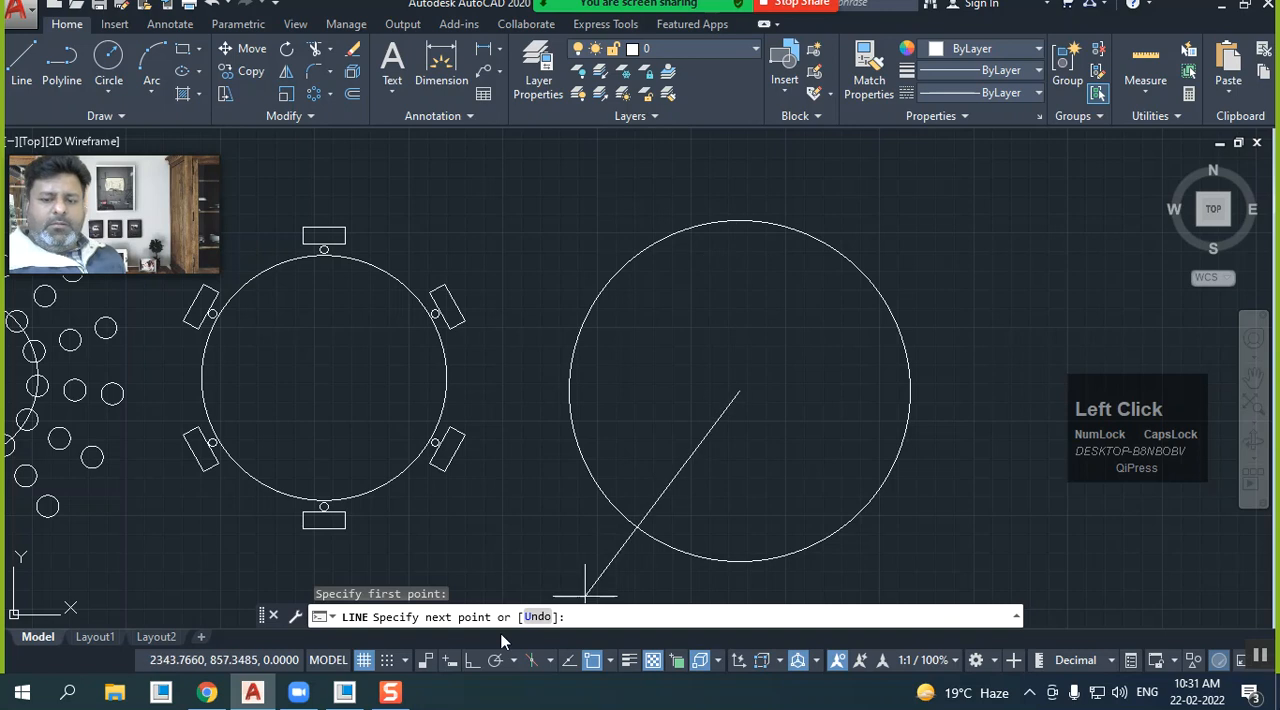
pyautogui.click(473, 662)
pyautogui.click(739, 252)
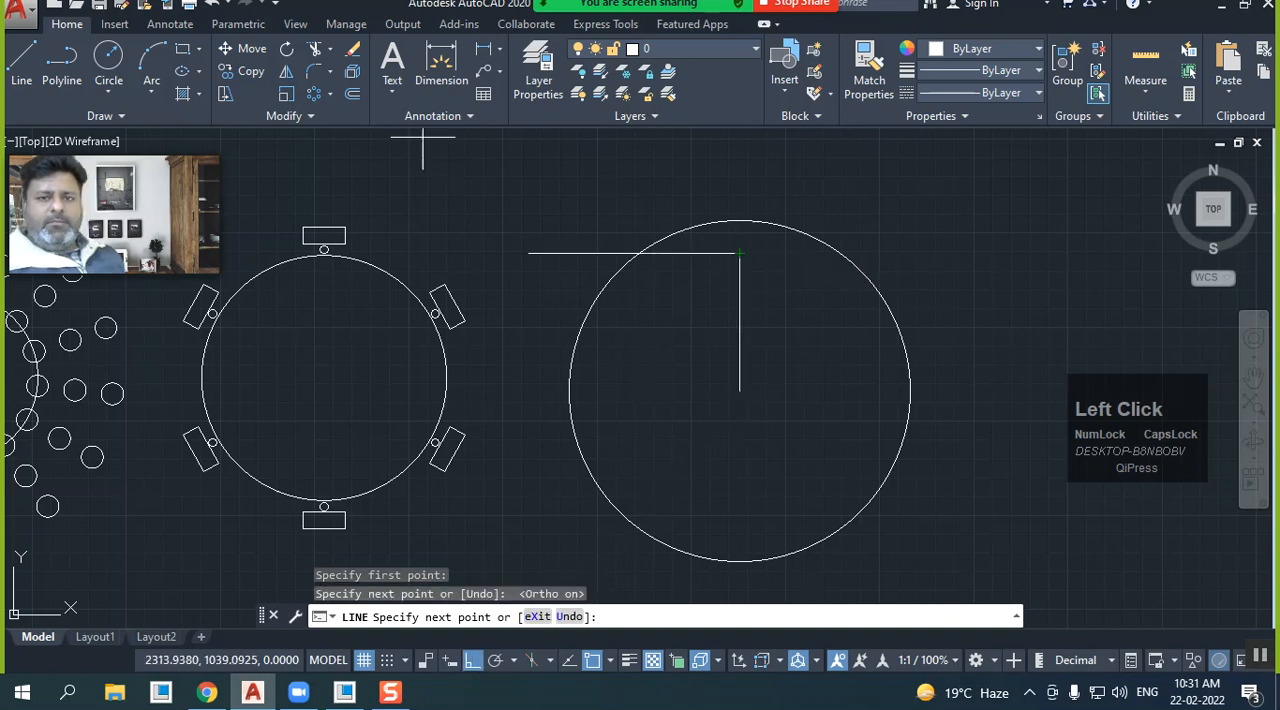
pyautogui.click(108, 58)
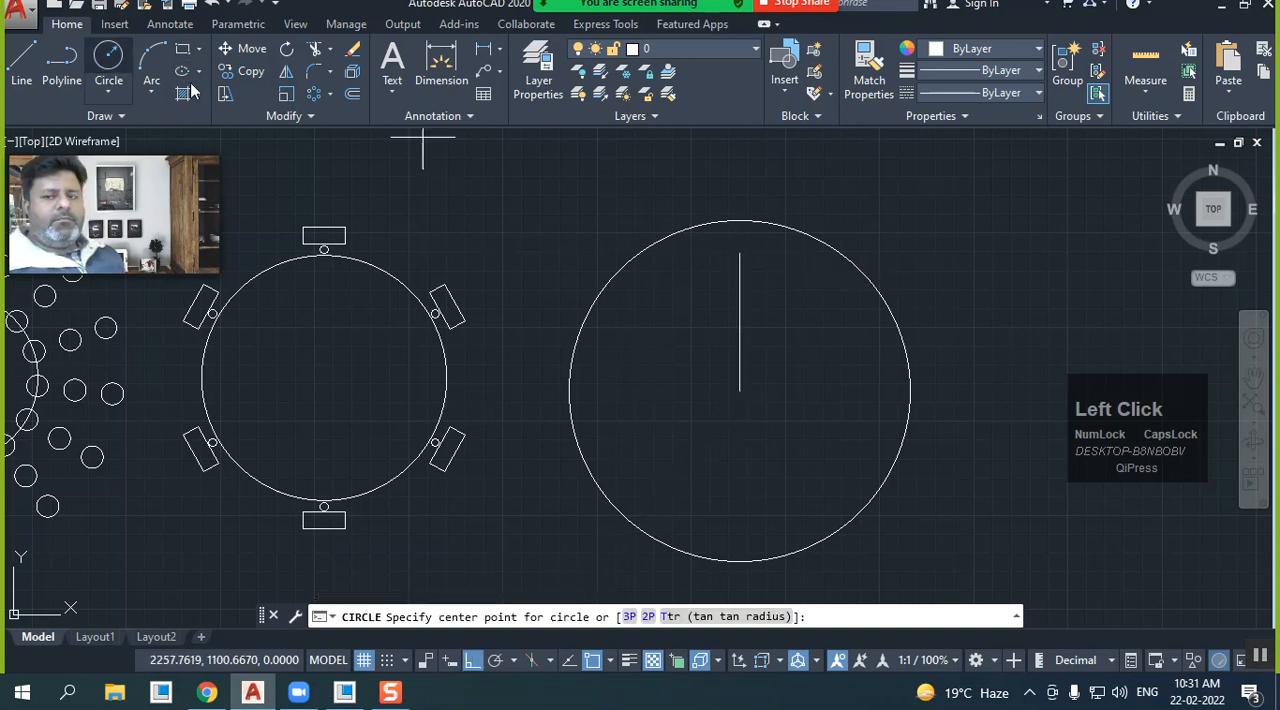
pyautogui.click(740, 252)
pyautogui.click(759, 270)
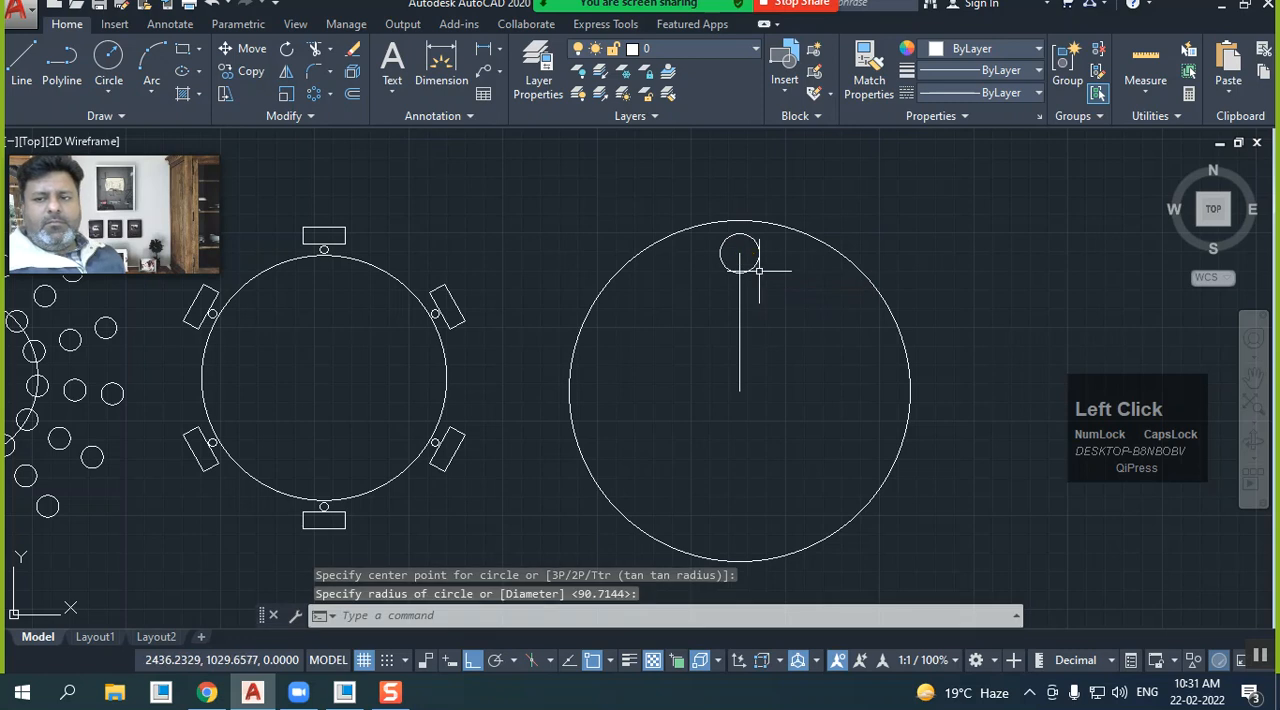
# Draw a narrow horizontal rectangle just above the top of the new large circle
pyautogui.click(182, 48)
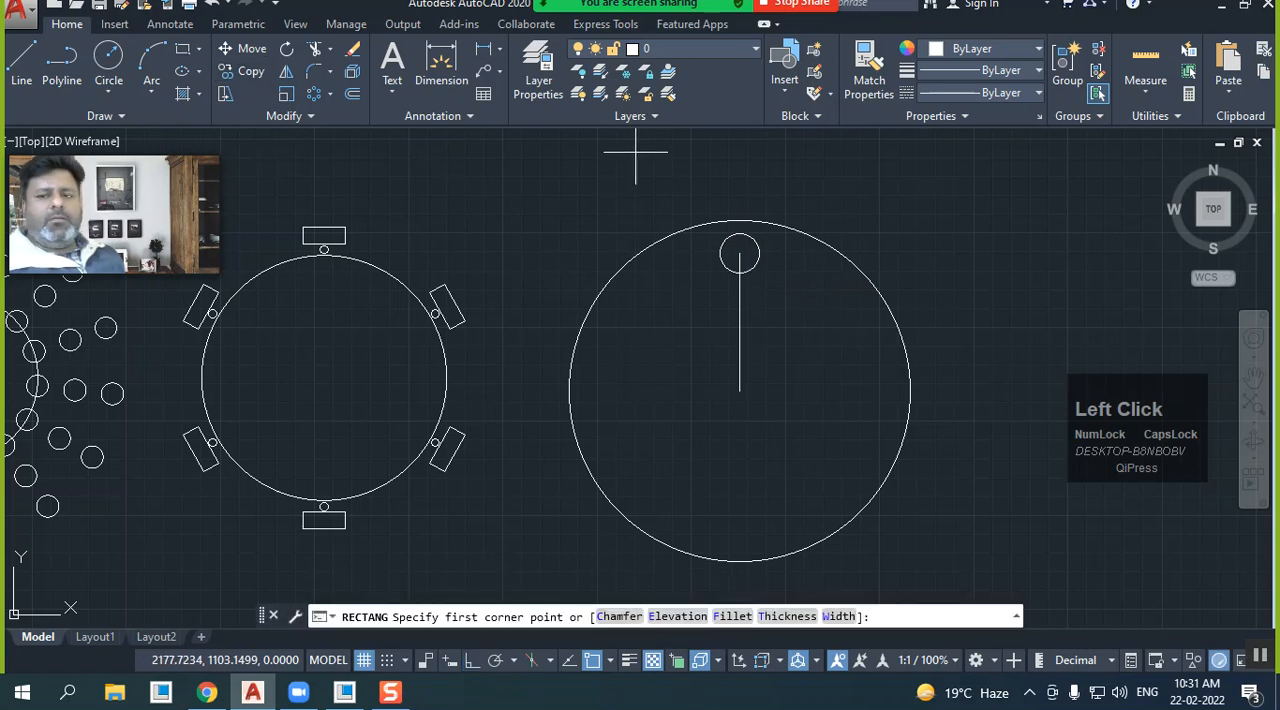
pyautogui.click(691, 175)
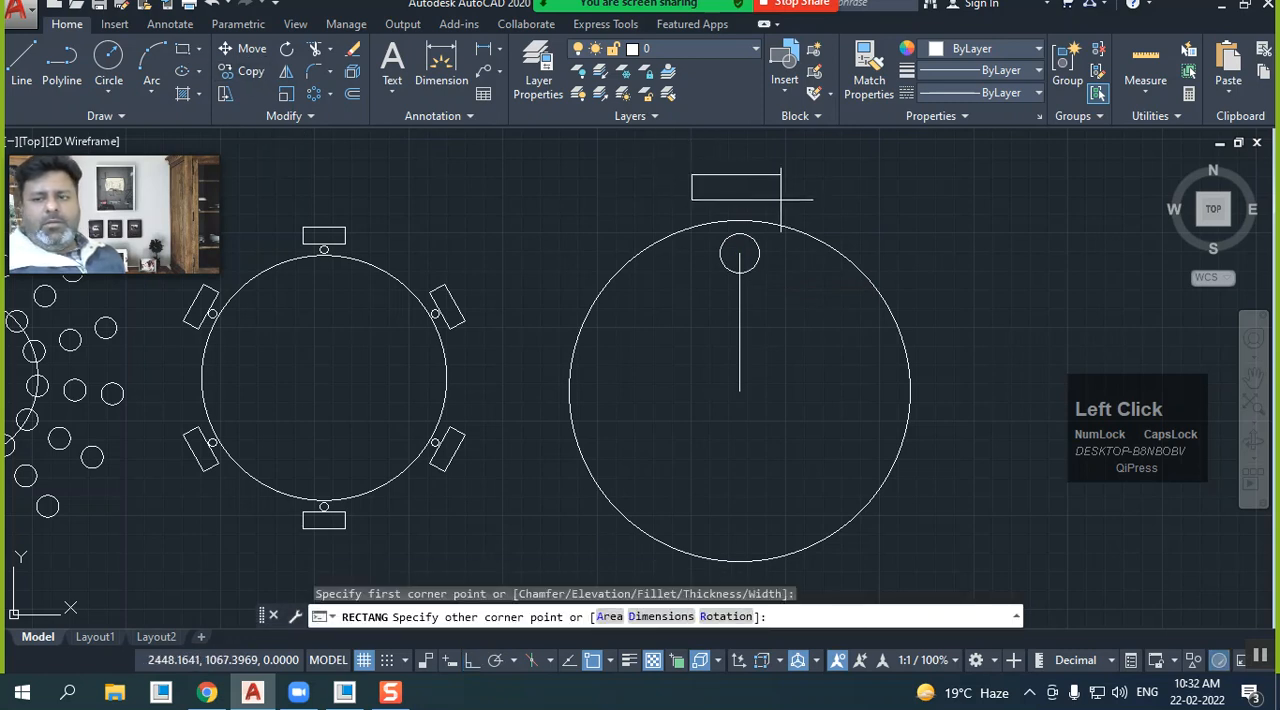
pyautogui.click(787, 197)
# Create a polar array from the rectangle, small circle and vertical line, centred on the new large circle's centre point
pyautogui.scroll(-3, 700, 300)
pyautogui.moveTo(671, 346); pyautogui.dragTo(657, 317, button='middle')
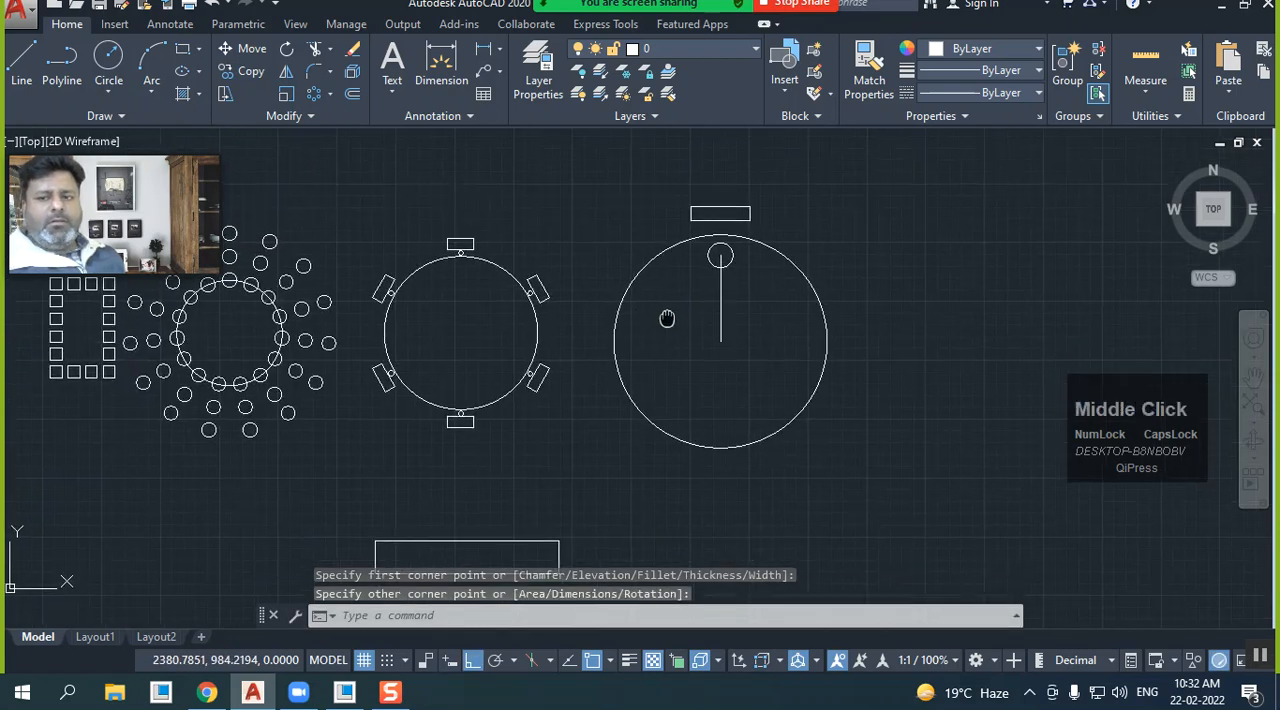
pyautogui.click(315, 93)
pyautogui.click(676, 182)
pyautogui.click(773, 420)
pyautogui.press('Return')
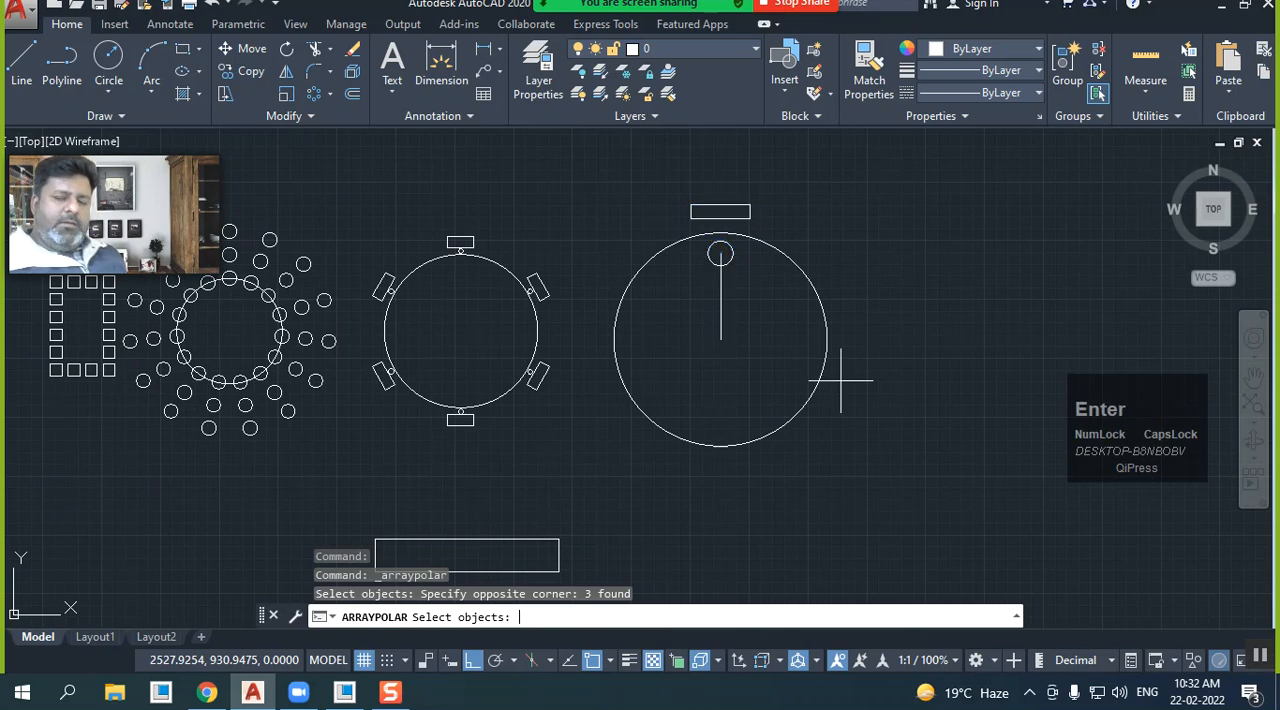
pyautogui.click(720, 340)
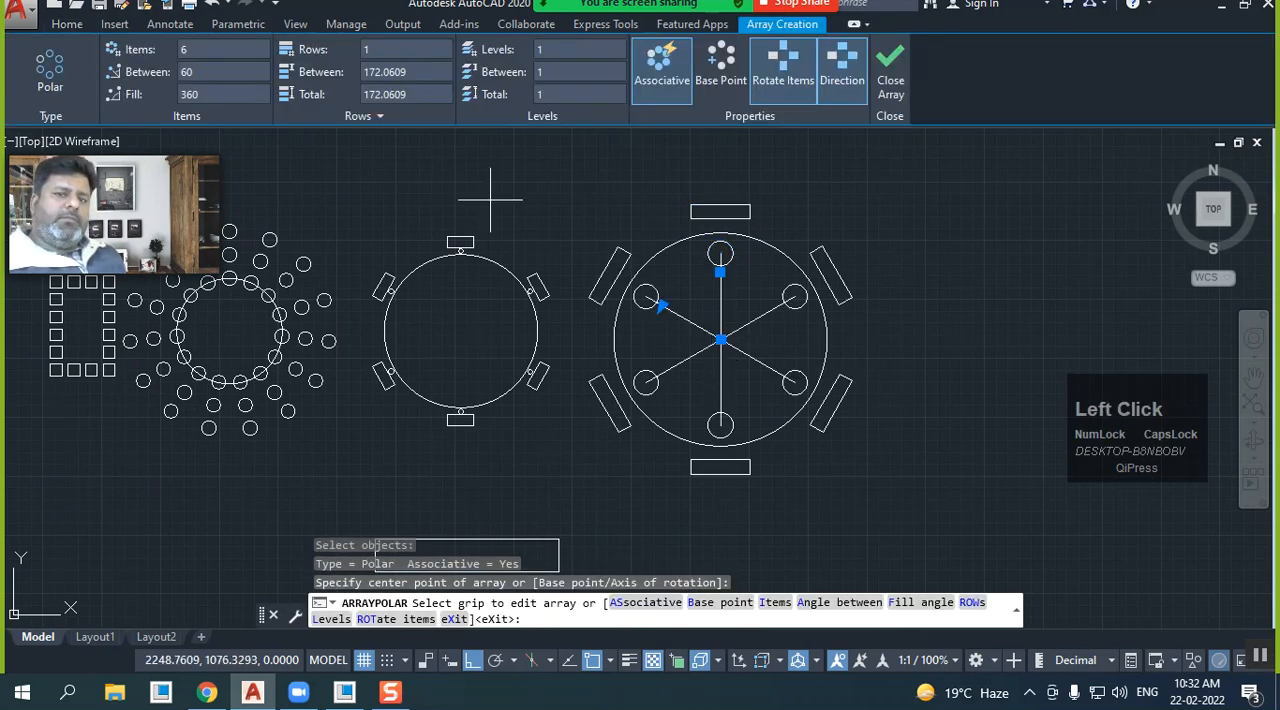
# Try a 30-degree angle between the array items and restore the fill angle to 360 degrees
pyautogui.click(208, 73)
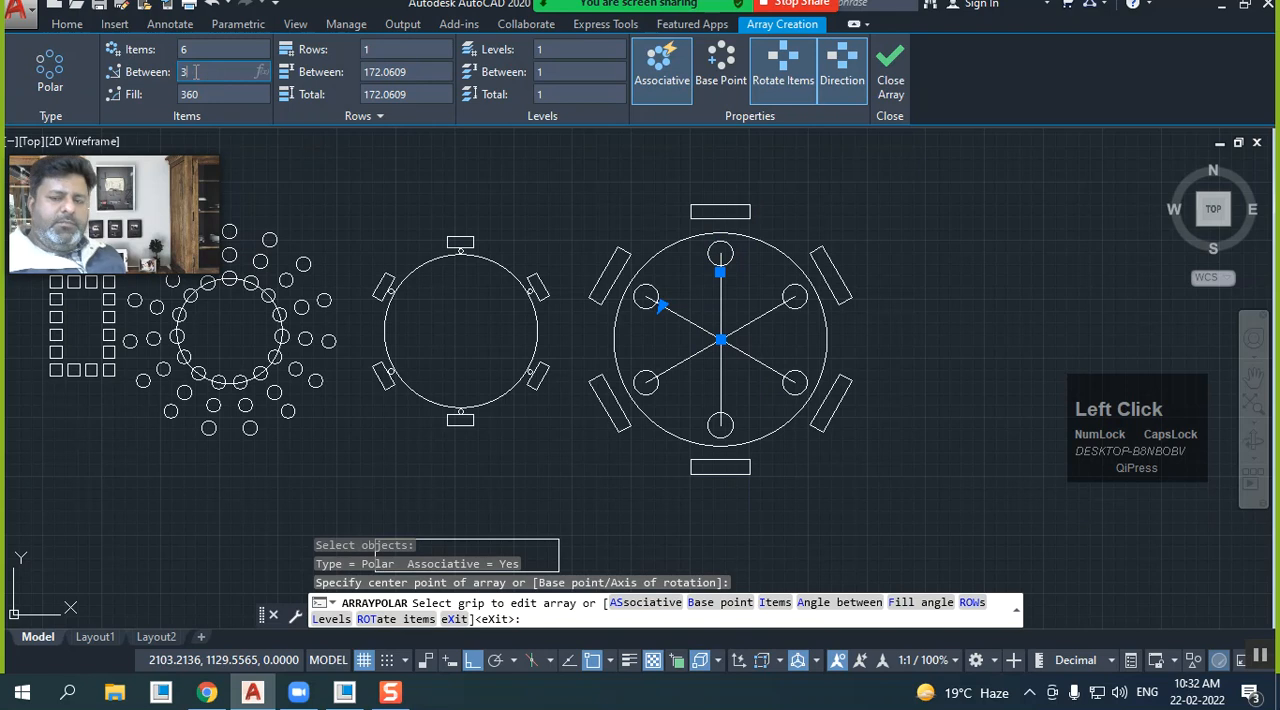
pyautogui.press('Return')
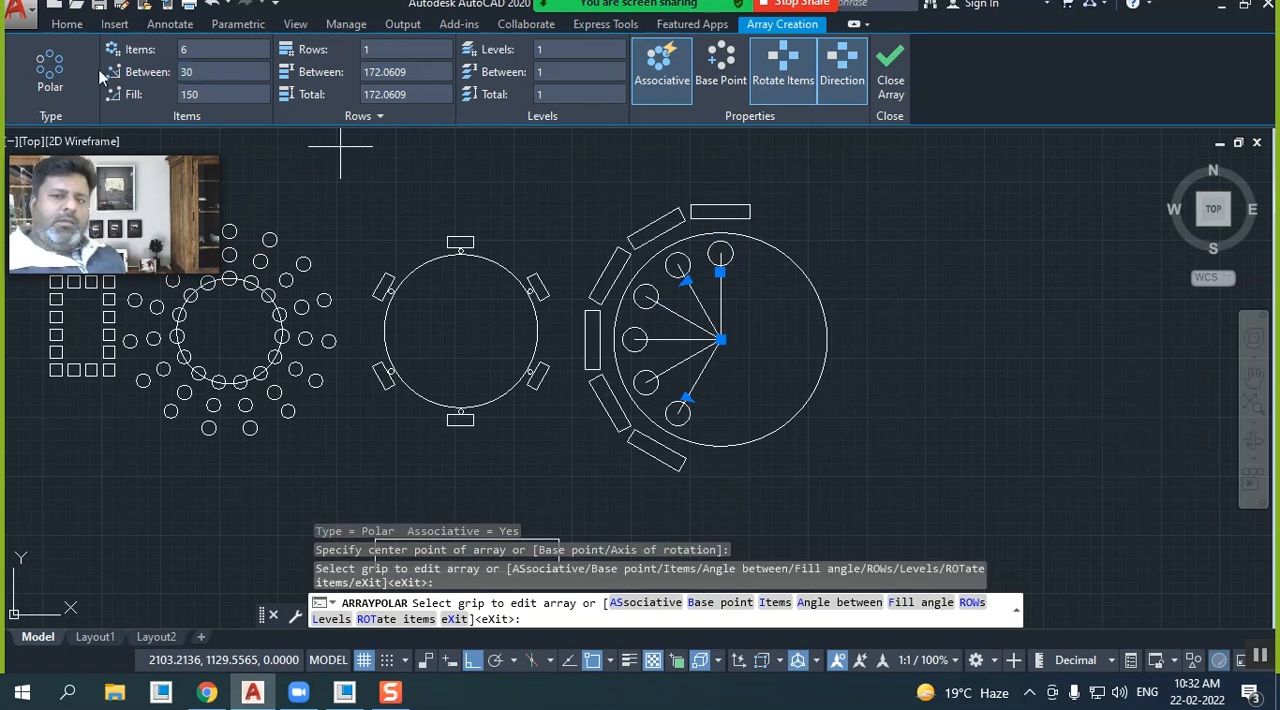
pyautogui.click(215, 94)
pyautogui.write('36')
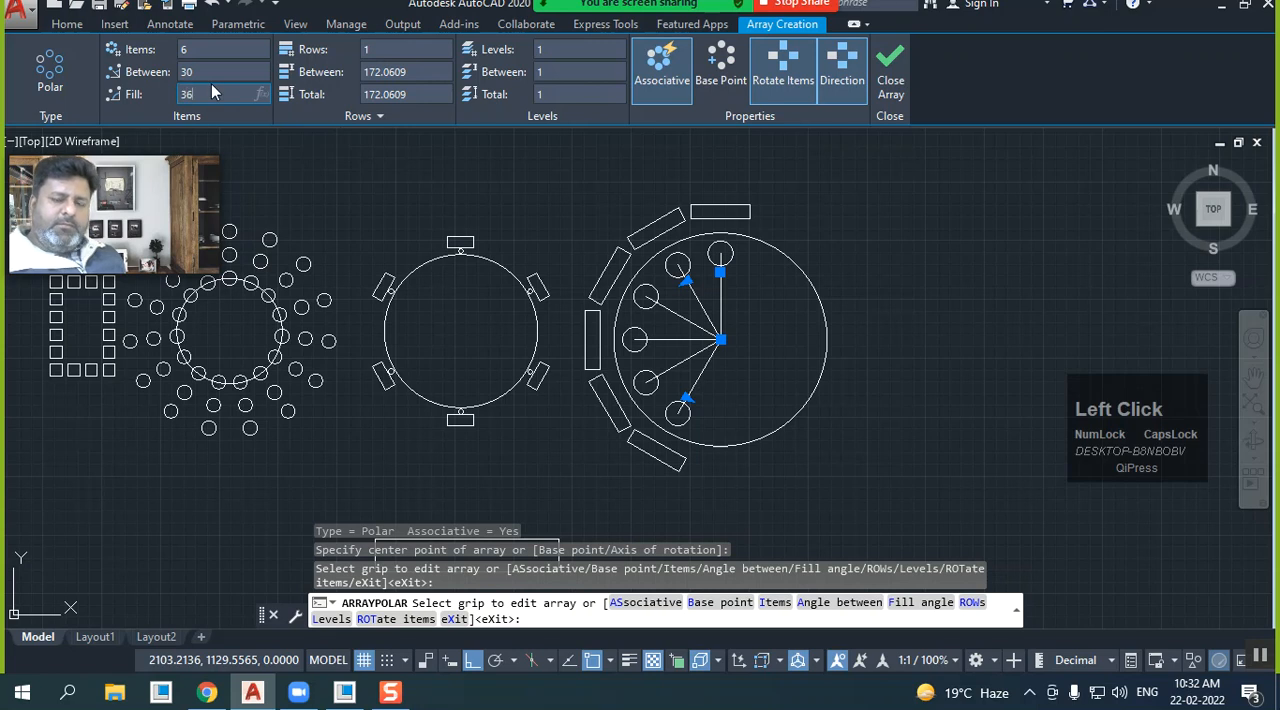
pyautogui.write('0')
pyautogui.press('Return')
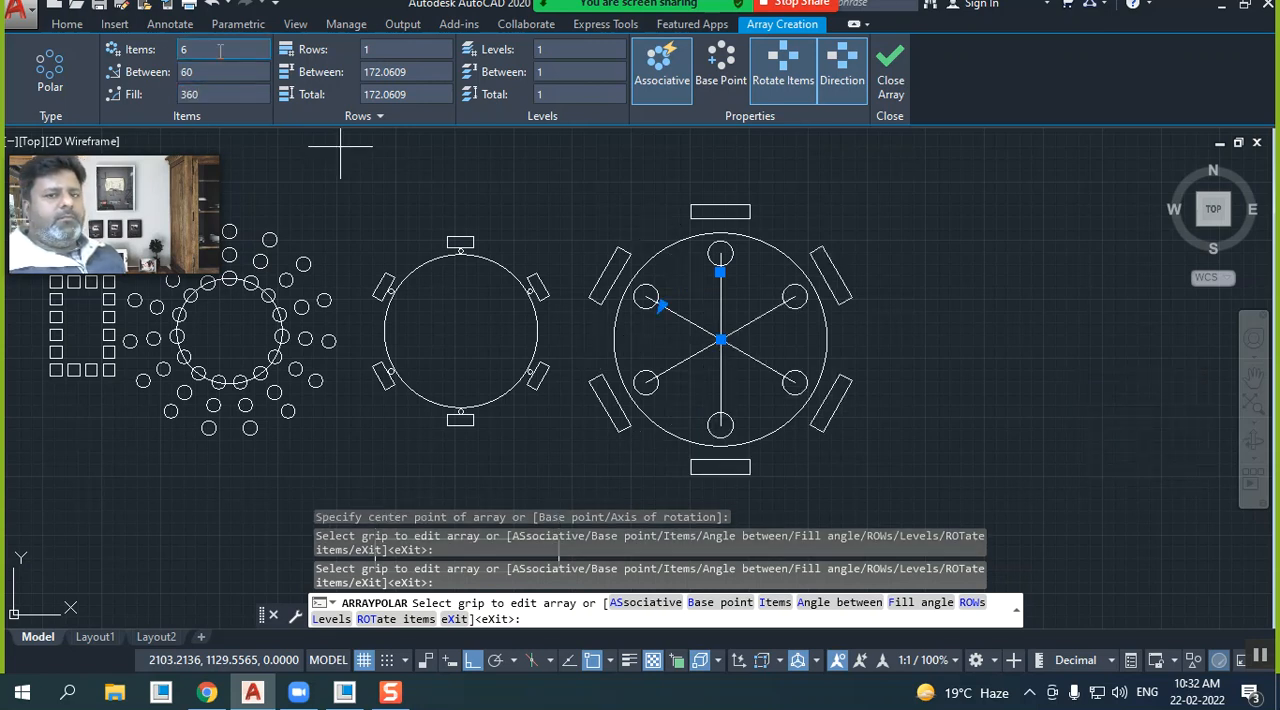
# Set the polar array to 10 items and finish the array
pyautogui.click(205, 49)
pyautogui.write('10')
pyautogui.press('Return')
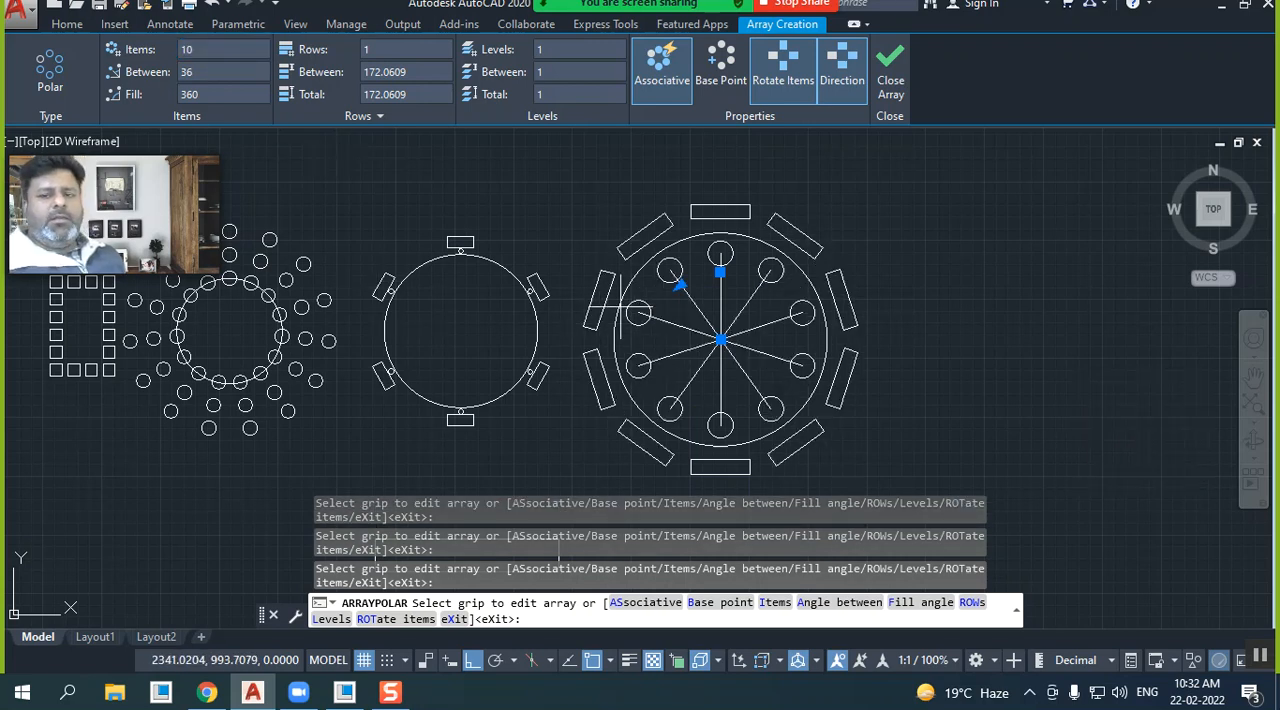
pyautogui.click(890, 72)
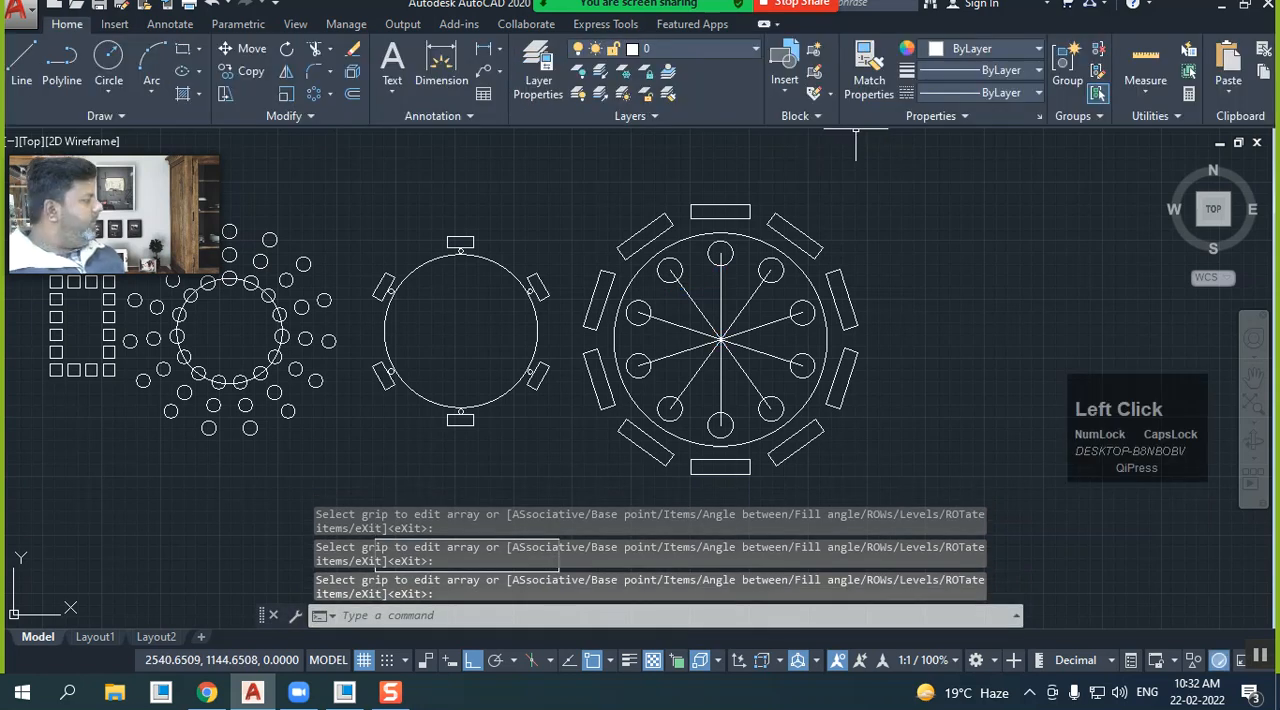
# Erase the long, narrow rectangle below the six-item polar array
pyautogui.moveTo(843, 157)
pyautogui.mouseDown(button='middle')
pyautogui.moveTo(1000, 200)
pyautogui.moveTo(852, 258)
pyautogui.moveTo(1010, 258)
pyautogui.moveTo(1021, 175)
pyautogui.mouseUp(button='middle')
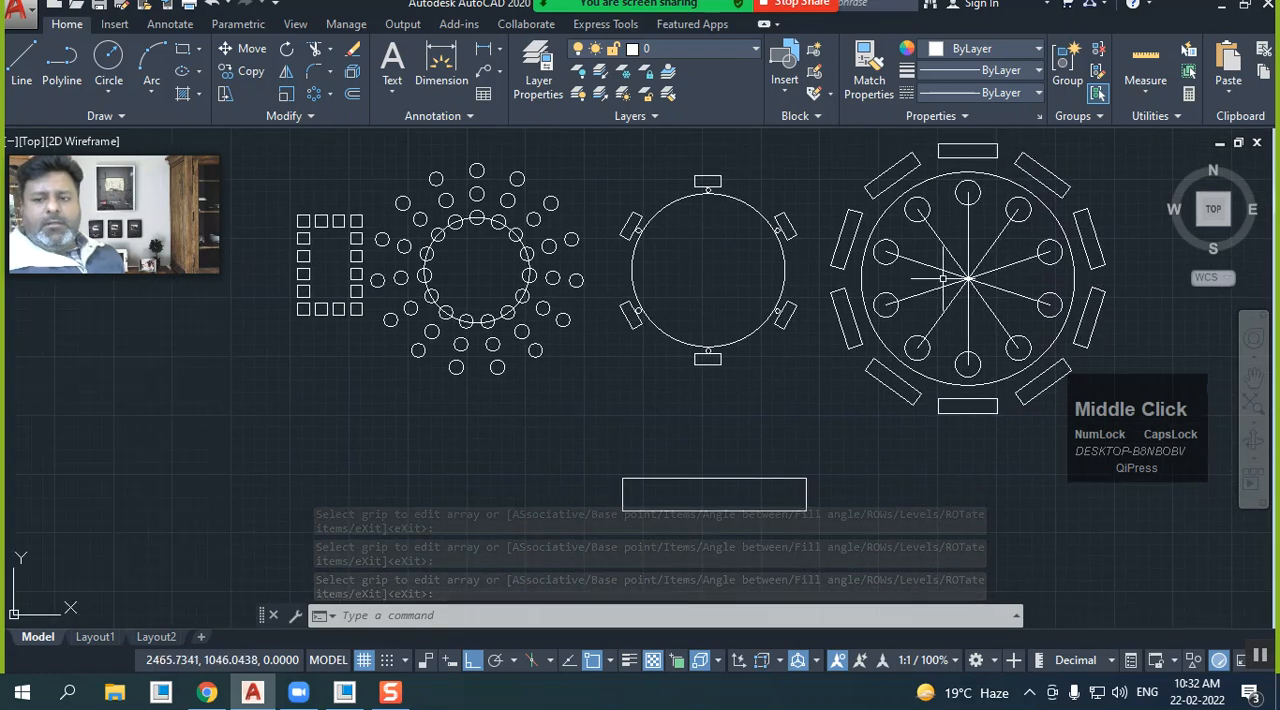
pyautogui.click(827, 506)
pyautogui.click(689, 434)
pyautogui.rightClick(617, 418)
pyautogui.click(662, 331)
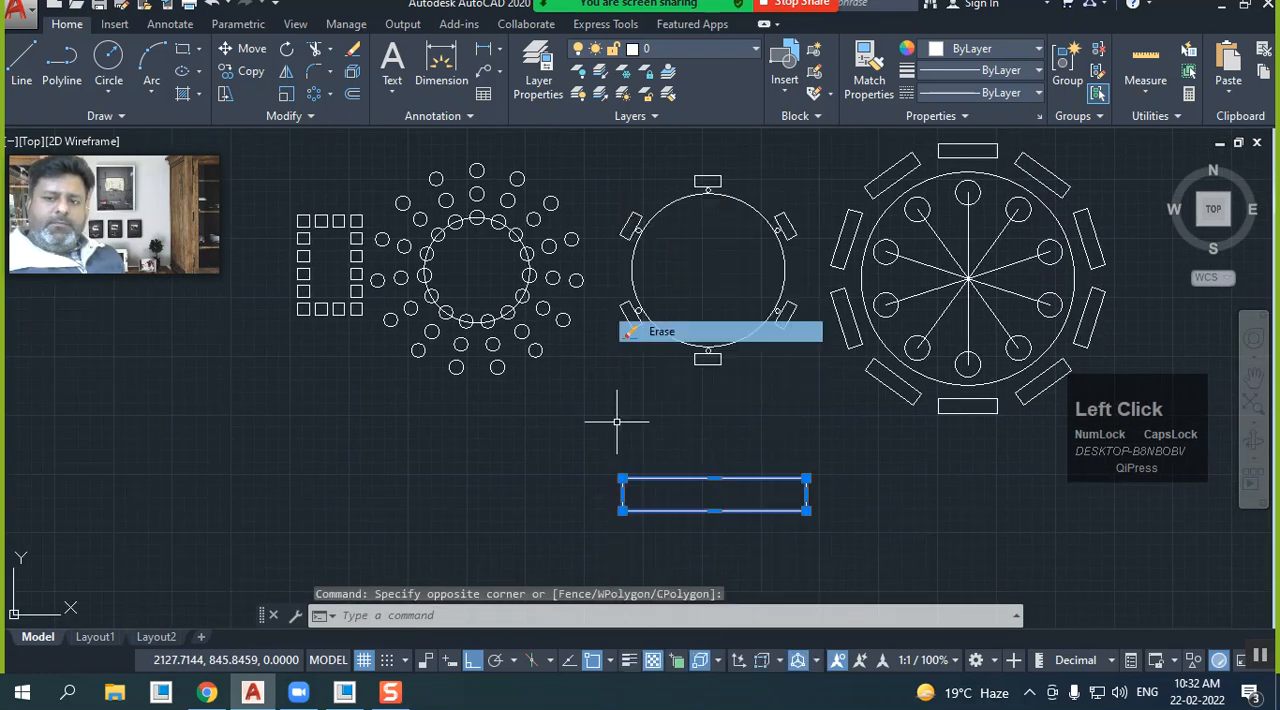
# Draw a wide, upward-bulging three-point arc in the empty area below the existing arrays
pyautogui.click(153, 62)
pyautogui.click(123, 508)
pyautogui.click(245, 436)
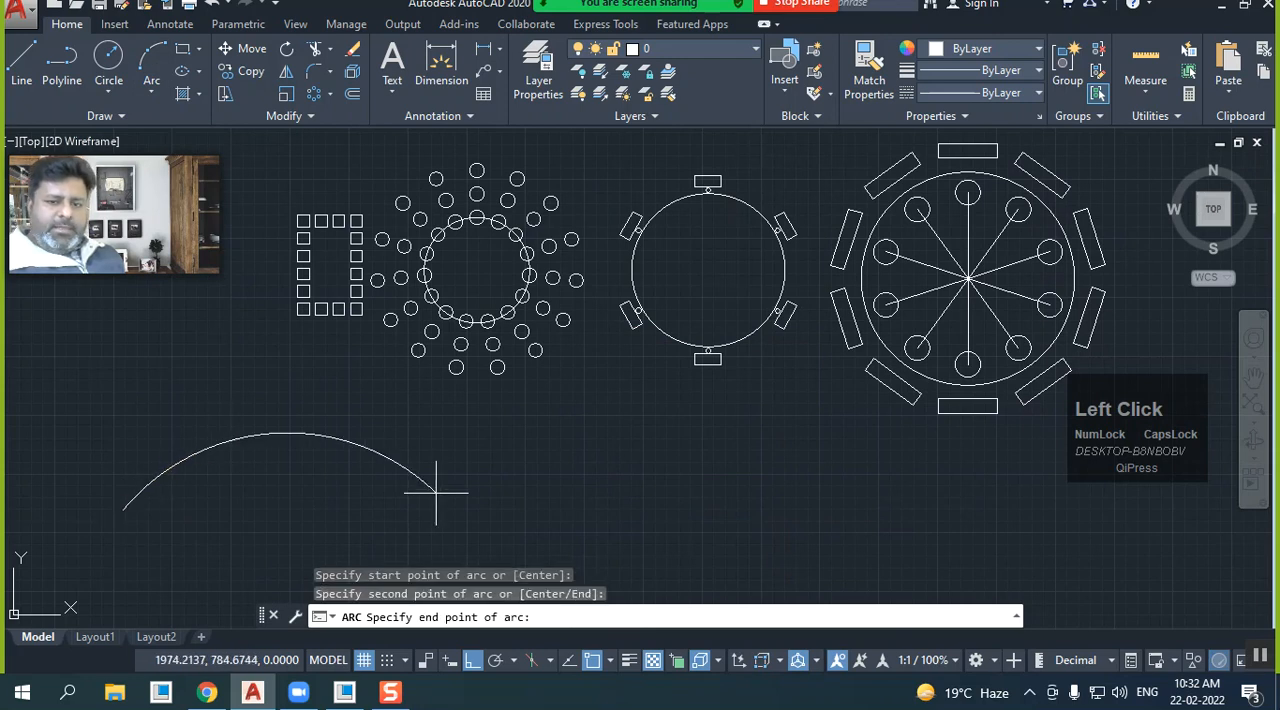
pyautogui.click(438, 494)
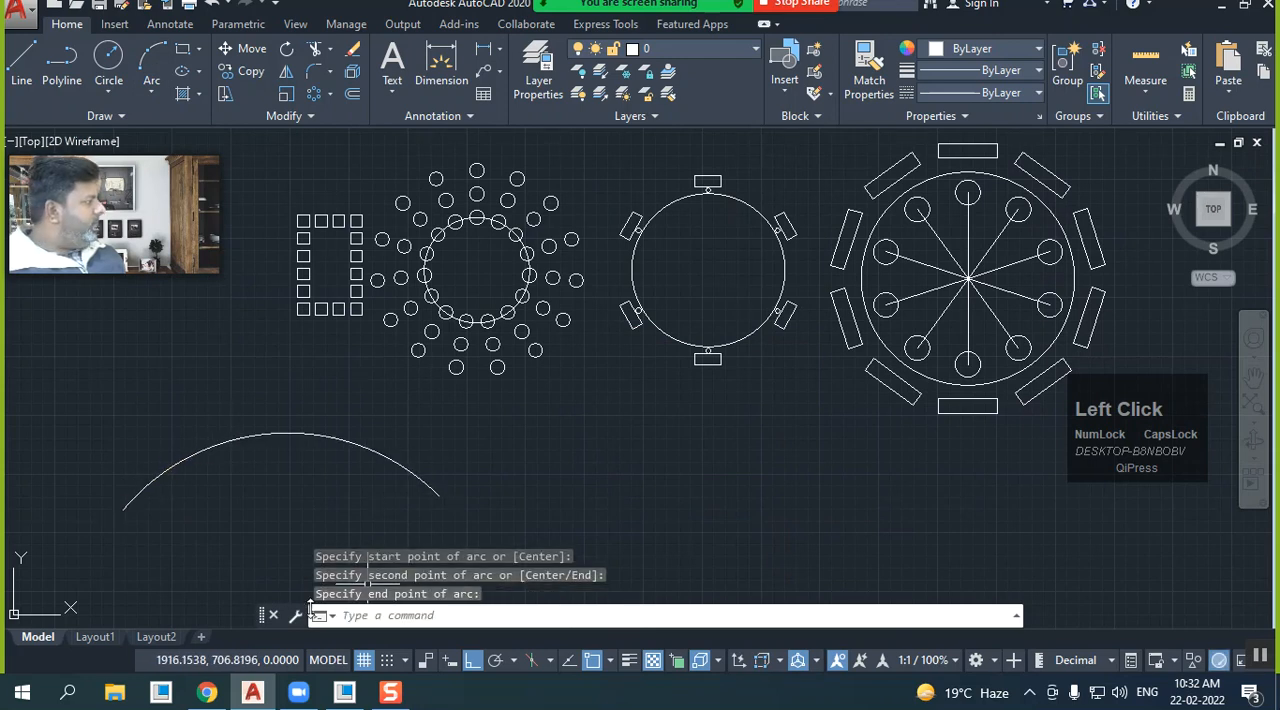
# Draw a small circle beside the arc's left end so that it reaches the arc
pyautogui.click(108, 60)
pyautogui.click(102, 489)
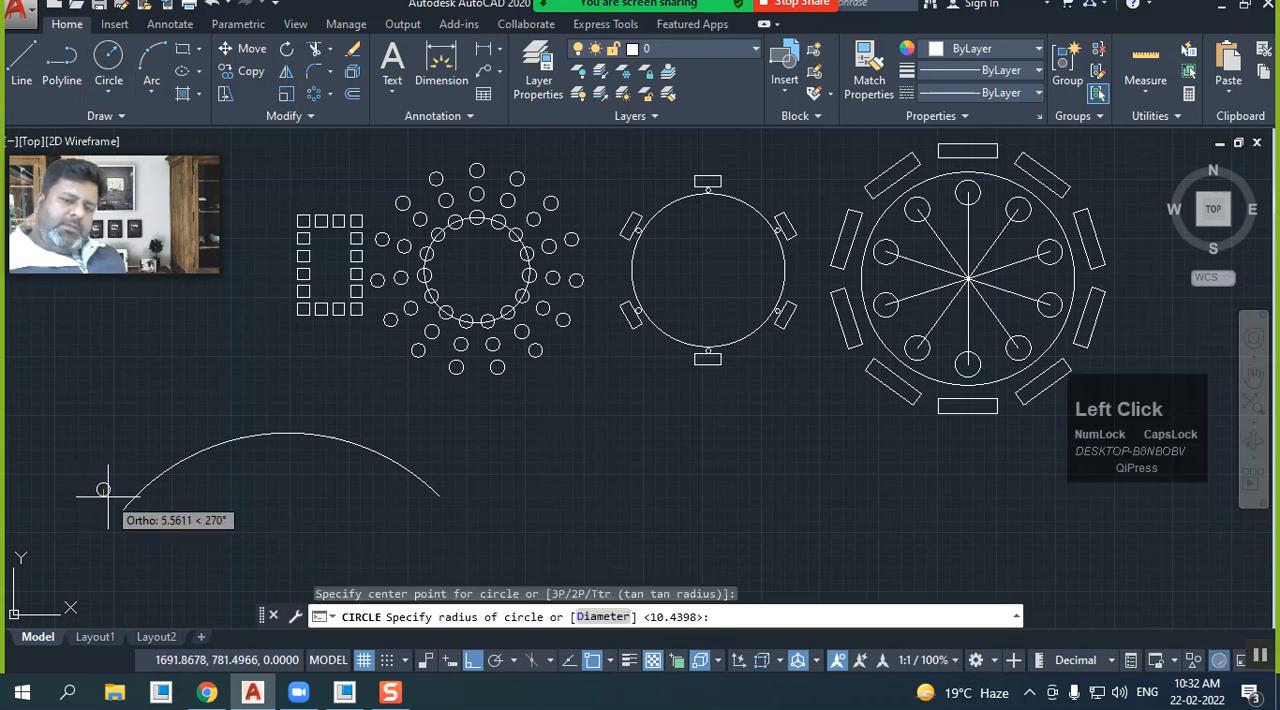
pyautogui.click(131, 497)
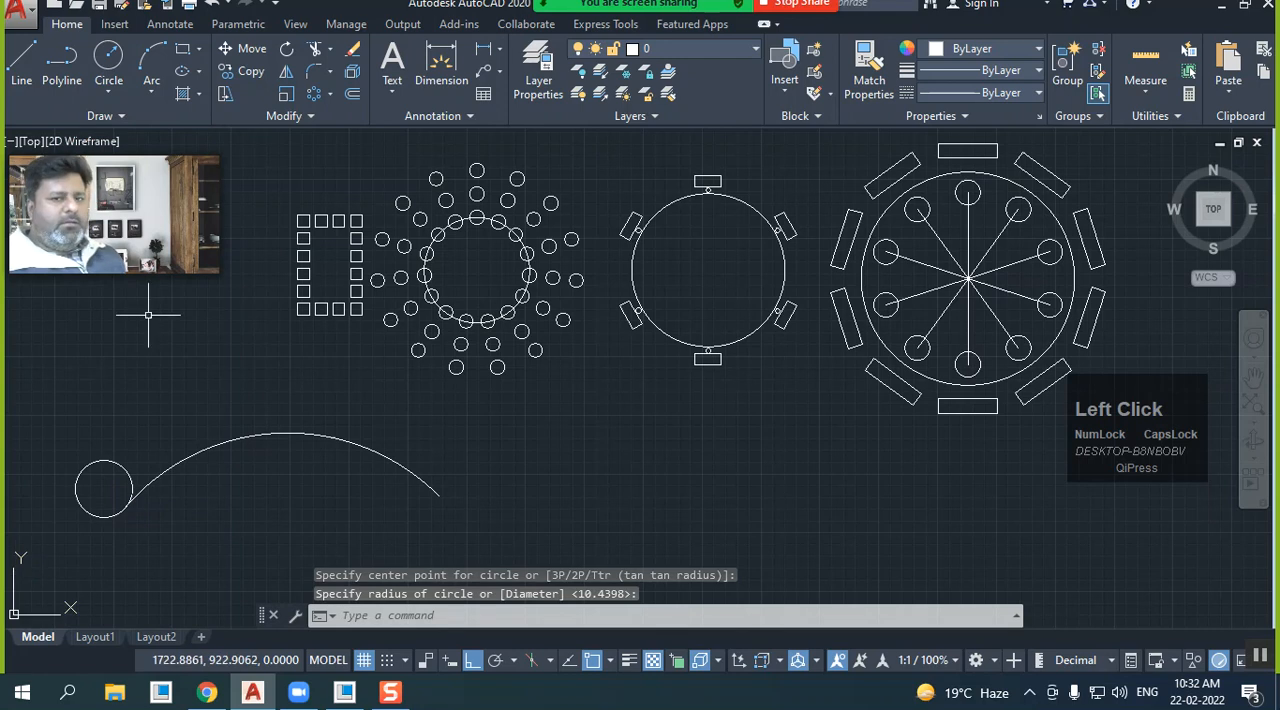
pyautogui.click(314, 93)
pyautogui.click(116, 462)
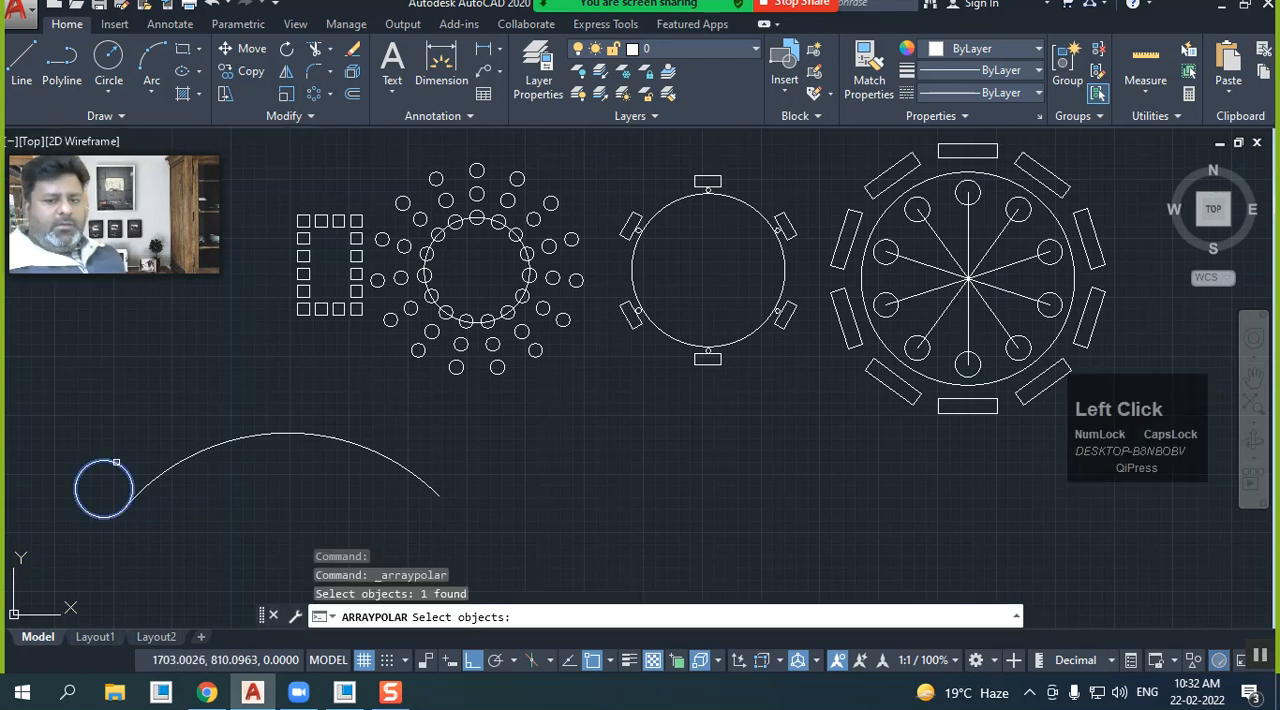
pyautogui.rightClick(110, 420)
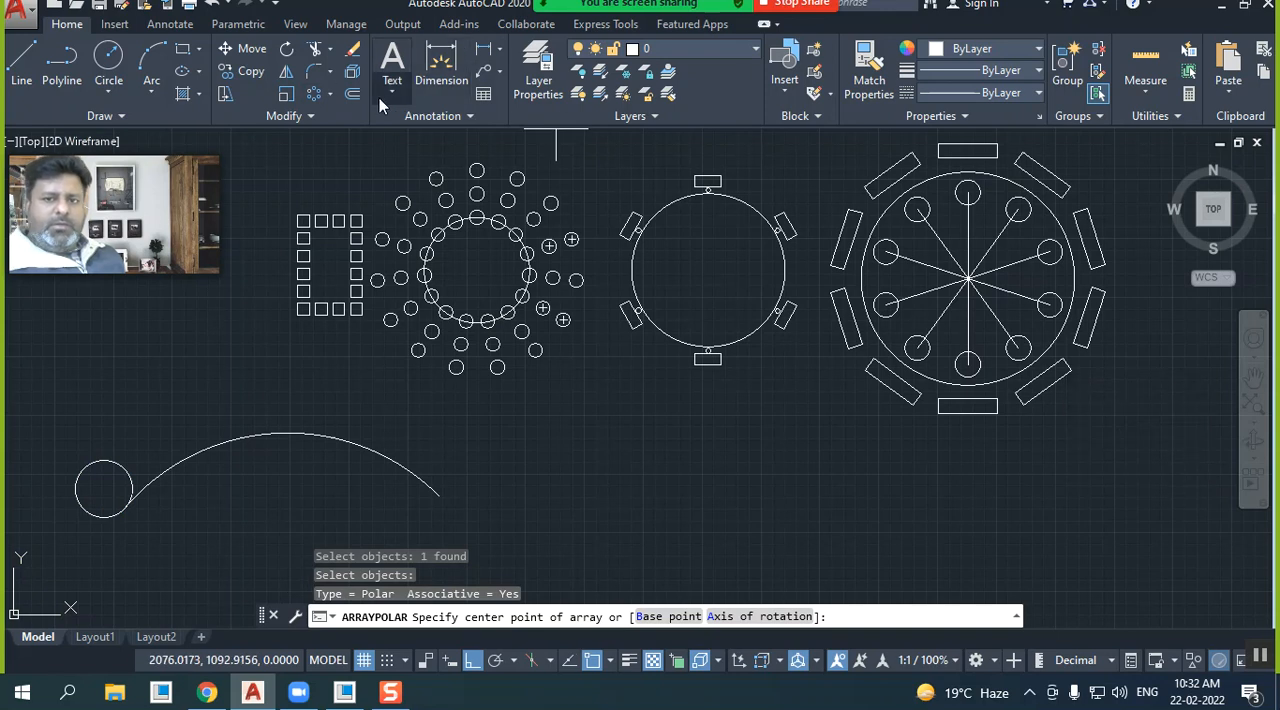
# Create a path array of the circle at the arc's left end along the wide arc
pyautogui.click(329, 95)
pyautogui.click(355, 163)
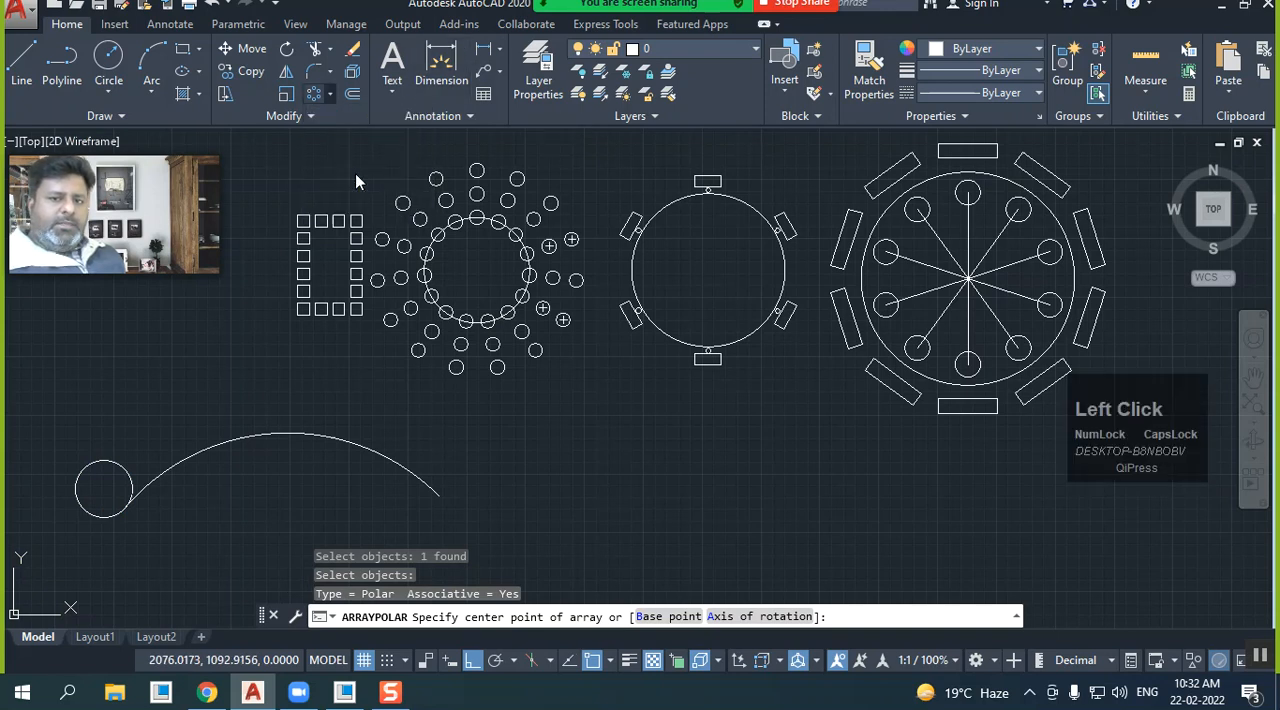
pyautogui.moveTo(119, 461); pyautogui.dragTo(112, 472)
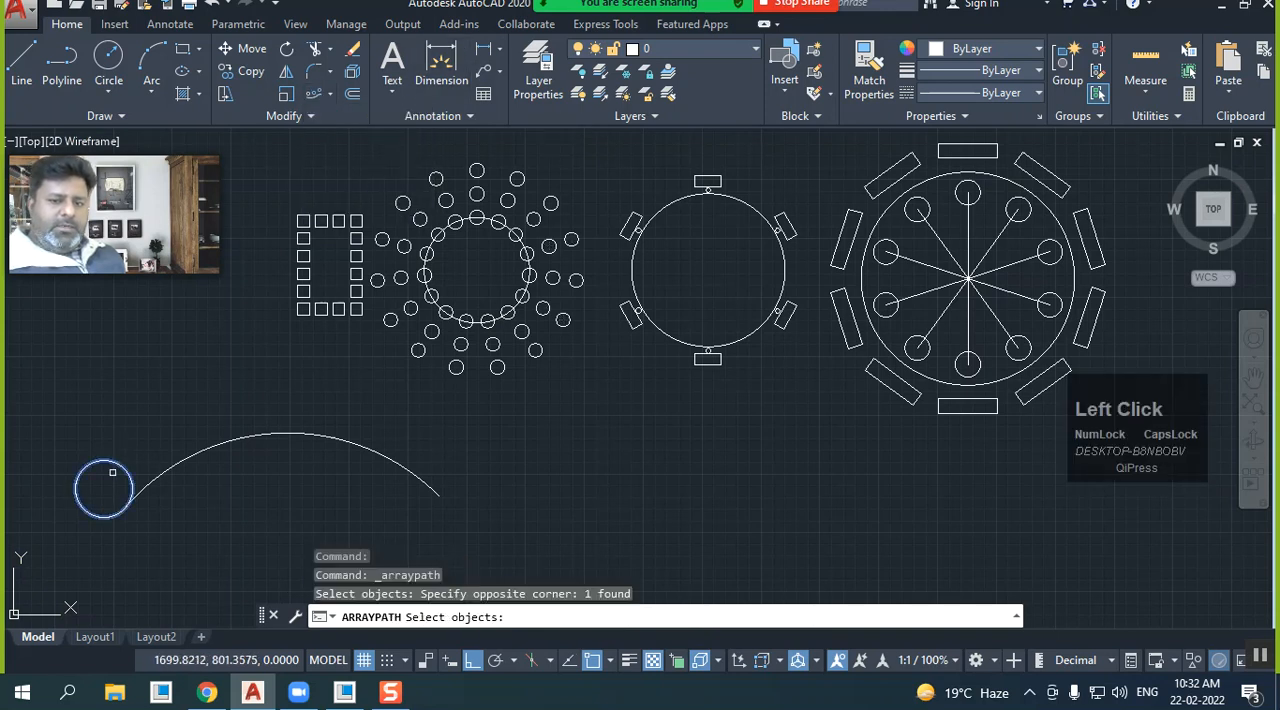
pyautogui.rightClick(139, 424)
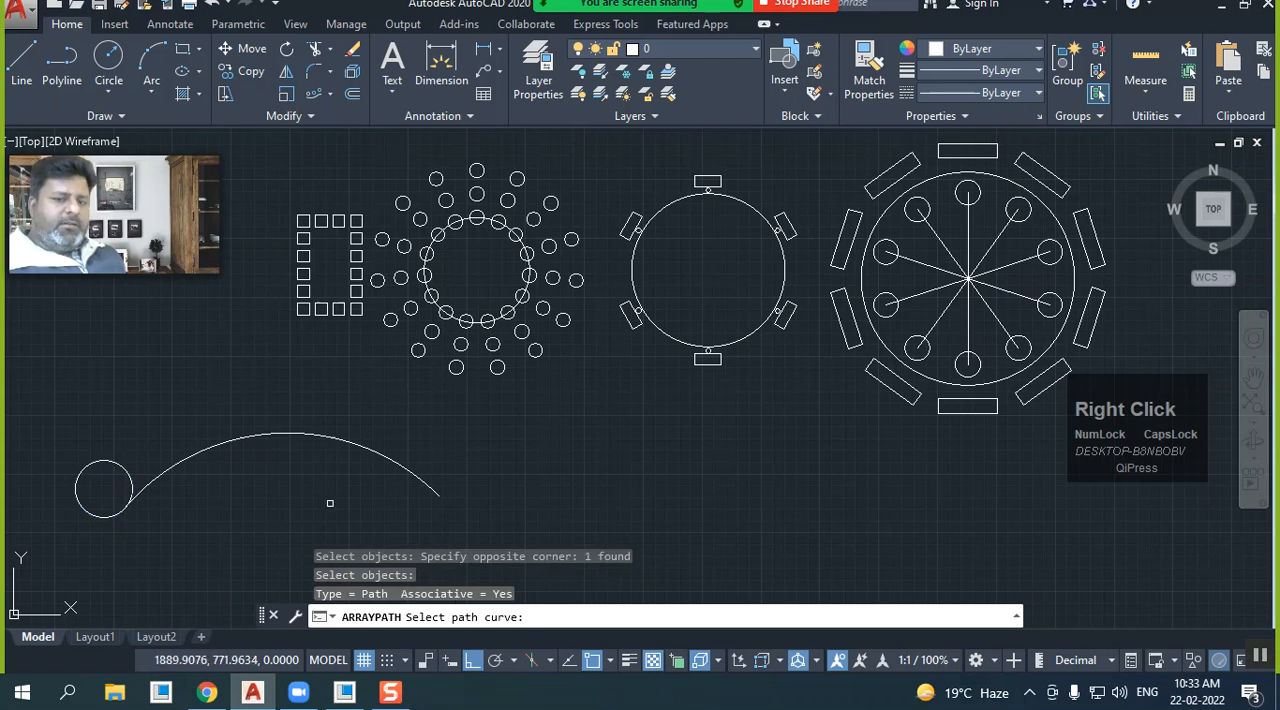
pyautogui.click(250, 435)
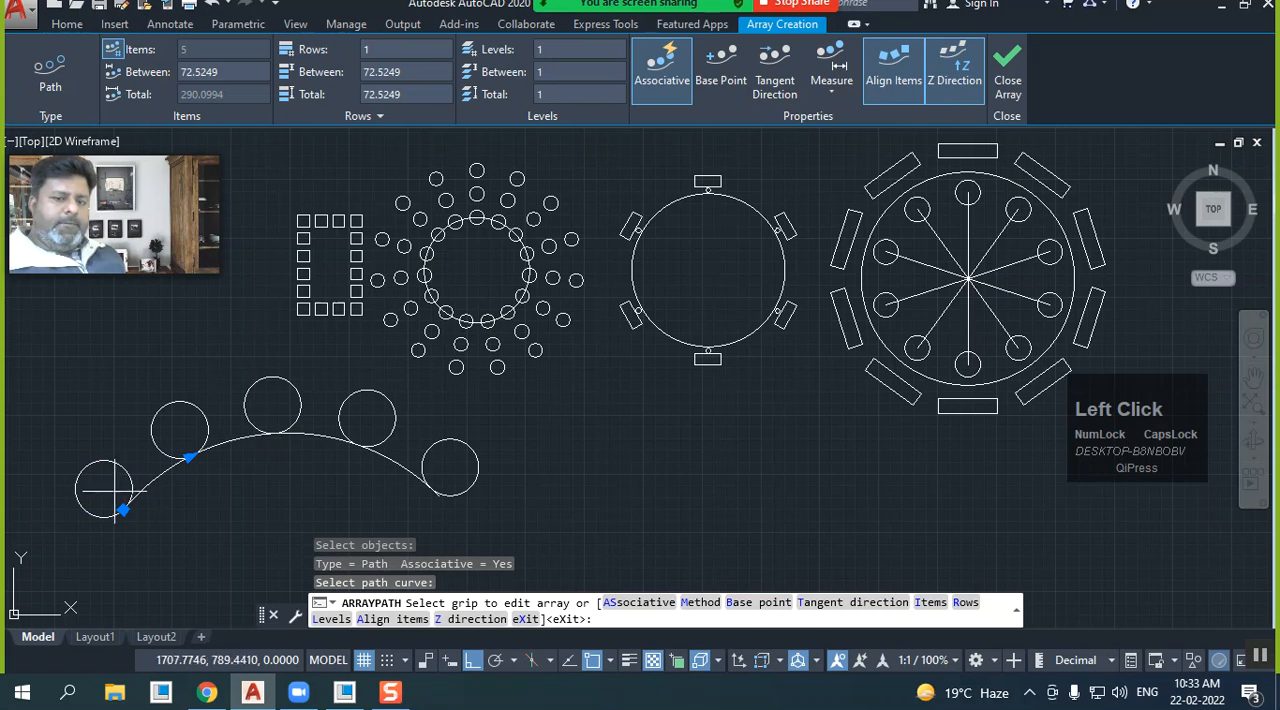
# Try item spacings of 30 and 40 for the circles arrayed along the arc
pyautogui.click(247, 76)
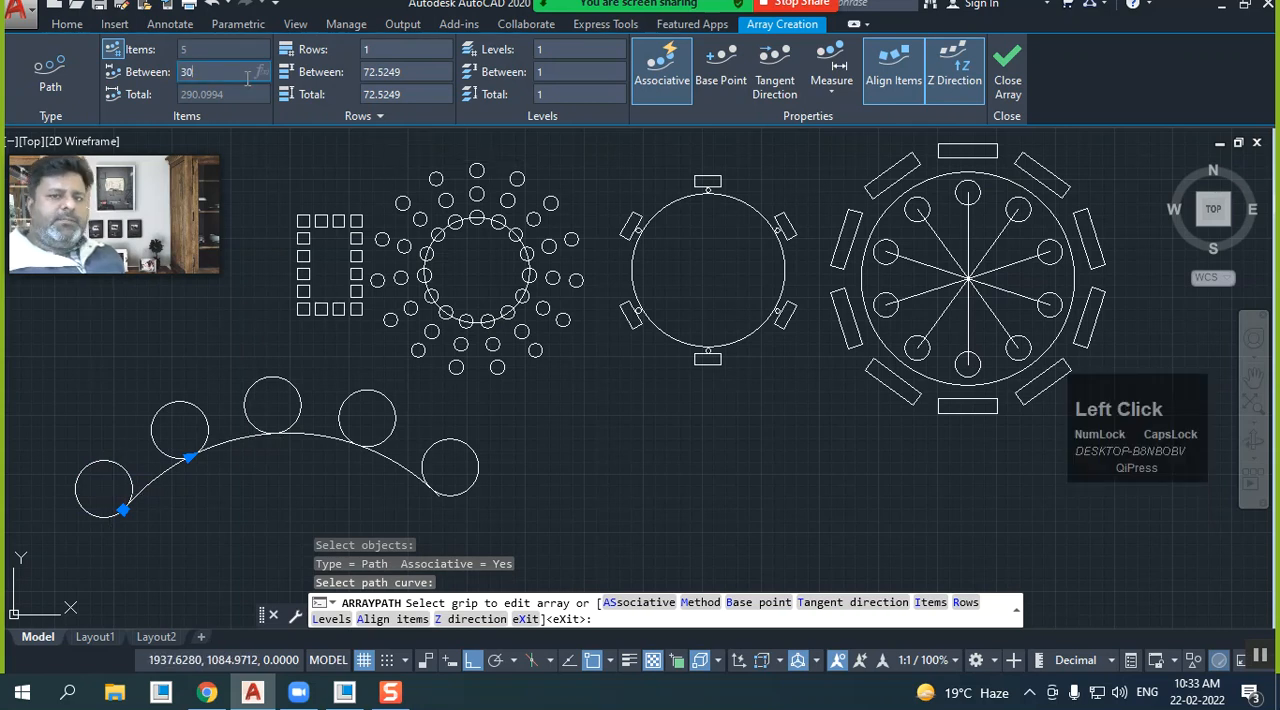
pyautogui.press('Return')
pyautogui.click(247, 76)
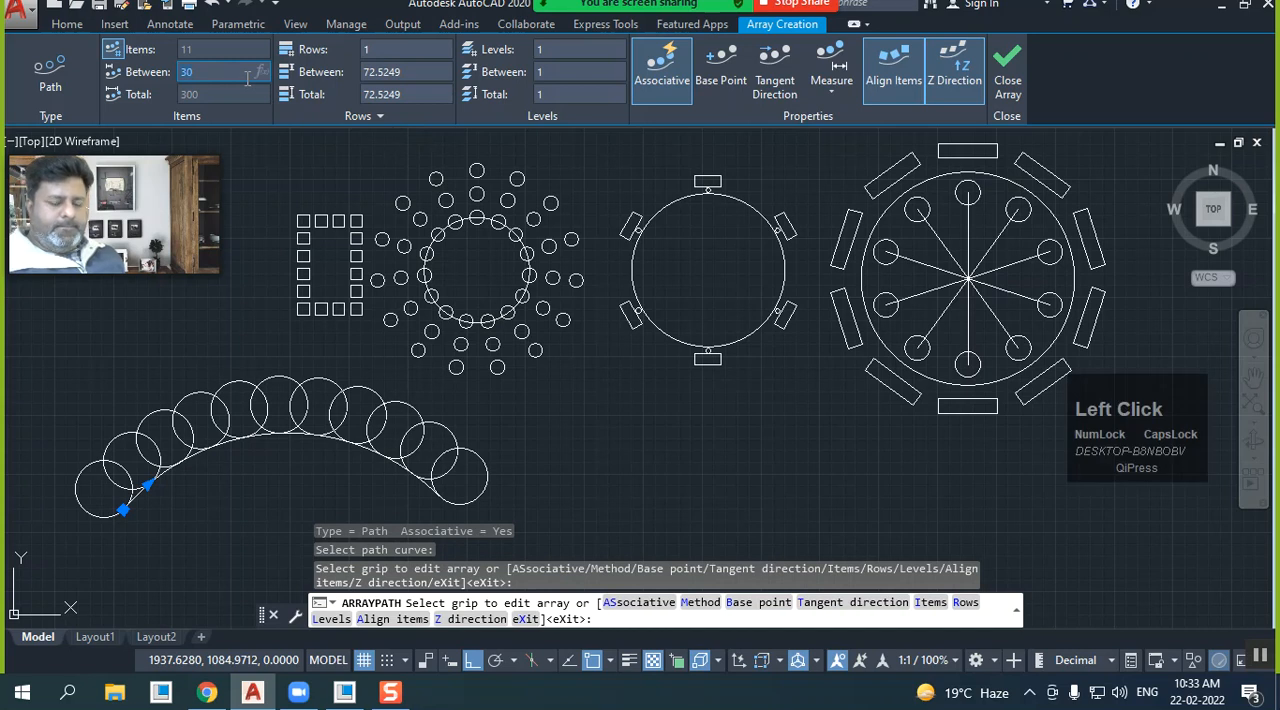
pyautogui.write('40')
pyautogui.press('Return')
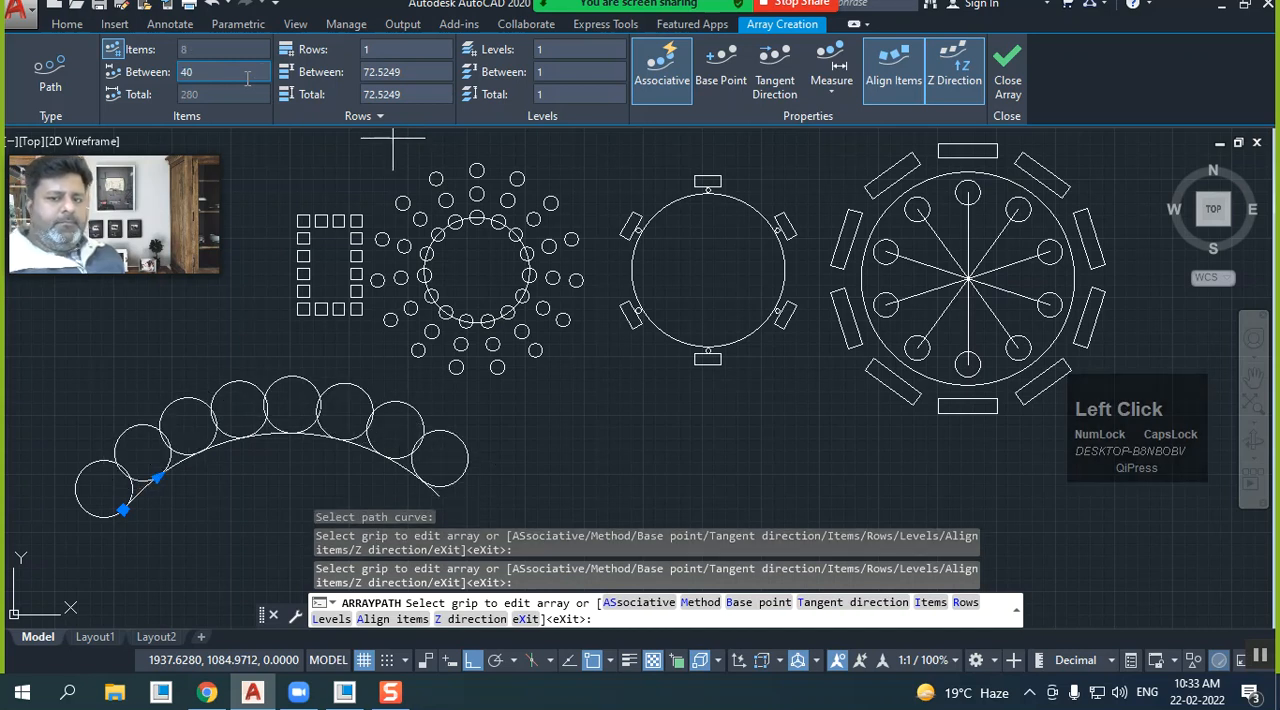
# Set the spacing between the arc array's items to 50 and finish the array
pyautogui.click(247, 76)
pyautogui.write('50')
pyautogui.press('Return')
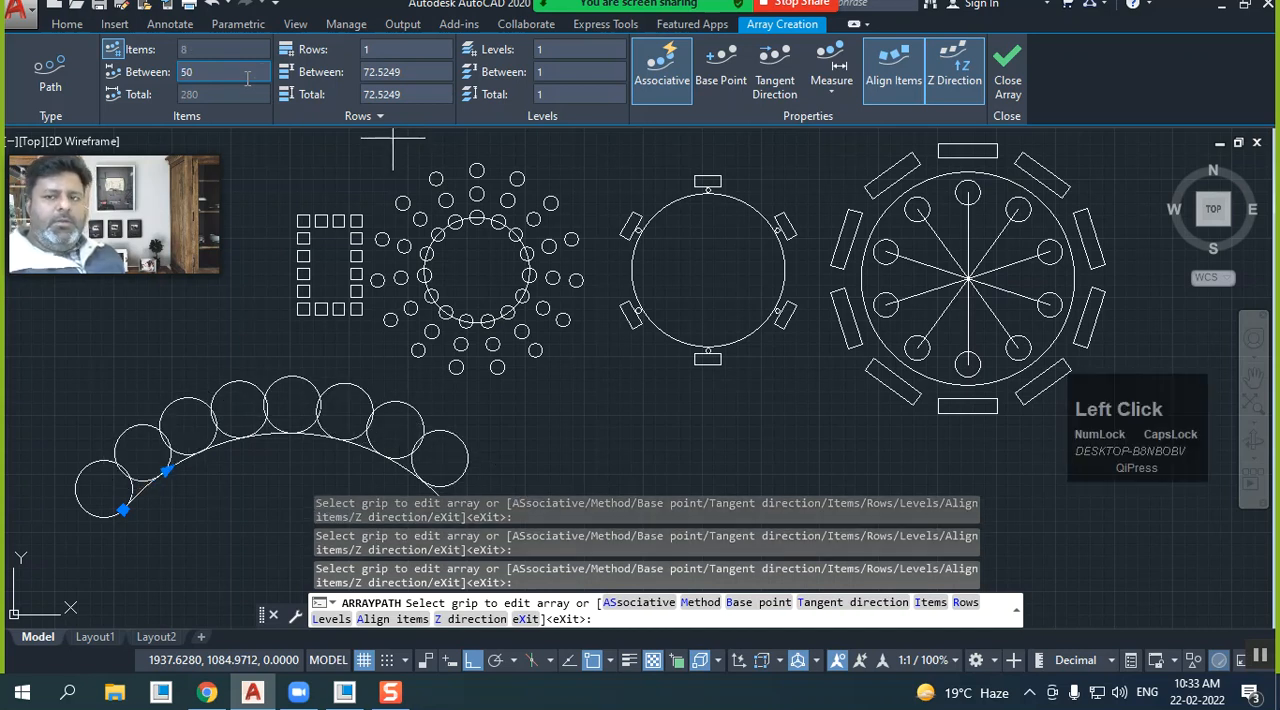
pyautogui.moveTo(300, 243)
pyautogui.mouseDown(button='middle')
pyautogui.moveTo(330, 205)
pyautogui.moveTo(417, 249)
pyautogui.mouseUp(button='middle')
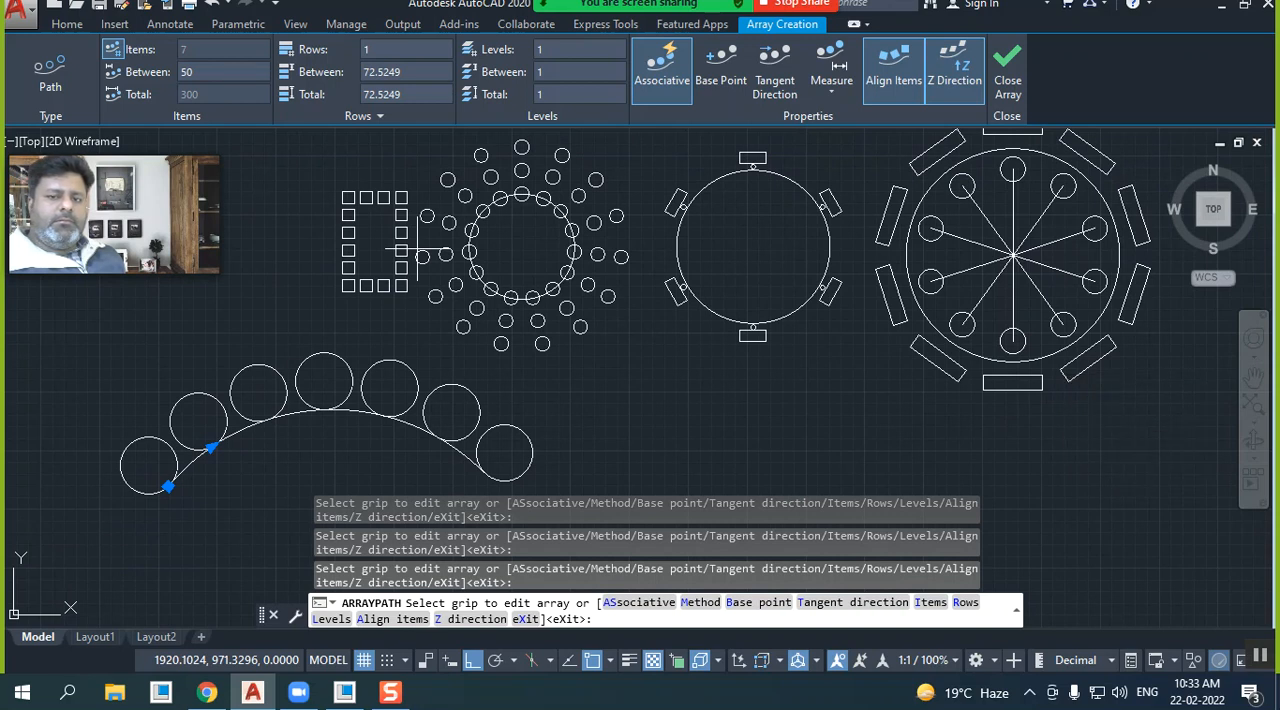
pyautogui.click(1008, 70)
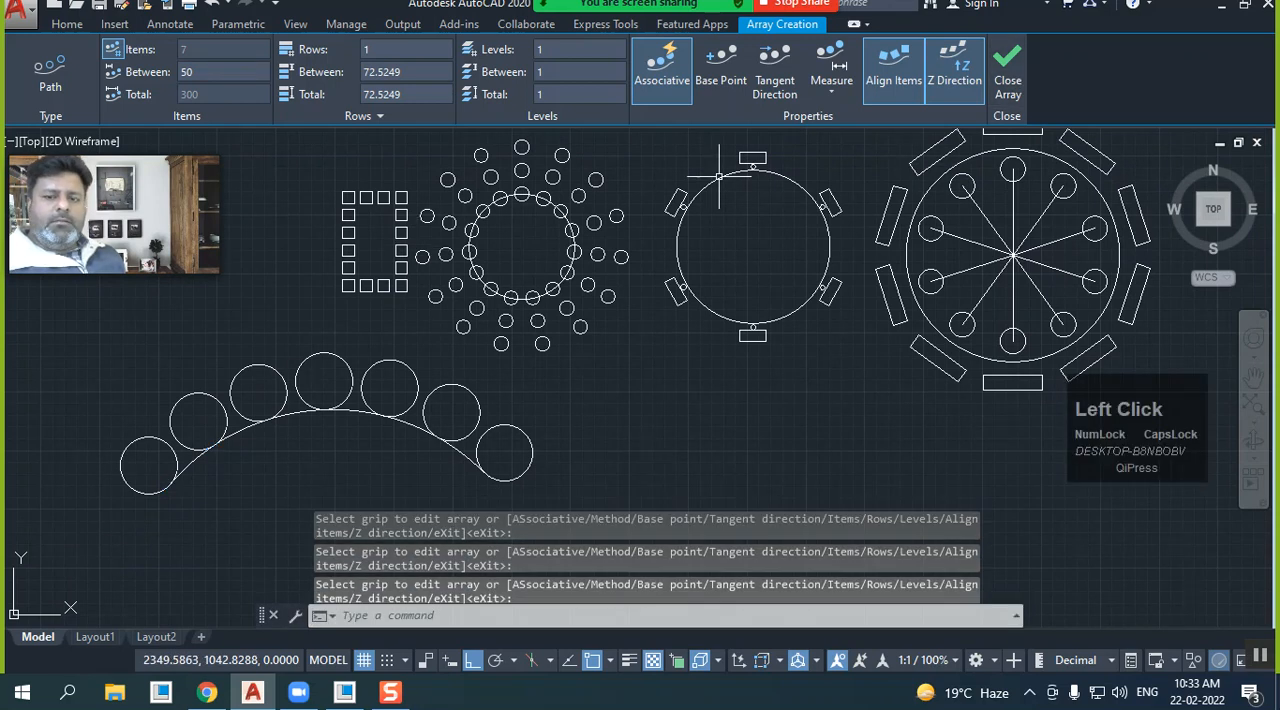
# Draw an open stepped polyline running down, right, up and right in the empty area beside the arc array, and select it
pyautogui.scroll(-2, 598, 327)
pyautogui.moveTo(598, 327); pyautogui.dragTo(436, 322, button='middle')
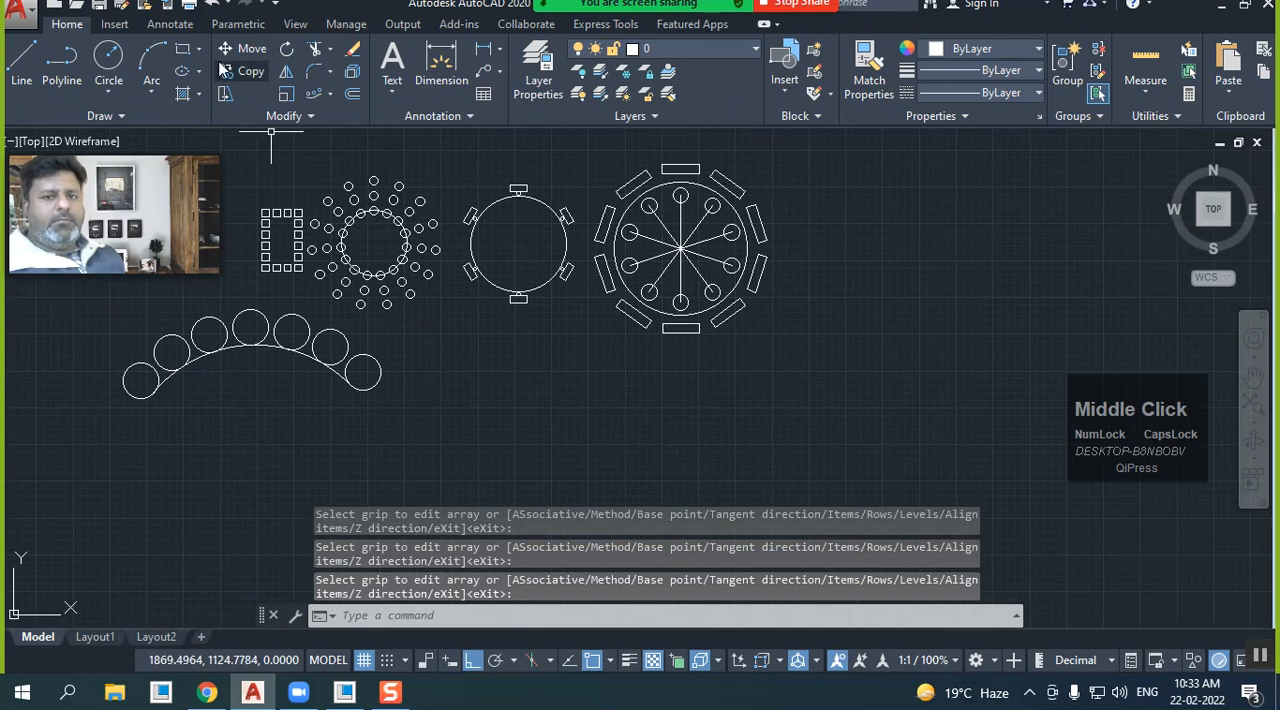
pyautogui.click(183, 49)
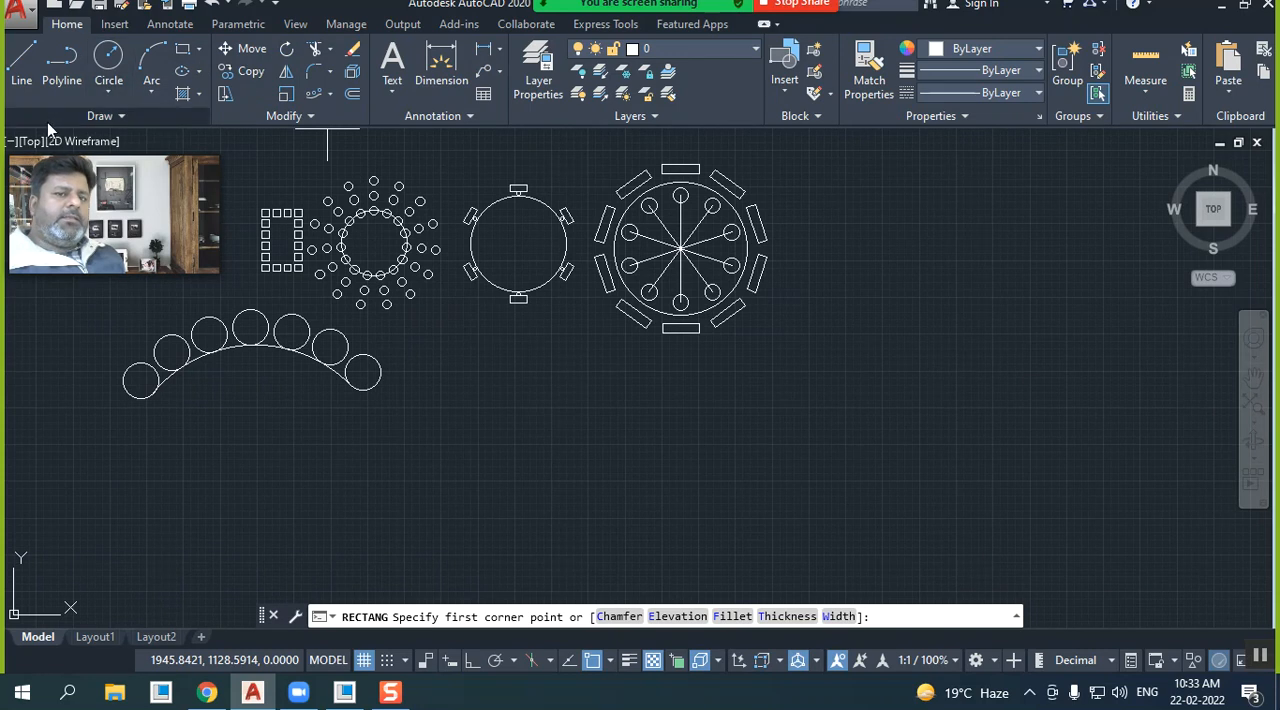
pyautogui.click(56, 74)
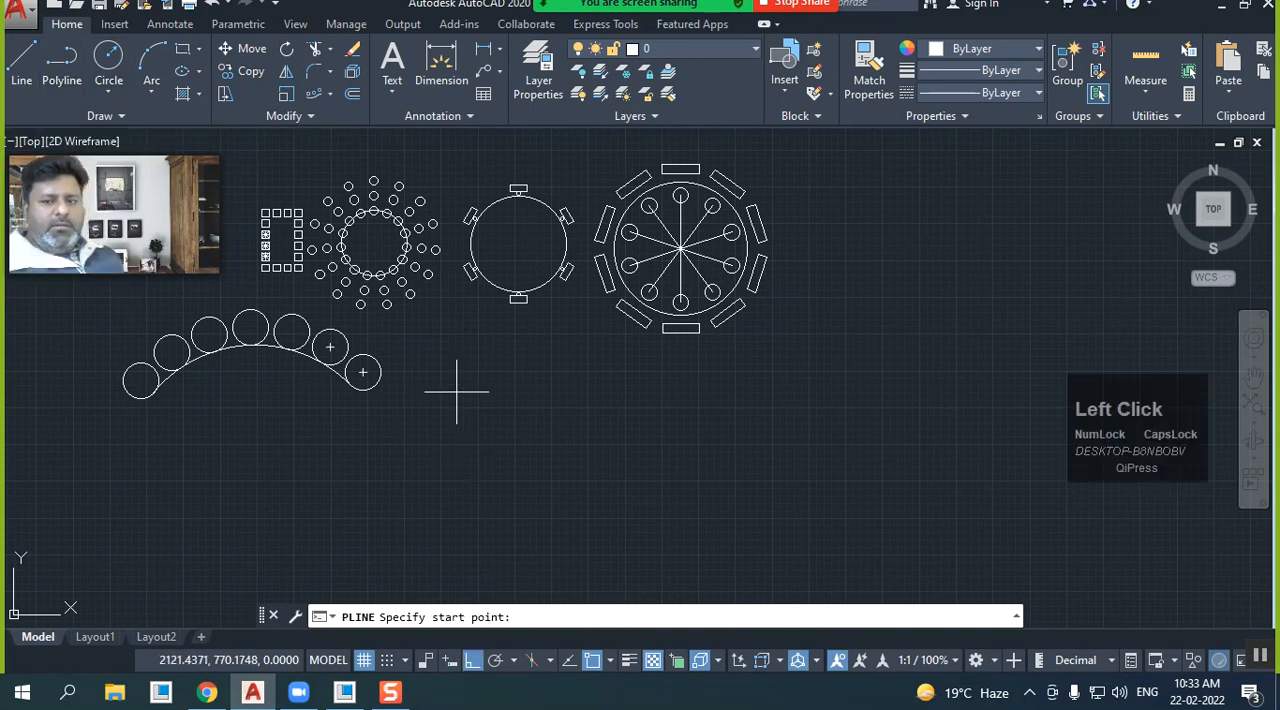
pyautogui.click(463, 452)
pyautogui.click(463, 452)
pyautogui.click(617, 452)
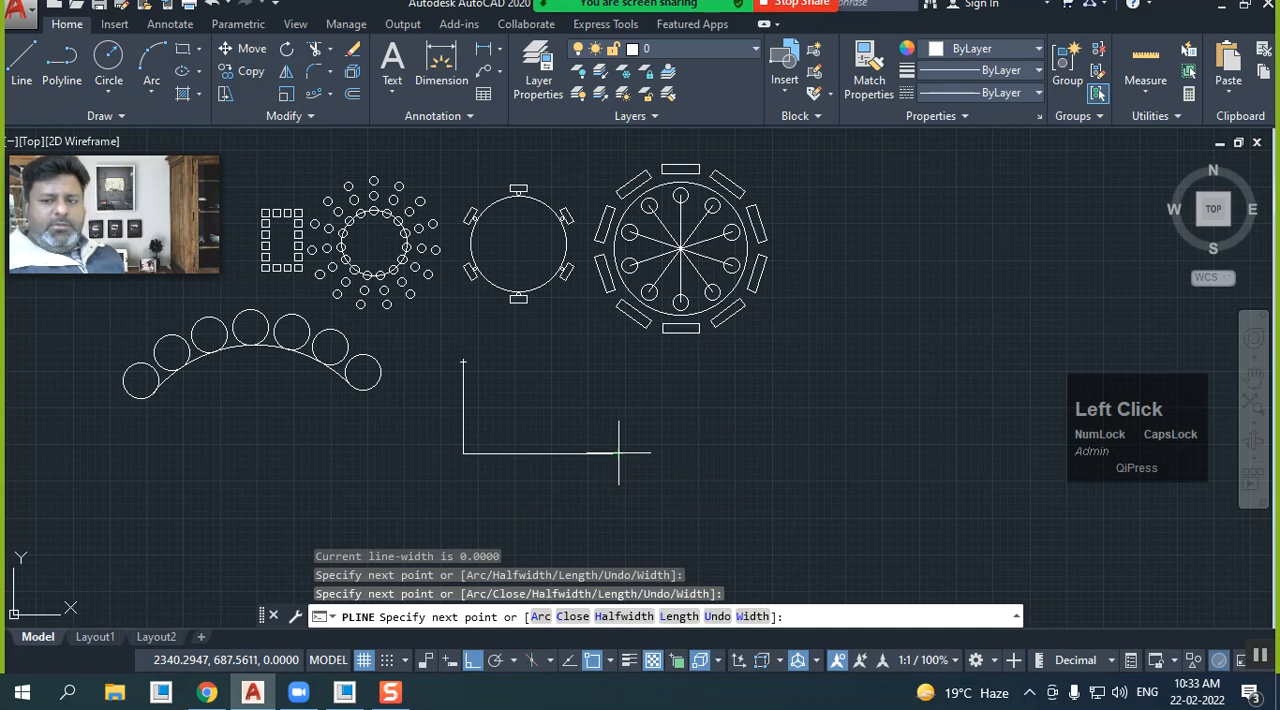
pyautogui.click(631, 400)
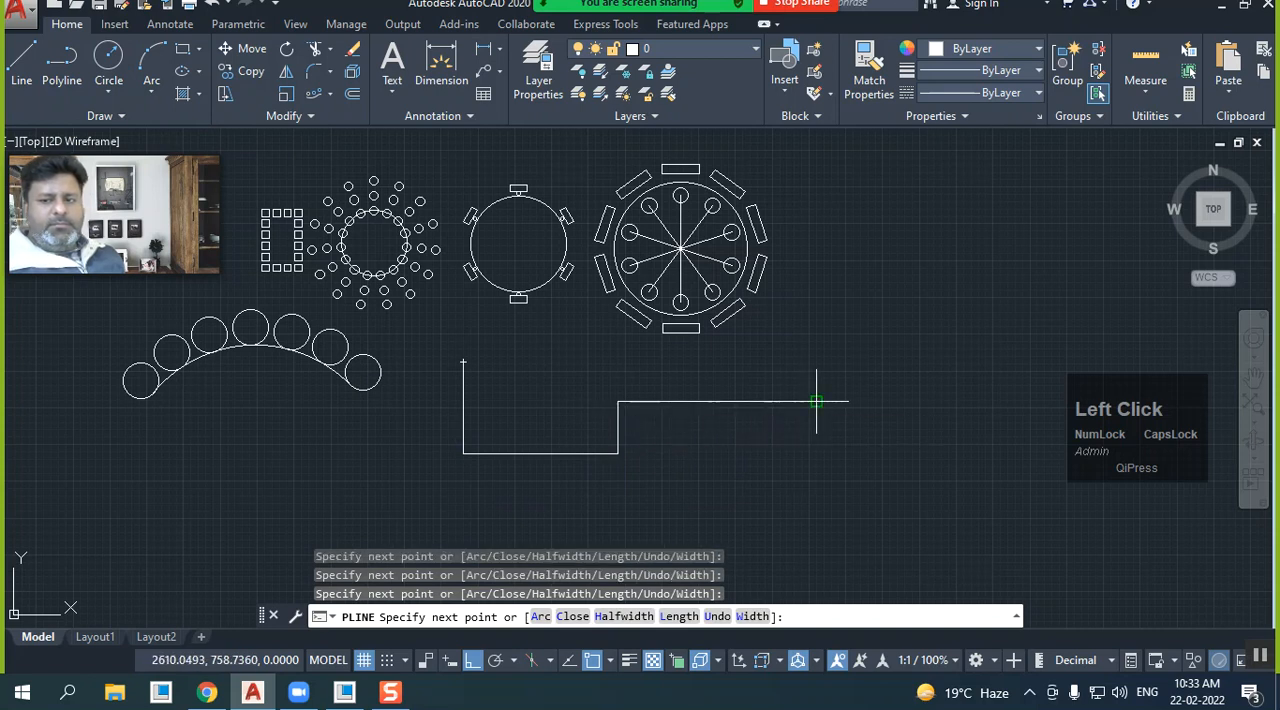
pyautogui.rightClick(816, 401)
pyautogui.click(865, 115)
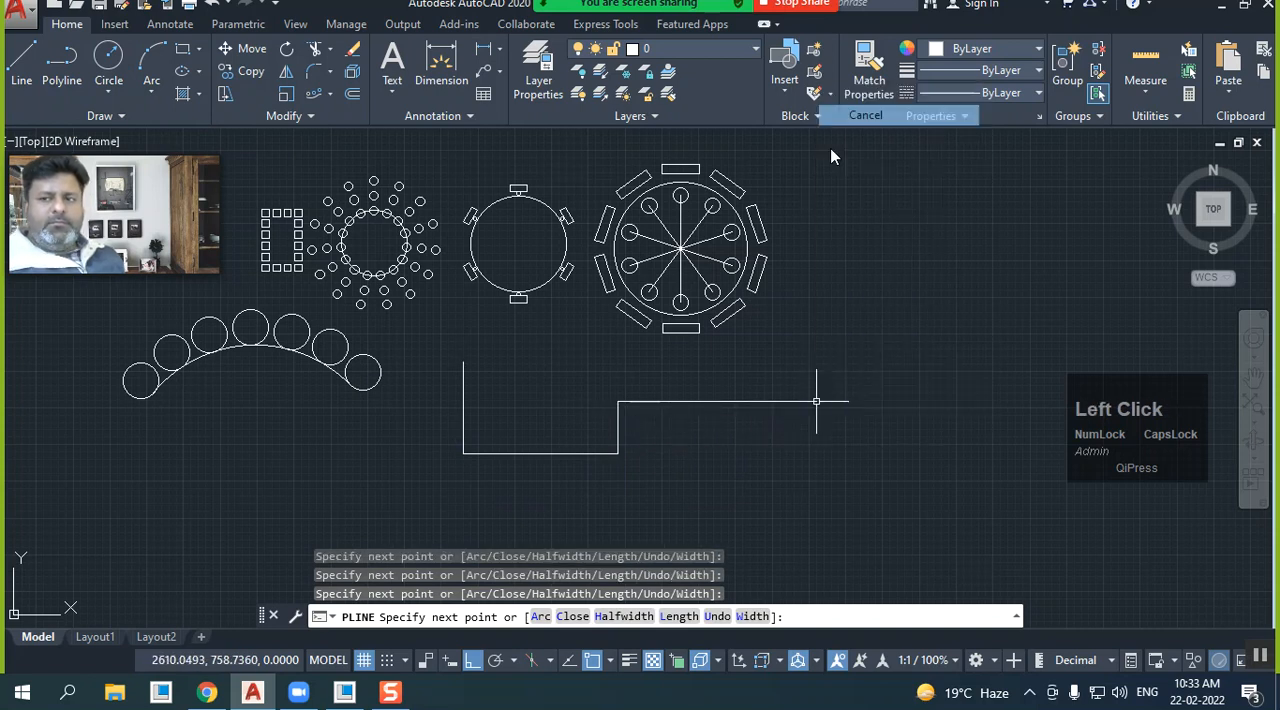
pyautogui.click(709, 401)
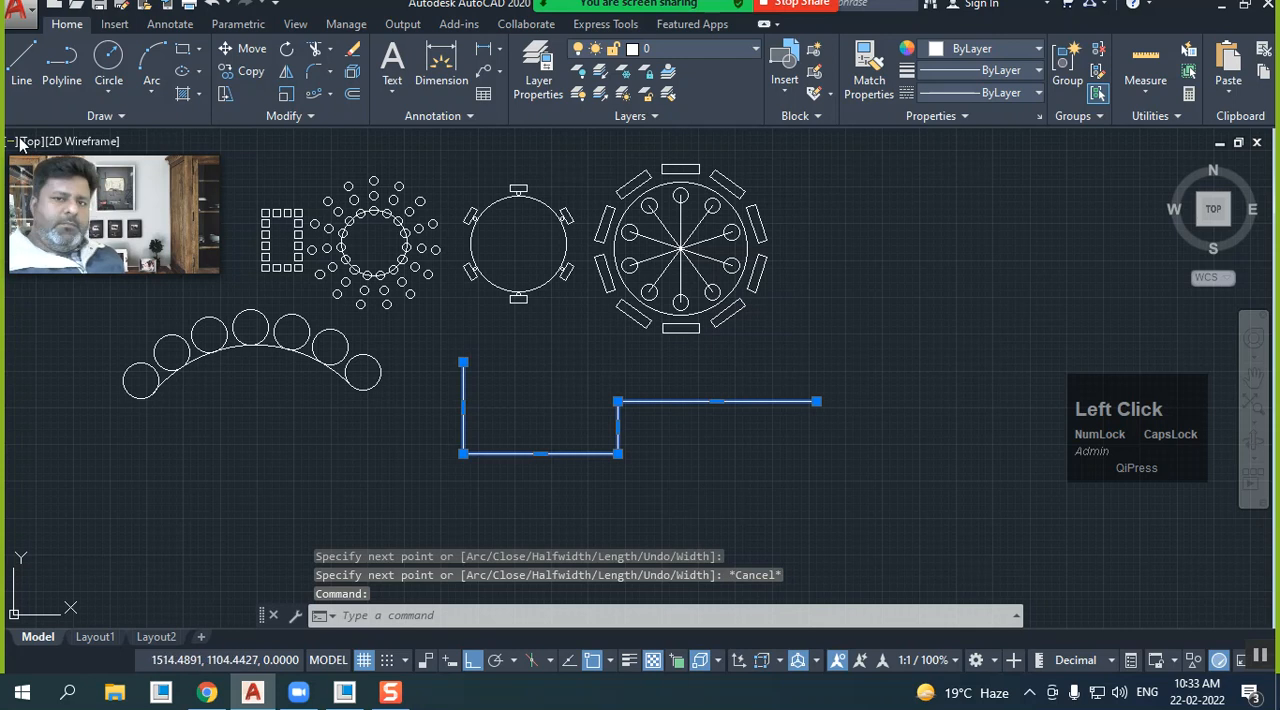
# Draw a circle with a radius of about 12 beside the polyline's upper-left end, touching its vertical segment
pyautogui.click(108, 62)
pyautogui.scroll(2, 439, 388)
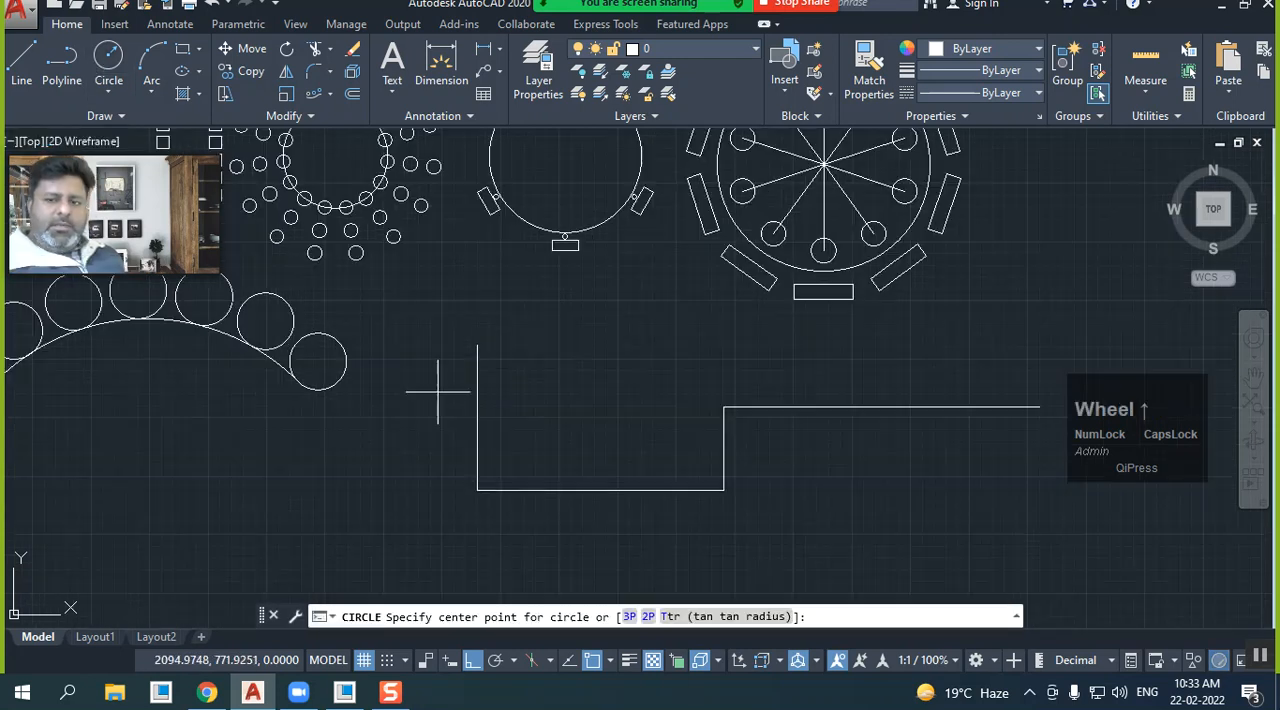
pyautogui.click(491, 346)
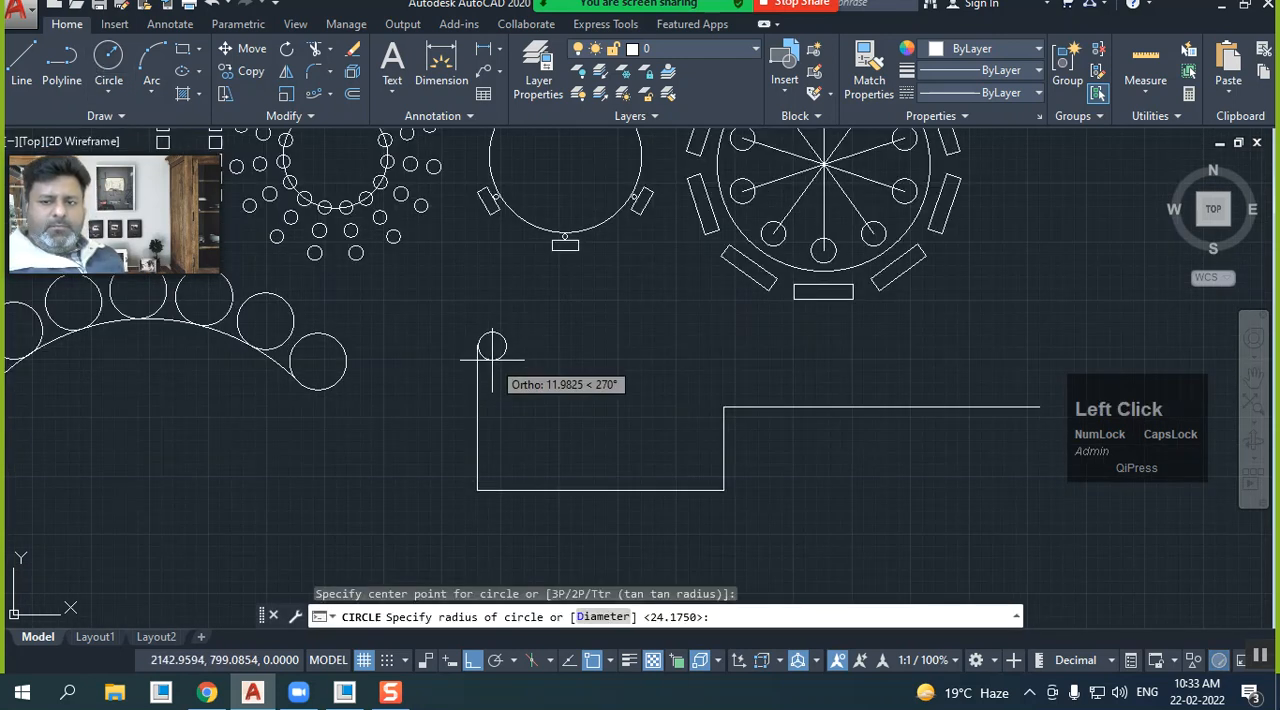
pyautogui.click(491, 359)
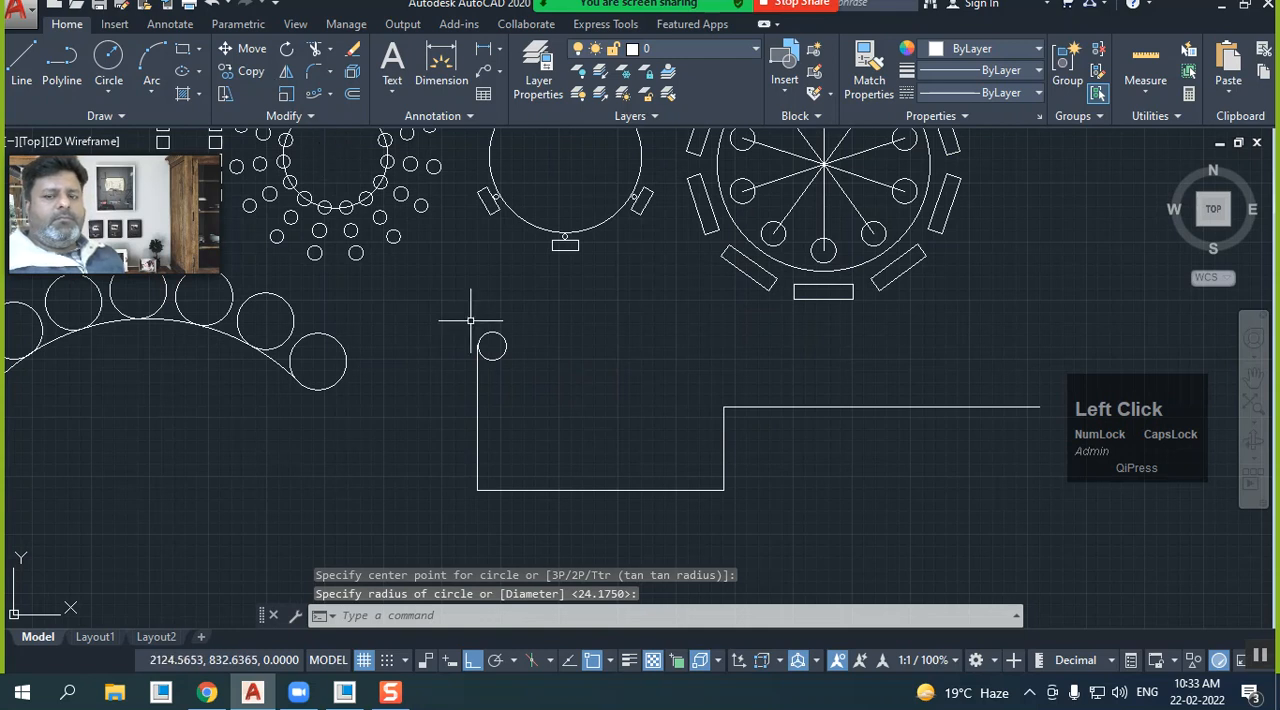
# Try a path array of the small circle along the stepped polyline, and undo it
pyautogui.click(310, 98)
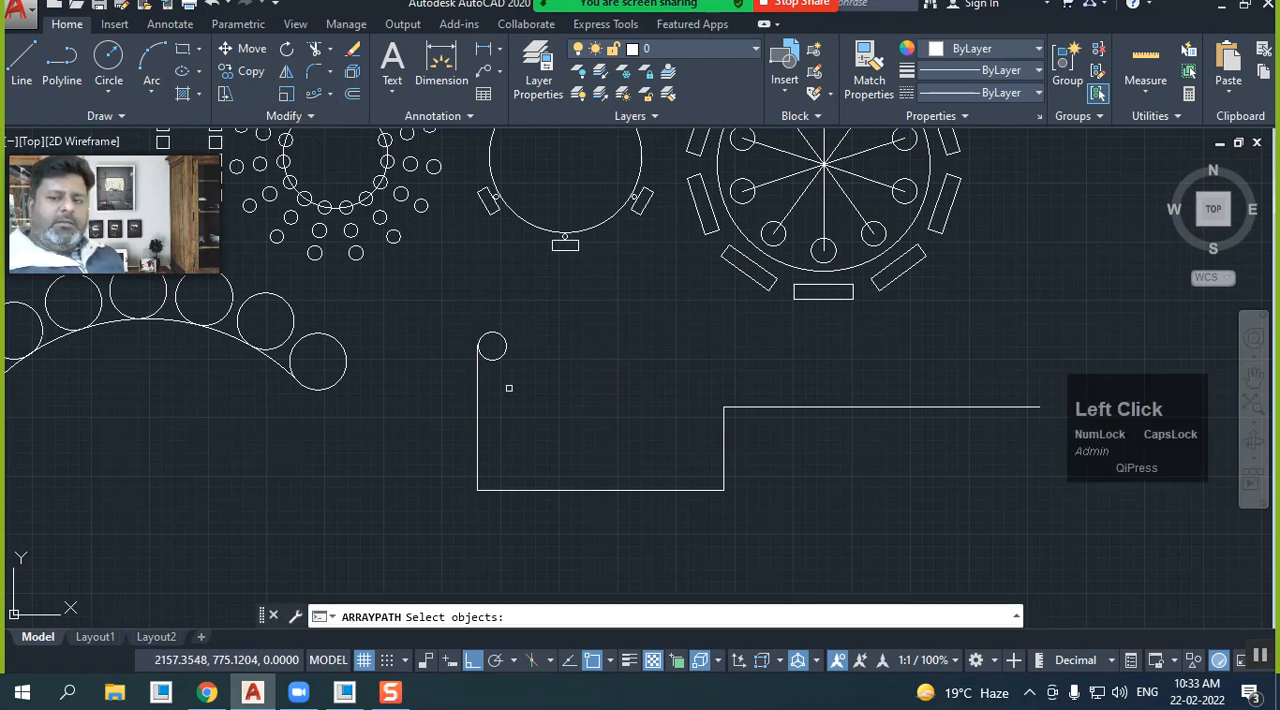
pyautogui.click(495, 358)
pyautogui.rightClick(461, 406)
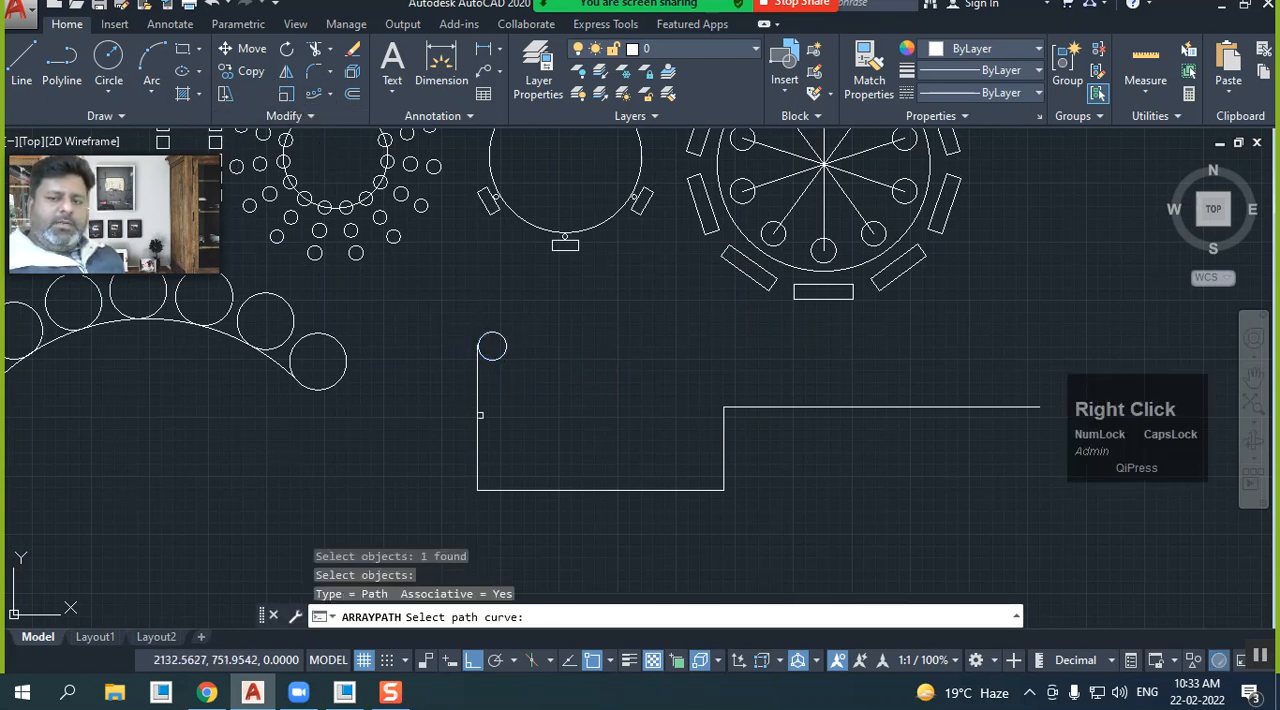
pyautogui.click(477, 420)
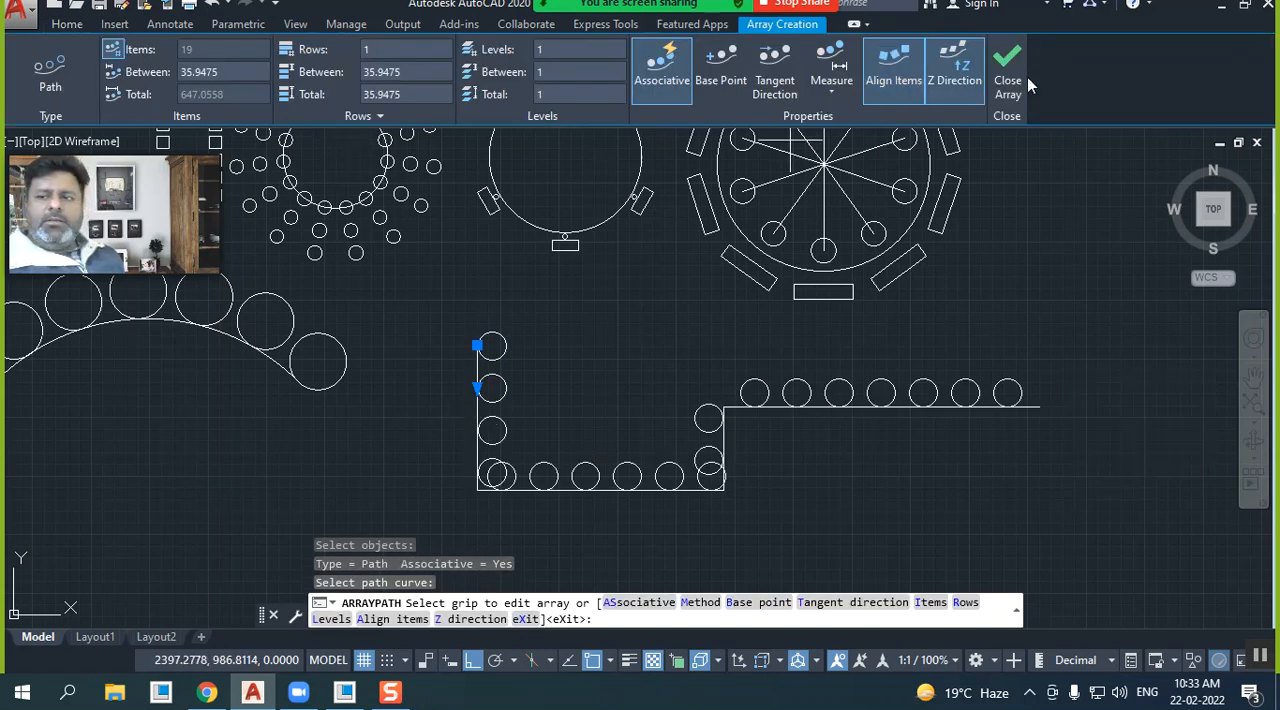
pyautogui.rightClick(936, 251)
pyautogui.click(983, 283)
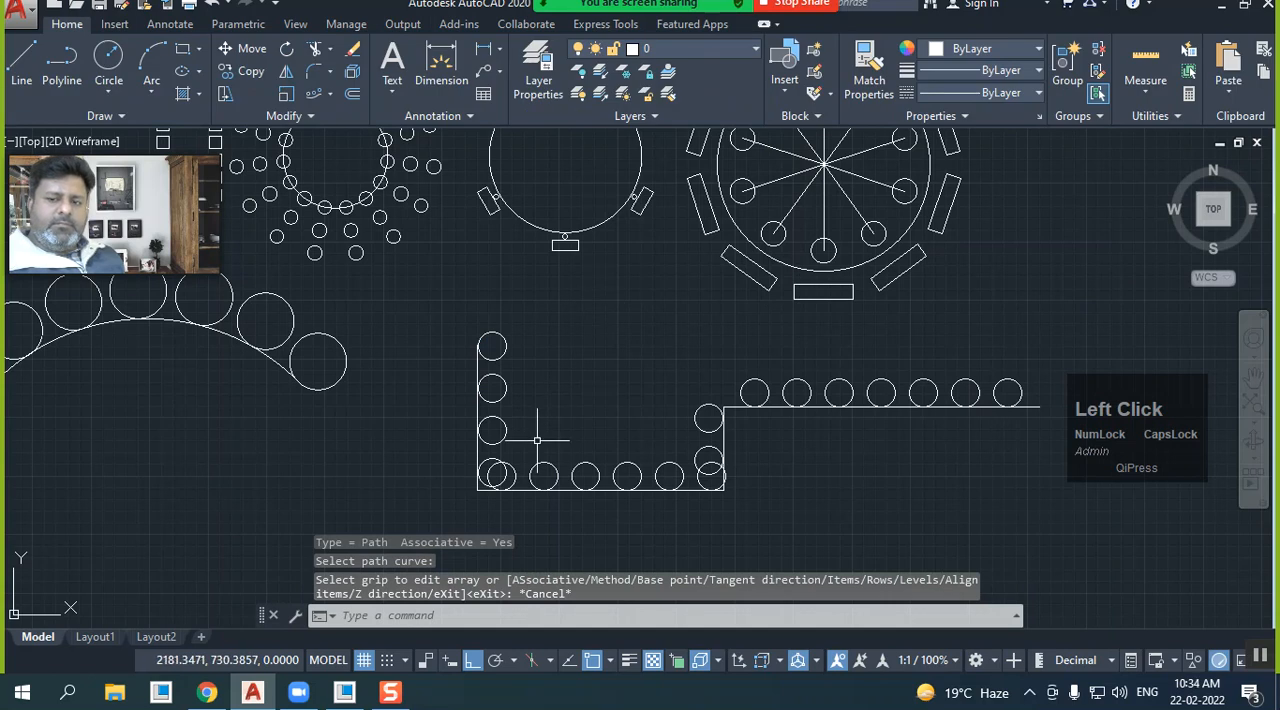
pyautogui.click(213, 6)
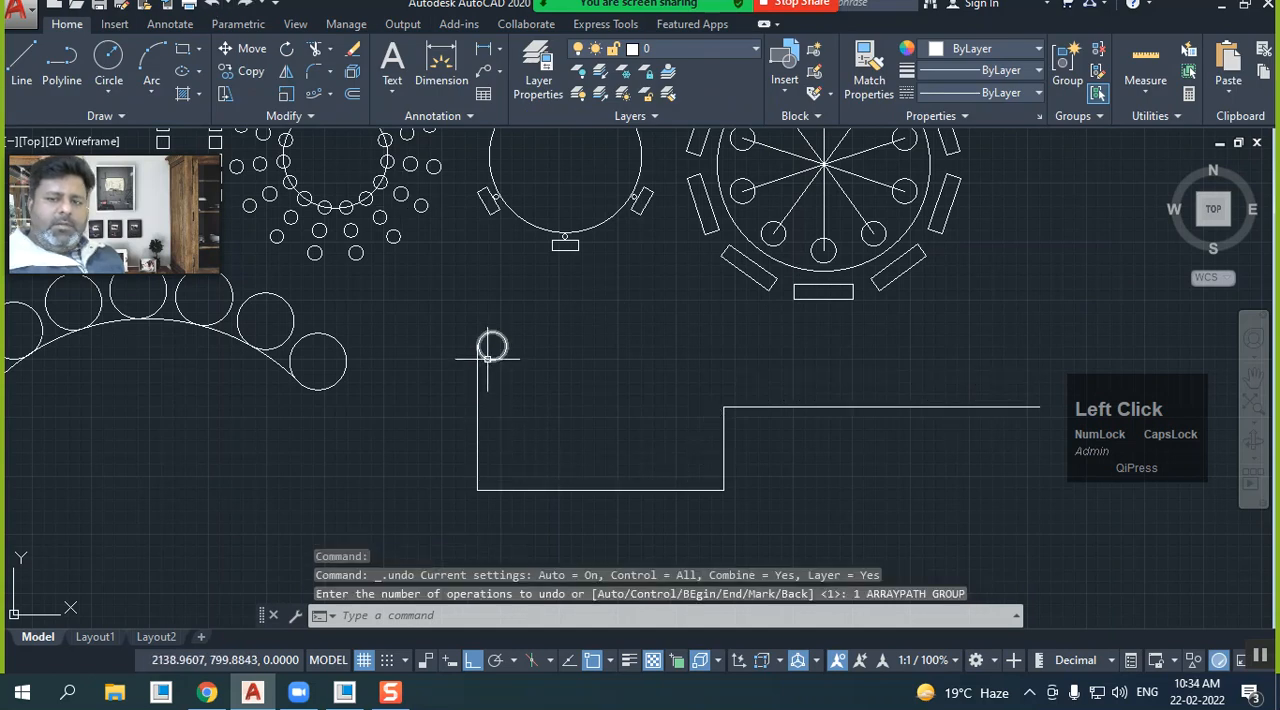
# Move the small circle so that its center lies on the polyline's upper-left endpoint
pyautogui.click(487, 357)
pyautogui.click(491, 346)
pyautogui.click(478, 346)
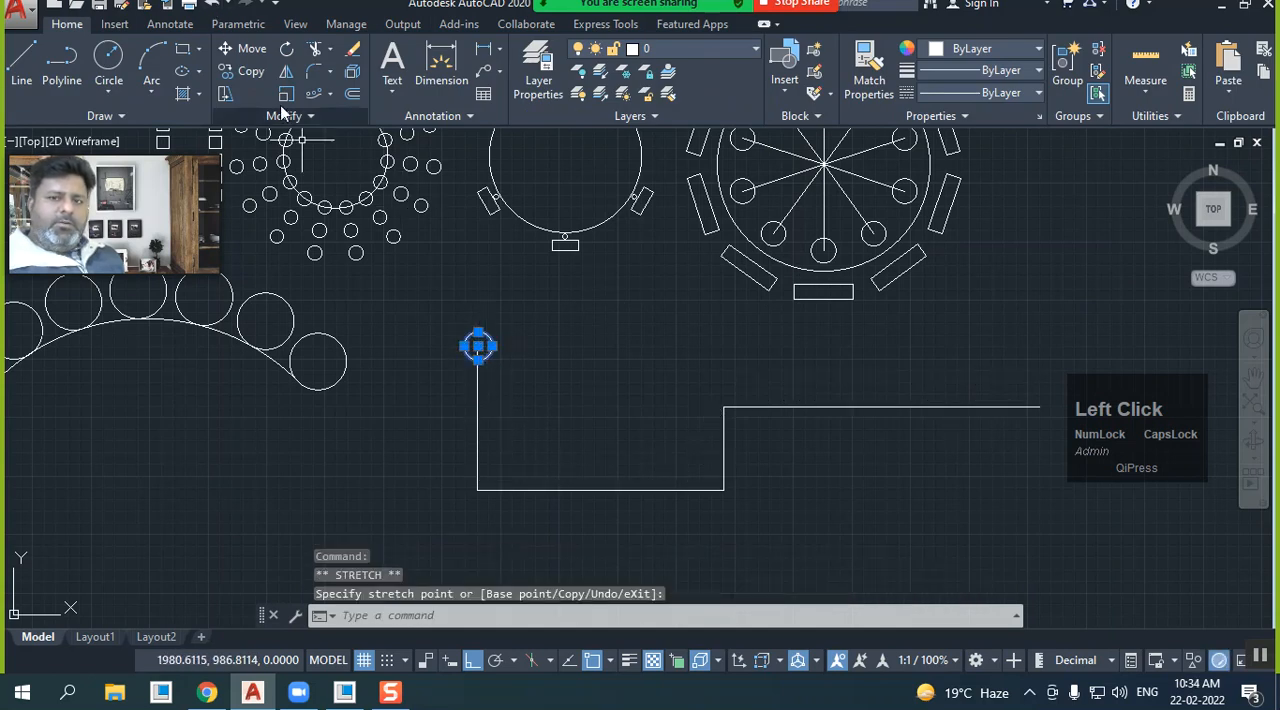
# Create a path array of the recentered circle along the stepped polyline
pyautogui.click(313, 96)
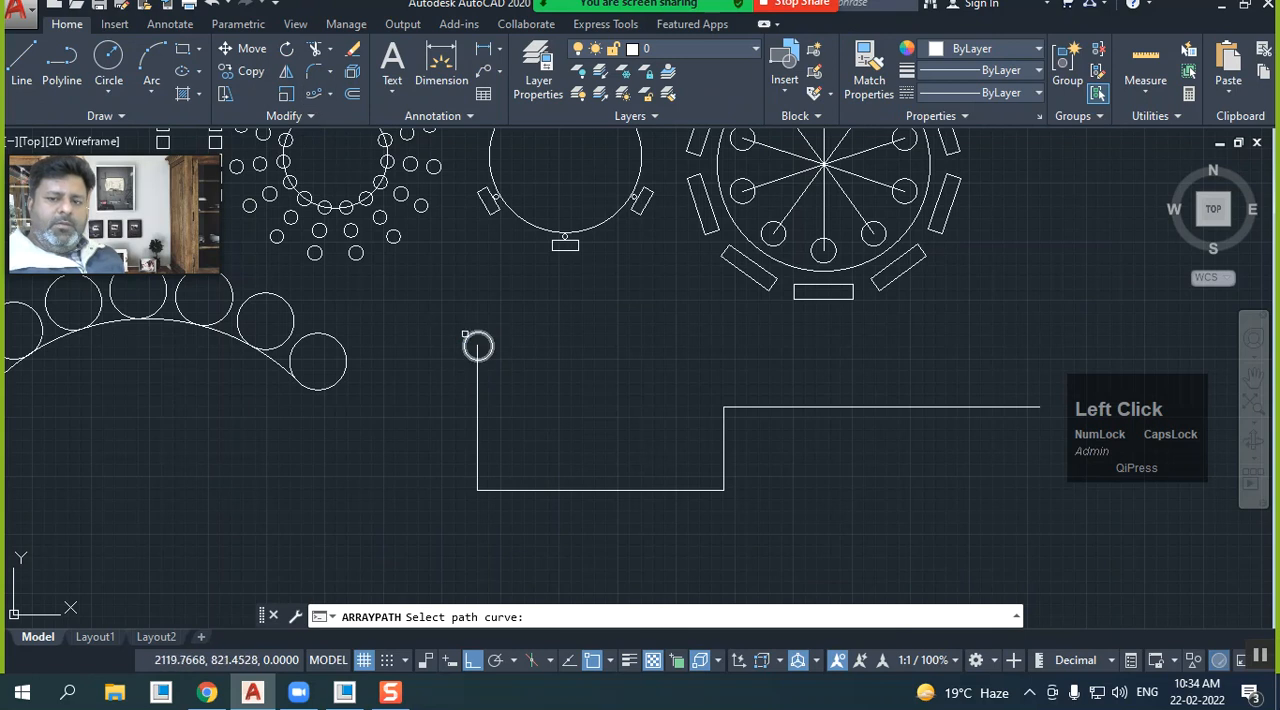
pyautogui.click(458, 348)
pyautogui.click(478, 398)
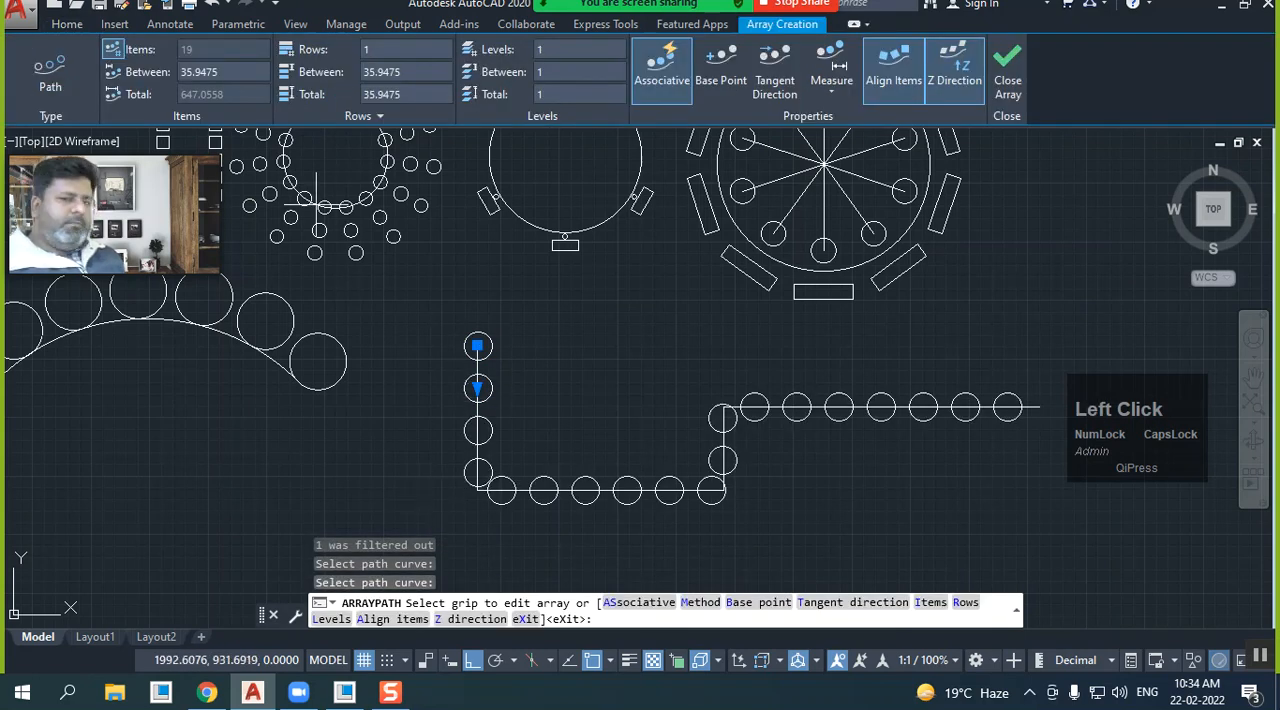
# Set the spacing between the polyline array's items to 30 and finish the array
pyautogui.click(214, 72)
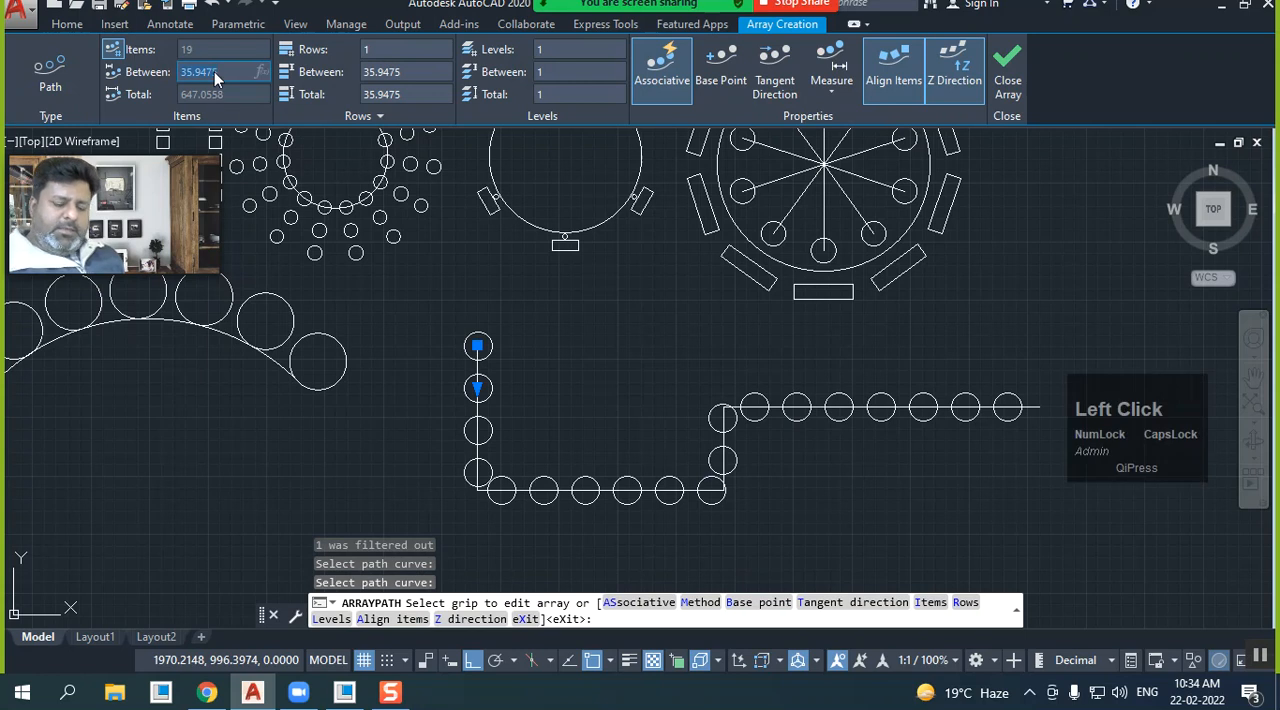
pyautogui.press('Return')
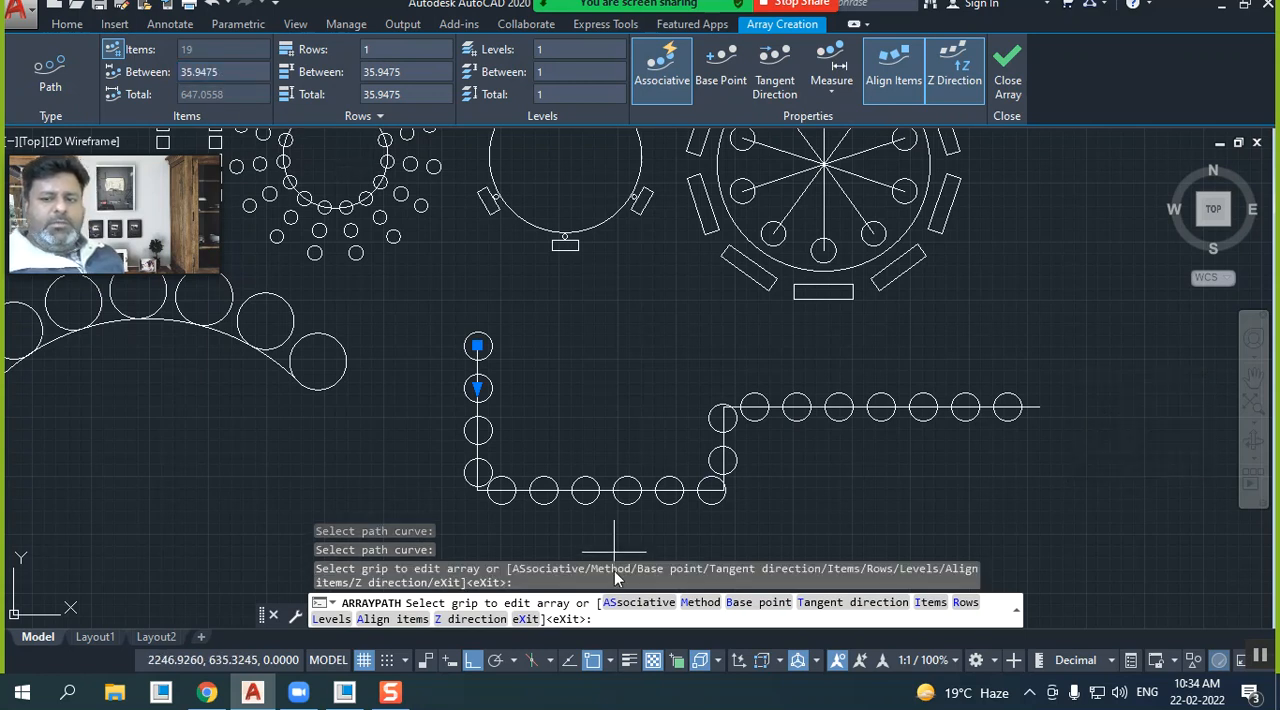
pyautogui.click(238, 68)
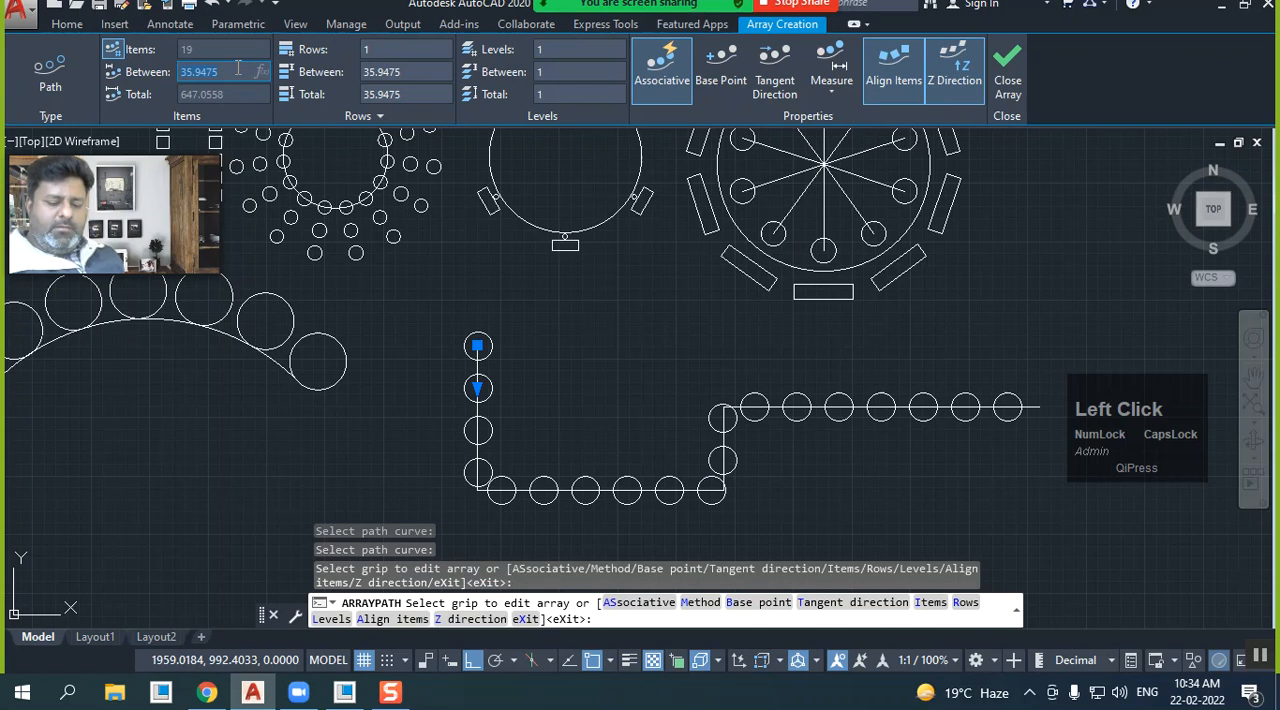
pyautogui.press('Return')
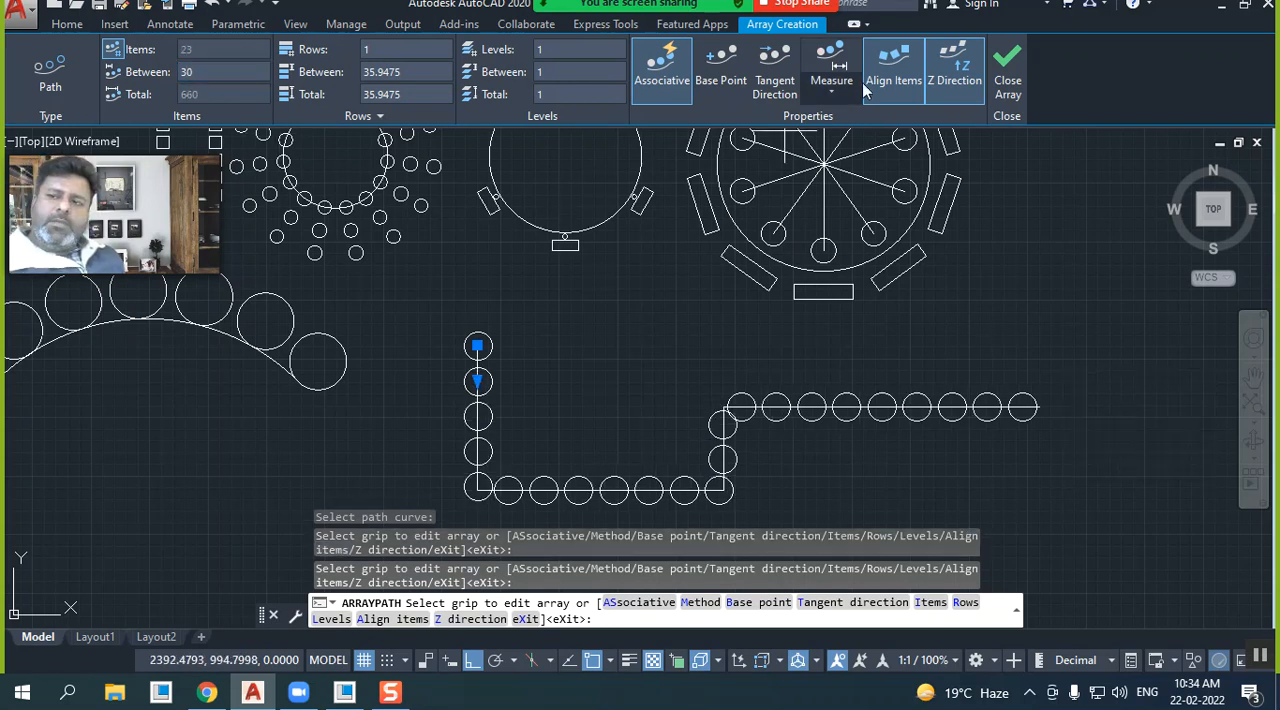
pyautogui.click(1007, 78)
# Draw a wavy fit-point spline with Ortho off, starting below the arc array and rising to end above the stepped polyline
pyautogui.moveTo(519, 257)
pyautogui.mouseDown(button='middle')
pyautogui.moveTo(637, 331)
pyautogui.moveTo(775, 350)
pyautogui.mouseUp(button='middle')
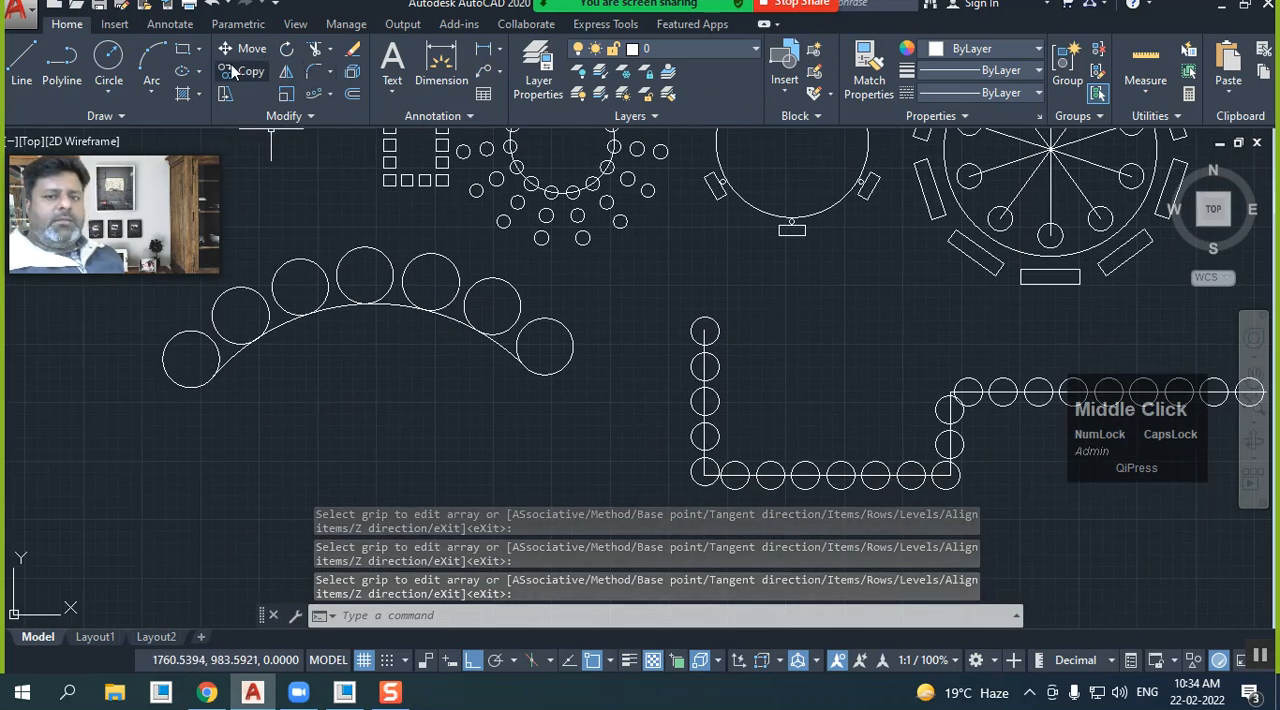
pyautogui.click(123, 116)
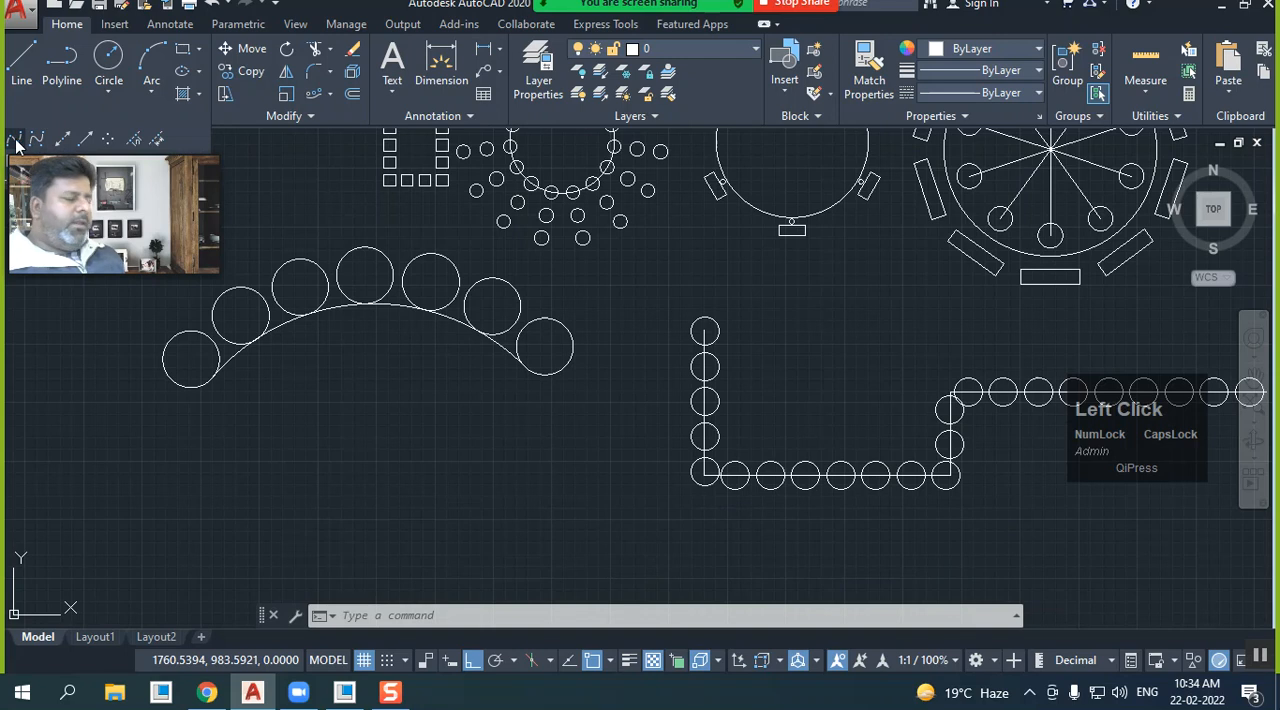
pyautogui.click(99, 528)
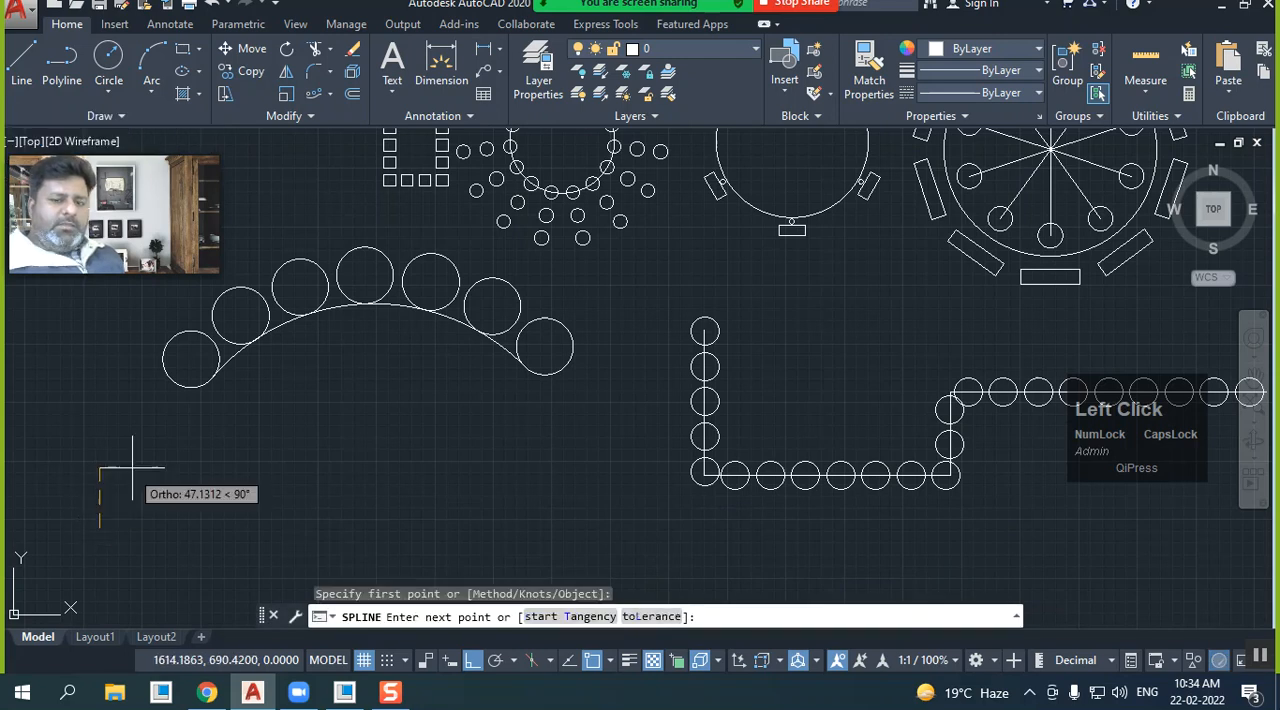
pyautogui.click(466, 665)
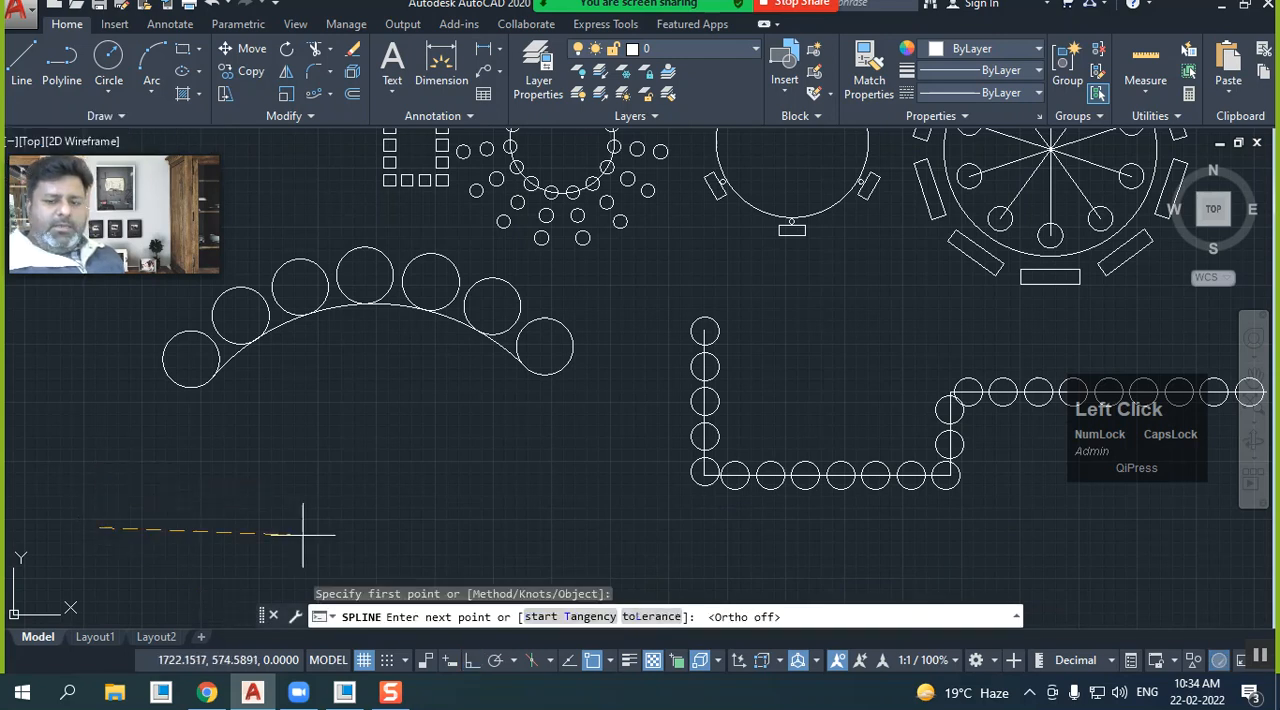
pyautogui.click(198, 446)
pyautogui.click(295, 483)
pyautogui.click(382, 515)
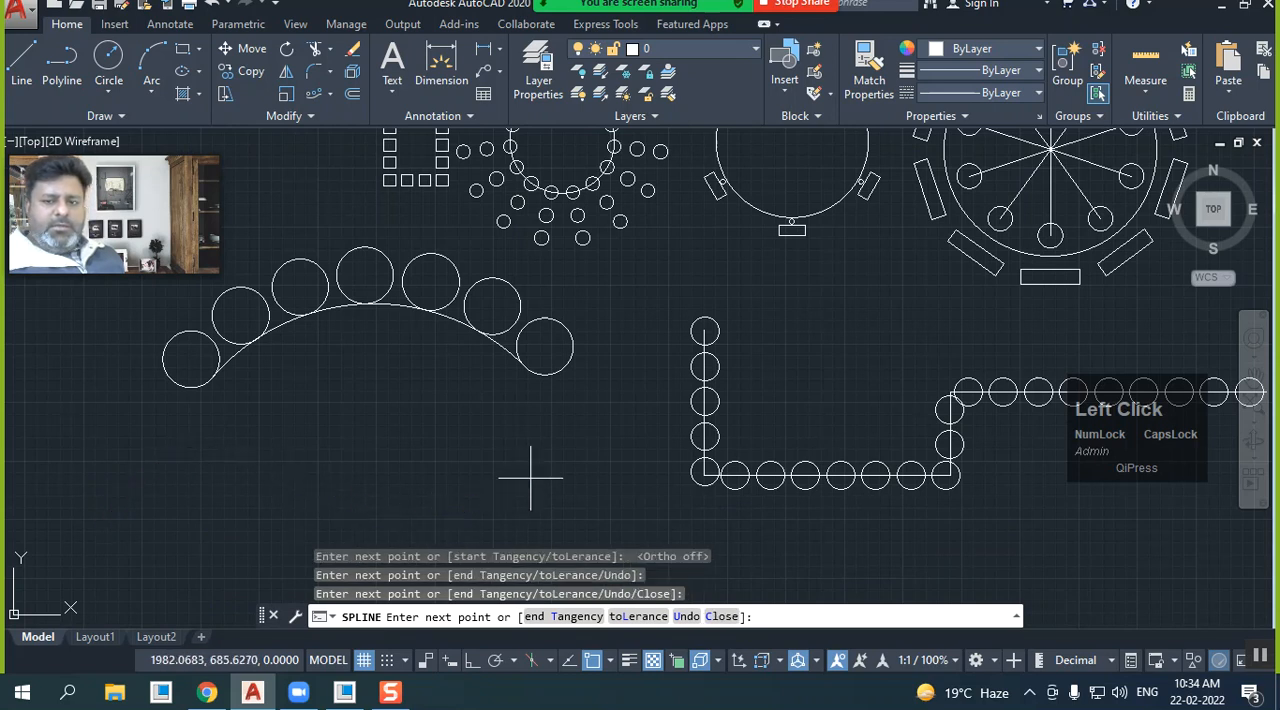
pyautogui.click(533, 470)
pyautogui.click(601, 409)
pyautogui.click(653, 302)
pyautogui.click(755, 277)
pyautogui.rightClick(909, 293)
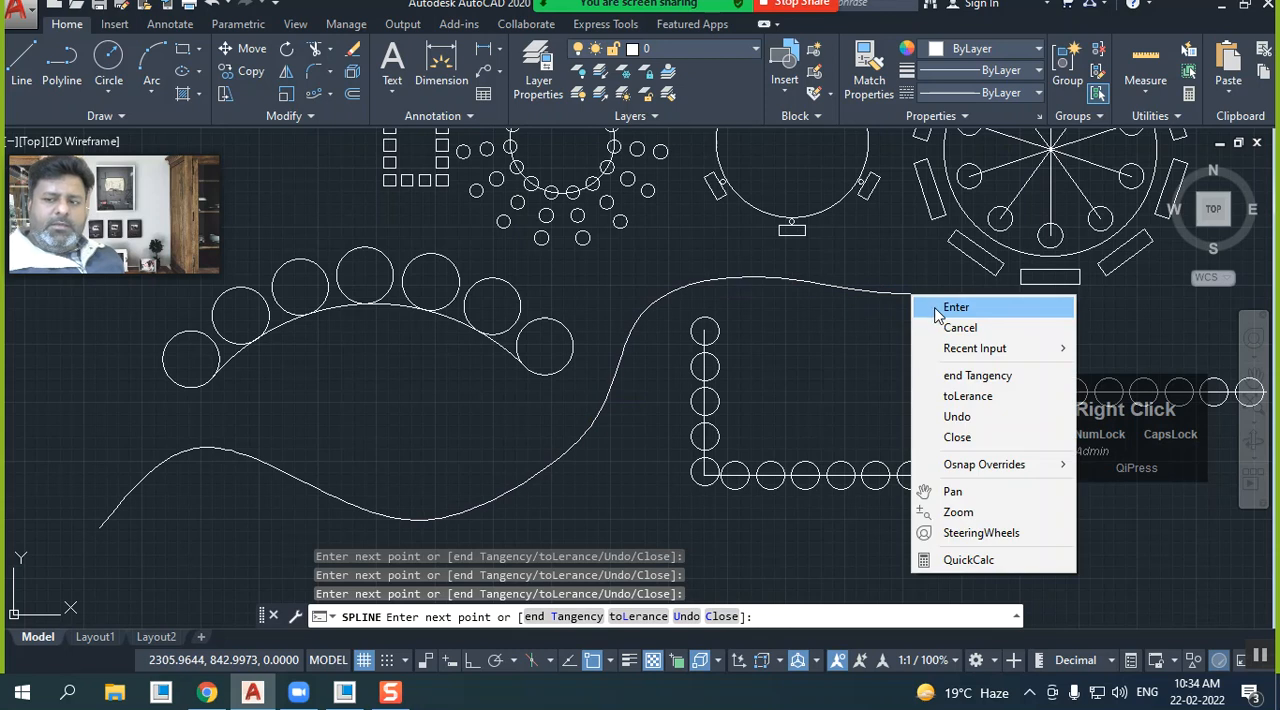
pyautogui.click(945, 303)
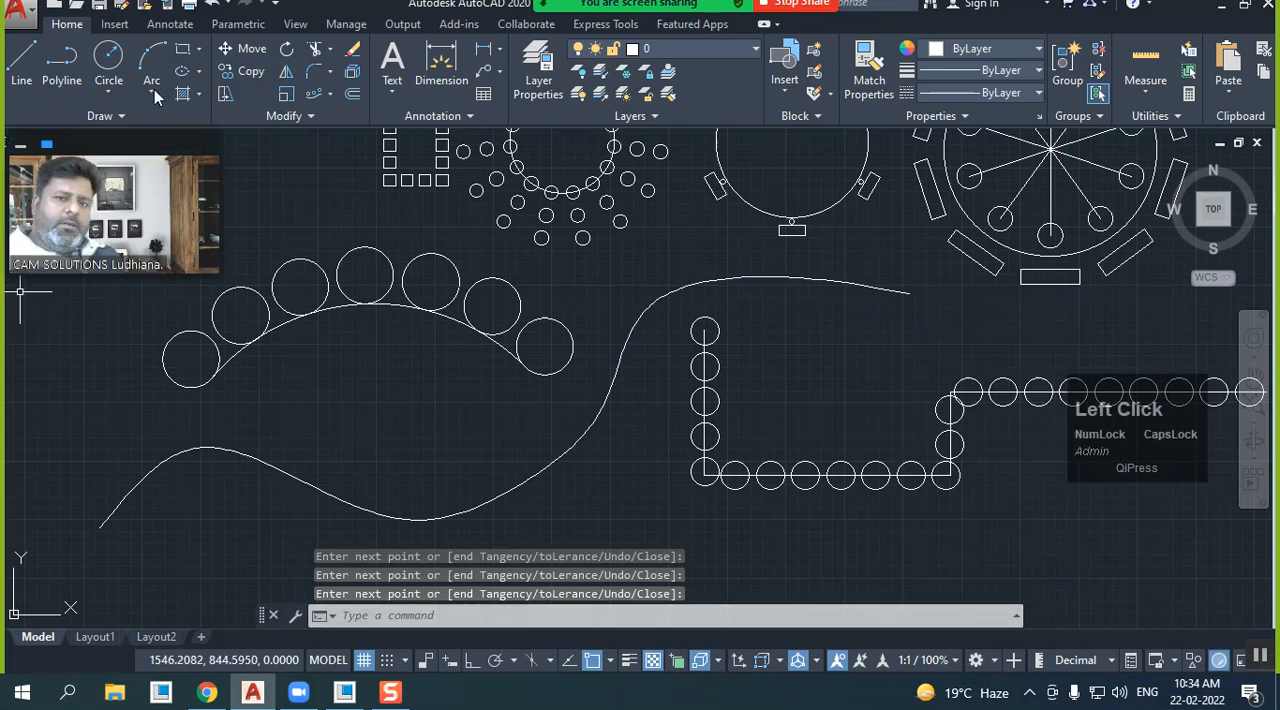
# Draw a small circle centered on the spline's lower-left endpoint
pyautogui.click(109, 58)
pyautogui.click(100, 527)
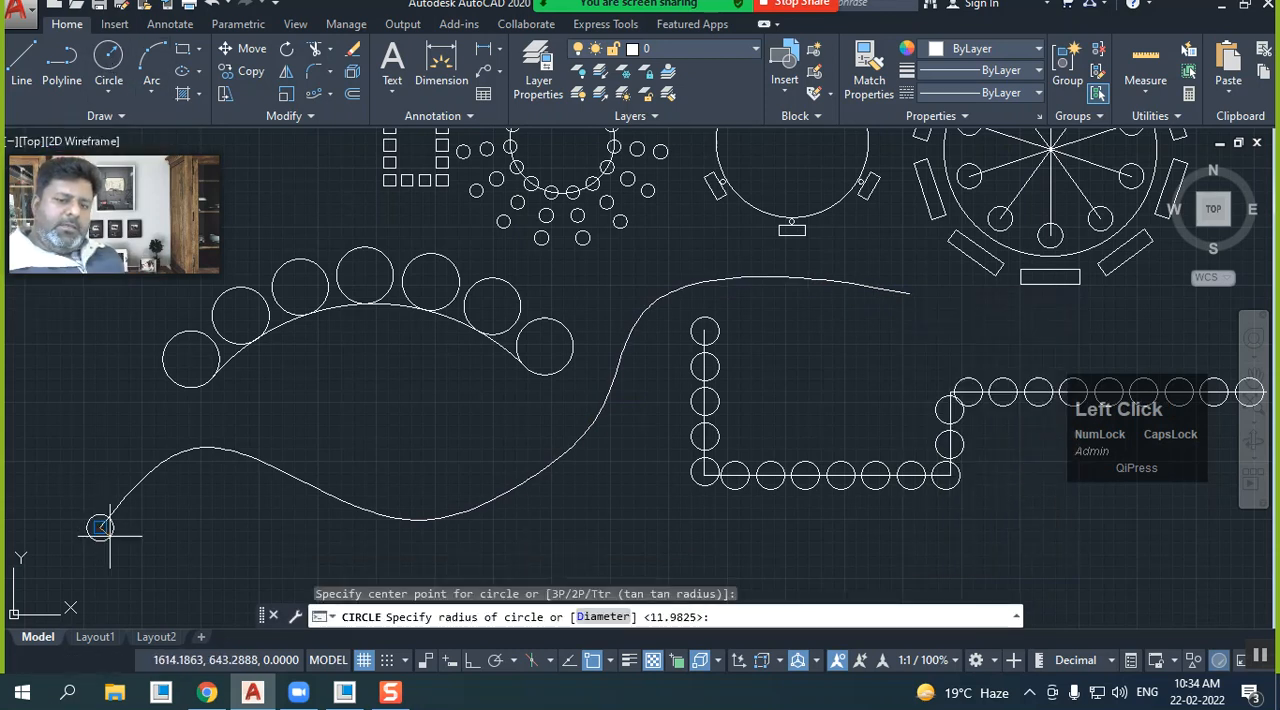
pyautogui.click(100, 528)
pyautogui.click(117, 534)
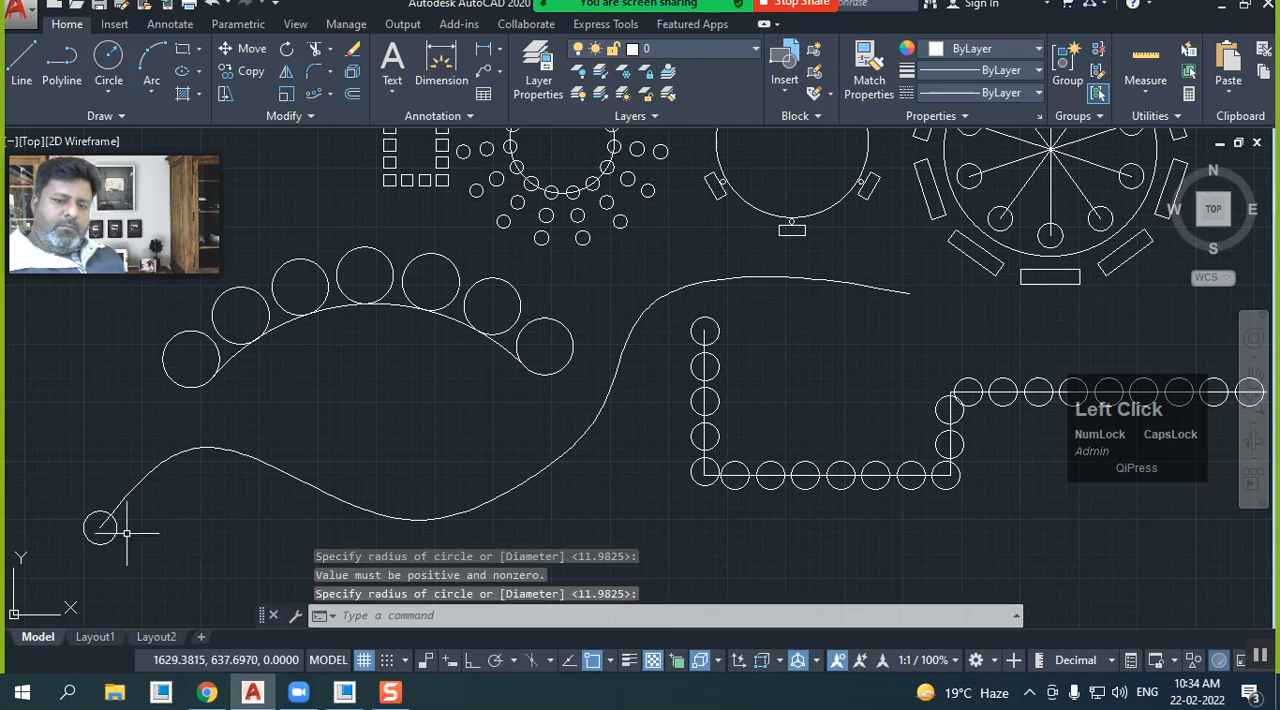
# Create a path array of the small circle along the spline, and delete the spline used as its path
pyautogui.click(314, 94)
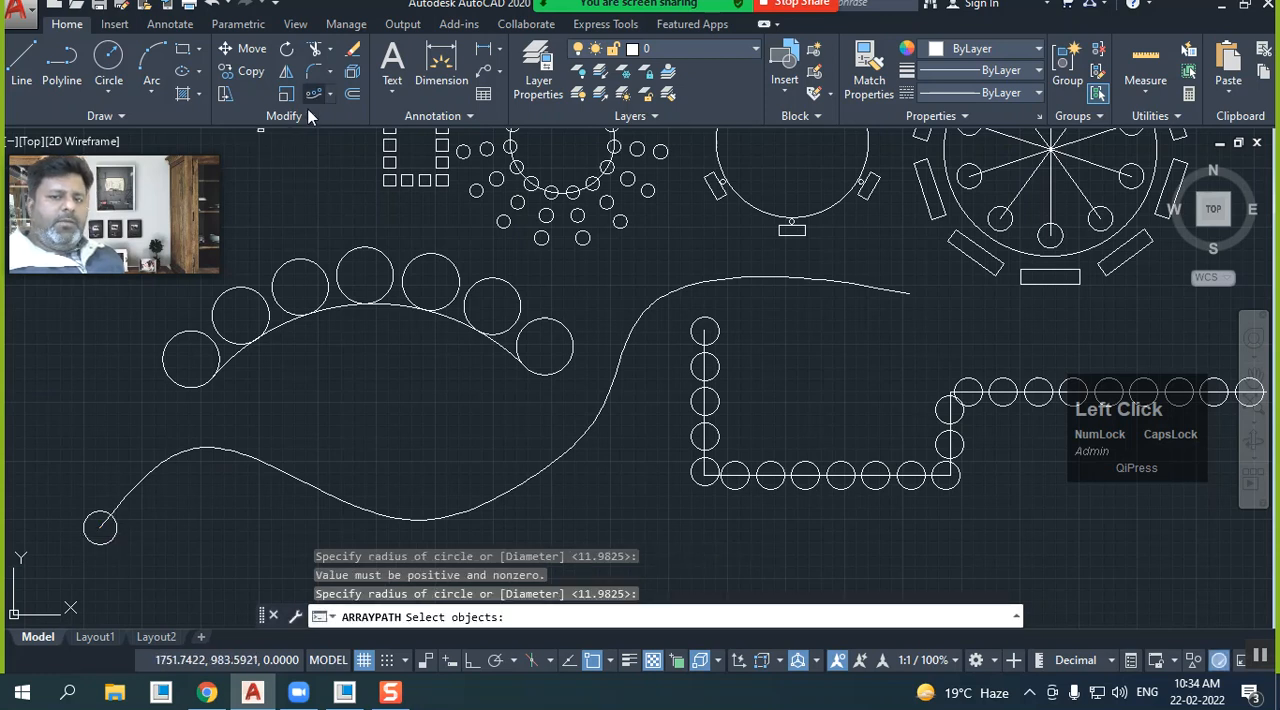
pyautogui.click(117, 530)
pyautogui.press('Return')
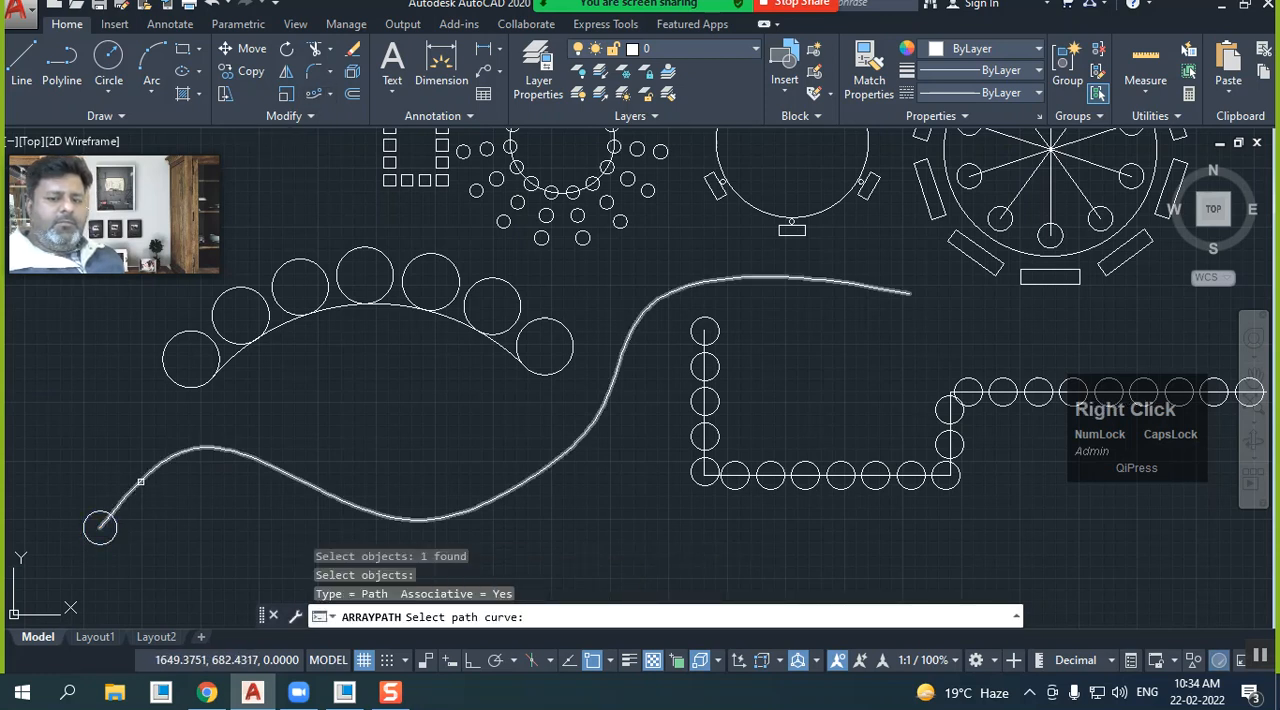
pyautogui.click(139, 490)
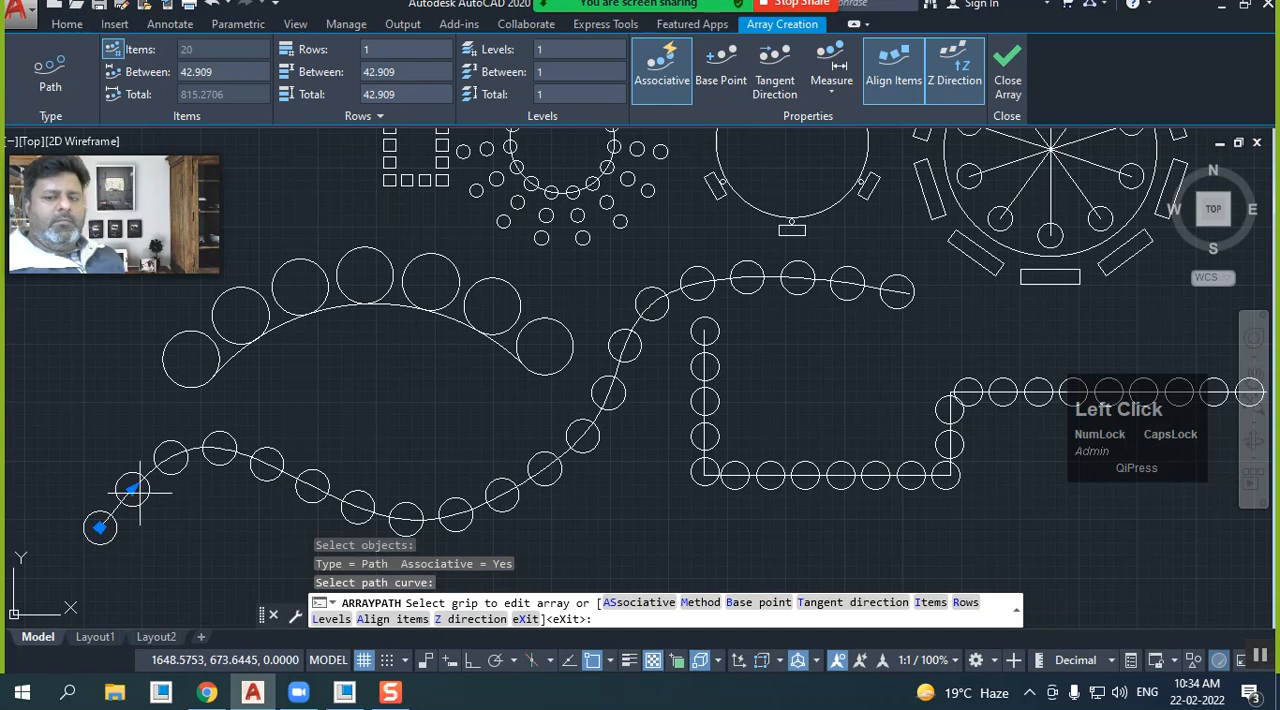
pyautogui.click(1007, 75)
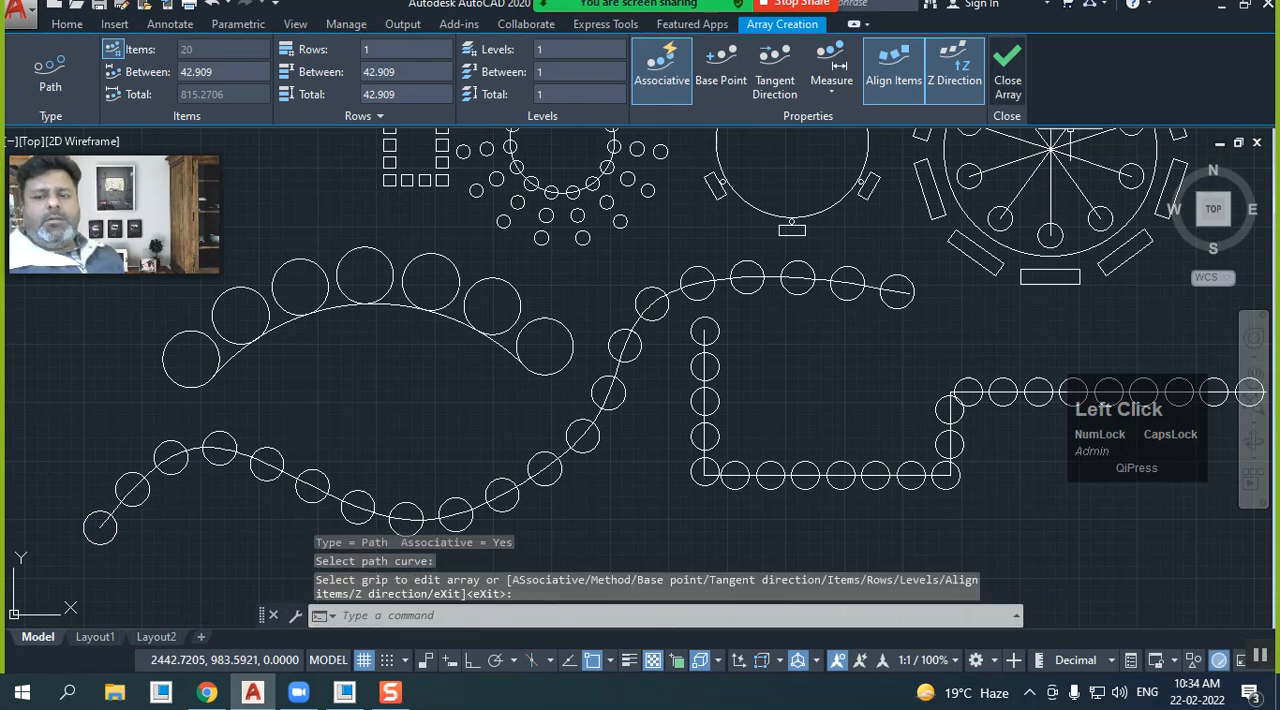
pyautogui.click(527, 483)
pyautogui.press('Delete')
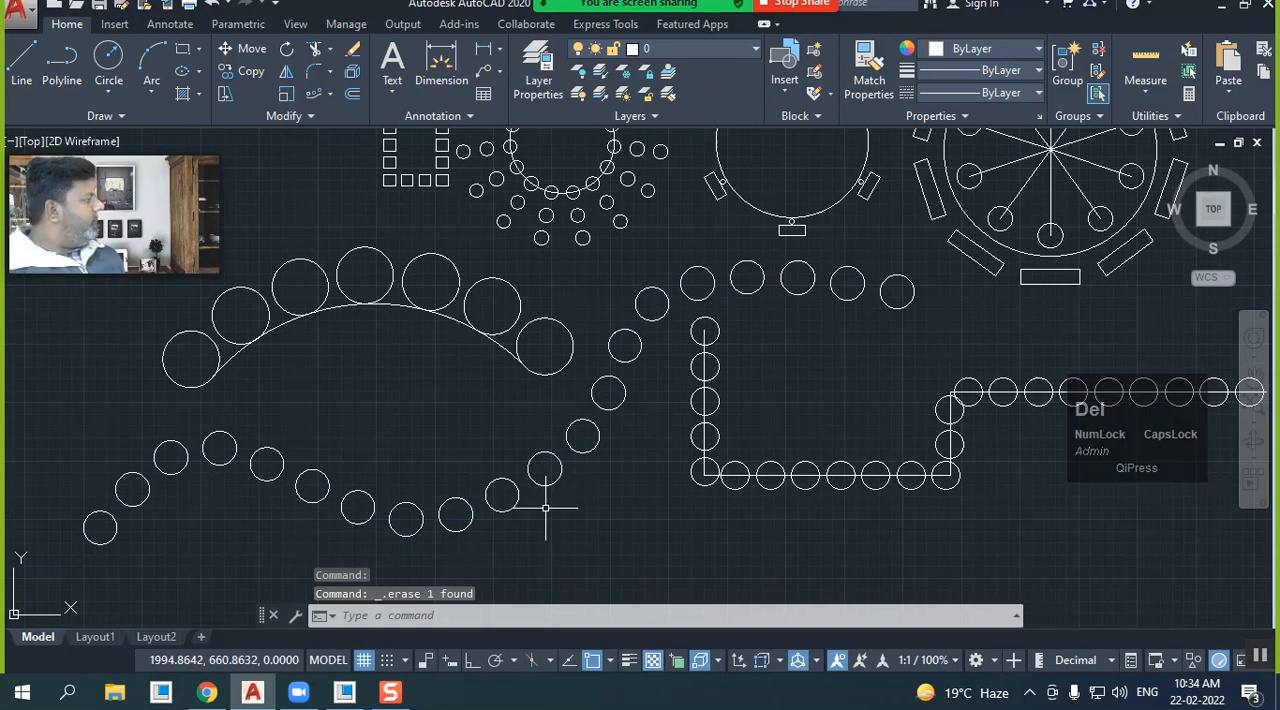
pyautogui.scroll(-2, 455, 512)
pyautogui.scroll(2, 519, 428)
pyautogui.moveTo(533, 422)
pyautogui.mouseDown(button='middle')
pyautogui.moveTo(551, 420)
pyautogui.moveTo(510, 443)
pyautogui.moveTo(550, 426)
pyautogui.moveTo(491, 402)
pyautogui.moveTo(484, 382)
pyautogui.moveTo(660, 403)
pyautogui.moveTo(651, 420)
pyautogui.moveTo(663, 429)
pyautogui.mouseUp(button='middle')
pyautogui.scroll(-2, 504, 436)
pyautogui.scroll(2, 477, 370)
pyautogui.scroll(-2, 620, 418)
pyautogui.scroll(2, 508, 418)
pyautogui.moveTo(504, 418)
pyautogui.mouseDown(button='middle')
pyautogui.moveTo(491, 444)
pyautogui.moveTo(466, 412)
pyautogui.moveTo(474, 424)
pyautogui.moveTo(566, 398)
pyautogui.moveTo(531, 423)
pyautogui.moveTo(452, 427)
pyautogui.mouseUp(button='middle')
pyautogui.scroll(-1, 464, 420)
pyautogui.scroll(1, 451, 425)
pyautogui.scroll(-2, 450, 425)
pyautogui.scroll(2, 566, 398)
pyautogui.scroll(-2, 470, 425)
pyautogui.scroll(2, 466, 425)
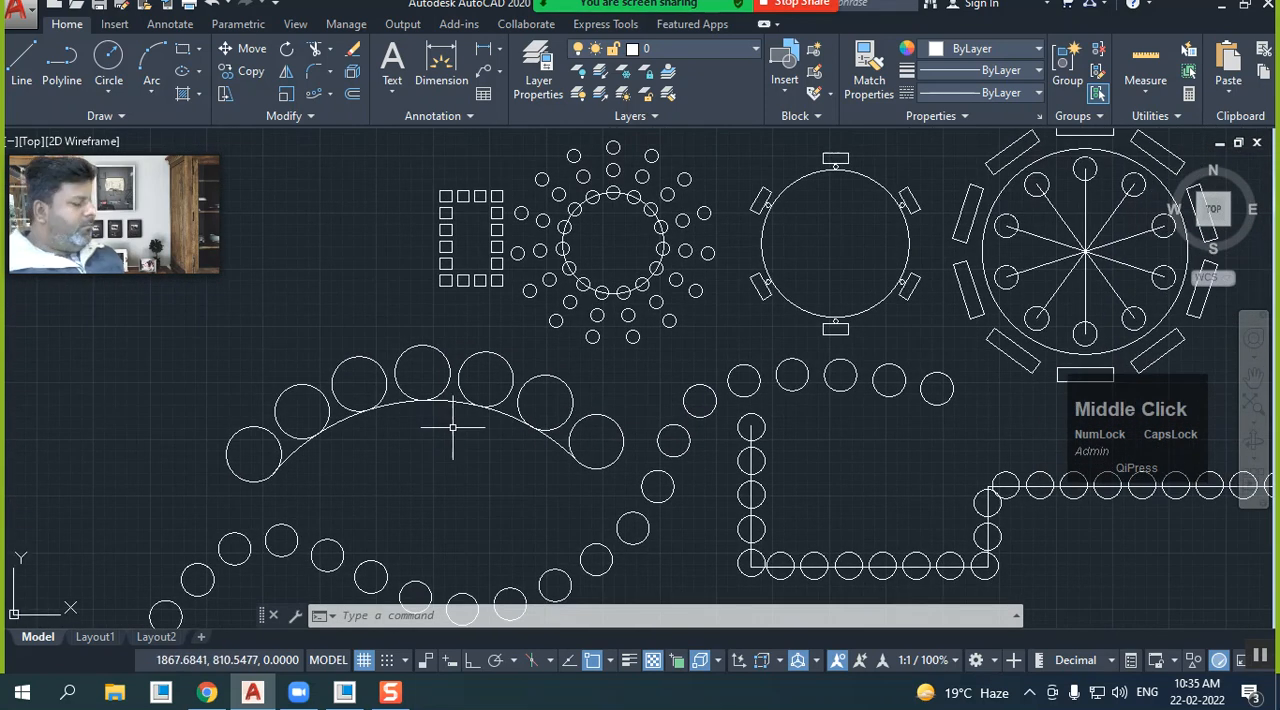
pyautogui.scroll(-2, 452, 427)
pyautogui.moveTo(450, 428); pyautogui.dragTo(461, 427, button='middle')
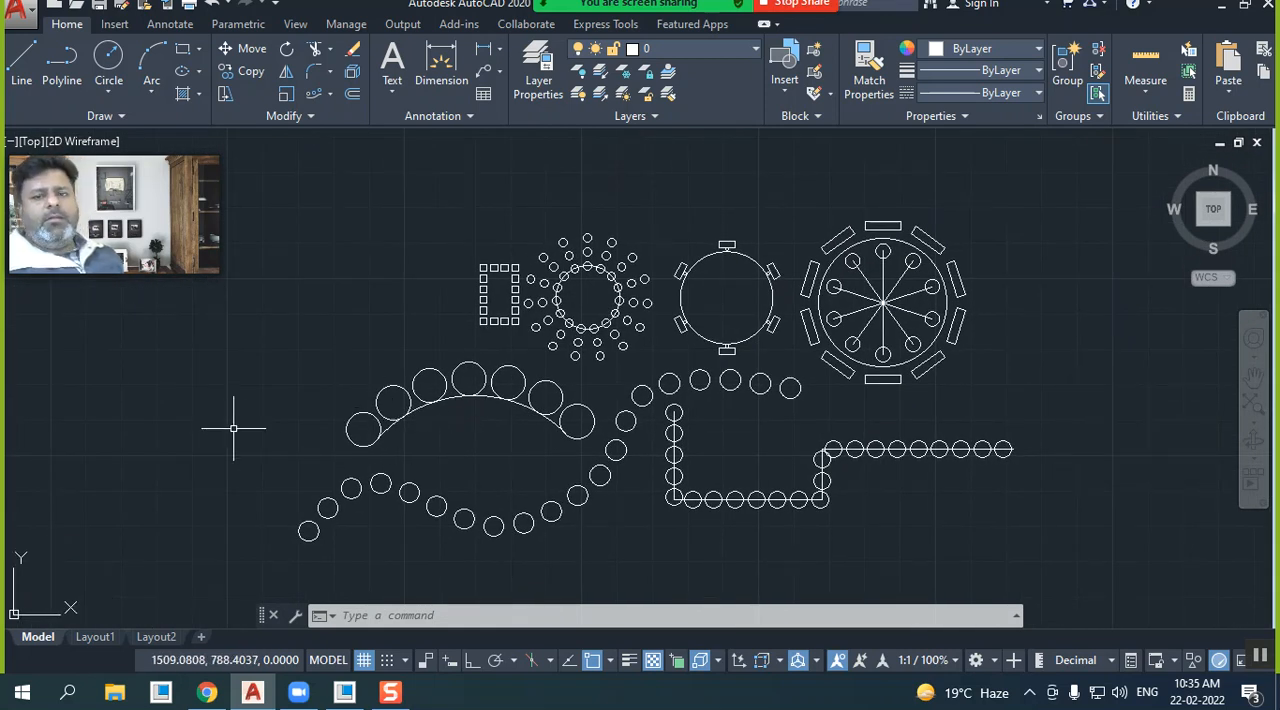
pyautogui.scroll(-1, 233, 428)
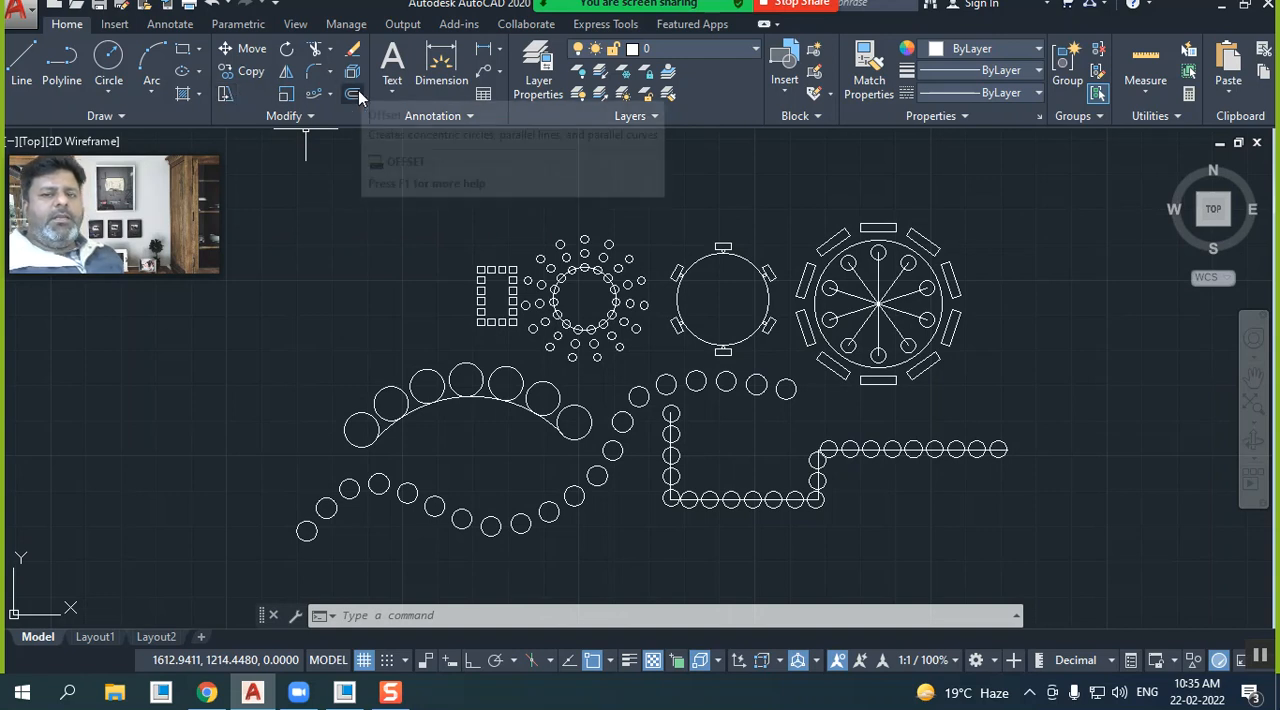
# Move the path arc of the large-circle array from its midpoint to the center of the middle circle above it
pyautogui.scroll(2, 209, 489)
pyautogui.moveTo(409, 397)
pyautogui.mouseDown(button='middle')
pyautogui.moveTo(277, 429)
pyautogui.moveTo(217, 423)
pyautogui.moveTo(195, 432)
pyautogui.moveTo(205, 462)
pyautogui.mouseUp(button='middle')
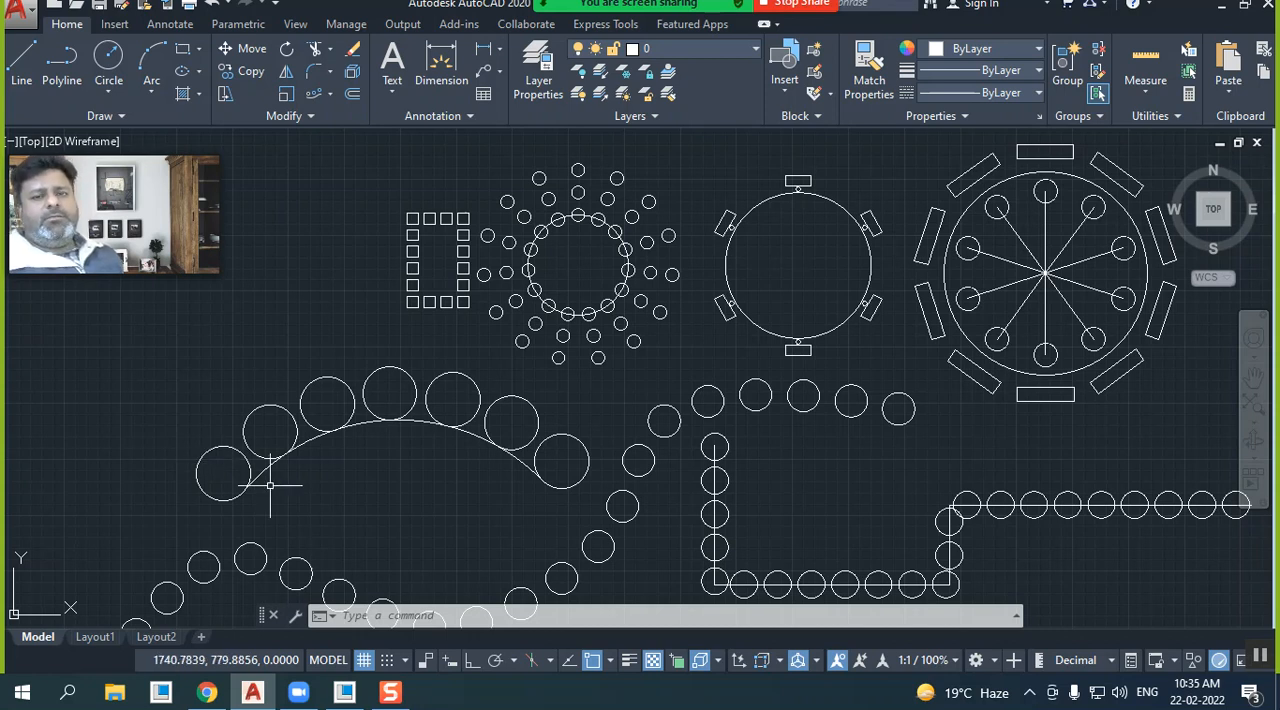
pyautogui.click(312, 437)
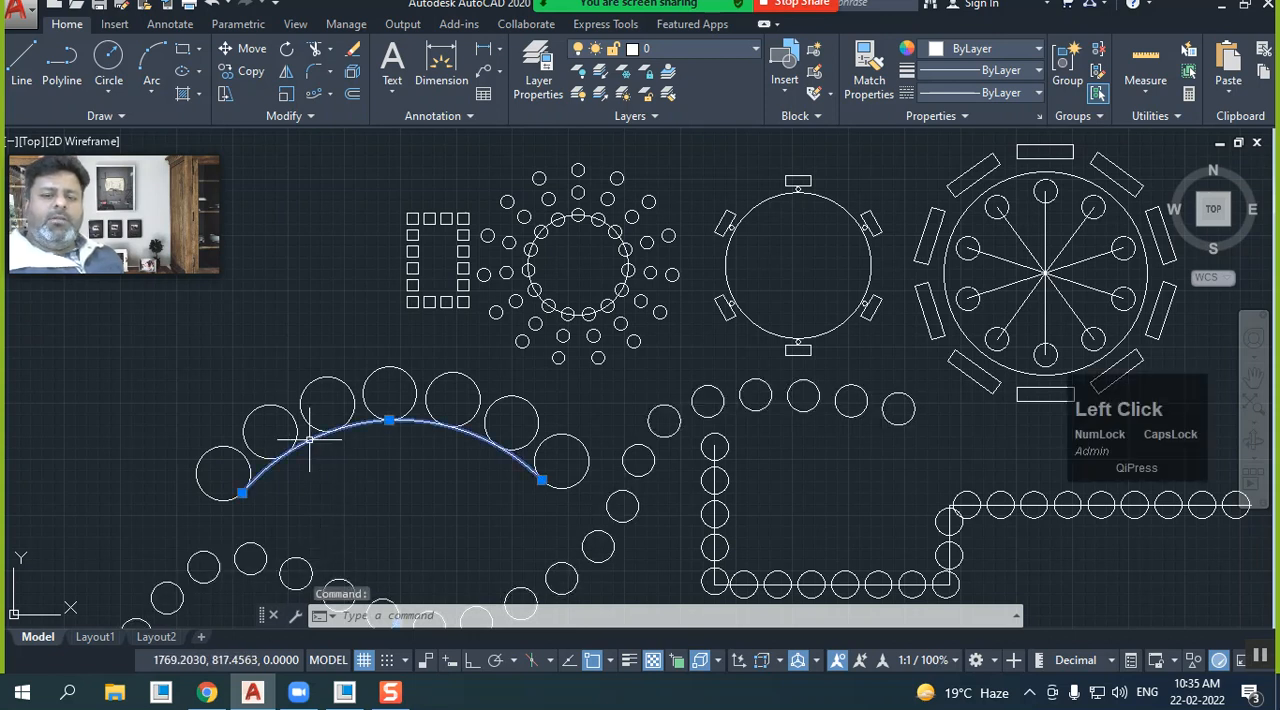
pyautogui.click(246, 48)
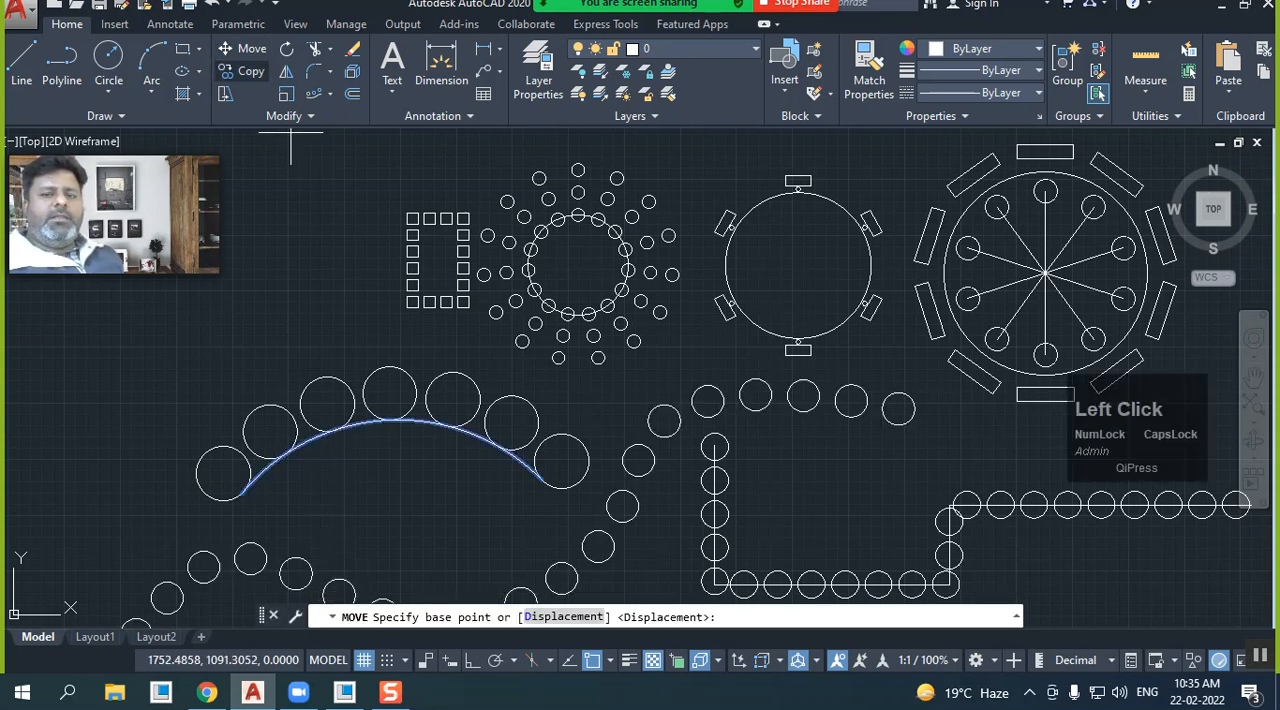
pyautogui.click(390, 421)
pyautogui.click(389, 394)
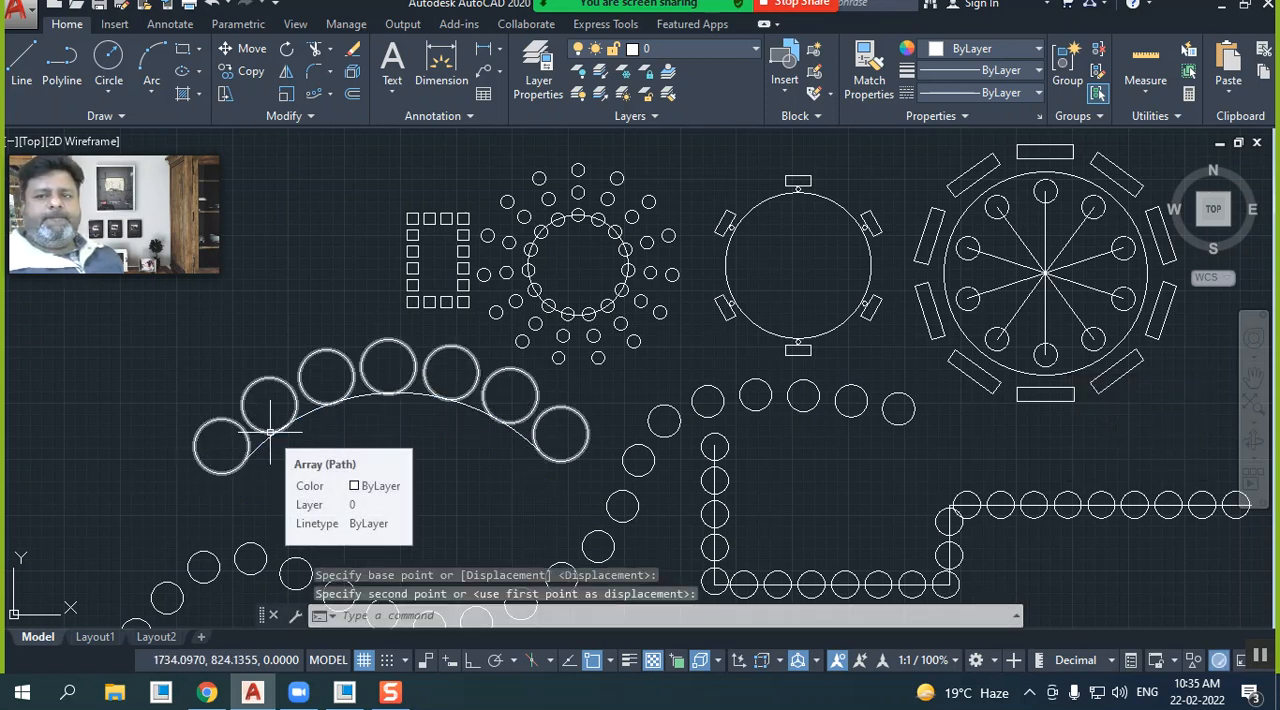
pyautogui.moveTo(778, 12)
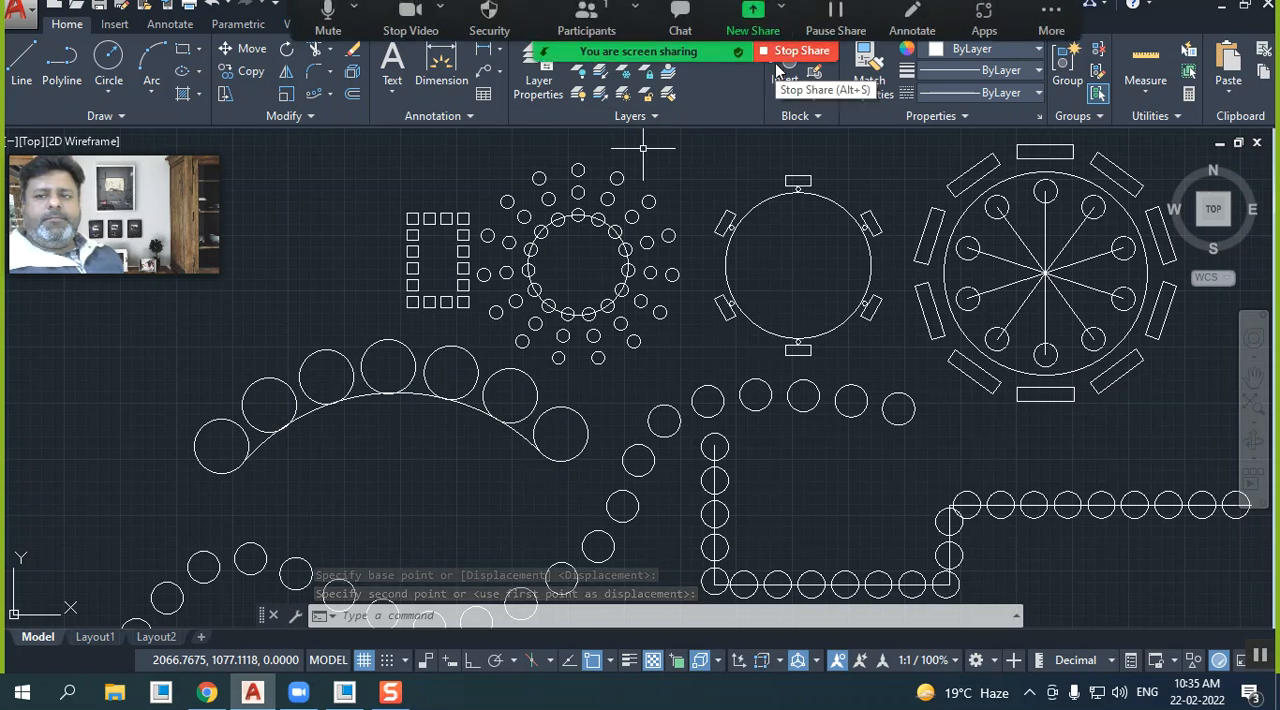